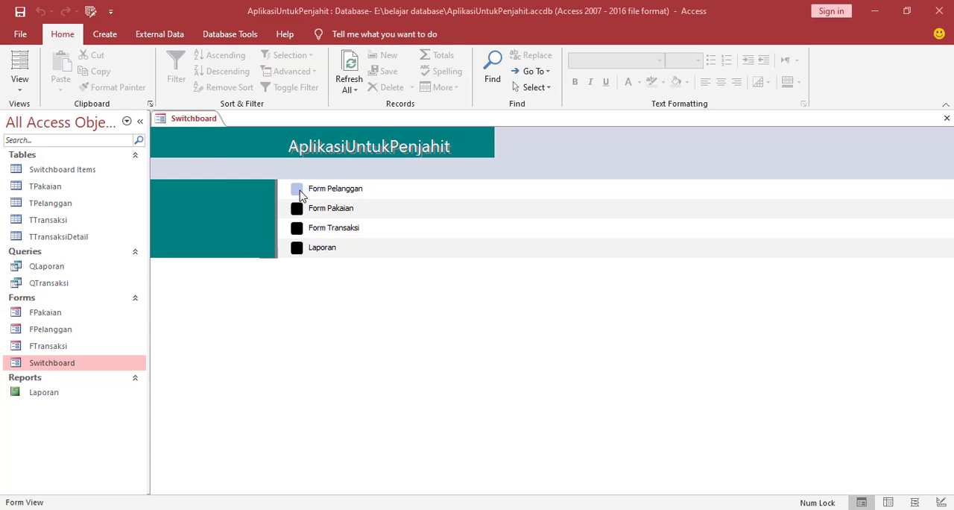
- Open Form Pelanggan, Form Pakaian, Form Transaksi and Laporan one by one from the switchboard to examine them, returning to the switchboard
{"action": "left_click", "coordinate": [298, 190]}
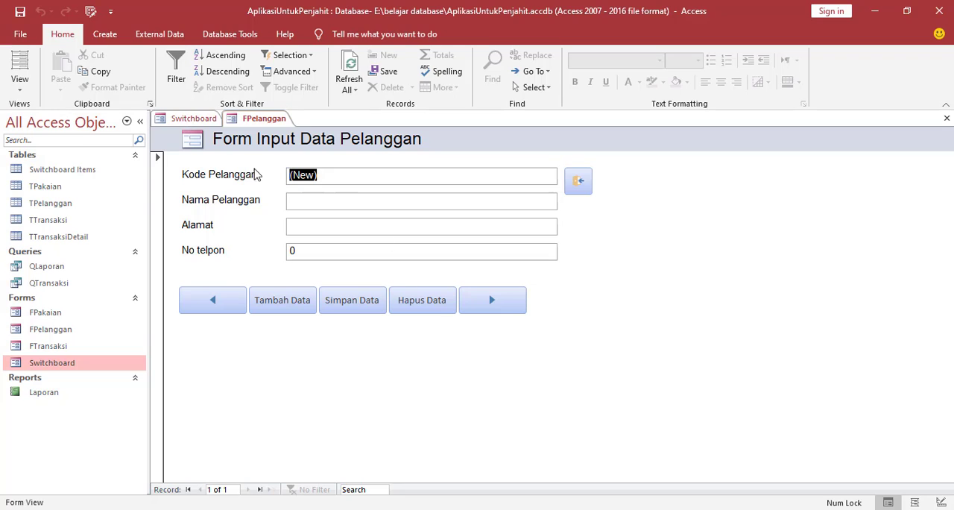
{"action": "left_click", "coordinate": [190, 118]}
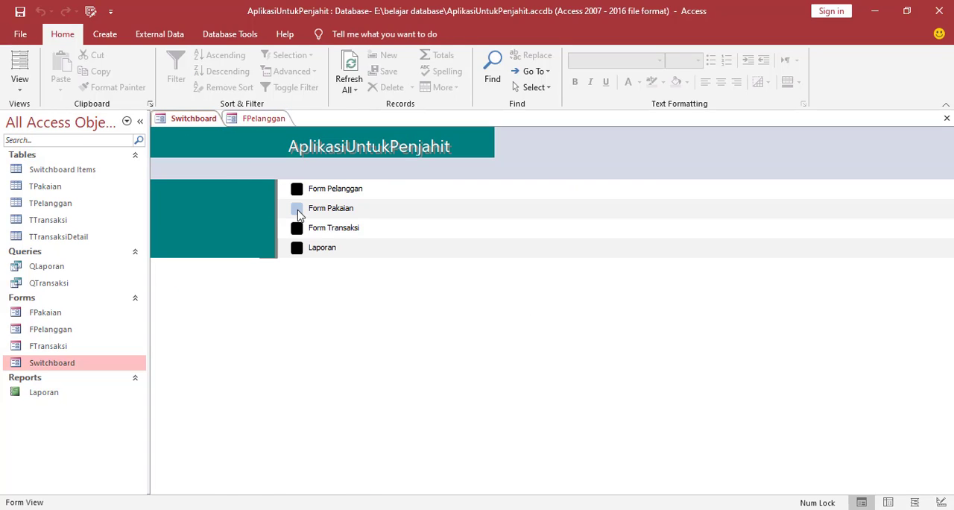
{"action": "left_click", "coordinate": [299, 211]}
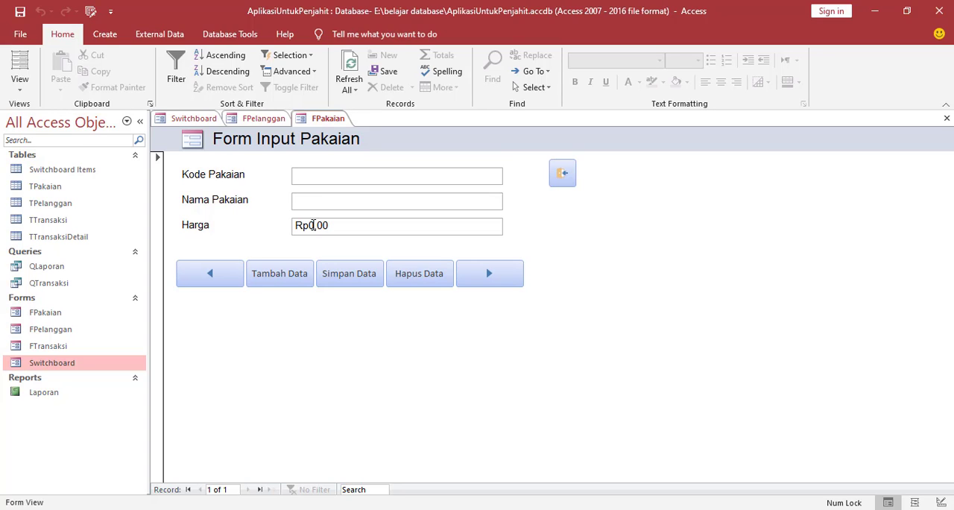
{"action": "left_click", "coordinate": [211, 121]}
{"action": "left_click", "coordinate": [297, 227]}
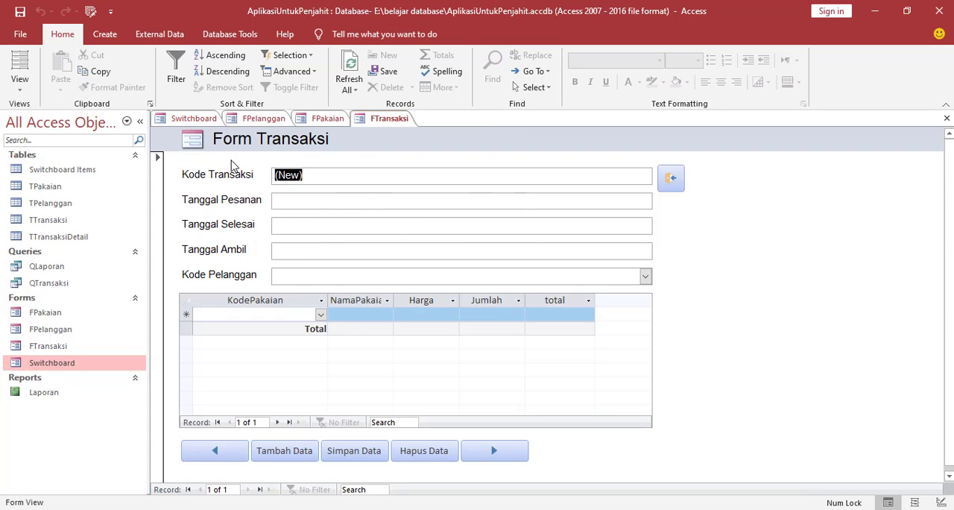
{"action": "left_click", "coordinate": [200, 123]}
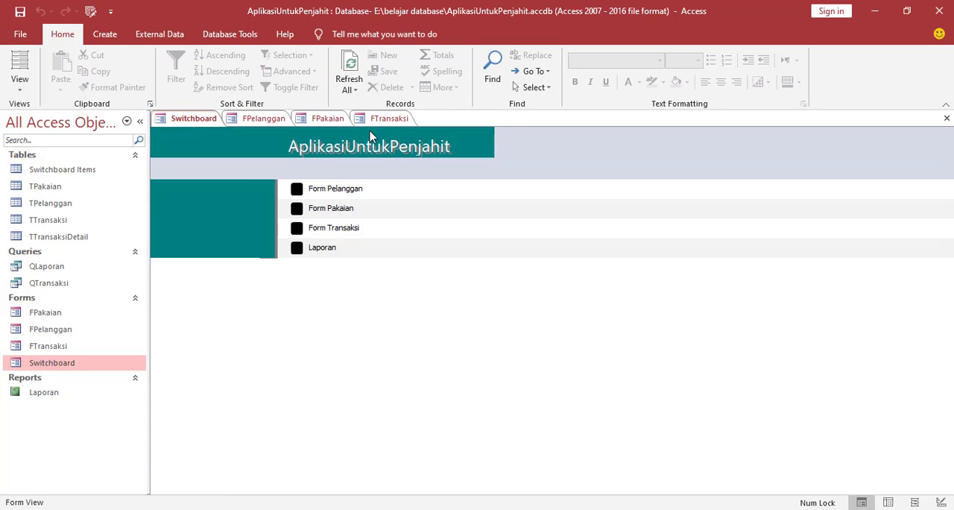
{"action": "left_click", "coordinate": [298, 249]}
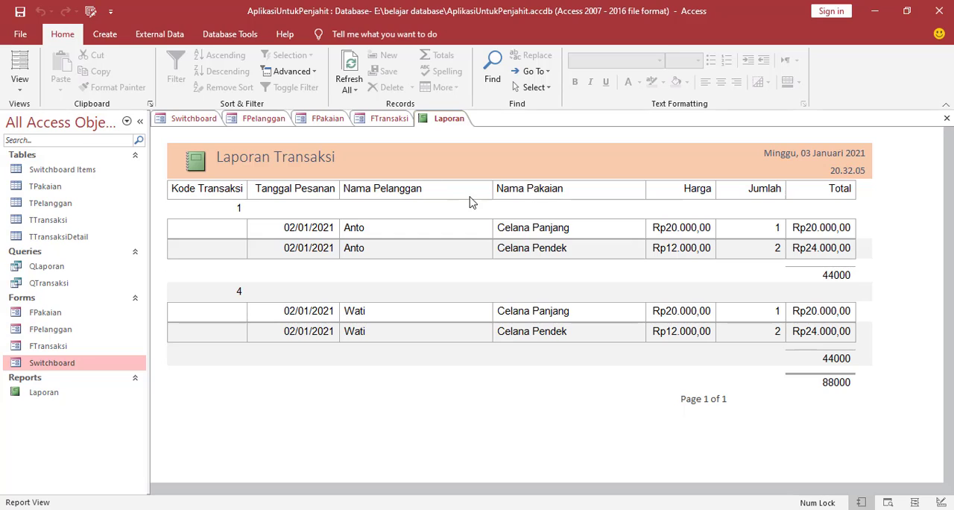
{"action": "left_click", "coordinate": [193, 124]}
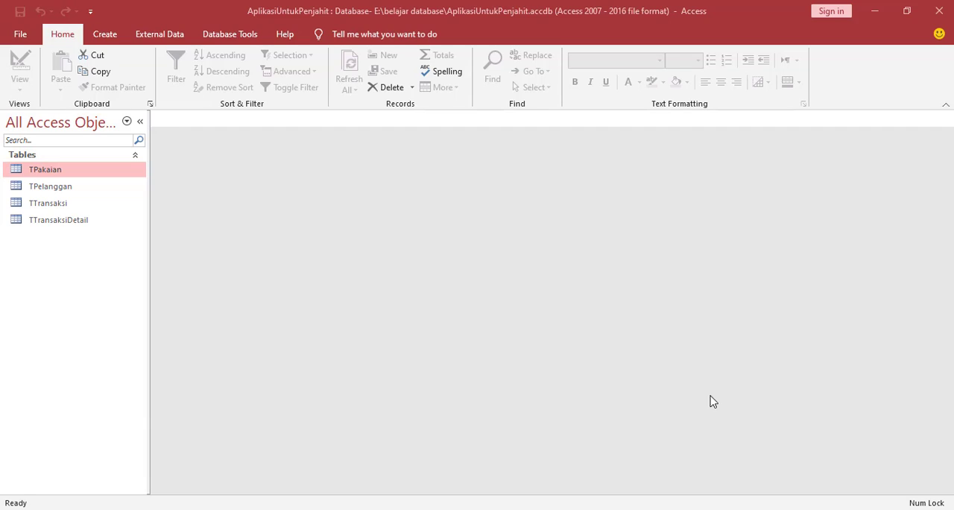
- Open the TPakaian table in Design View and examine the data types and properties of KodePakaian, NamaPakaian and Harga
{"action": "right_click", "coordinate": [62, 173]}
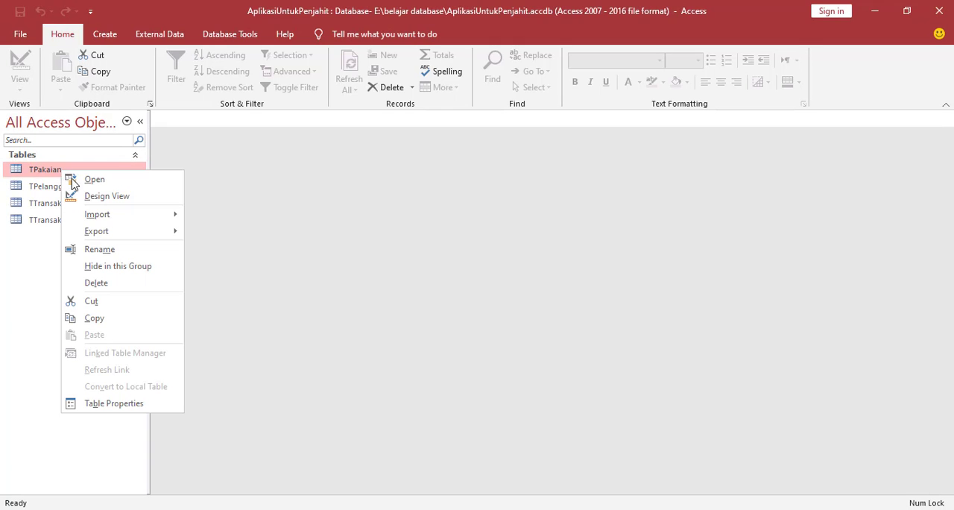
{"action": "left_click", "coordinate": [86, 194]}
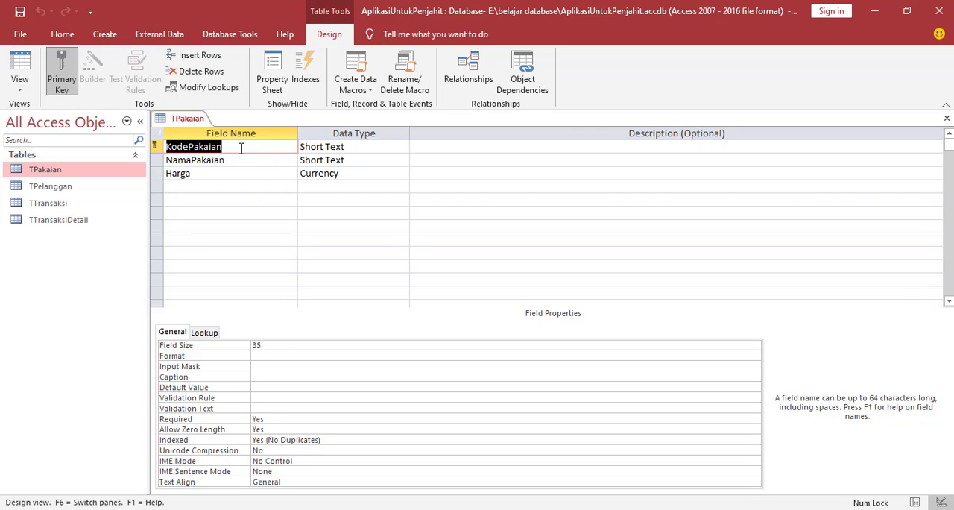
{"action": "left_click", "coordinate": [370, 146]}
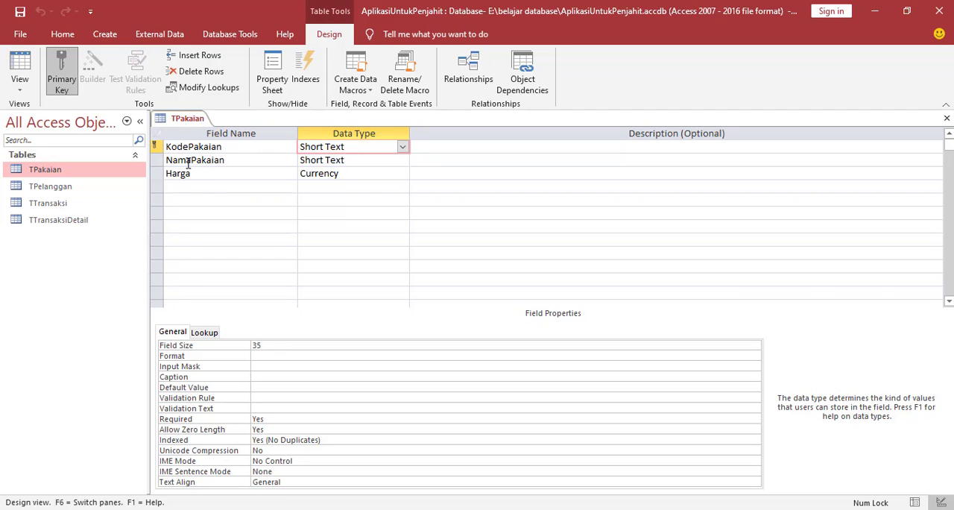
{"action": "left_click", "coordinate": [350, 160]}
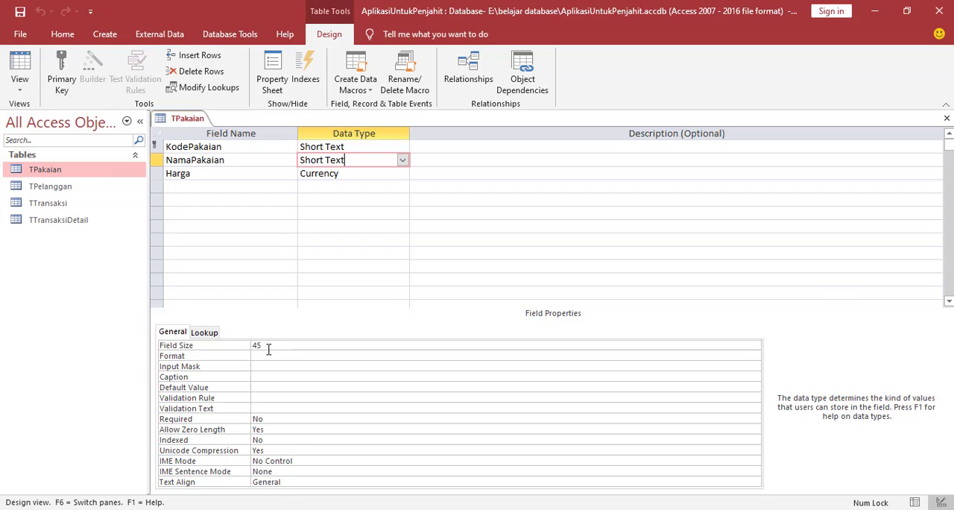
{"action": "left_click", "coordinate": [269, 347]}
{"action": "left_click", "coordinate": [367, 146]}
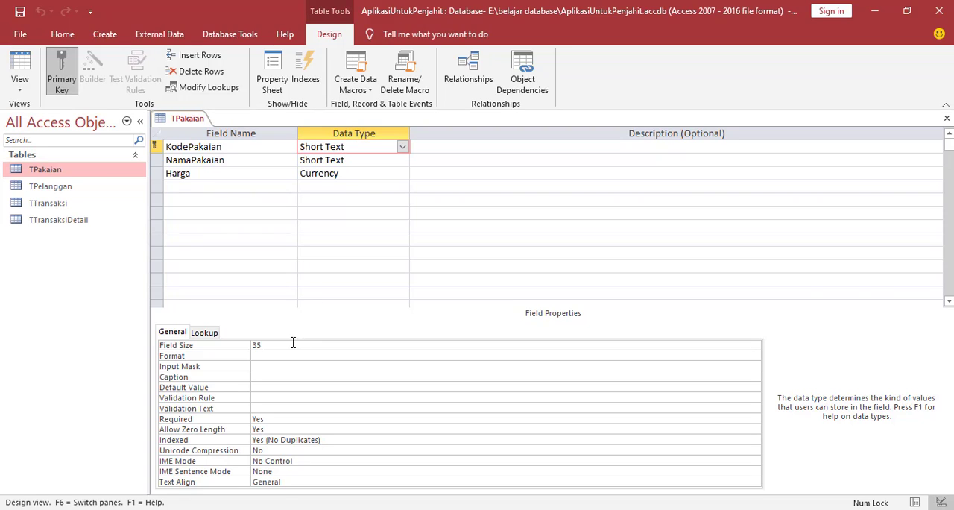
{"action": "left_click", "coordinate": [209, 173]}
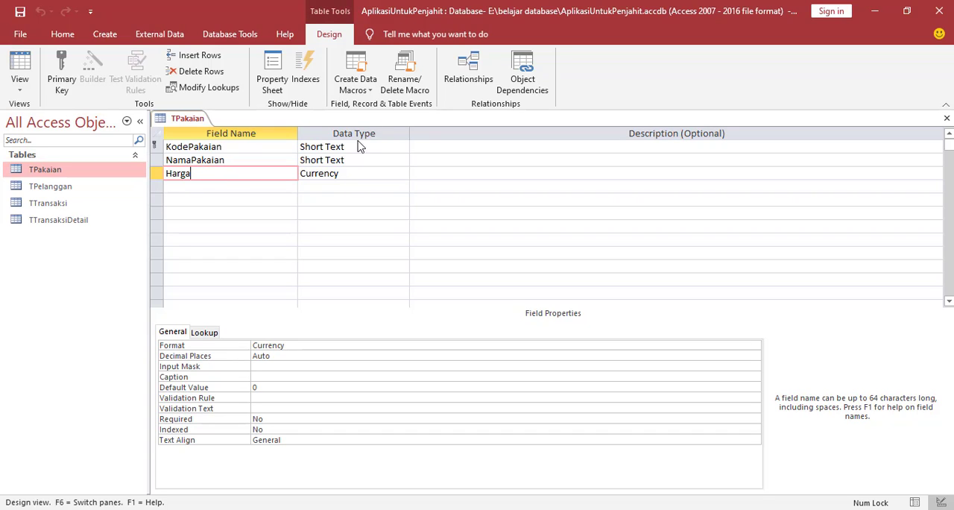
{"action": "left_click", "coordinate": [371, 173]}
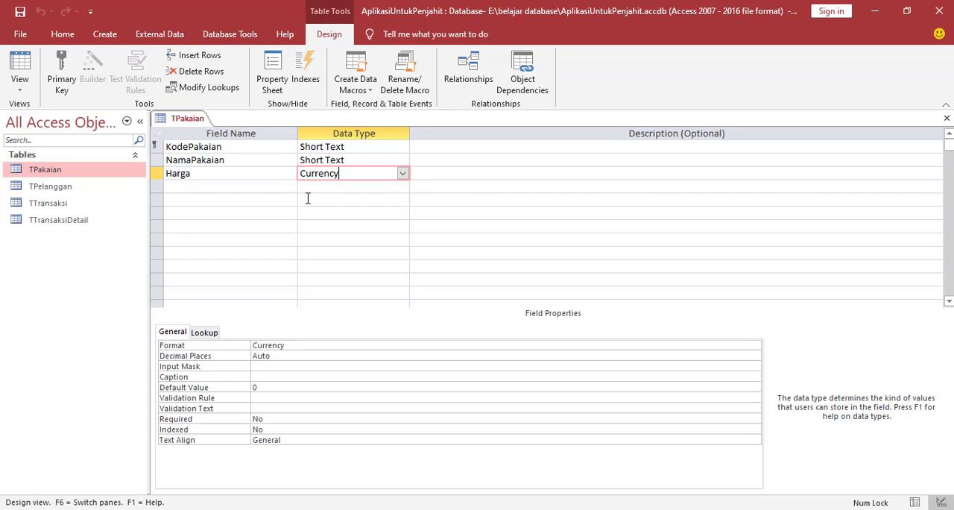
{"action": "right_click", "coordinate": [170, 123]}
{"action": "key", "text": "Escape"}
- Open the TPelanggan table in Design View and examine the data types and field sizes of its customer fields
{"action": "left_click", "coordinate": [41, 193]}
{"action": "right_click", "coordinate": [42, 193]}
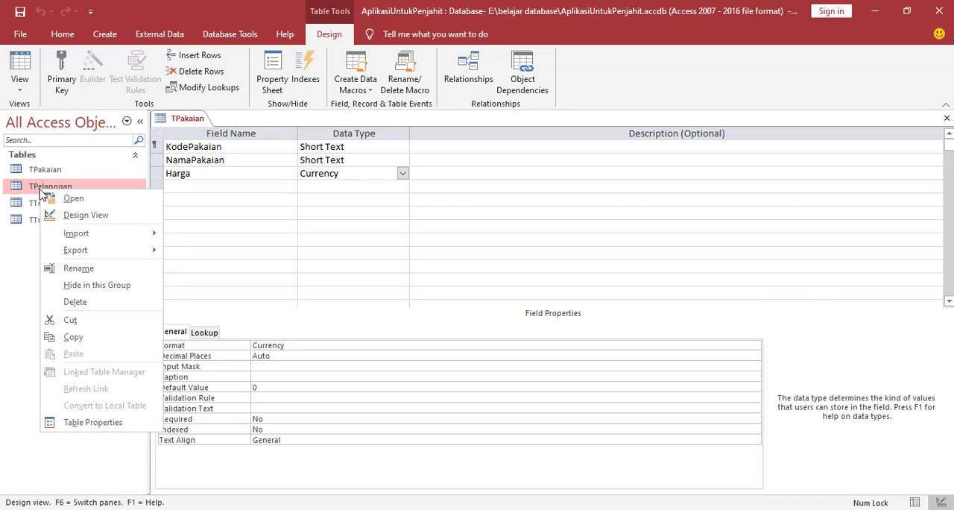
{"action": "left_click", "coordinate": [71, 215]}
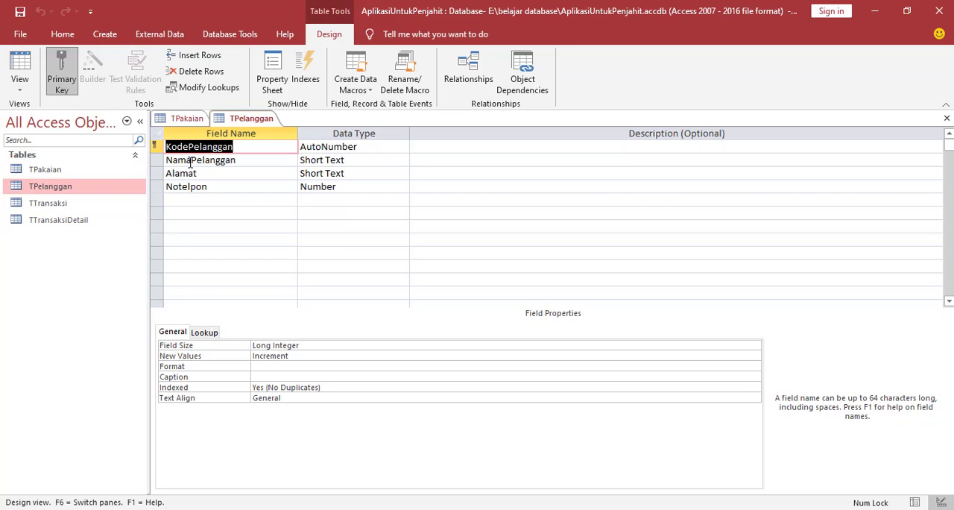
{"action": "left_click", "coordinate": [242, 151]}
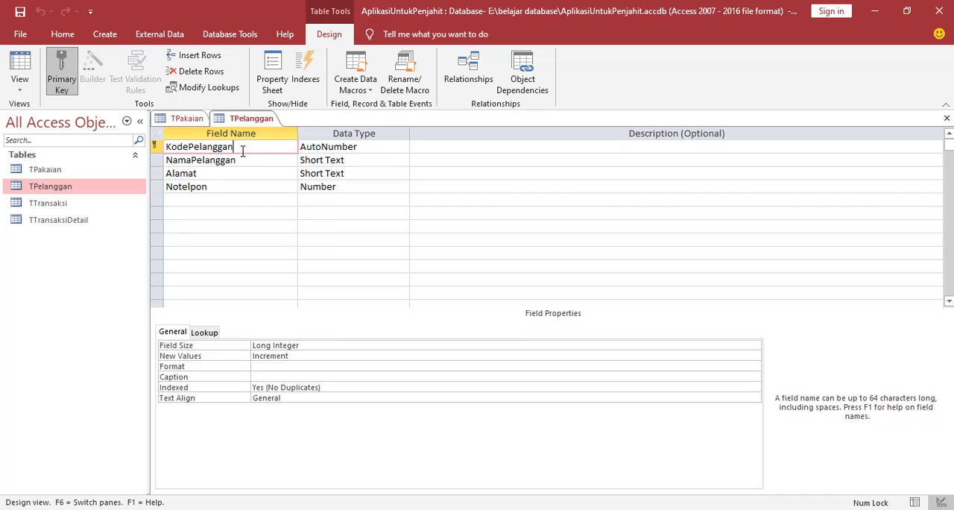
{"action": "left_click", "coordinate": [368, 147]}
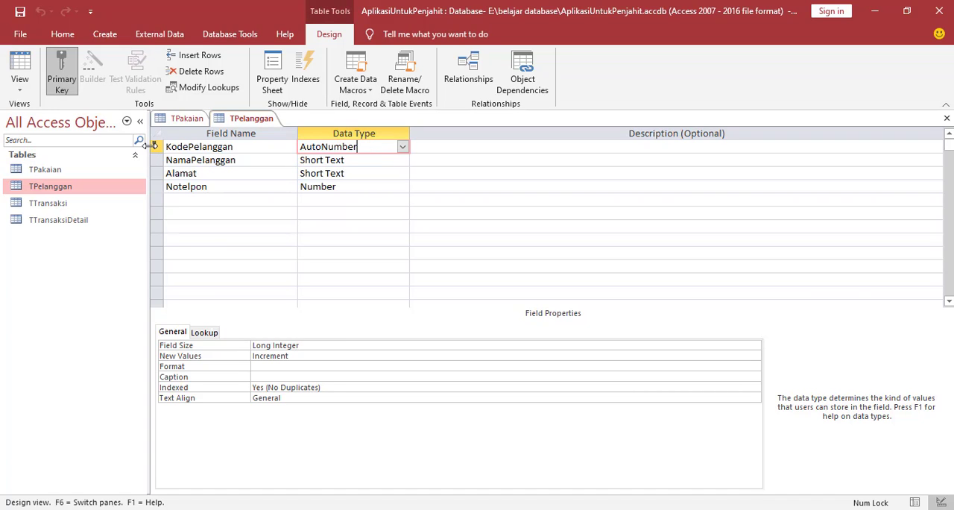
{"action": "left_click", "coordinate": [244, 161]}
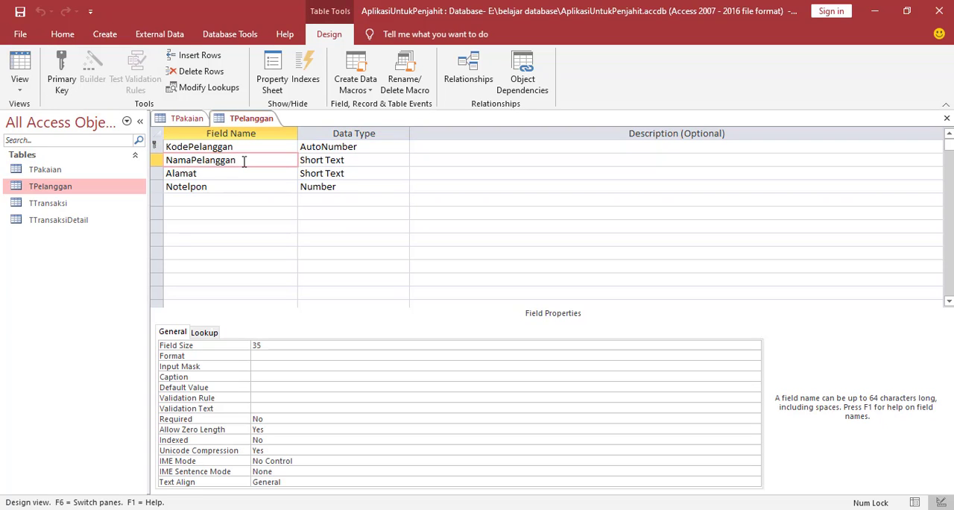
{"action": "left_click", "coordinate": [363, 160]}
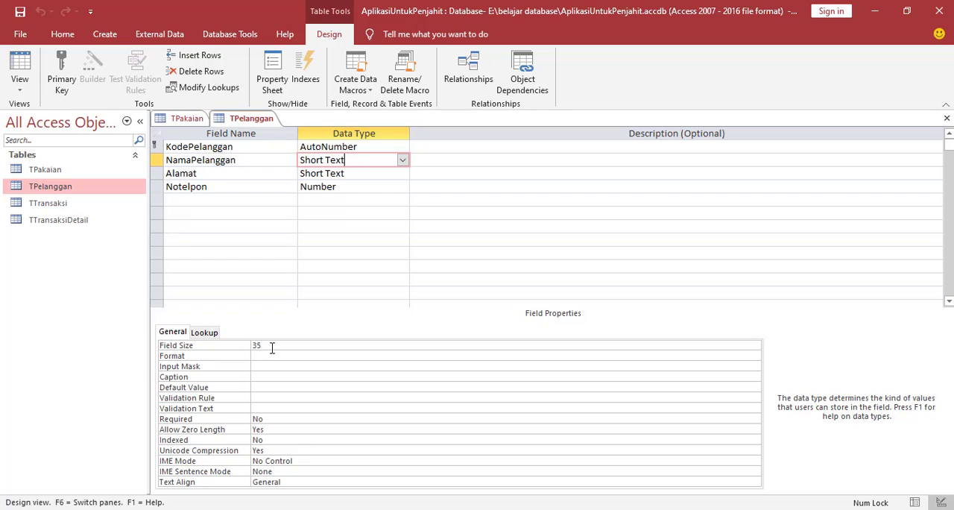
{"action": "left_click", "coordinate": [232, 173]}
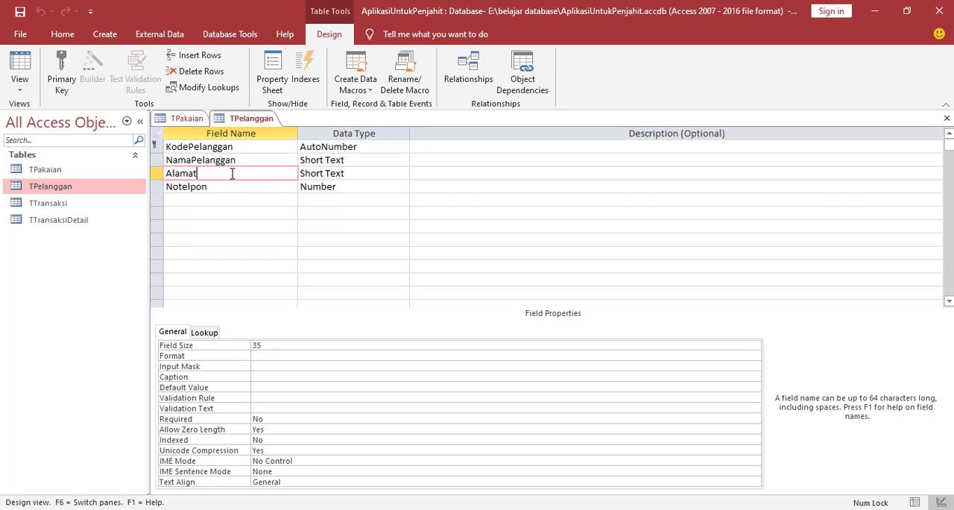
{"action": "left_click", "coordinate": [363, 169]}
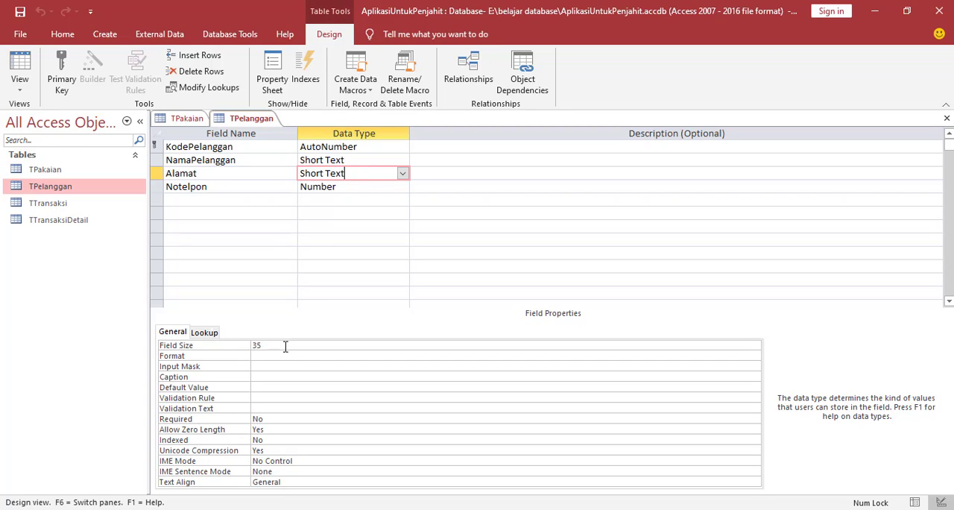
{"action": "left_click", "coordinate": [205, 188]}
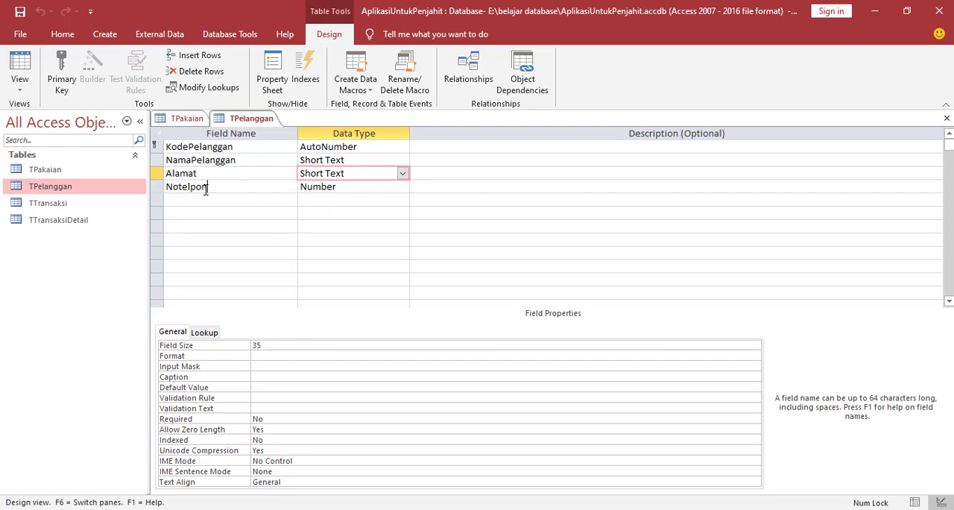
{"action": "left_click", "coordinate": [341, 186]}
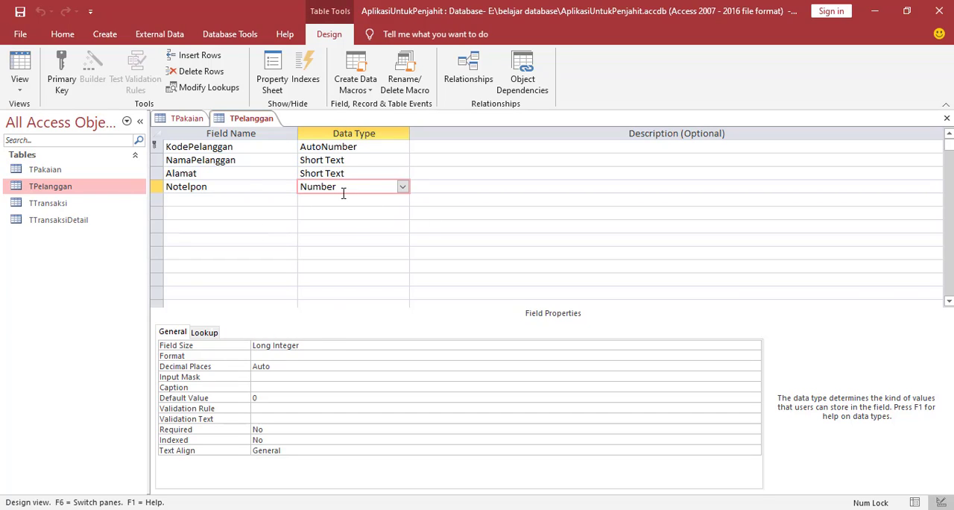
- Open the TTransaksi table in Design View and examine its transaction code, three date fields and KodePelanggan field
{"action": "left_click", "coordinate": [53, 209]}
{"action": "right_click", "coordinate": [54, 210]}
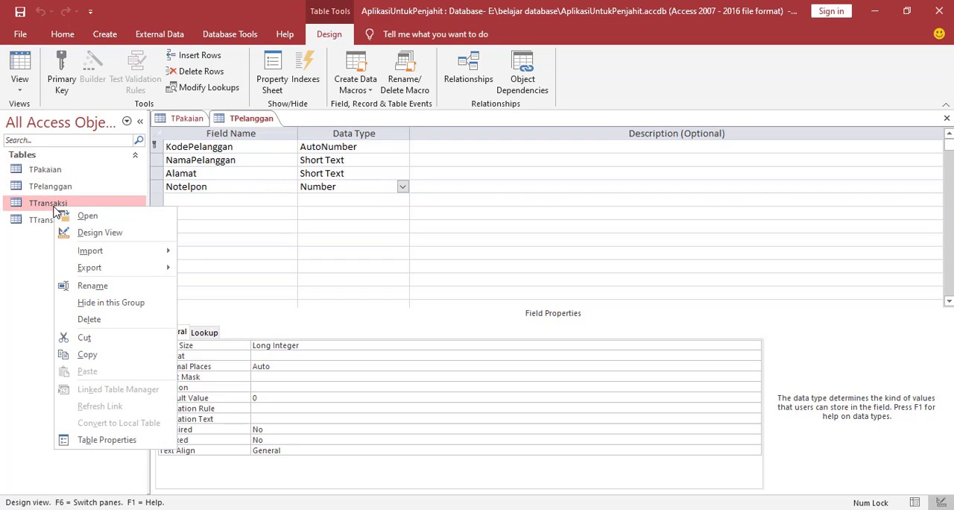
{"action": "left_click", "coordinate": [79, 230]}
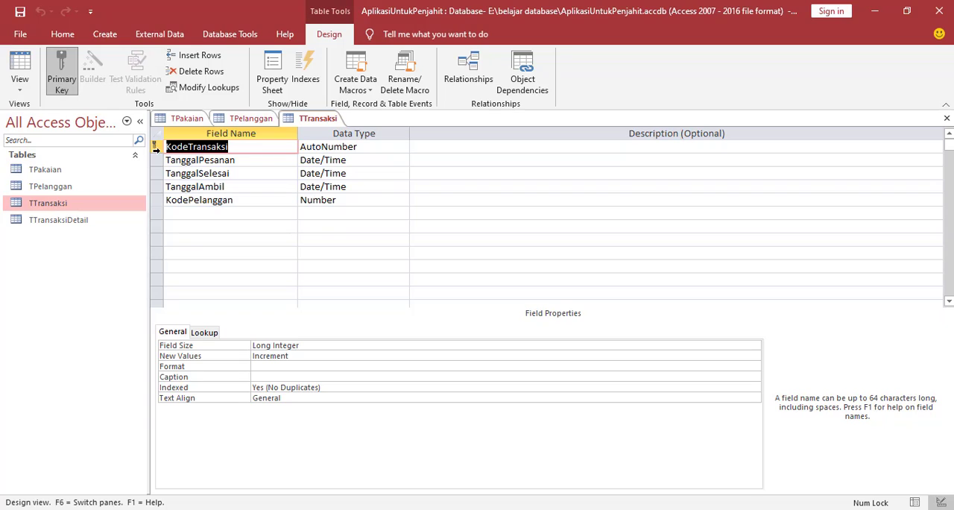
{"action": "left_click", "coordinate": [241, 147]}
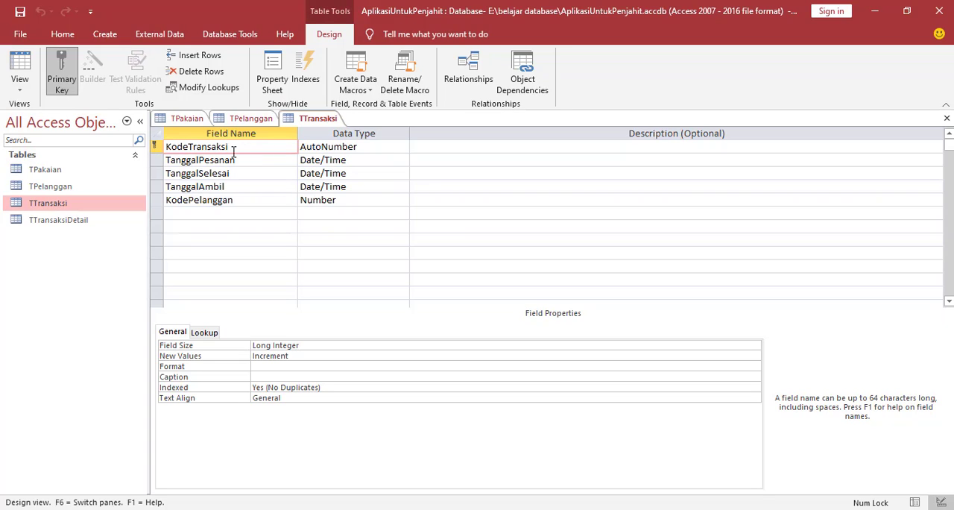
{"action": "left_click", "coordinate": [368, 147]}
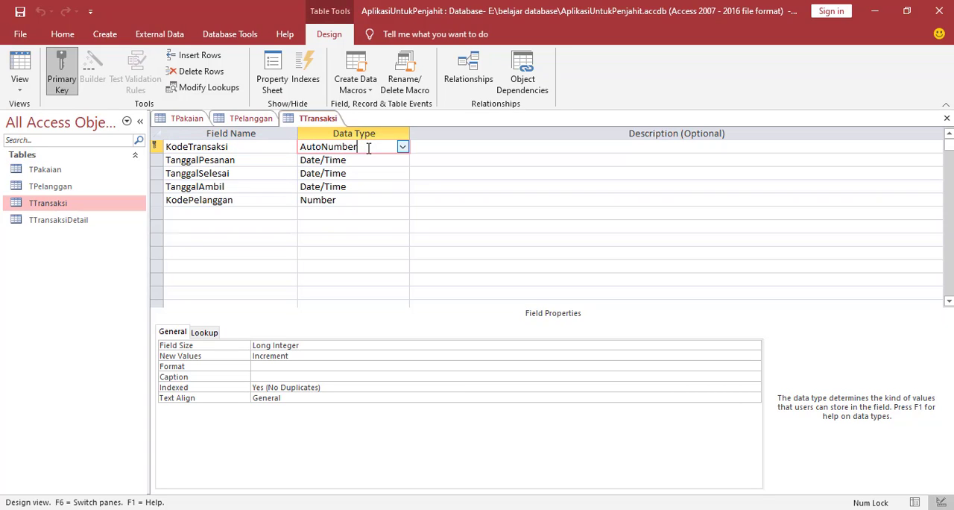
{"action": "left_click", "coordinate": [247, 160]}
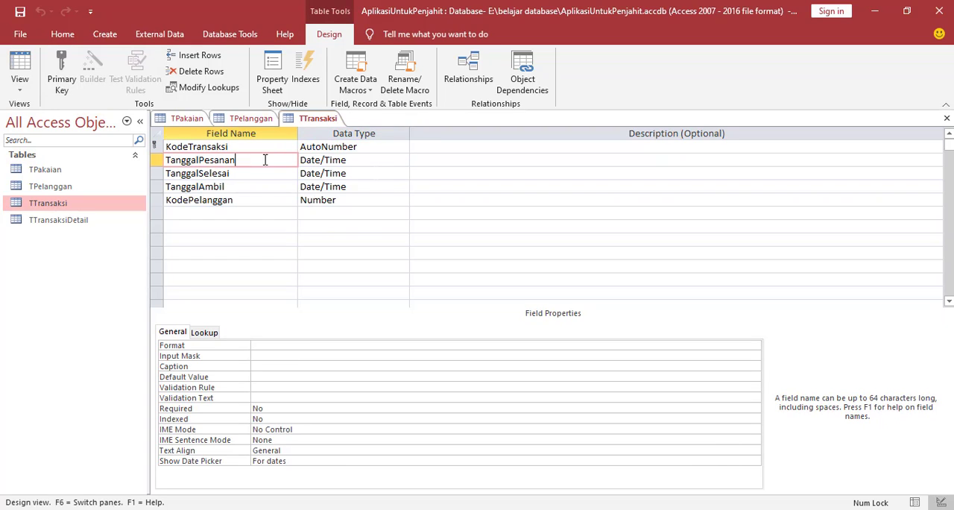
{"action": "left_click", "coordinate": [359, 164]}
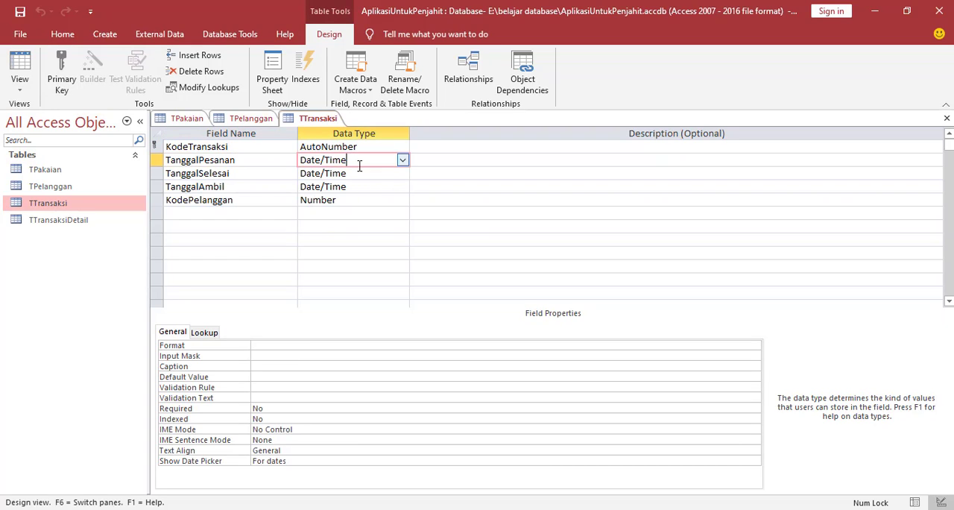
{"action": "left_click", "coordinate": [256, 174]}
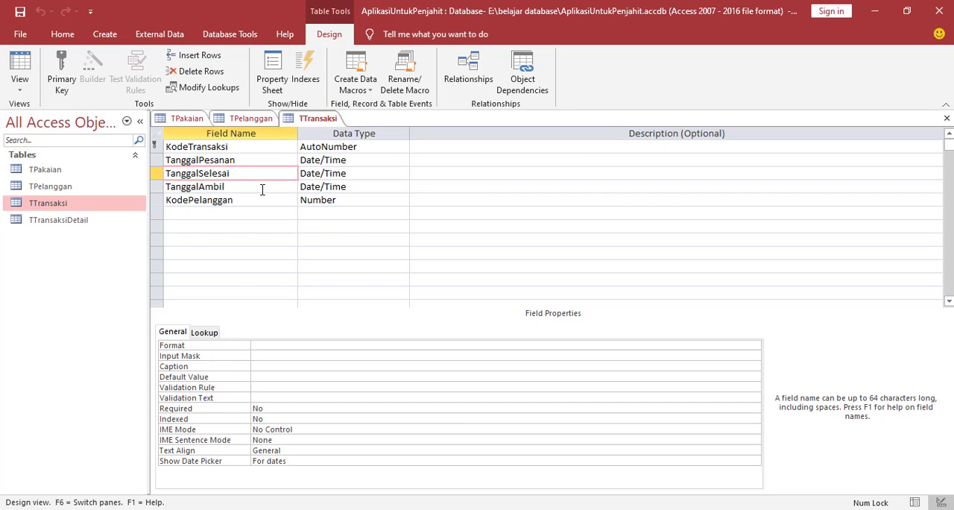
{"action": "left_click", "coordinate": [262, 190]}
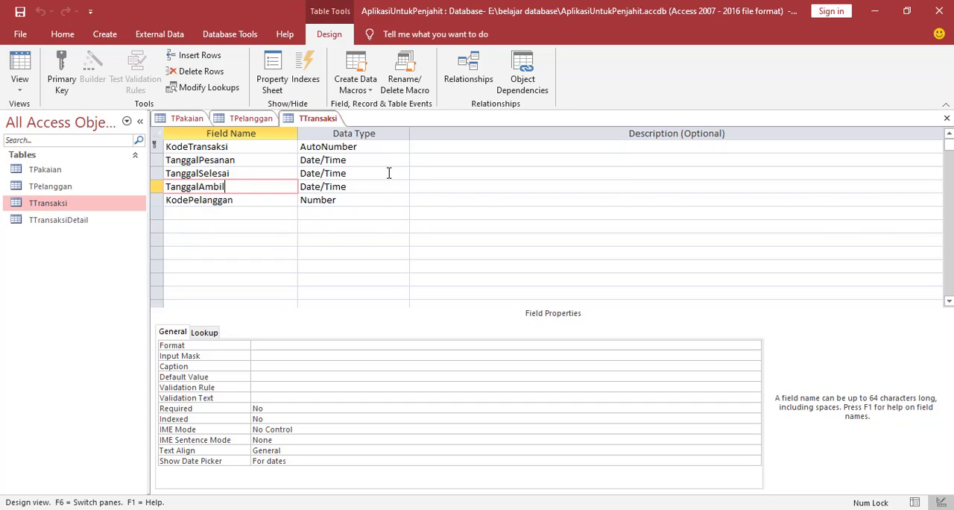
{"action": "left_click", "coordinate": [254, 202]}
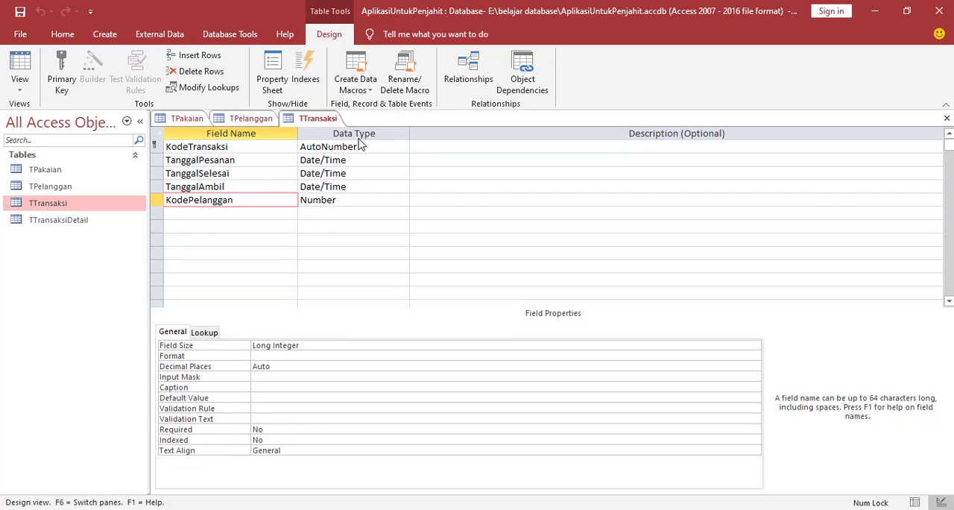
{"action": "left_click", "coordinate": [389, 199]}
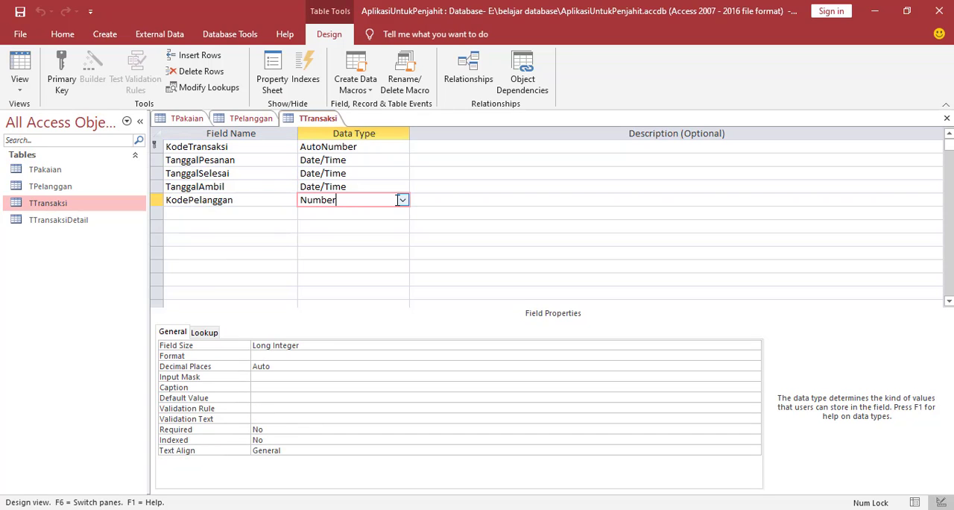
- Compare the data type and properties of KodePelanggan in the TPelanggan table with the same field in TTransaksi
{"action": "left_click", "coordinate": [256, 123]}
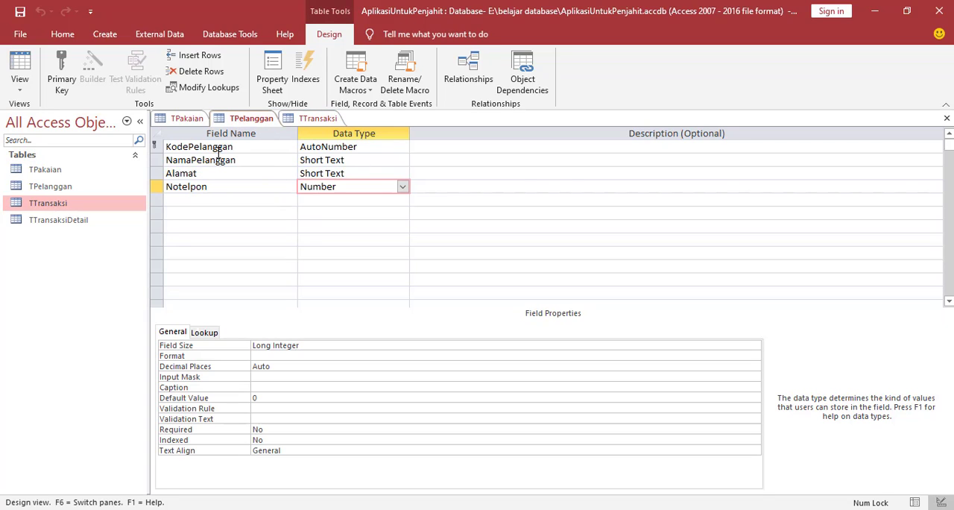
{"action": "left_click", "coordinate": [365, 148]}
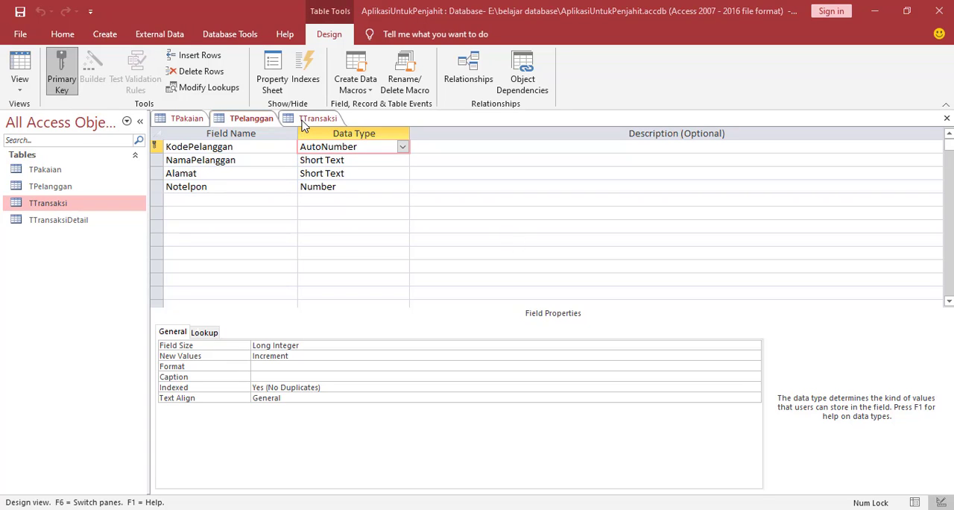
{"action": "left_click", "coordinate": [306, 122]}
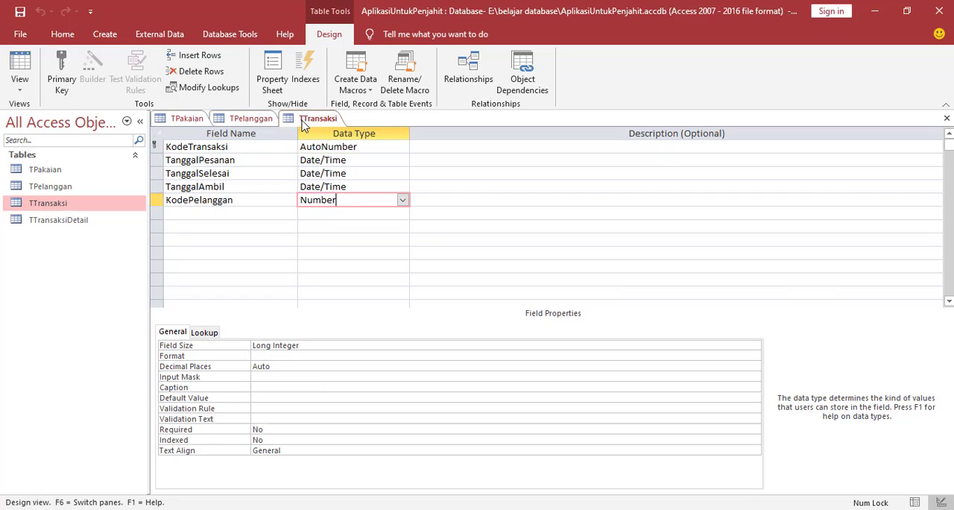
- Clear the Row Source of the KodePelanggan lookup in TTransaksi and open the Query Builder for it
{"action": "left_click", "coordinate": [225, 202]}
{"action": "left_click", "coordinate": [340, 200]}
{"action": "left_click", "coordinate": [204, 333]}
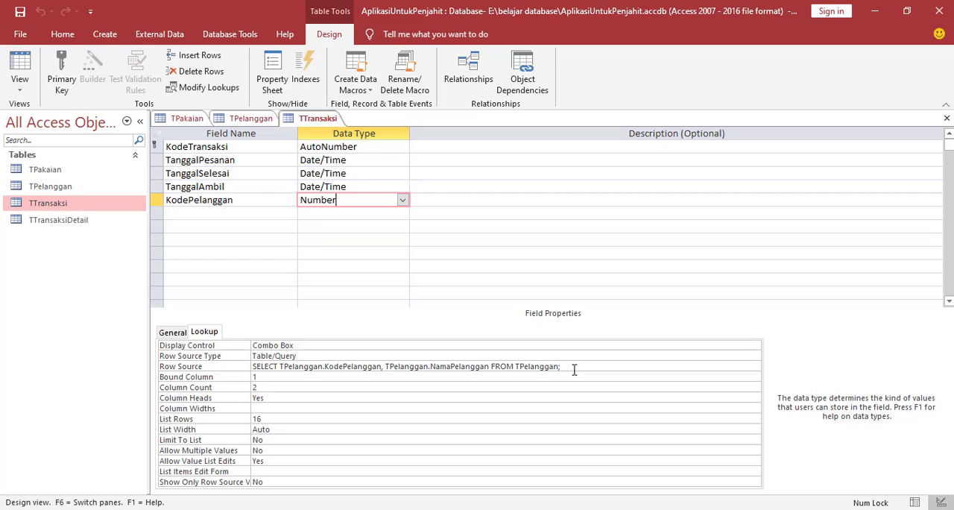
{"action": "left_click_drag", "start_coordinate": [574, 367], "coordinate": [222, 377]}
{"action": "left_click", "coordinate": [203, 367]}
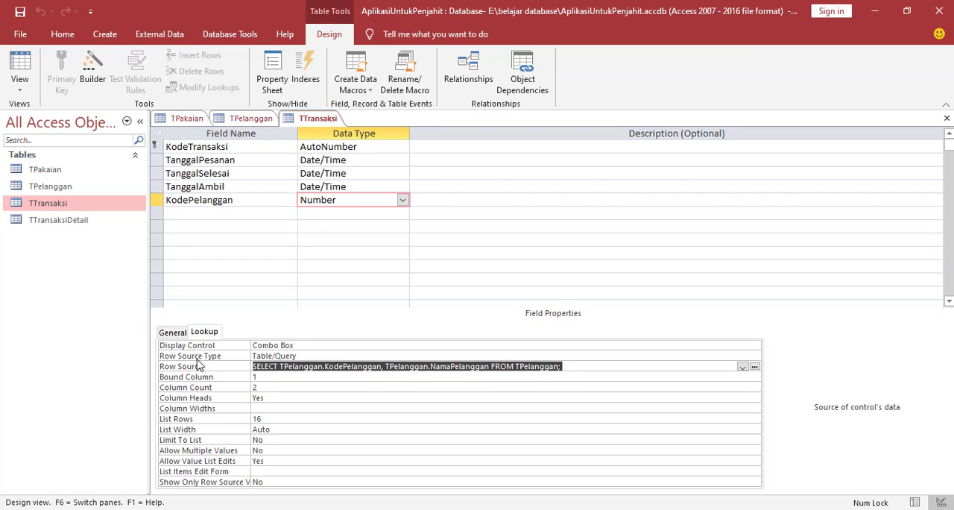
{"action": "key", "text": "Delete"}
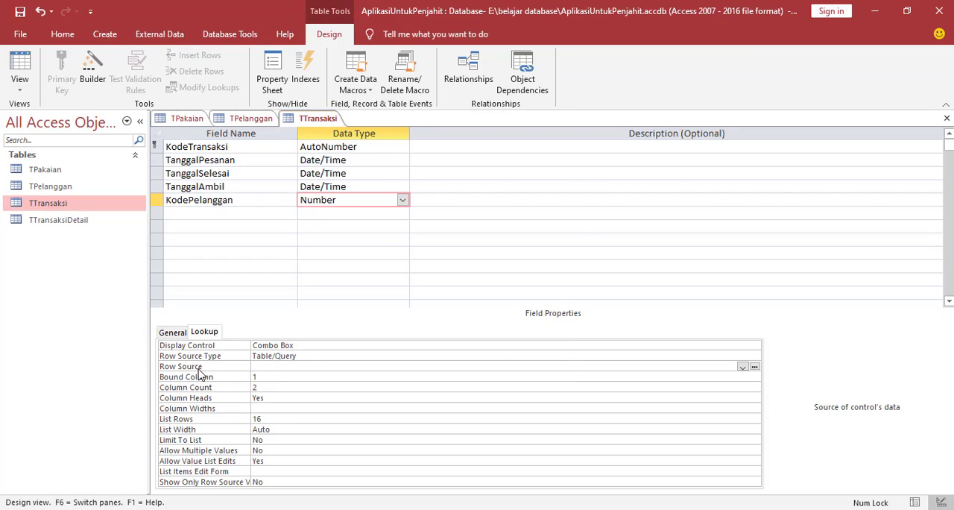
{"action": "left_click", "coordinate": [755, 369]}
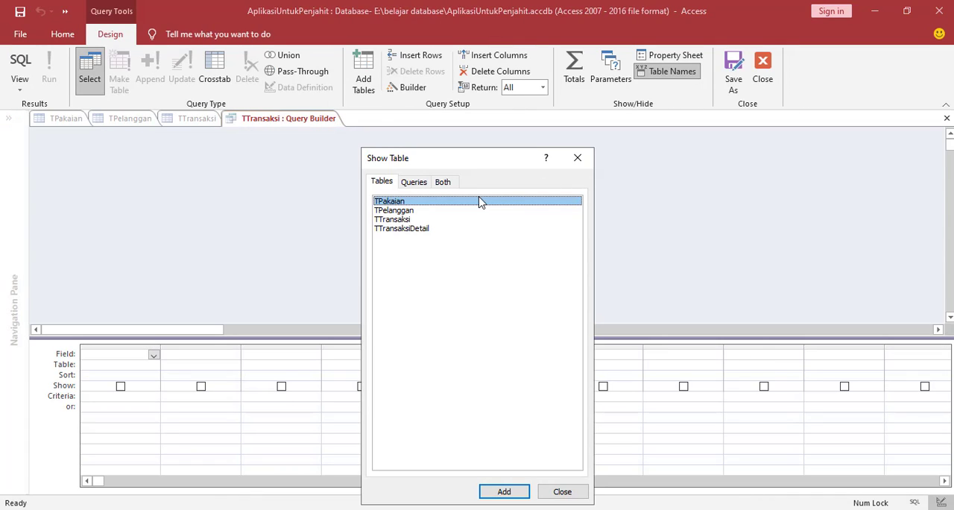
- Build the lookup query from TPelanggan with the KodePelanggan and NamaPelanggan fields, and save and close it
{"action": "left_click", "coordinate": [399, 211]}
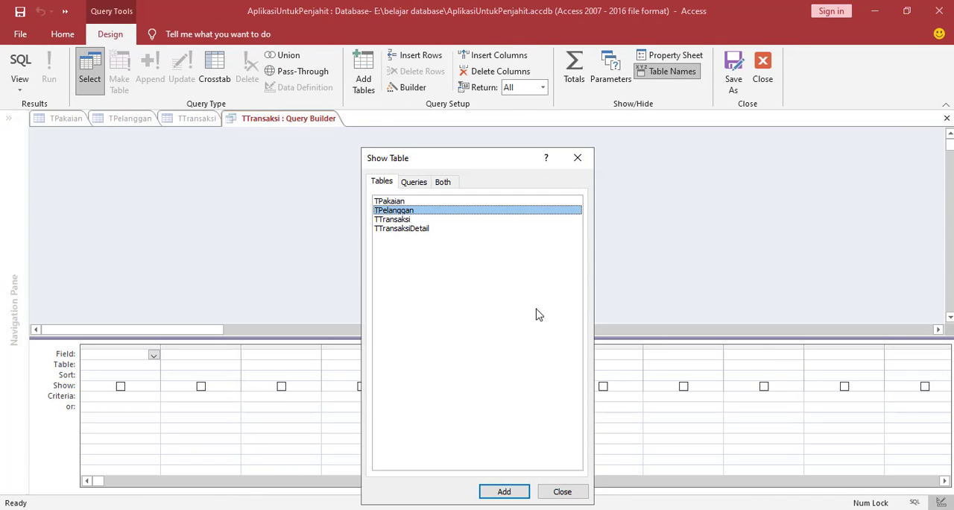
{"action": "left_click", "coordinate": [506, 493]}
{"action": "left_click", "coordinate": [563, 493]}
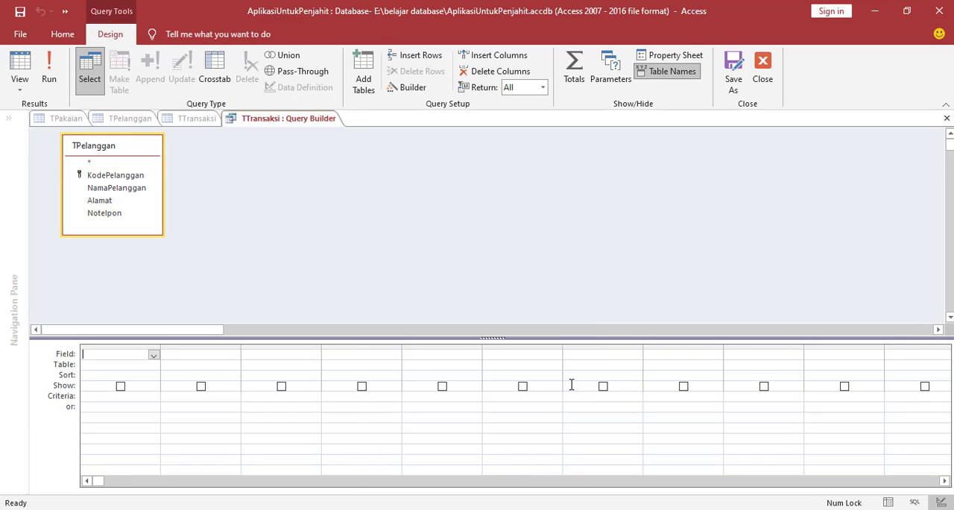
{"action": "double_click", "coordinate": [104, 178]}
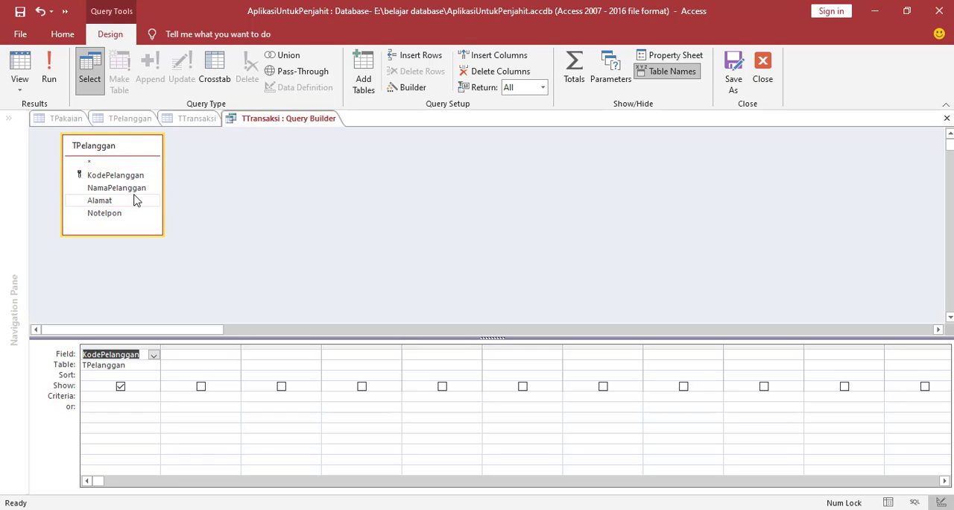
{"action": "double_click", "coordinate": [126, 191]}
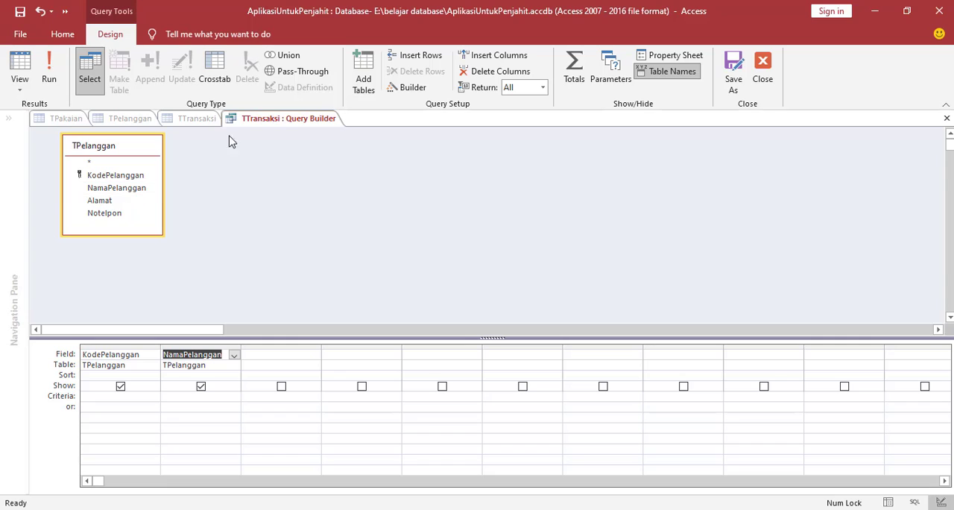
{"action": "right_click", "coordinate": [254, 126]}
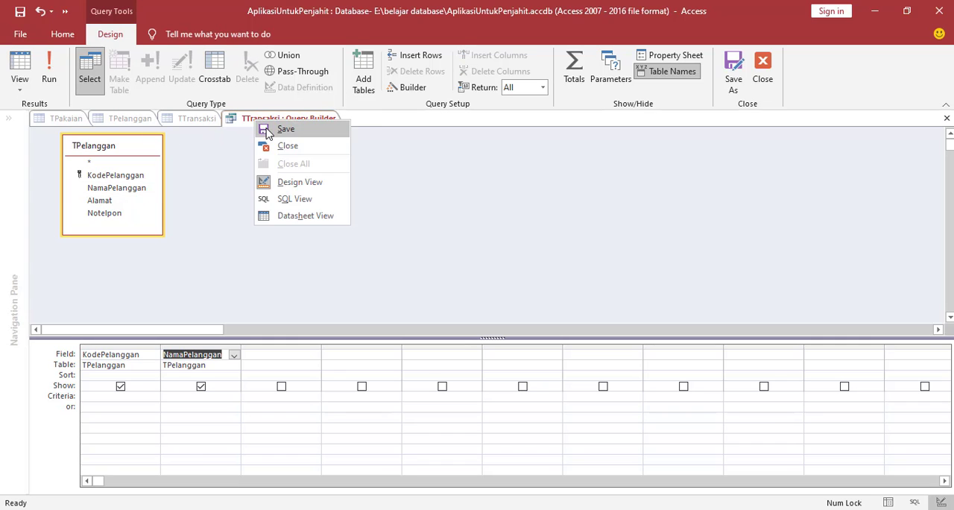
{"action": "left_click", "coordinate": [270, 120]}
{"action": "right_click", "coordinate": [270, 120]}
{"action": "left_click", "coordinate": [304, 147]}
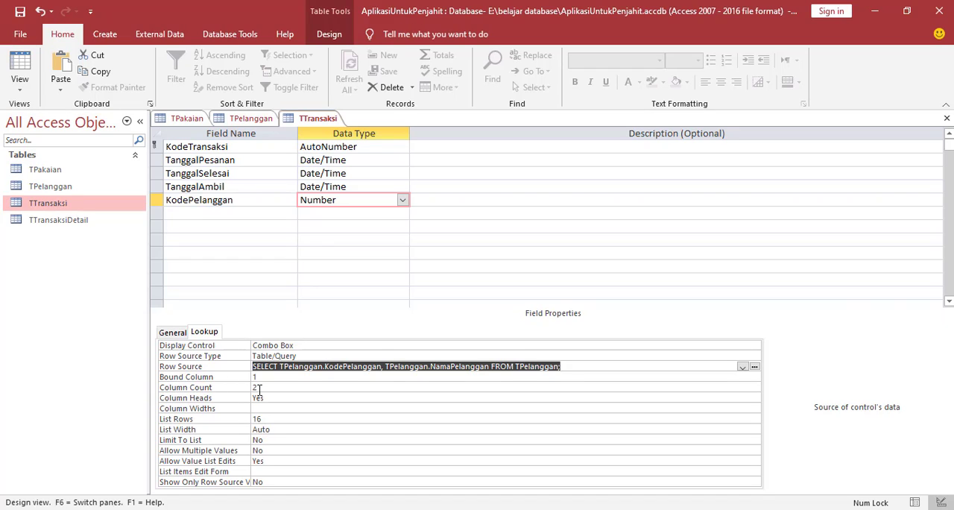
- Set the Column Count of the KodePelanggan lookup to 2 and save the TTransaksi table design
{"action": "left_click_drag", "start_coordinate": [260, 390], "coordinate": [248, 387]}
{"action": "type", "text": "1"}
{"action": "type", "text": "2"}
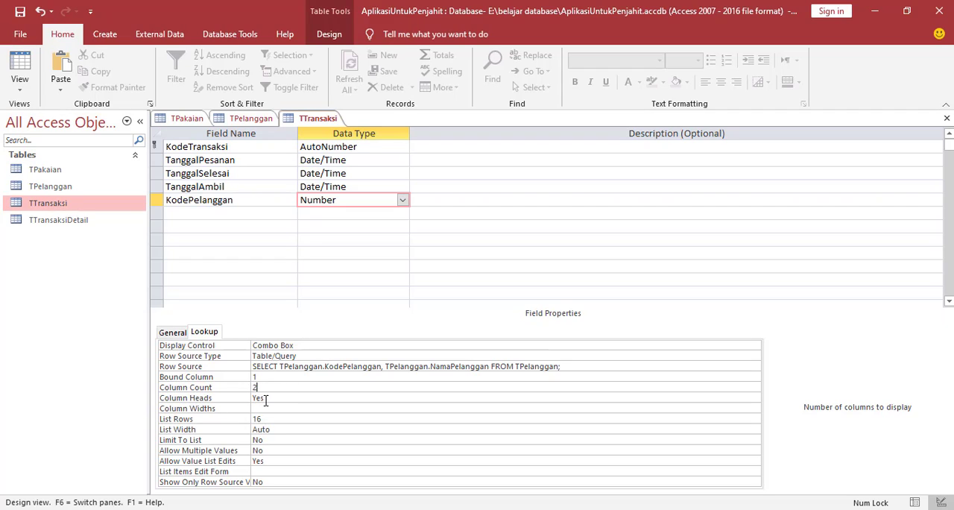
{"action": "left_click_drag", "start_coordinate": [268, 401], "coordinate": [248, 400]}
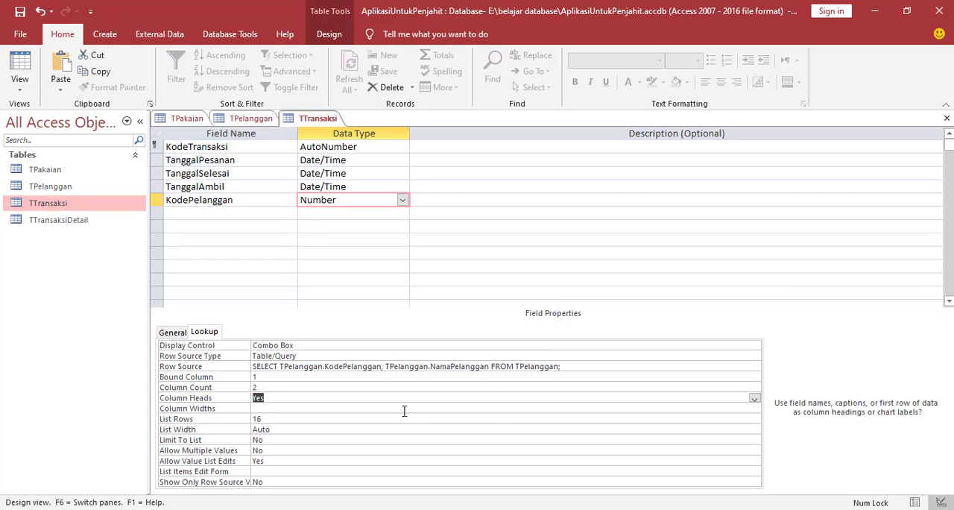
{"action": "right_click", "coordinate": [304, 123]}
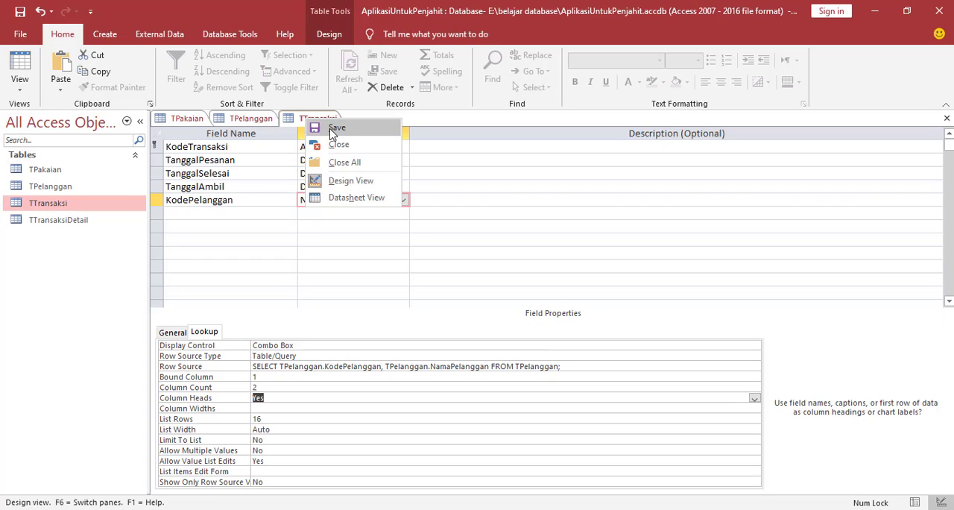
{"action": "left_click", "coordinate": [334, 129]}
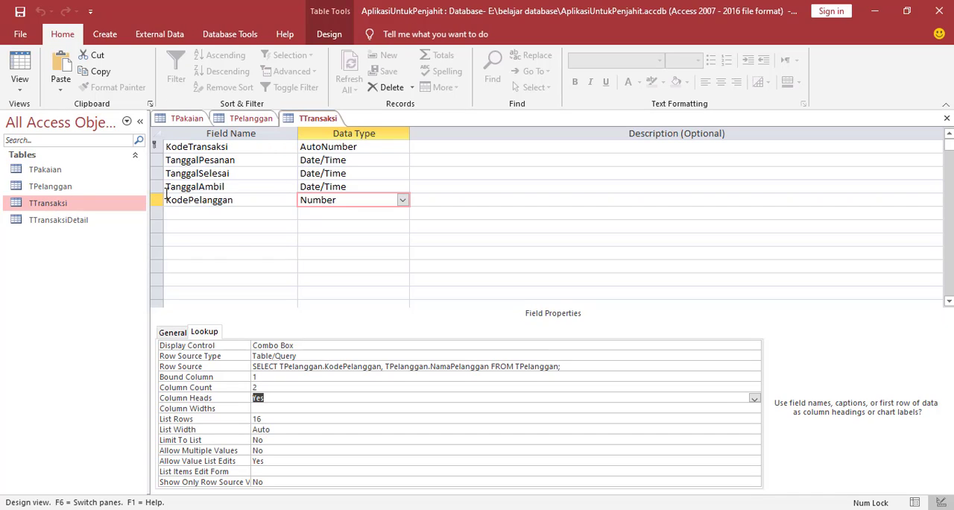
- Open the TTransaksiDetail table in Design View and compare the data type of its KodeTransaksi field with that in TTransaksi
{"action": "left_click", "coordinate": [53, 224]}
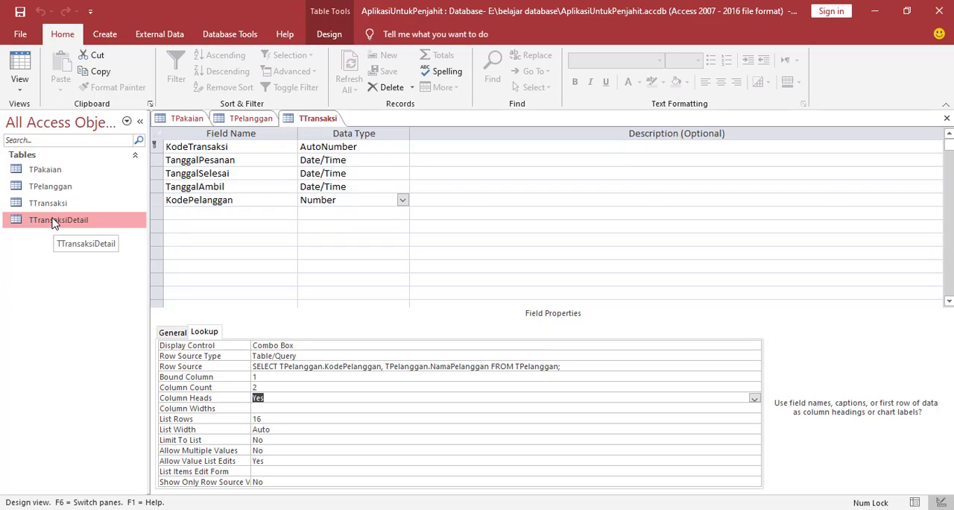
{"action": "right_click", "coordinate": [53, 224]}
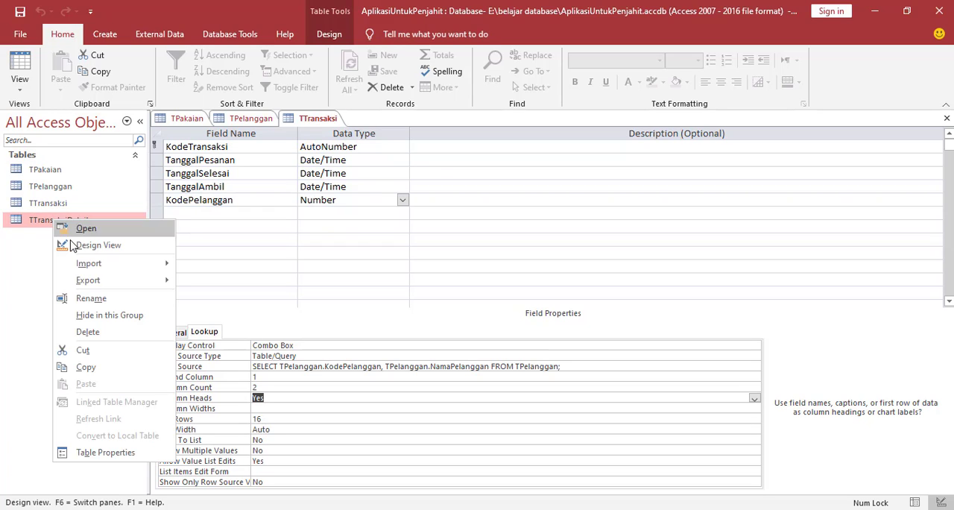
{"action": "left_click", "coordinate": [77, 244]}
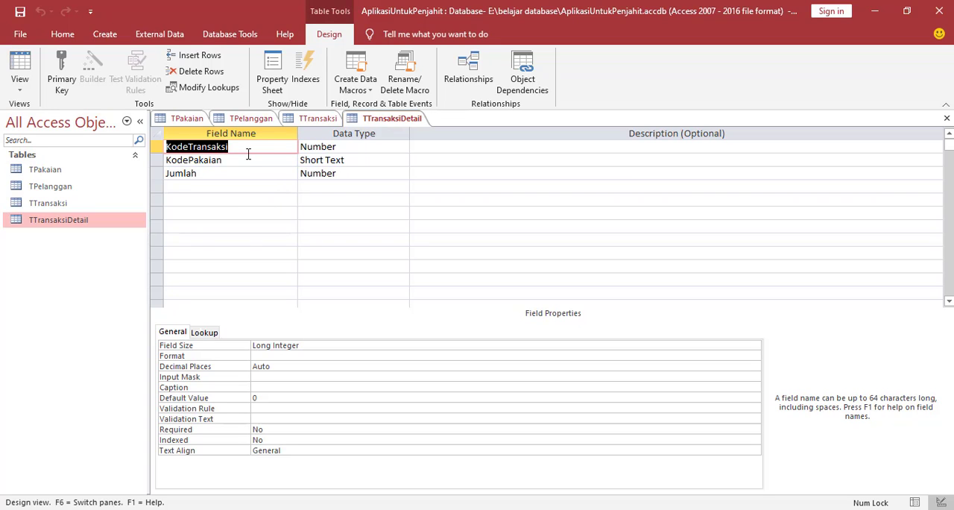
{"action": "left_click", "coordinate": [312, 120]}
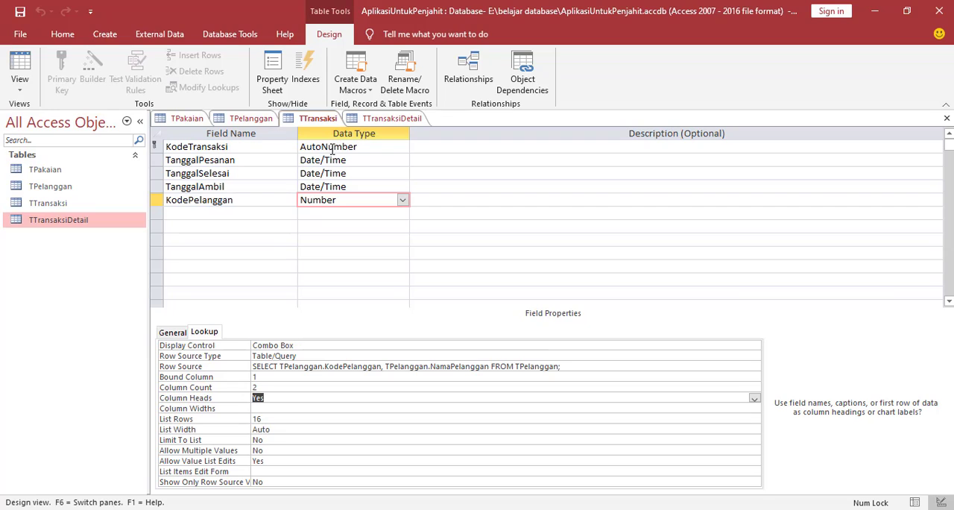
{"action": "left_click", "coordinate": [380, 121]}
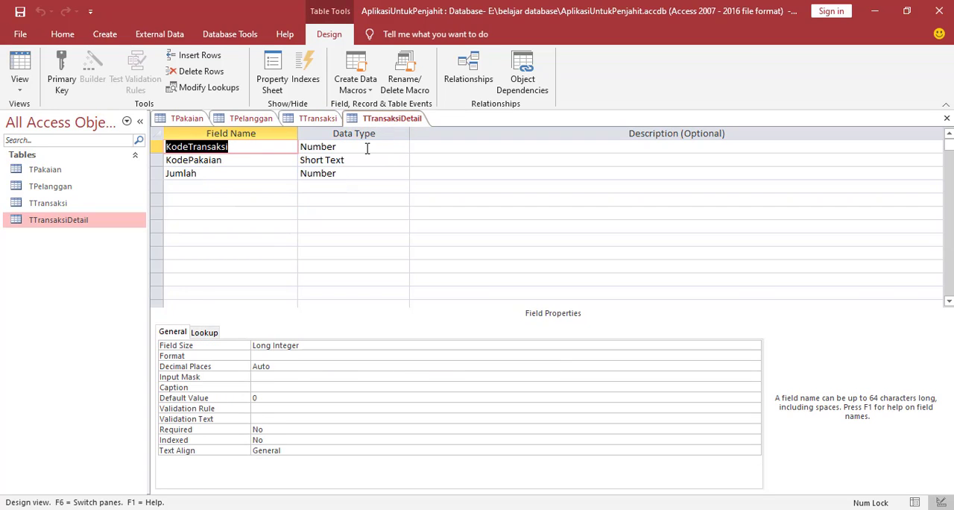
{"action": "left_click", "coordinate": [366, 147]}
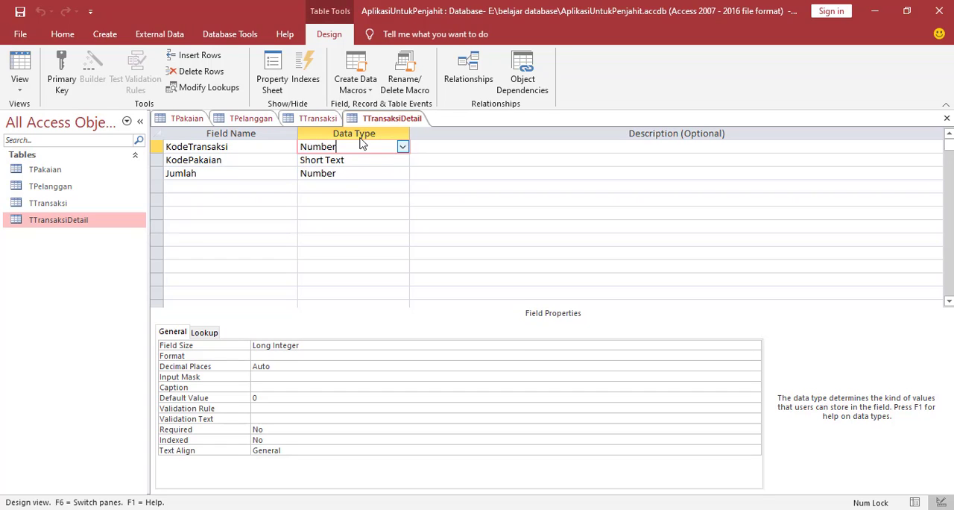
{"action": "left_click", "coordinate": [318, 121]}
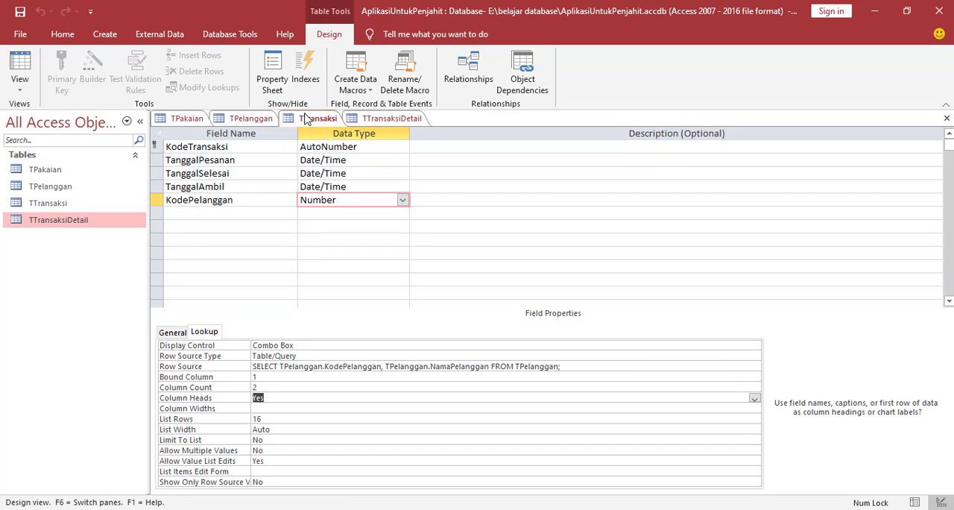
{"action": "left_click", "coordinate": [364, 121]}
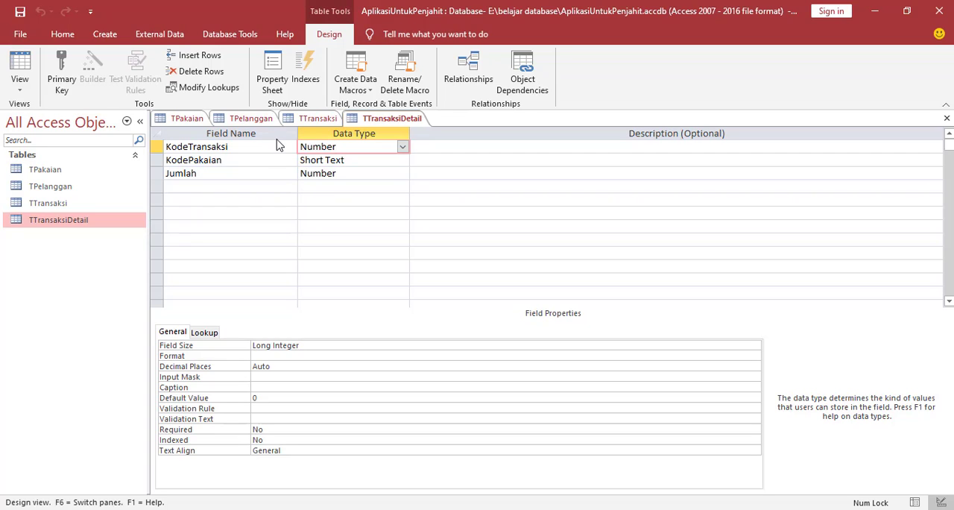
- Compare the data type and field size of KodePakaian in TPakaian with the same field in TTransaksiDetail
{"action": "left_click", "coordinate": [190, 122]}
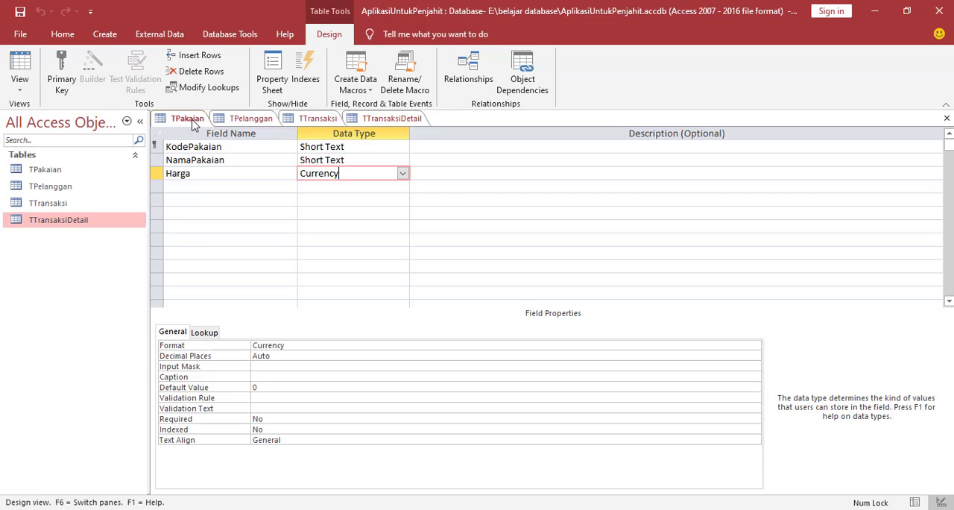
{"action": "left_click", "coordinate": [221, 147]}
{"action": "left_click", "coordinate": [370, 146]}
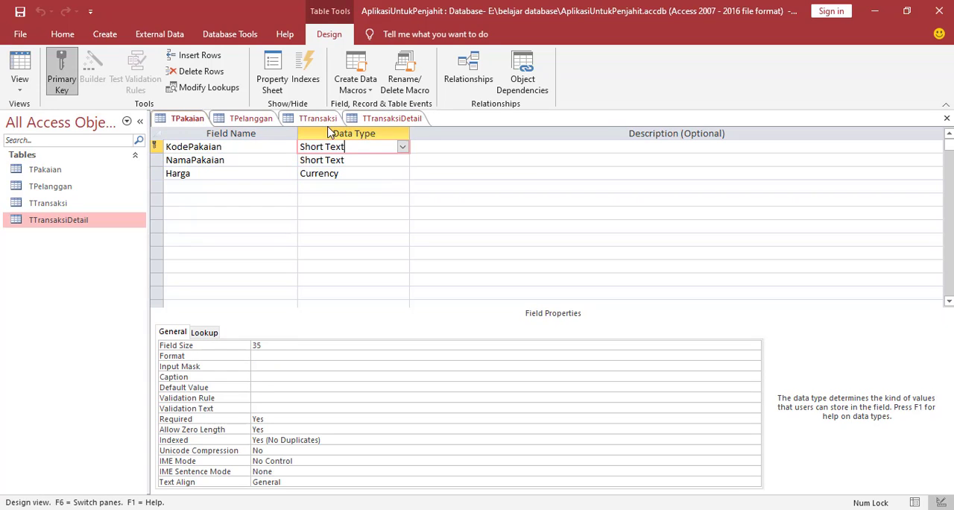
{"action": "left_click", "coordinate": [369, 122]}
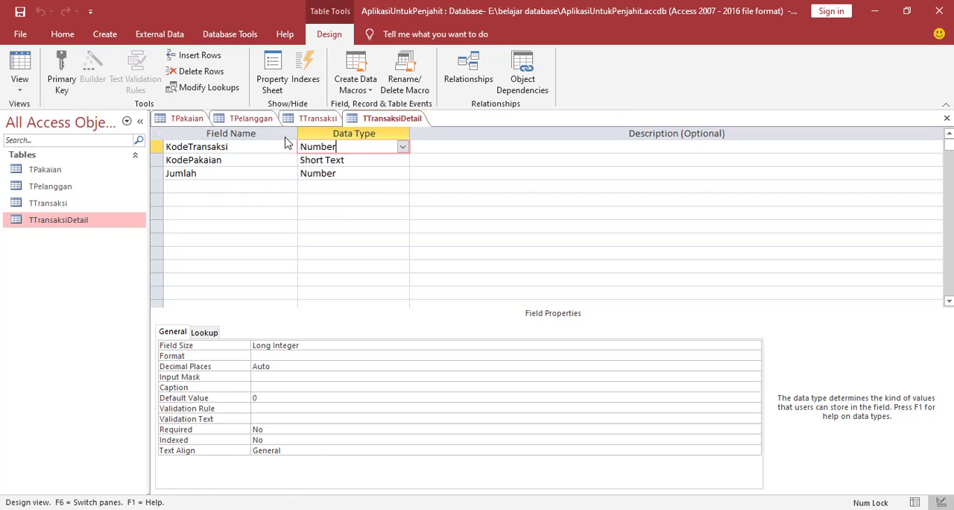
{"action": "left_click", "coordinate": [356, 161]}
{"action": "left_click", "coordinate": [200, 119]}
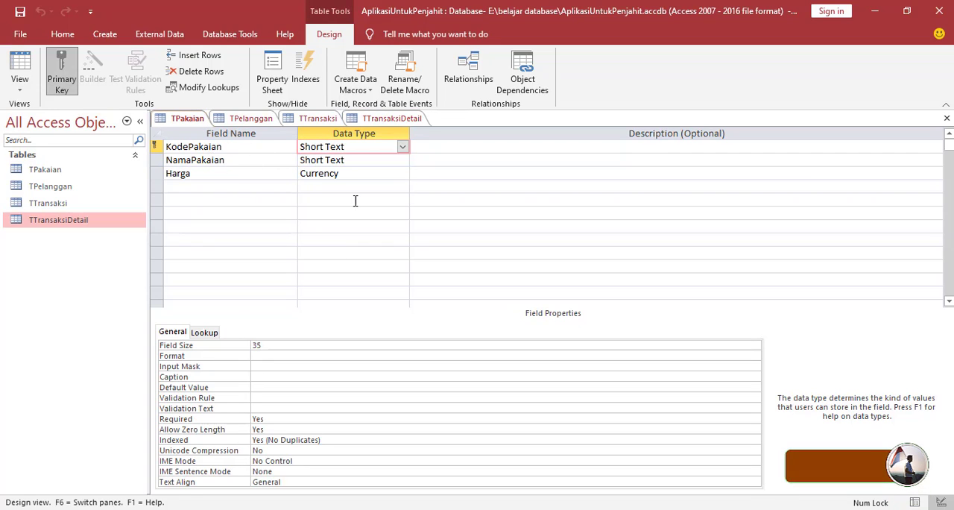
{"action": "left_click", "coordinate": [375, 119]}
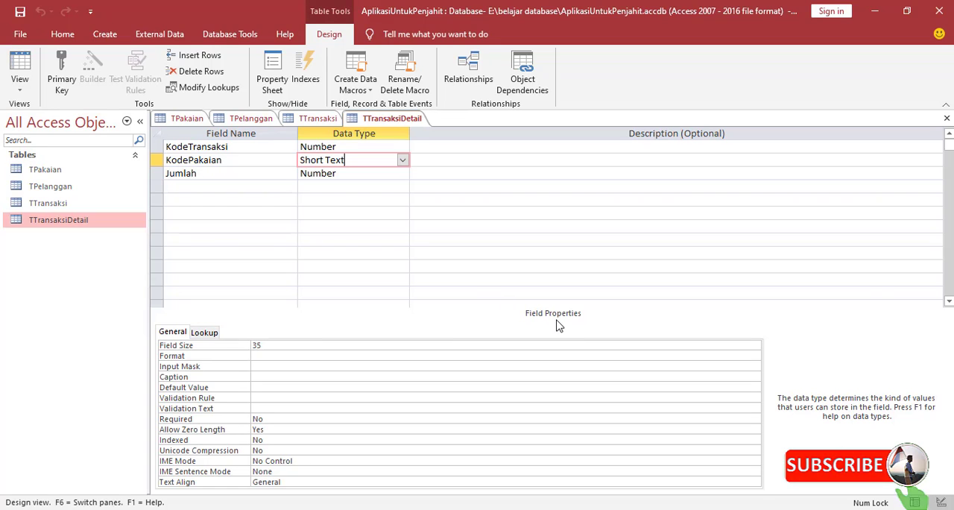
- Clear the Row Source of the KodePakaian lookup in TTransaksiDetail and open the Query Builder for it
{"action": "left_click", "coordinate": [205, 332]}
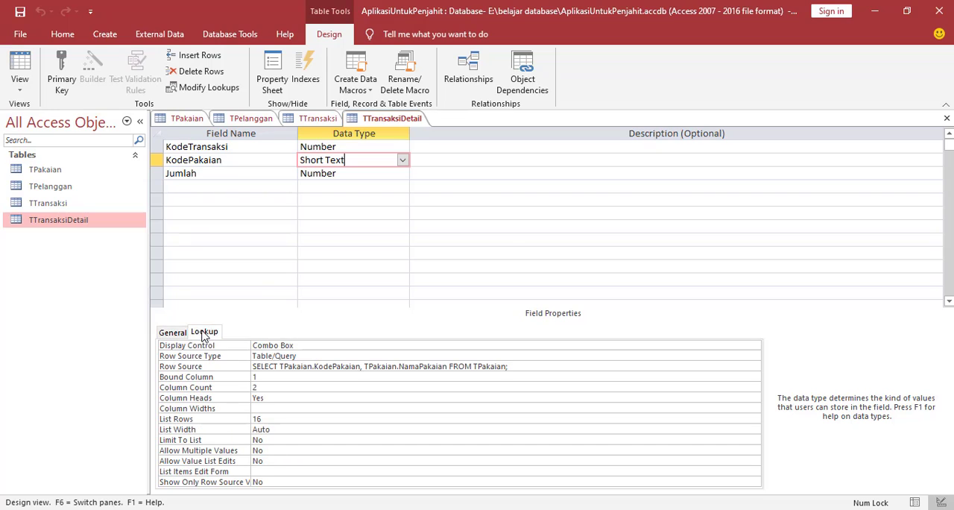
{"action": "left_click", "coordinate": [524, 365]}
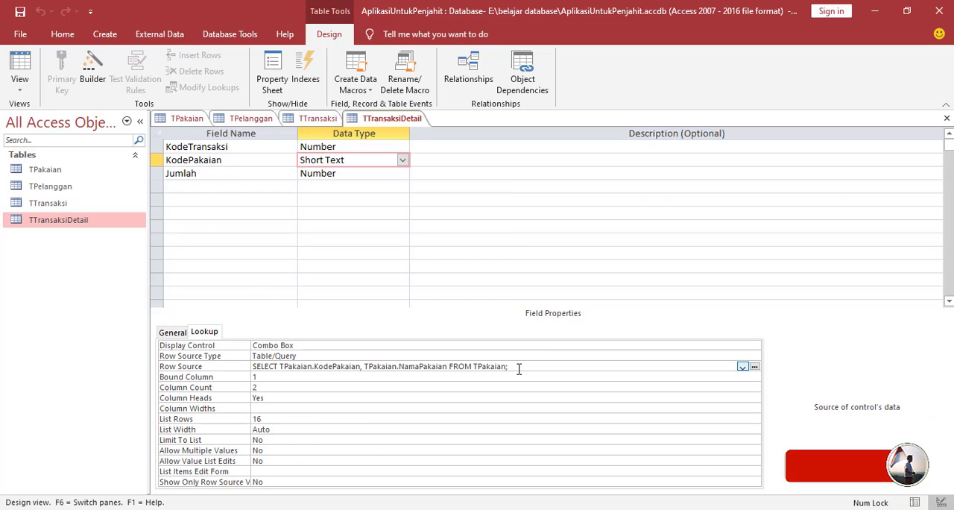
{"action": "left_click_drag", "start_coordinate": [525, 365], "coordinate": [251, 365]}
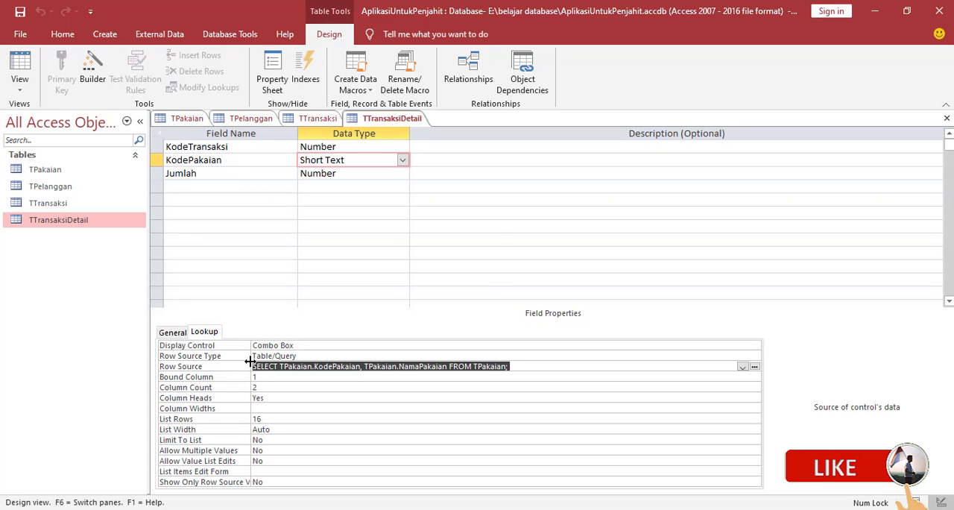
{"action": "key", "text": "Delete"}
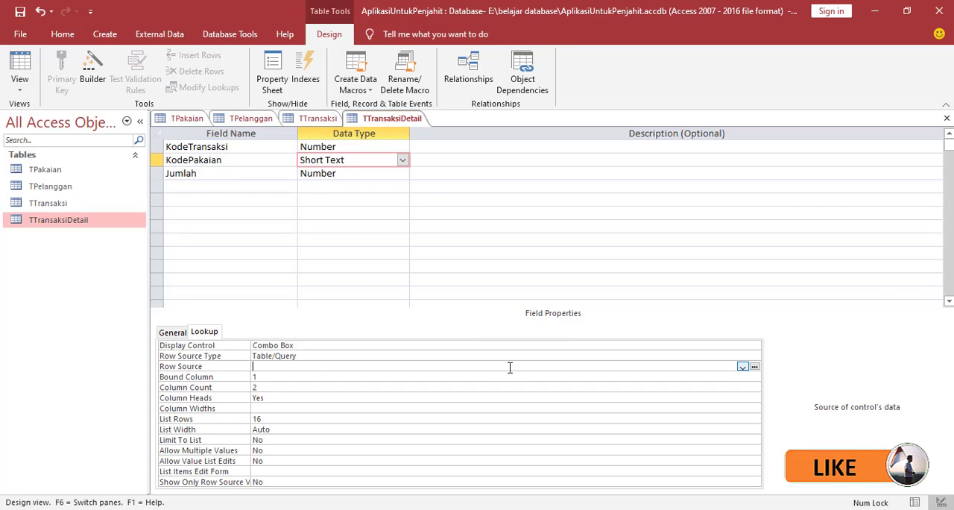
{"action": "left_click", "coordinate": [755, 367]}
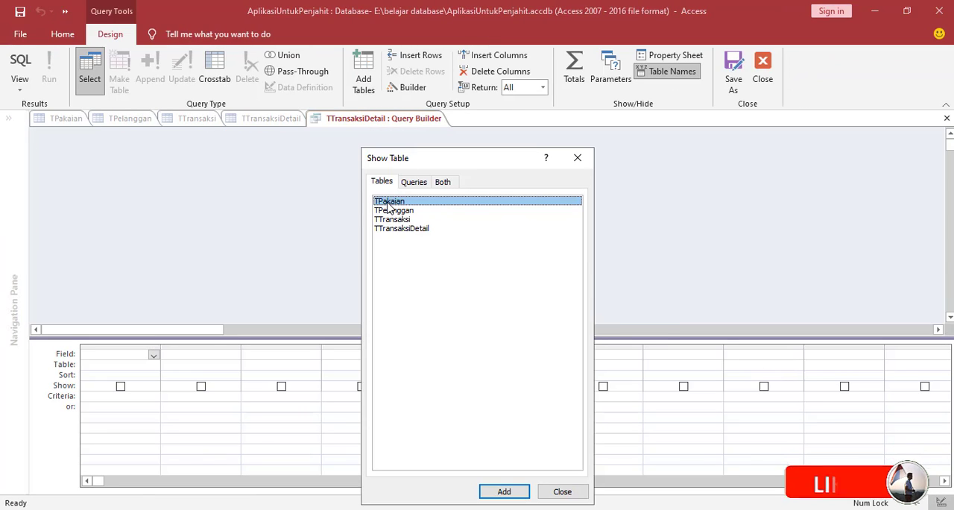
- Build the row source query from TPakaian with the KodePakaian and NamaPakaian fields, then save and close the Query Builder
{"action": "left_click", "coordinate": [502, 492]}
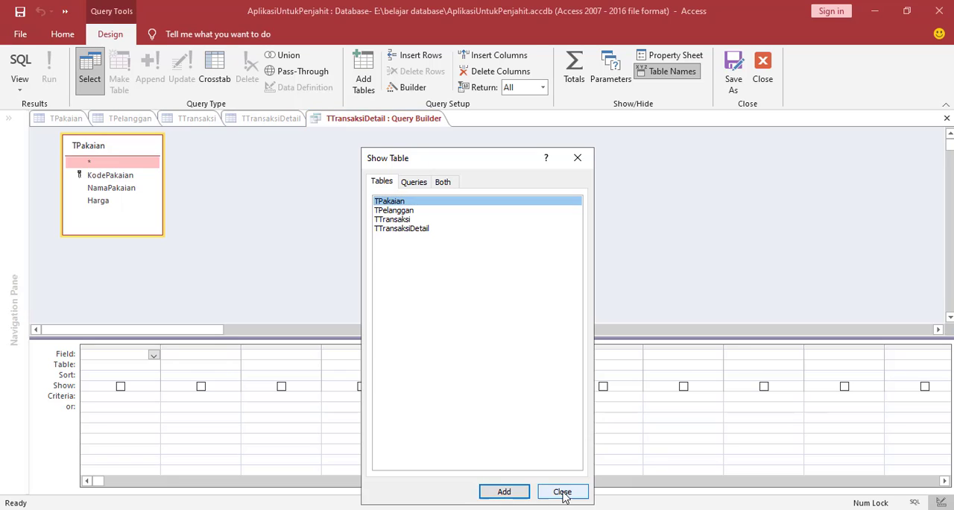
{"action": "left_click", "coordinate": [564, 491]}
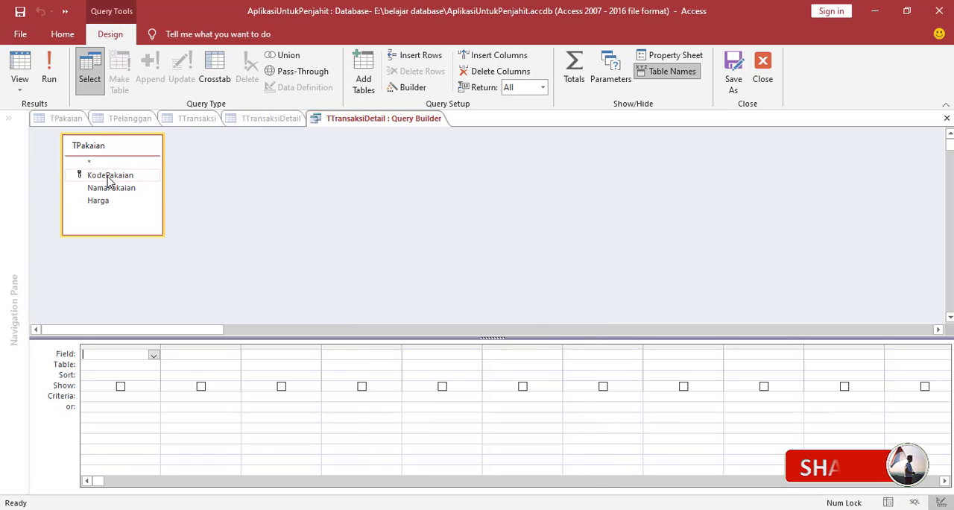
{"action": "double_click", "coordinate": [108, 177]}
{"action": "double_click", "coordinate": [108, 188]}
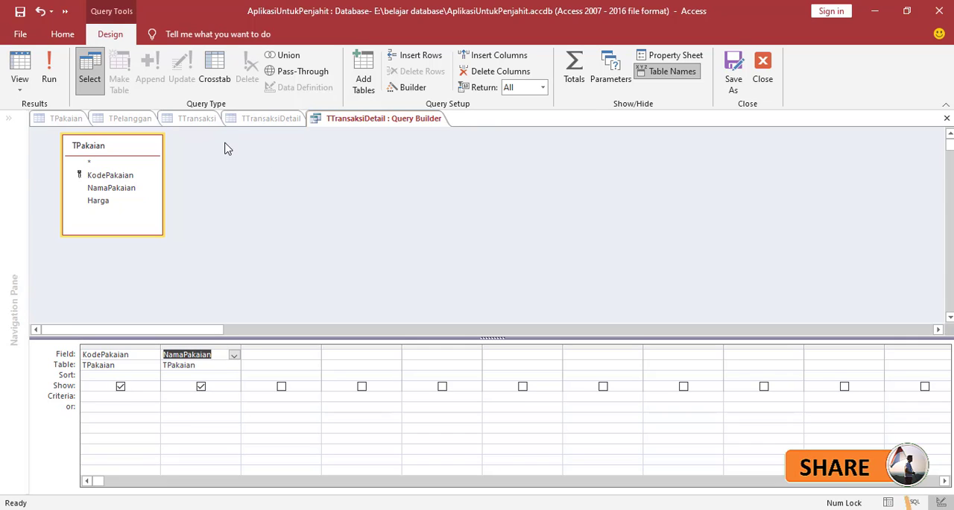
{"action": "right_click", "coordinate": [349, 122]}
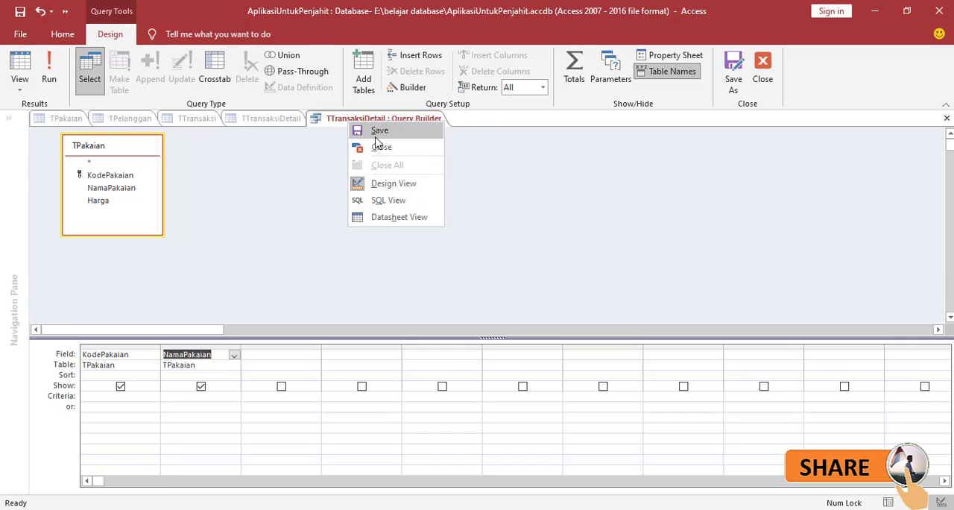
{"action": "left_click", "coordinate": [375, 137]}
{"action": "right_click", "coordinate": [355, 120]}
{"action": "left_click", "coordinate": [390, 146]}
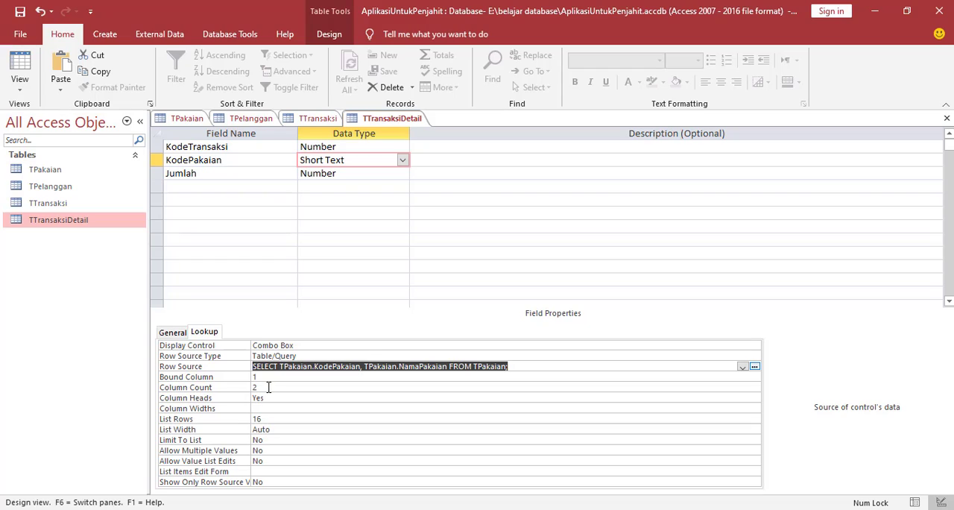
- Check the Column Count and Column Heads of the KodePakaian lookup and the data type of the Jumlah field
{"action": "left_click", "coordinate": [245, 387]}
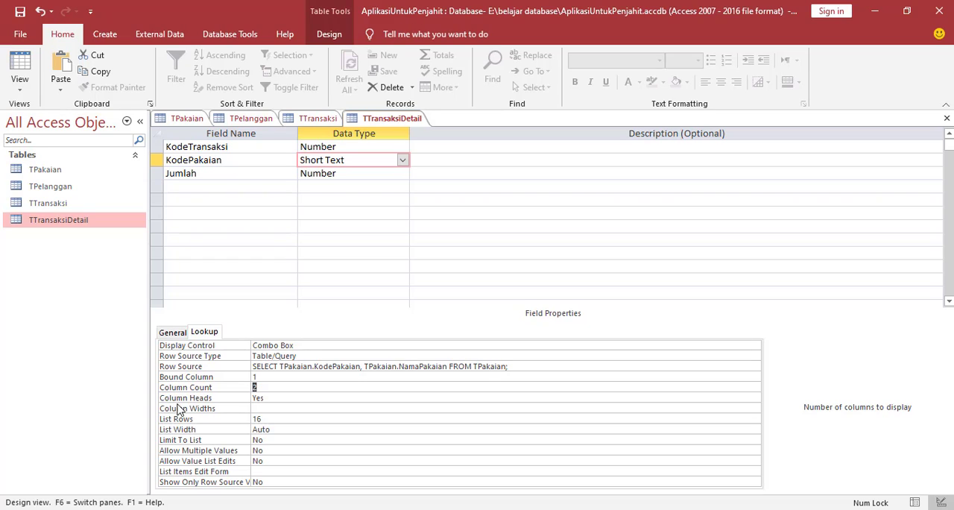
{"action": "left_click", "coordinate": [269, 400]}
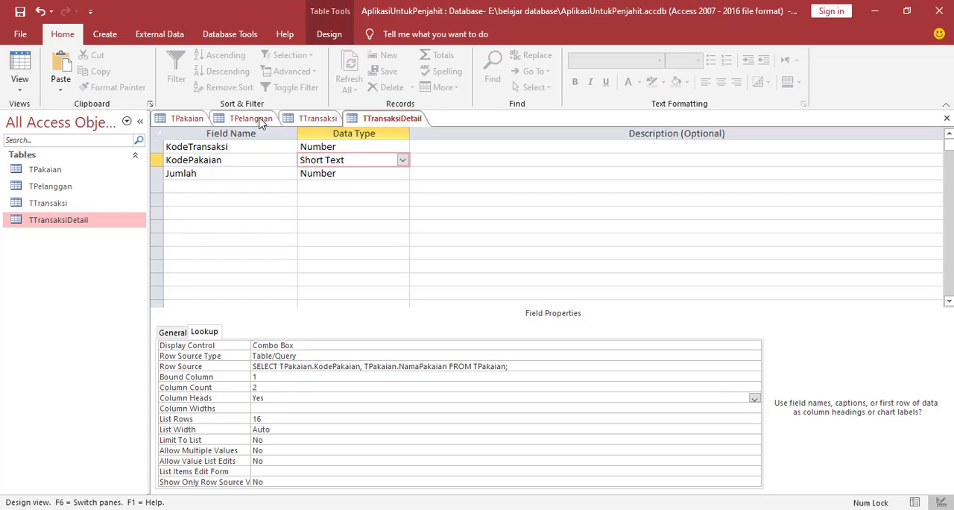
{"action": "left_click", "coordinate": [210, 175]}
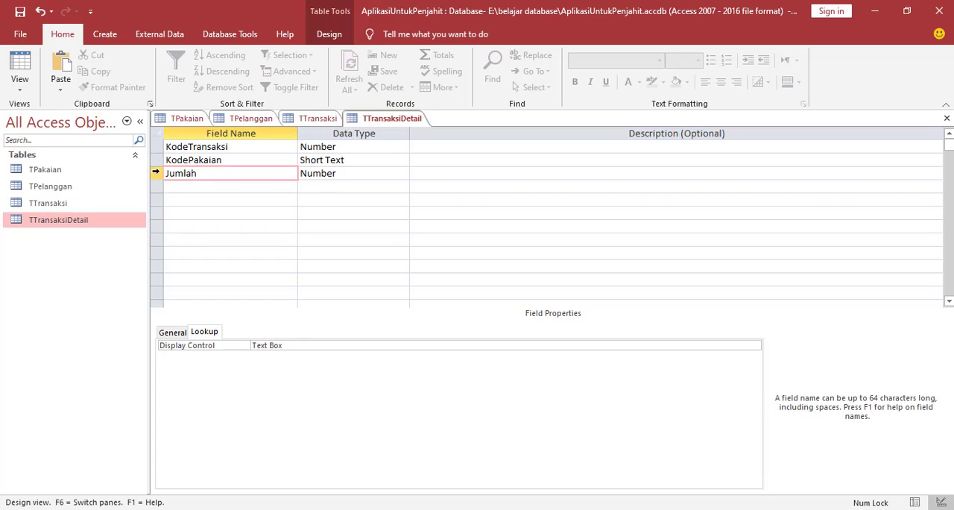
{"action": "left_click", "coordinate": [362, 171]}
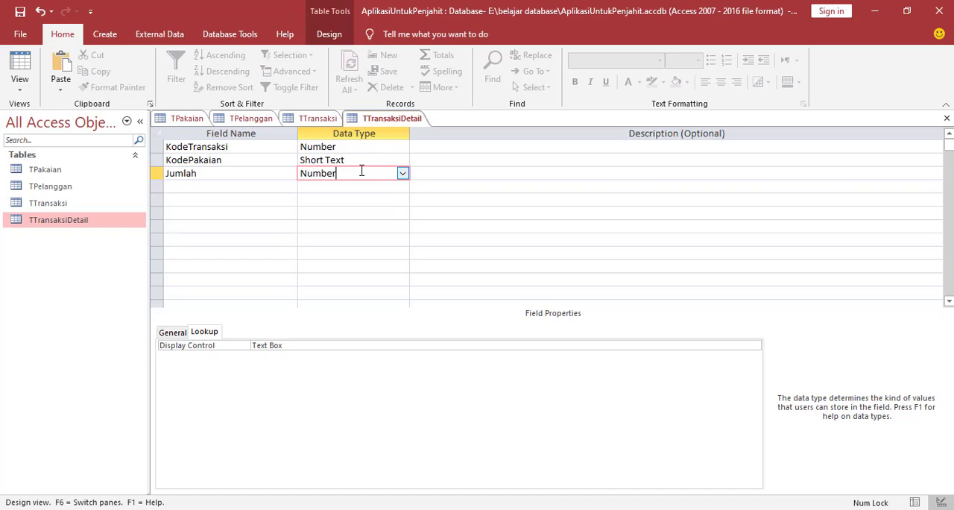
- Save the TTransaksiDetail table design and close all four open tables
{"action": "right_click", "coordinate": [368, 120]}
{"action": "left_click", "coordinate": [388, 125]}
{"action": "left_click", "coordinate": [946, 121]}
{"action": "left_click", "coordinate": [946, 121]}
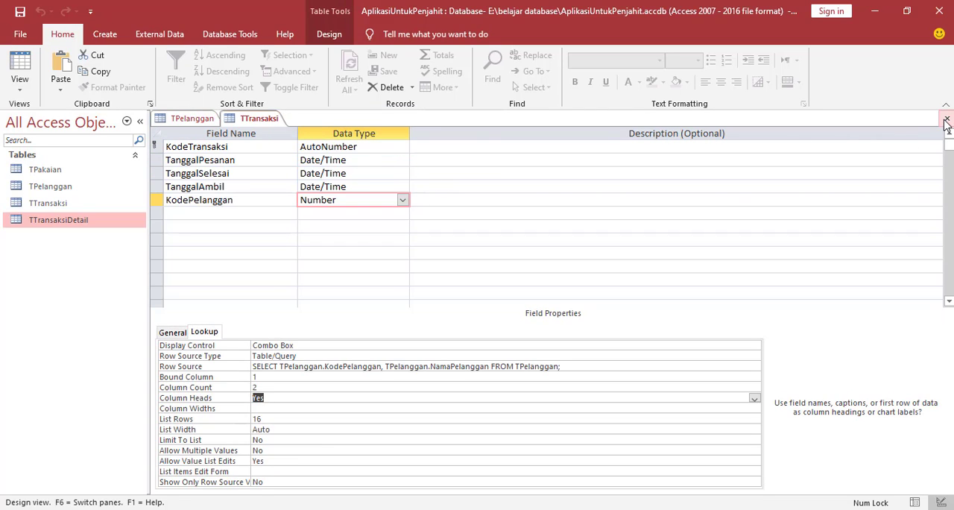
{"action": "left_click", "coordinate": [945, 121]}
{"action": "left_click", "coordinate": [945, 121]}
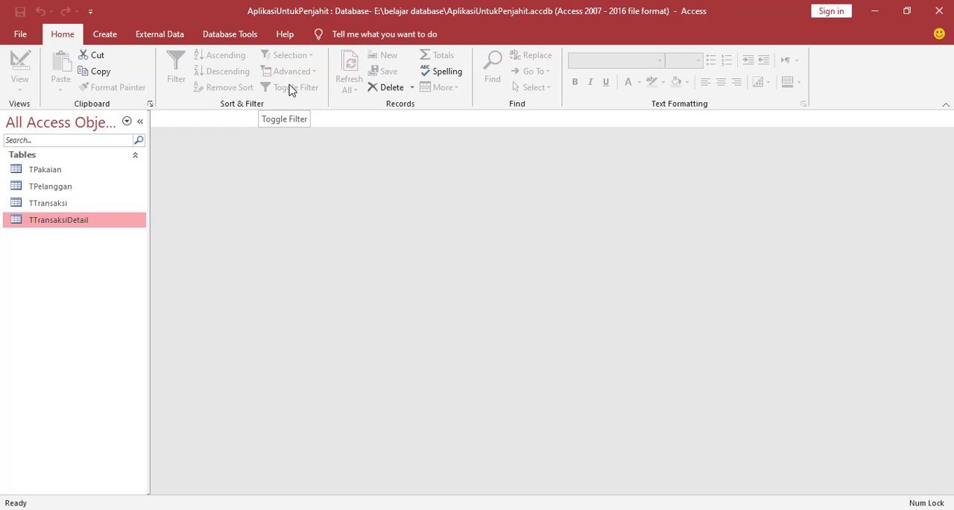
- Open the Relationships window and add TPakaian, TPelanggan, TTransaksi and TTransaksiDetail to it
{"action": "left_click", "coordinate": [211, 43]}
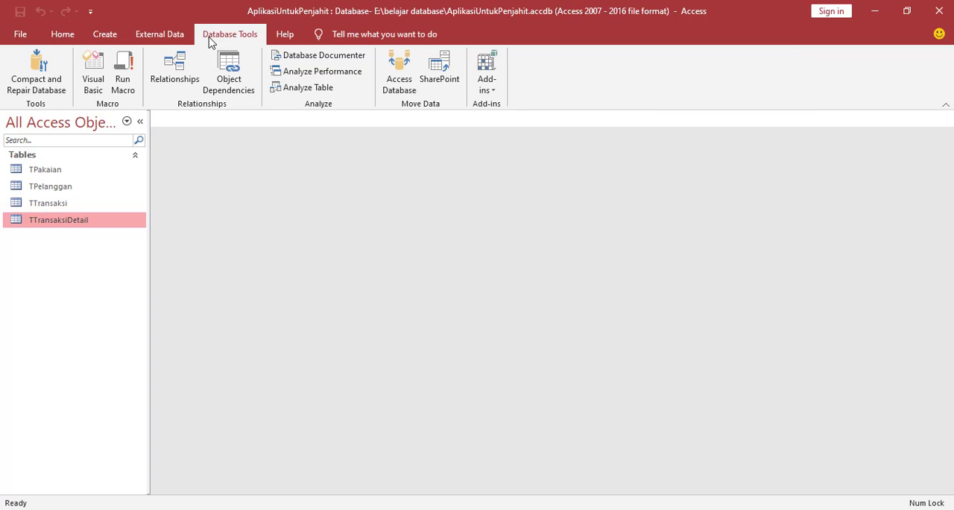
{"action": "left_click", "coordinate": [177, 82]}
{"action": "left_click_drag", "start_coordinate": [443, 66], "coordinate": [555, 117]}
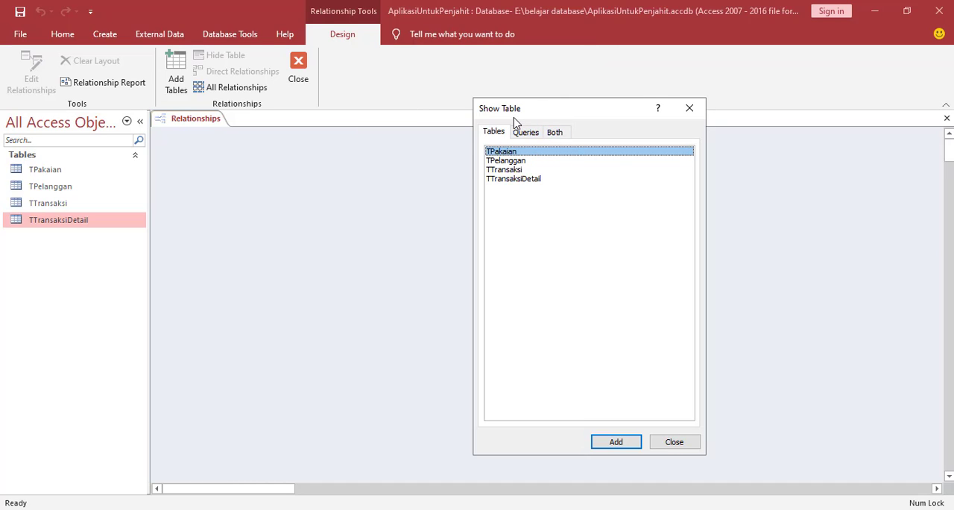
{"action": "left_click", "coordinate": [512, 180], "text": "shift"}
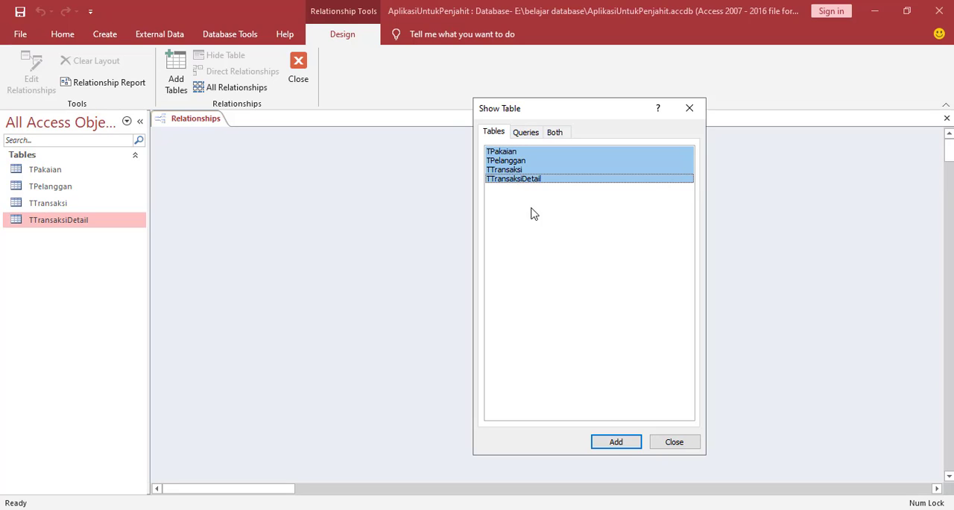
{"action": "left_click", "coordinate": [619, 445]}
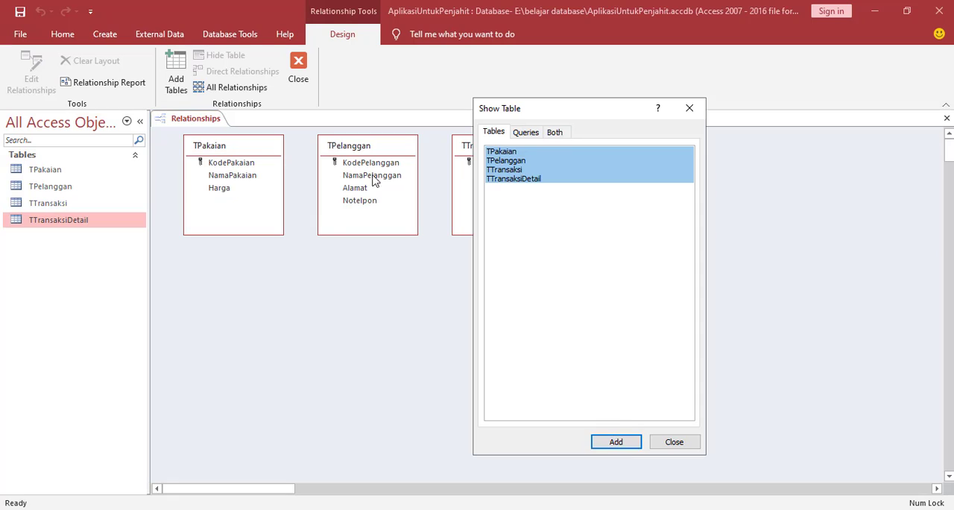
{"action": "left_click", "coordinate": [674, 443]}
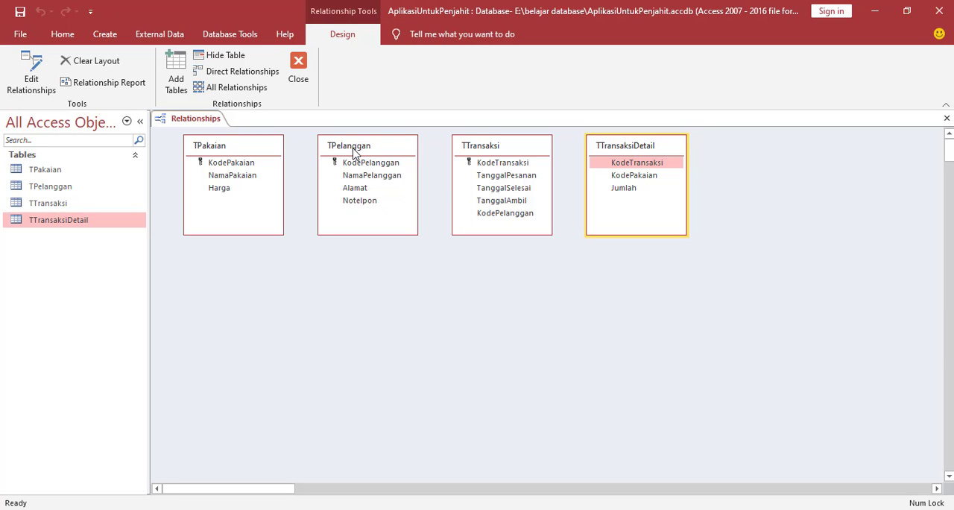
- Rearrange the relationship layout so TPelanggan and TTransaksi sit side by side, with TPakaian moved out of their way
{"action": "left_click_drag", "start_coordinate": [356, 152], "coordinate": [223, 247]}
{"action": "left_click_drag", "start_coordinate": [229, 140], "coordinate": [543, 296]}
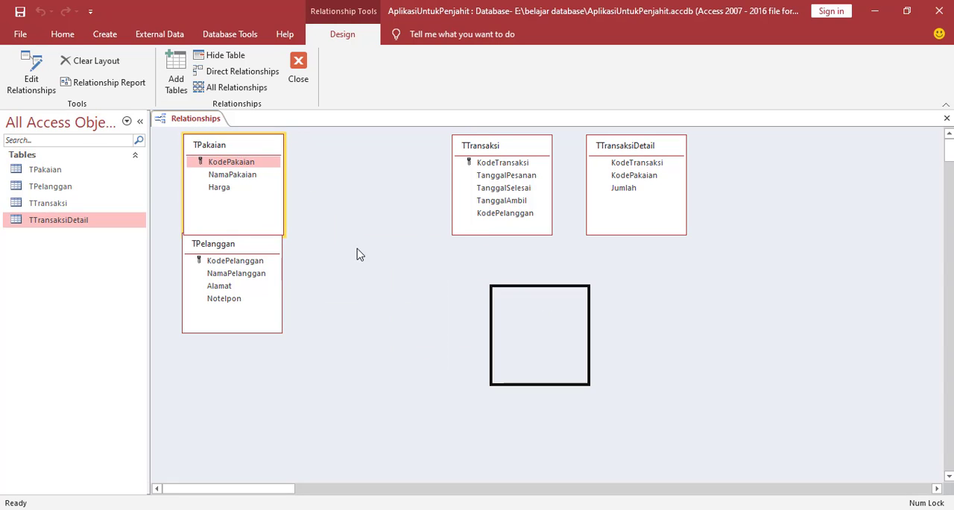
{"action": "left_click_drag", "start_coordinate": [254, 246], "coordinate": [258, 181]}
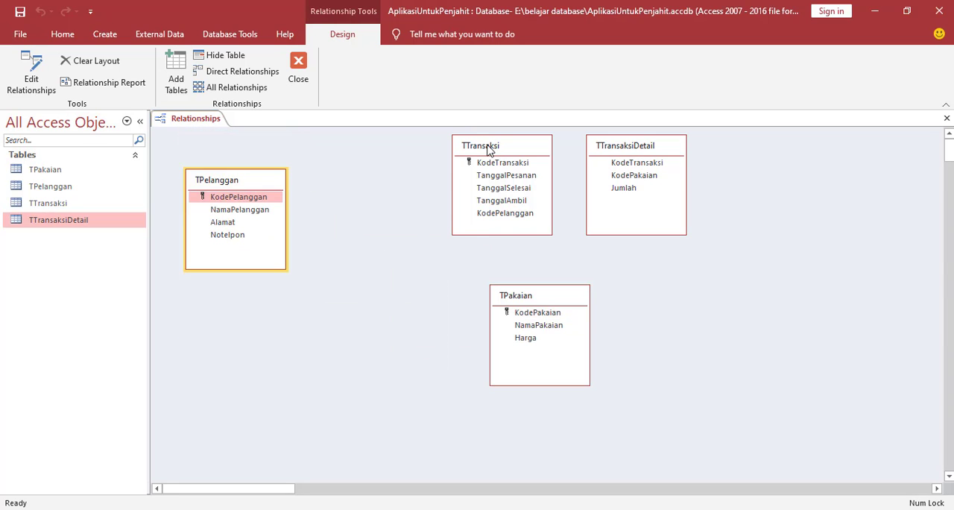
{"action": "left_click_drag", "start_coordinate": [487, 148], "coordinate": [361, 183]}
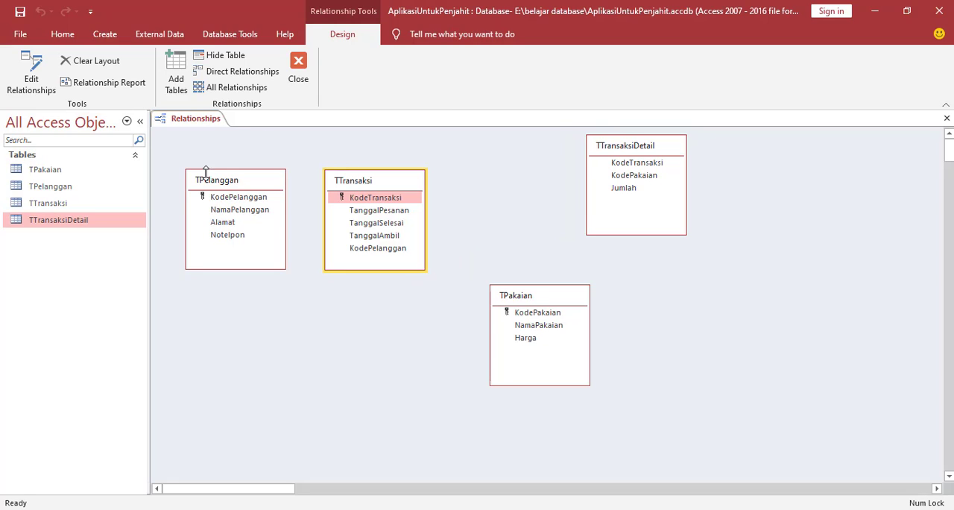
- Create a relationship from KodePelanggan in TPelanggan to KodePelanggan in TTransaksi, enforcing referential integrity with Cascade Delete Related Records
{"action": "left_click", "coordinate": [231, 198]}
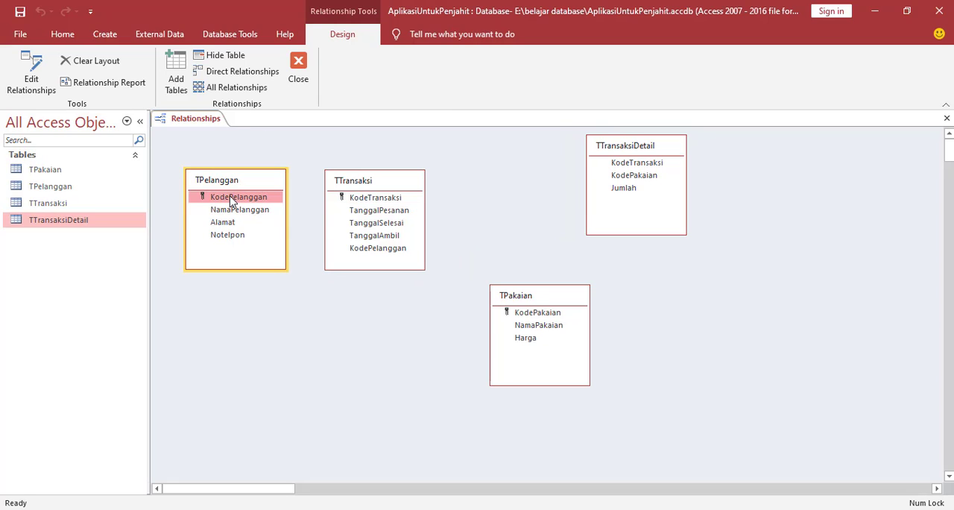
{"action": "left_click_drag", "start_coordinate": [230, 200], "coordinate": [367, 250]}
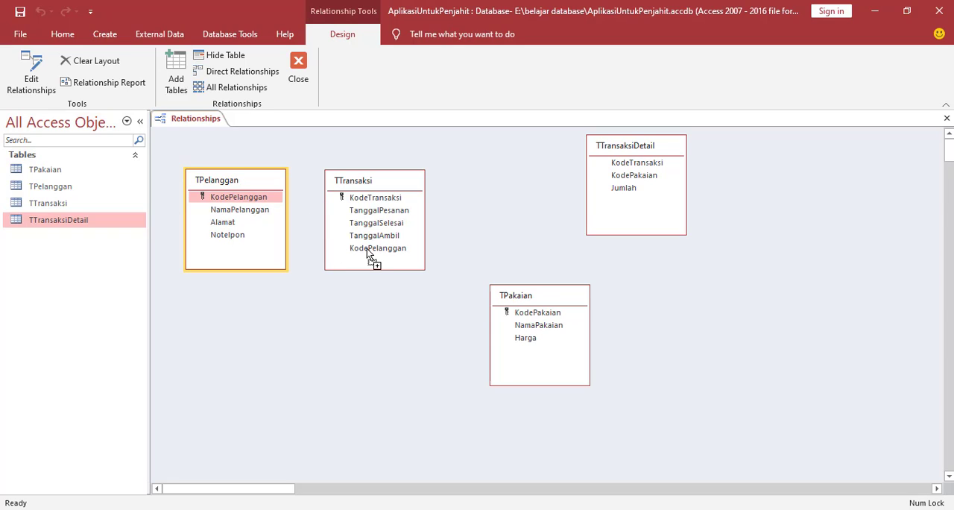
{"action": "left_click_drag", "start_coordinate": [367, 248], "coordinate": [367, 248]}
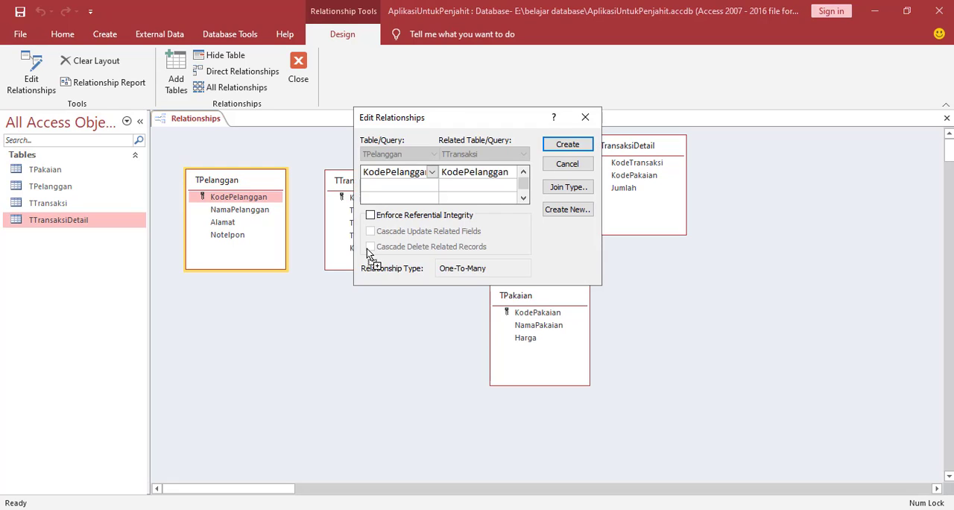
{"action": "left_click", "coordinate": [371, 215]}
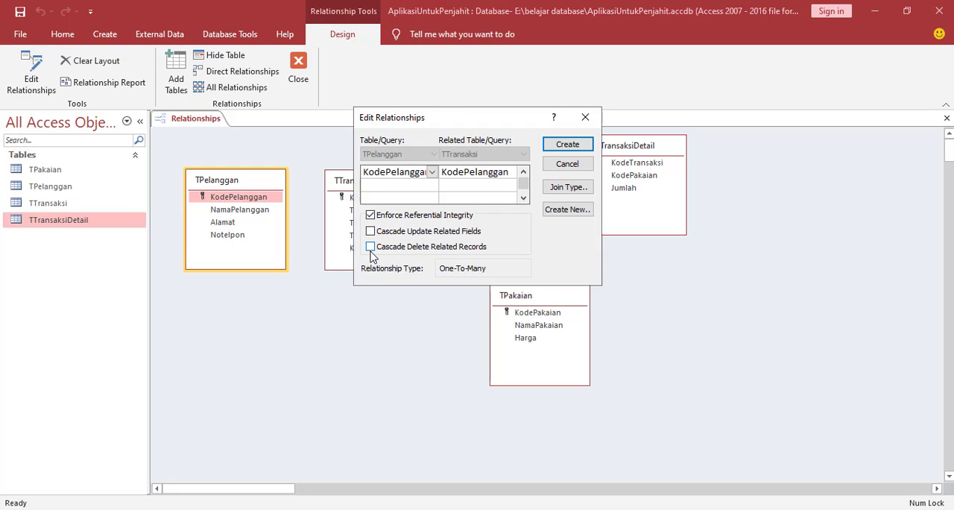
{"action": "left_click", "coordinate": [371, 247]}
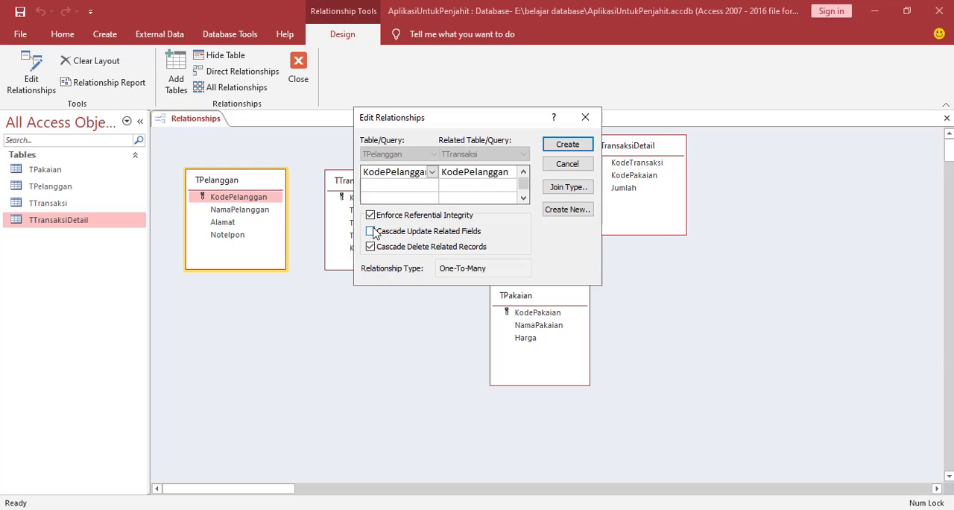
{"action": "left_click", "coordinate": [569, 145]}
- Space out the relationship layout, placing TTransaksiDetail between TTransaksi and TPakaian
{"action": "left_click_drag", "start_coordinate": [378, 180], "coordinate": [388, 182]}
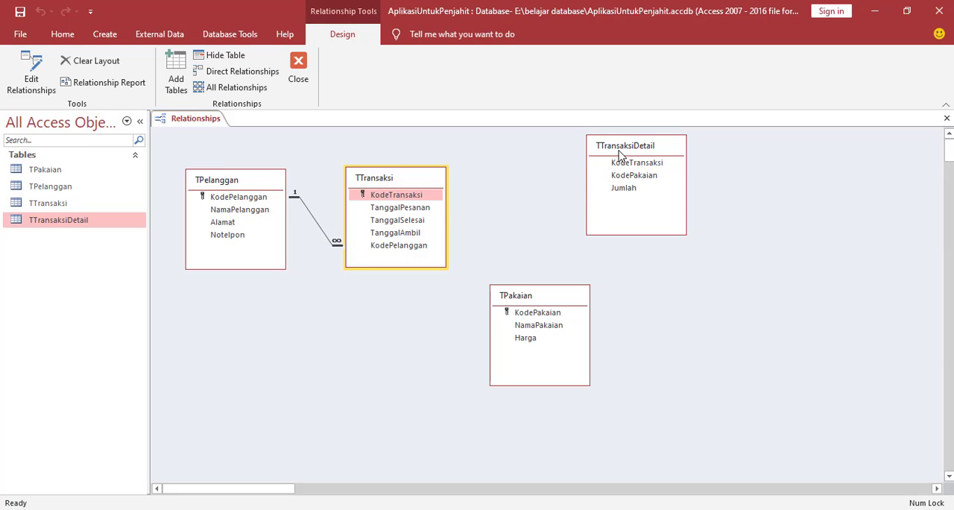
{"action": "left_click_drag", "start_coordinate": [539, 295], "coordinate": [782, 235]}
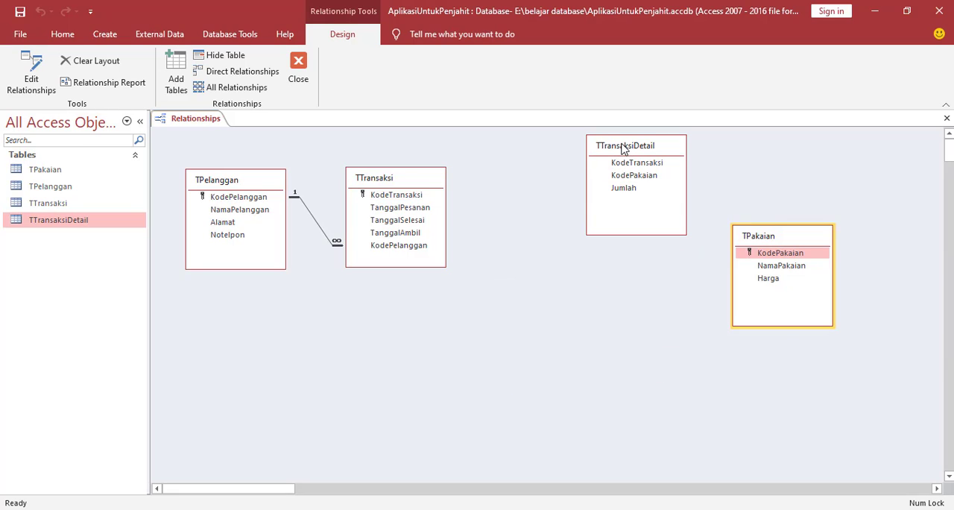
{"action": "left_click_drag", "start_coordinate": [621, 147], "coordinate": [550, 188]}
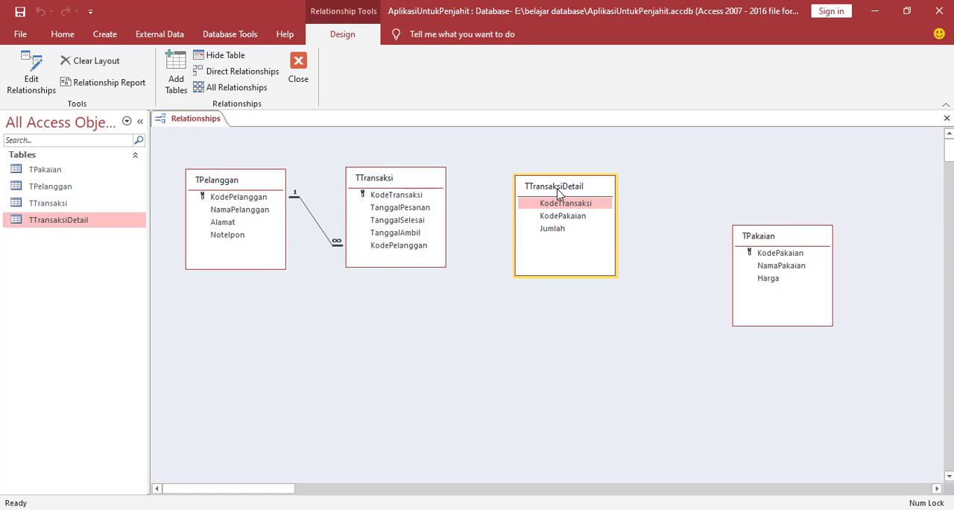
- Create a relationship from KodeTransaksi in TTransaksi to KodeTransaksi in TTransaksiDetail, enforcing referential integrity with Cascade Delete Related Records
{"action": "left_click", "coordinate": [406, 199]}
{"action": "left_click_drag", "start_coordinate": [407, 200], "coordinate": [555, 209]}
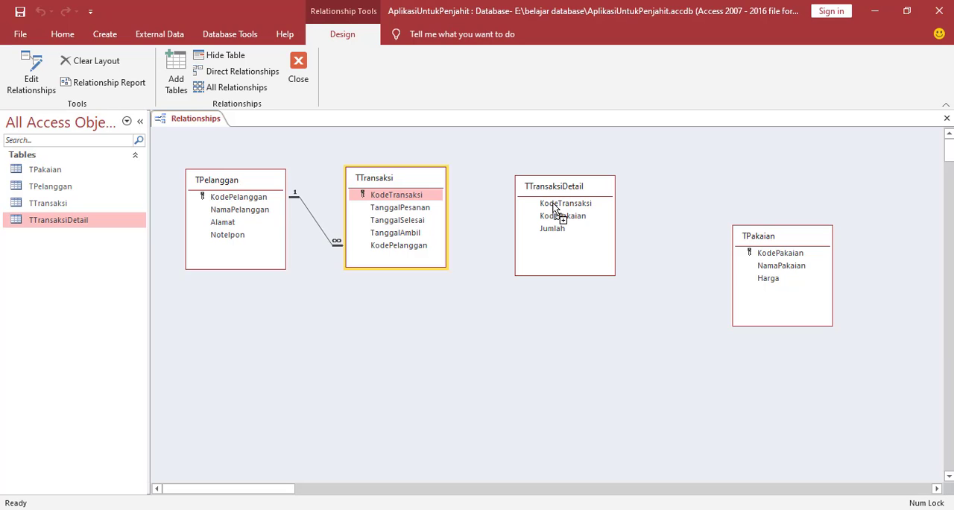
{"action": "left_click_drag", "start_coordinate": [554, 209], "coordinate": [555, 210]}
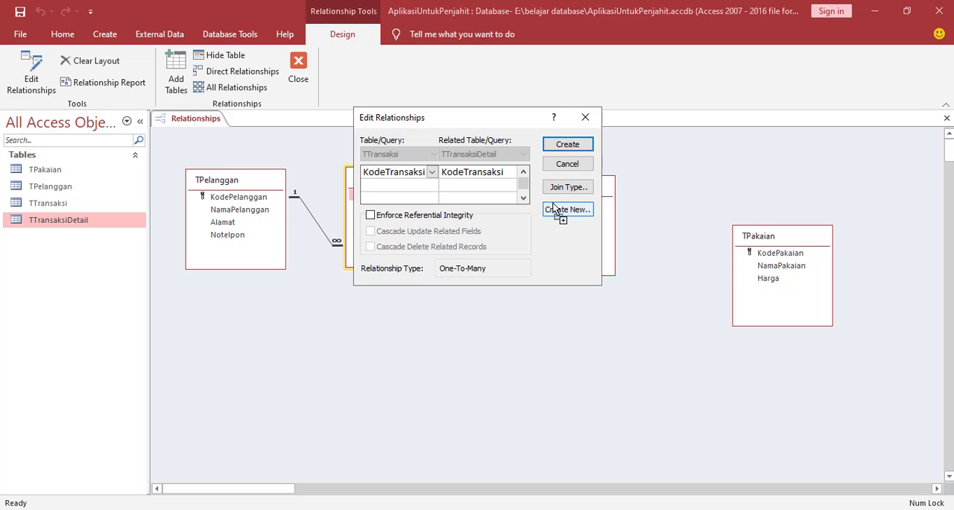
{"action": "left_click", "coordinate": [371, 216]}
{"action": "left_click", "coordinate": [372, 247]}
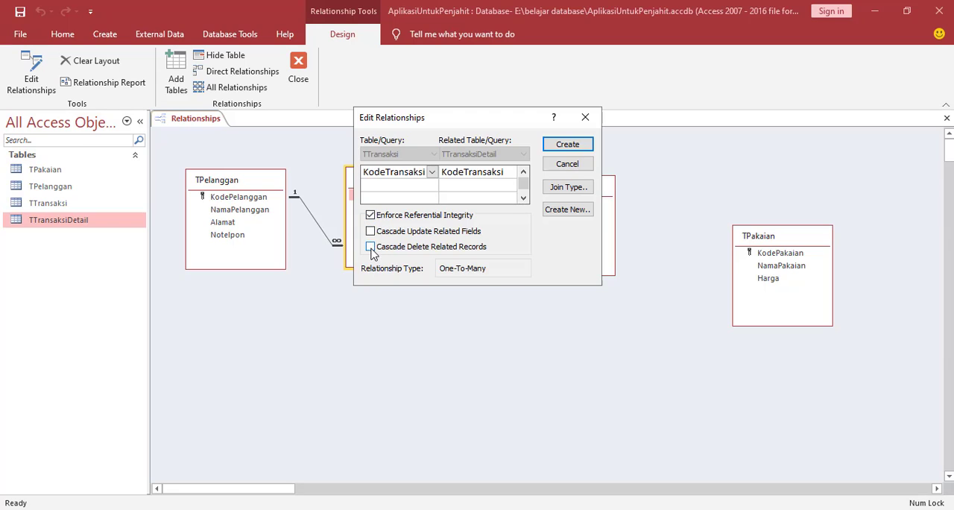
{"action": "left_click", "coordinate": [575, 151]}
- Realign TTransaksiDetail and TPakaian and relate TPakaian's KodePakaian to KodePakaian in TTransaksiDetail, enforcing referential integrity with Cascade Delete Related Records
{"action": "left_click_drag", "start_coordinate": [559, 189], "coordinate": [562, 209]}
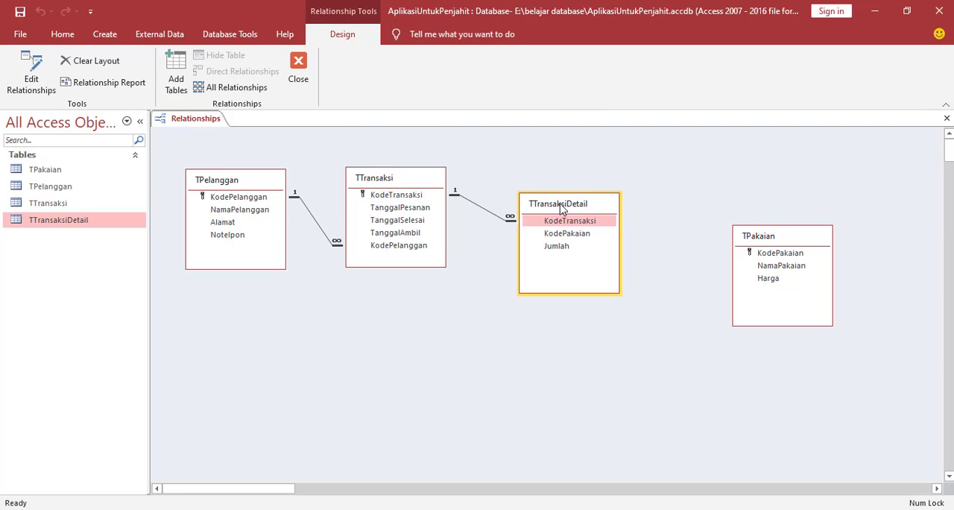
{"action": "left_click_drag", "start_coordinate": [762, 239], "coordinate": [733, 183]}
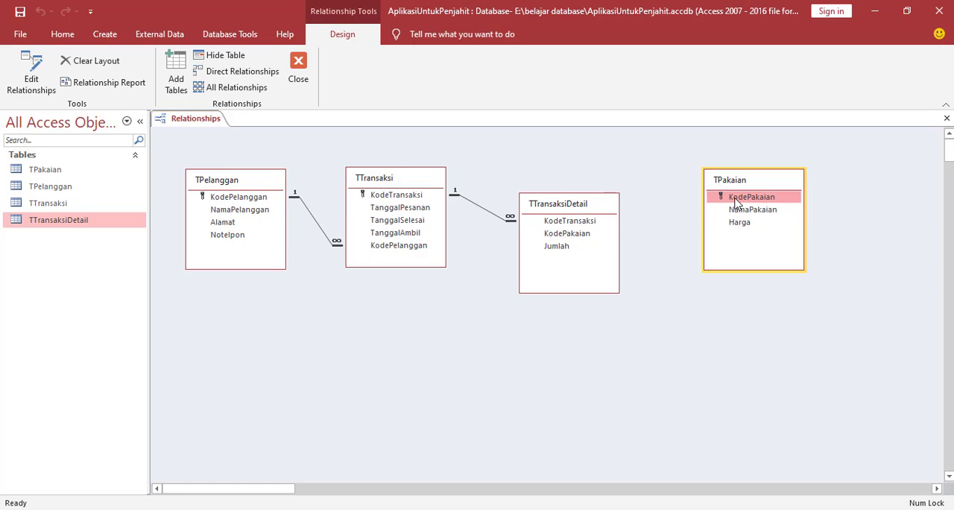
{"action": "left_click_drag", "start_coordinate": [735, 202], "coordinate": [567, 234]}
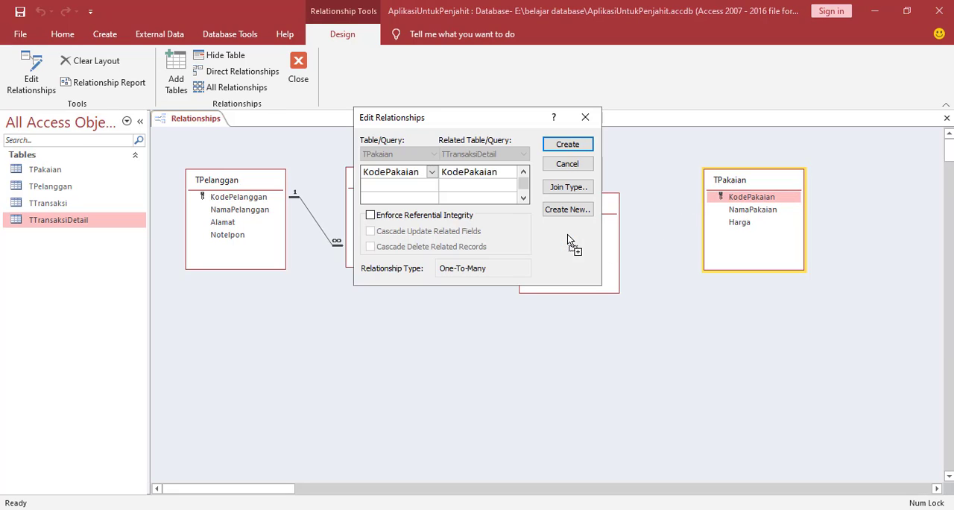
{"action": "left_click", "coordinate": [370, 215]}
{"action": "left_click", "coordinate": [391, 247]}
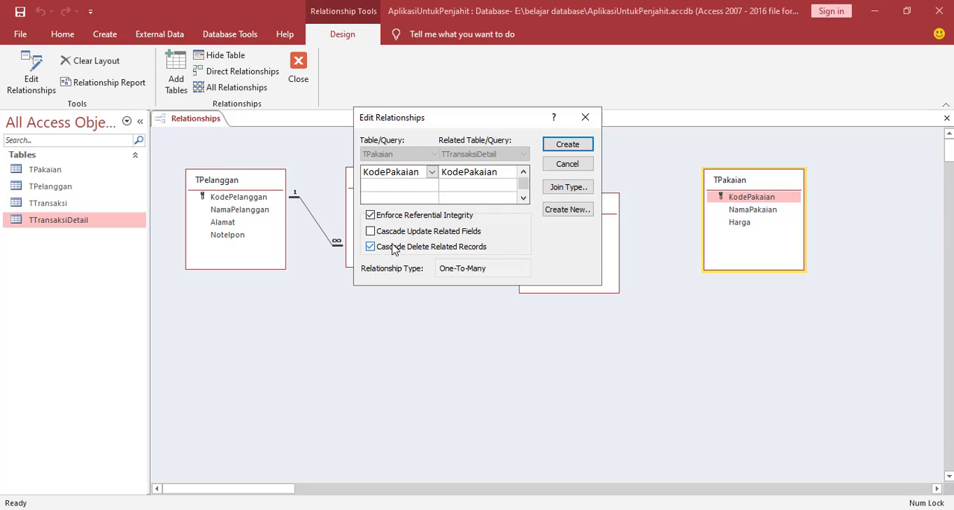
{"action": "left_click", "coordinate": [567, 144]}
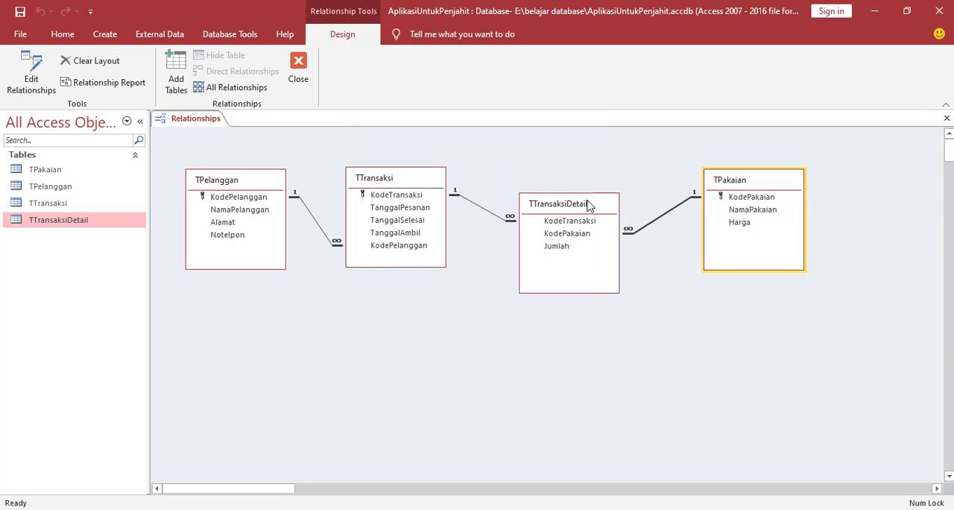
- Save the relationships layout and close it
{"action": "left_click", "coordinate": [373, 221]}
{"action": "right_click", "coordinate": [200, 127]}
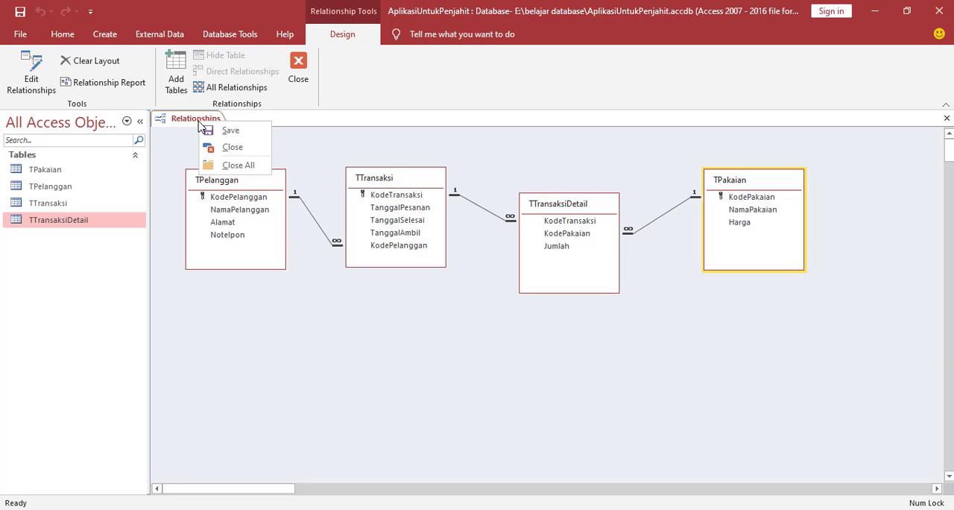
{"action": "left_click", "coordinate": [222, 134]}
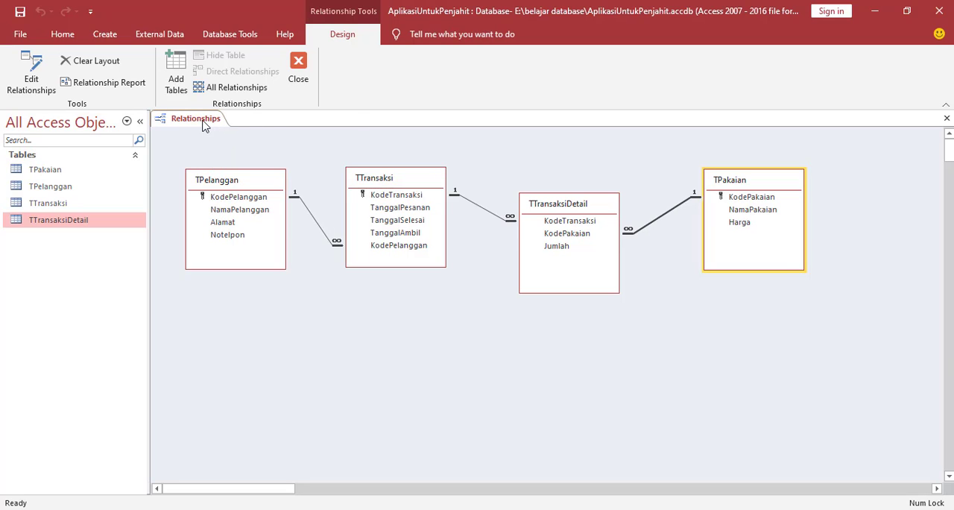
{"action": "right_click", "coordinate": [202, 120]}
{"action": "left_click", "coordinate": [231, 146]}
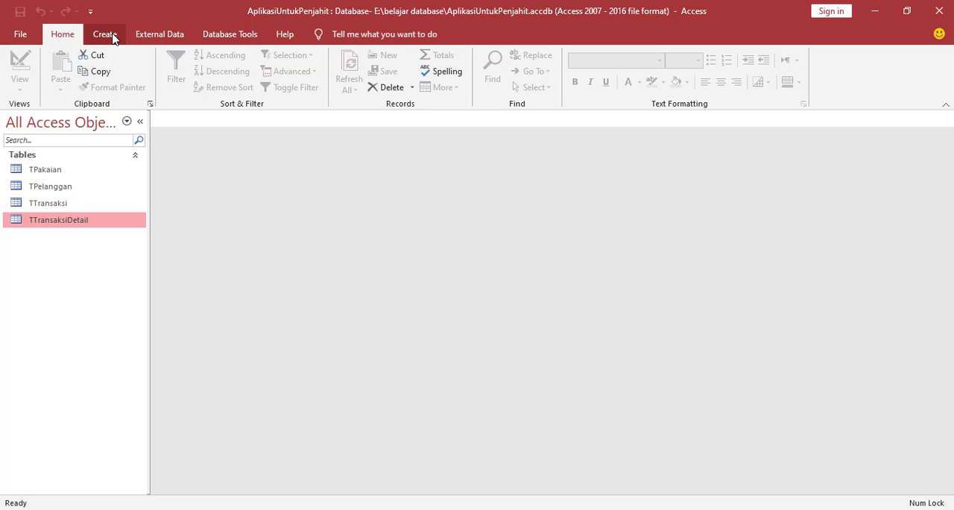
- Start a new query in Design view based on the tables TTransaksiDetail and TPakaian
{"action": "left_click", "coordinate": [114, 40]}
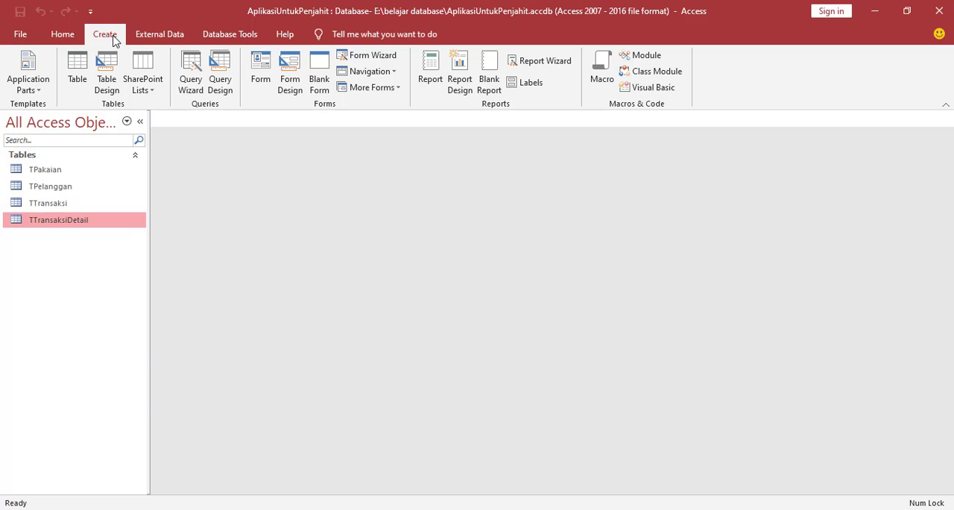
{"action": "left_click", "coordinate": [223, 76]}
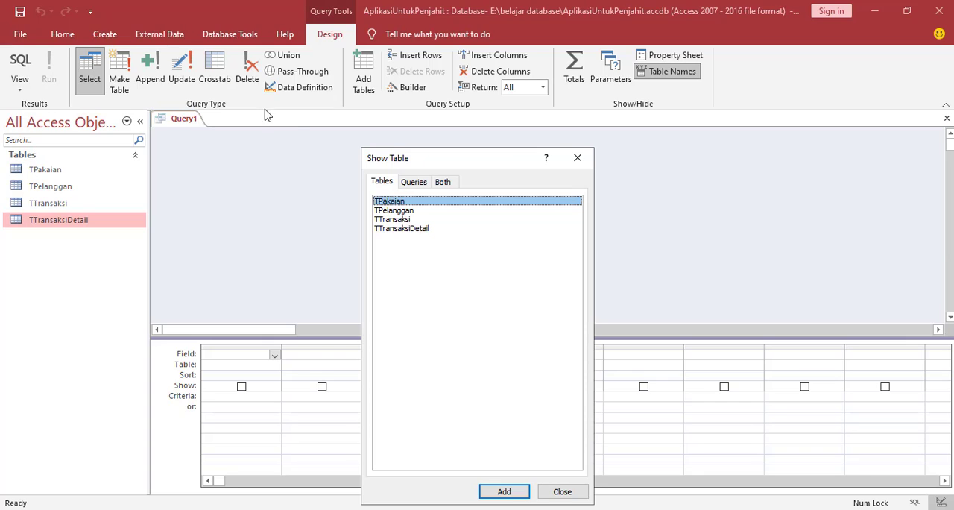
{"action": "left_click", "coordinate": [408, 232]}
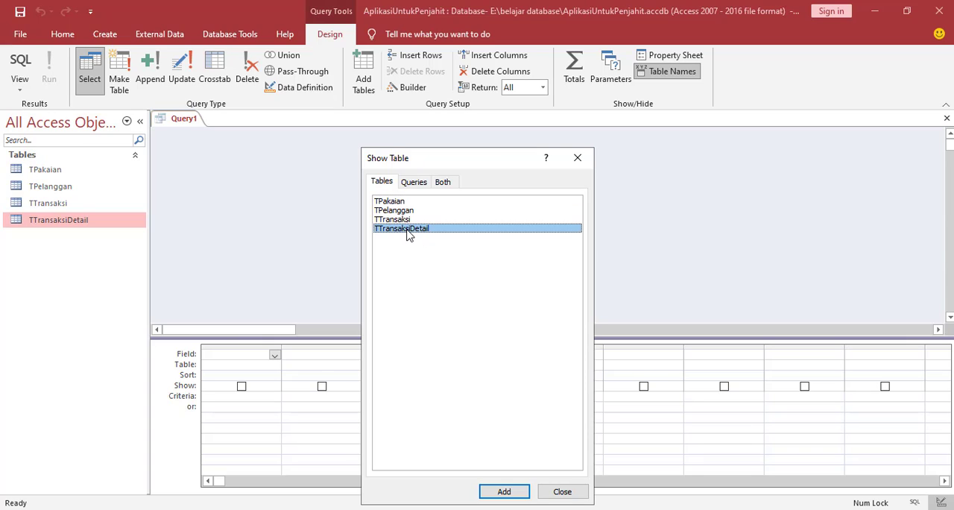
{"action": "left_click", "coordinate": [510, 495]}
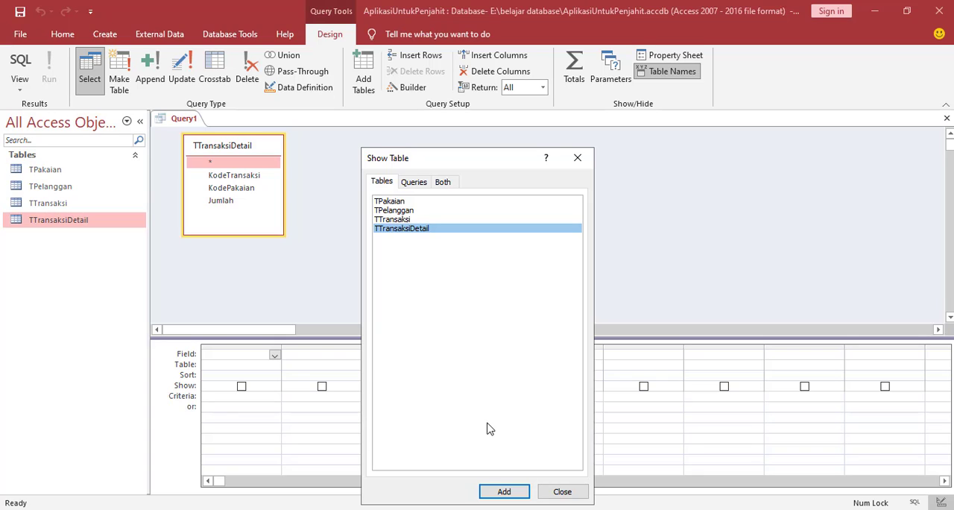
{"action": "left_click", "coordinate": [386, 203]}
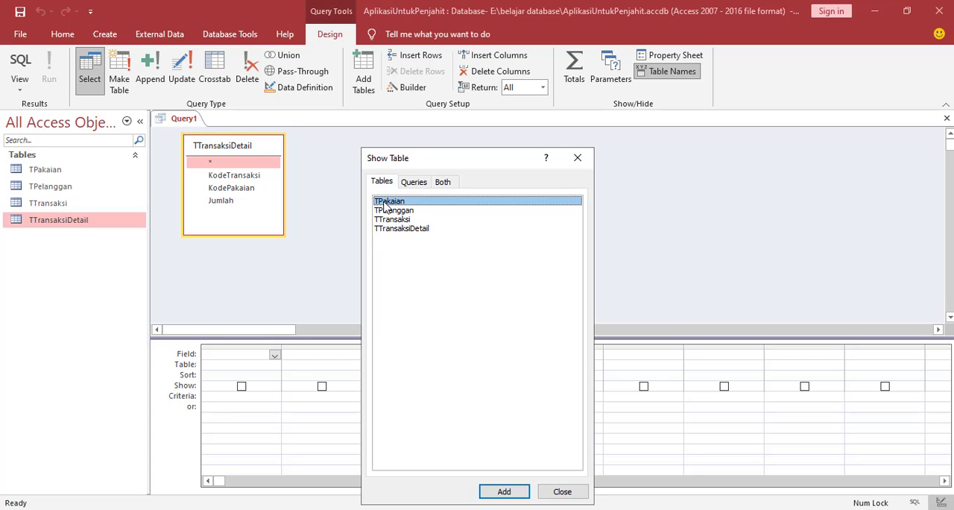
{"action": "left_click", "coordinate": [504, 491]}
{"action": "left_click", "coordinate": [562, 491]}
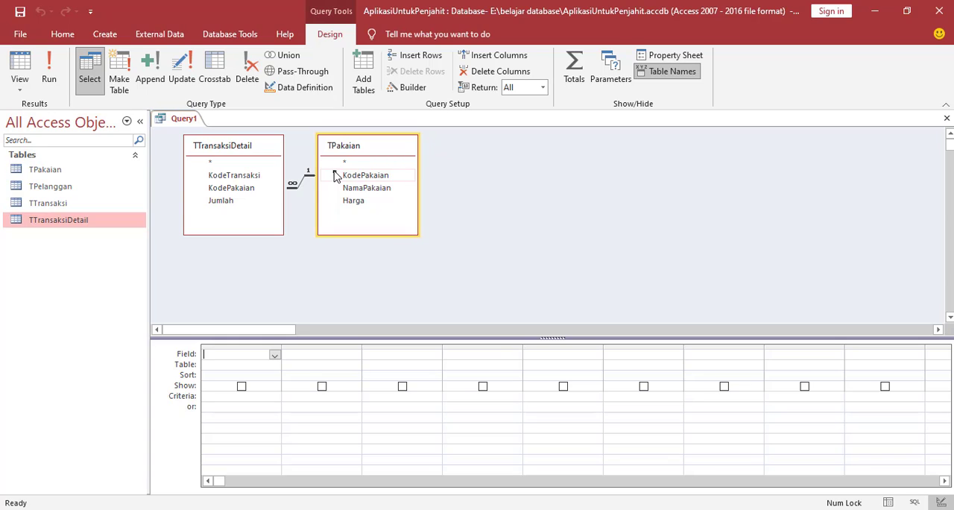
- Add KodeTransaksi and KodePakaian from TTransaksiDetail, NamaPakaian and Harga from TPakaian, and Jumlah from TTransaksiDetail to the query grid, in that order
{"action": "double_click", "coordinate": [233, 177]}
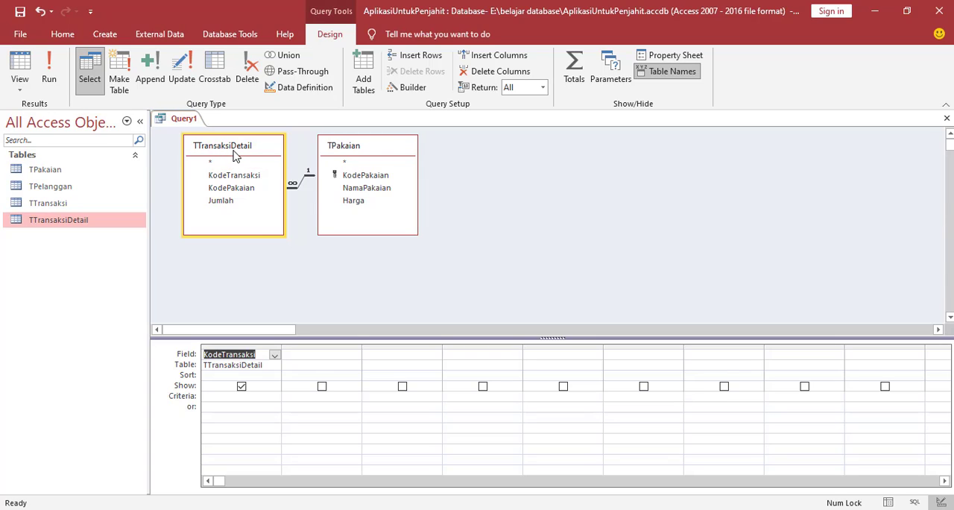
{"action": "double_click", "coordinate": [229, 190]}
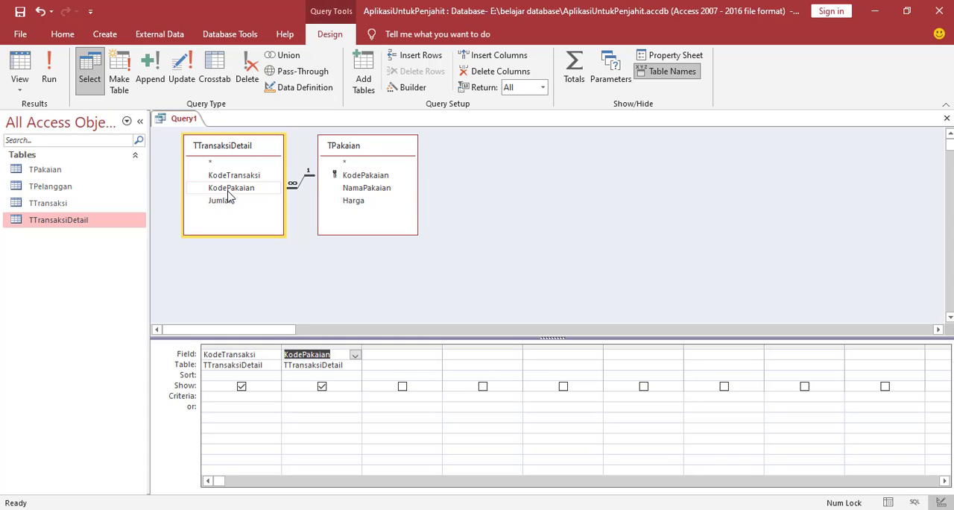
{"action": "double_click", "coordinate": [359, 191]}
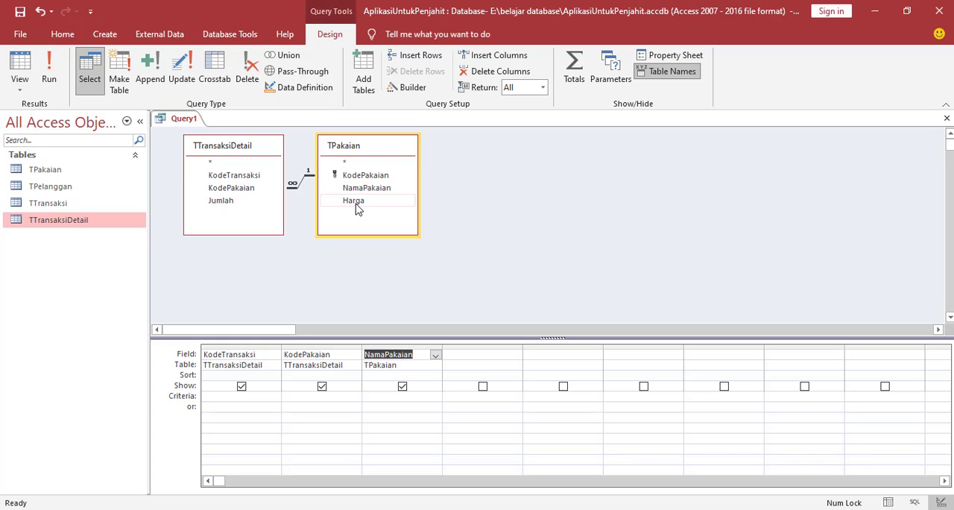
{"action": "double_click", "coordinate": [357, 206]}
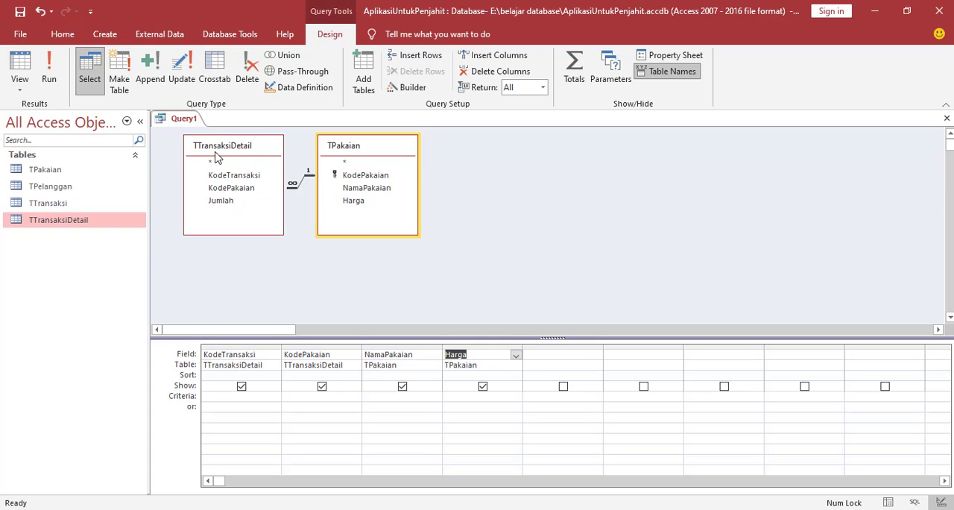
{"action": "double_click", "coordinate": [226, 202]}
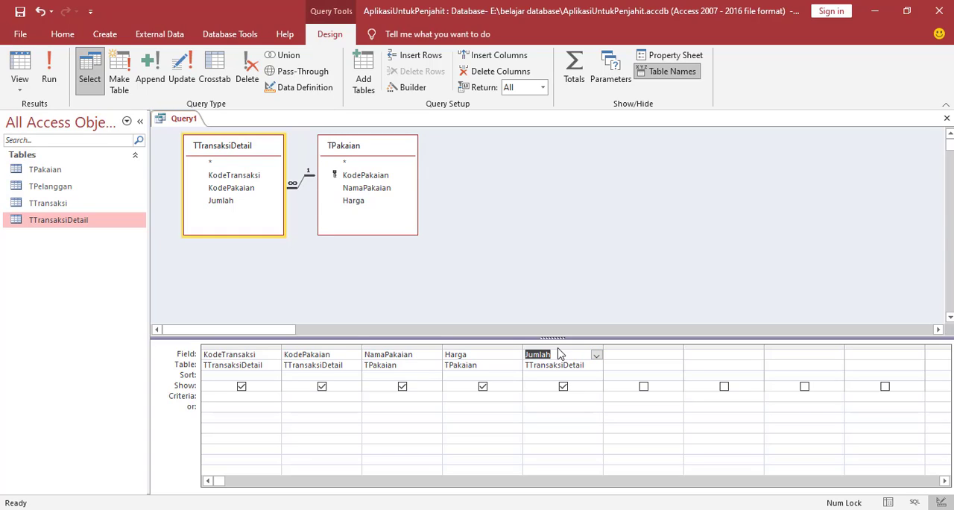
- Build a calculated query field after Jumlah with the expression total :[Jumlah]*[Harga]
{"action": "left_click", "coordinate": [623, 356]}
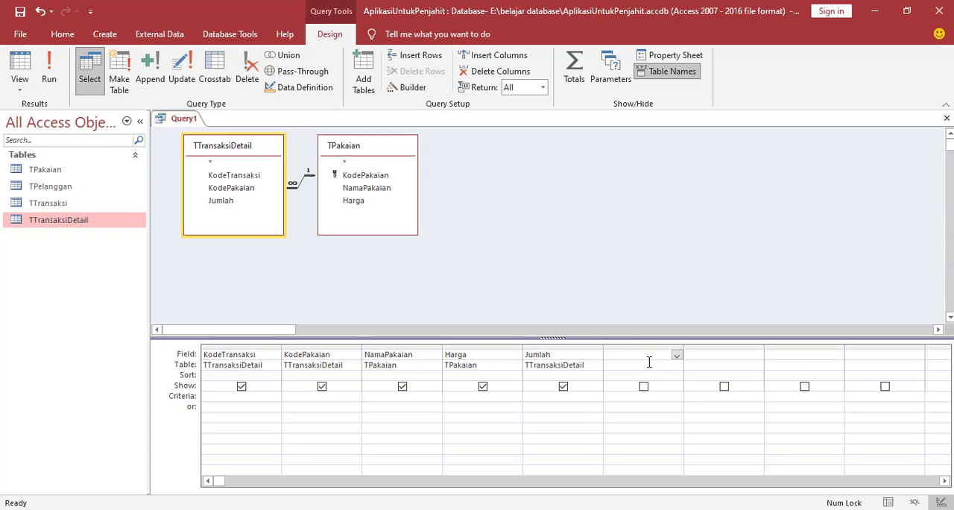
{"action": "right_click", "coordinate": [649, 356]}
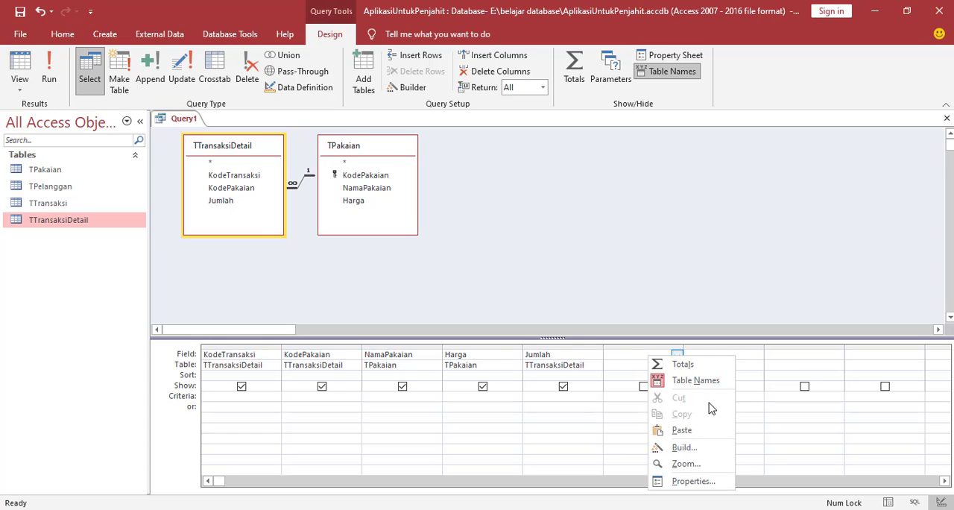
{"action": "left_click", "coordinate": [681, 451]}
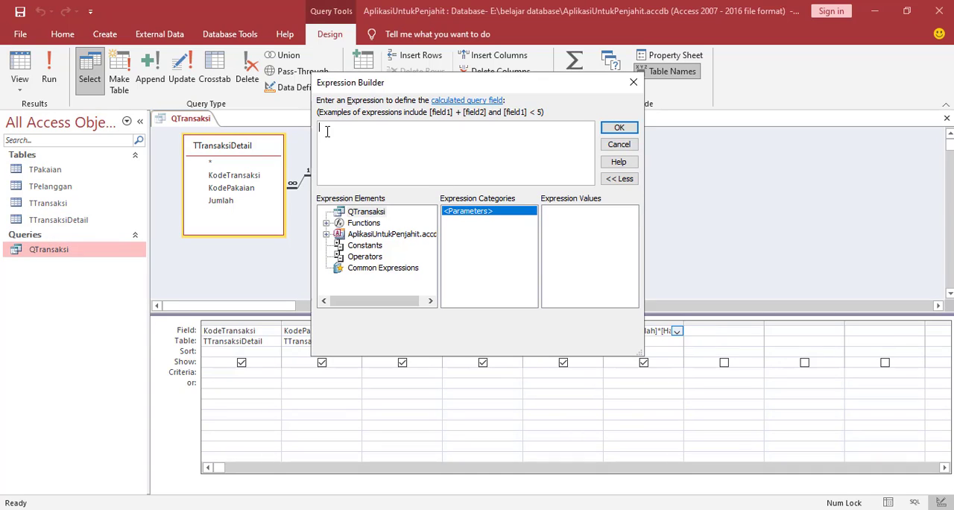
{"action": "type", "text": "total :["}
{"action": "type", "text": "Jumlah]*["}
{"action": "left_click_drag", "start_coordinate": [405, 85], "coordinate": [457, 140]}
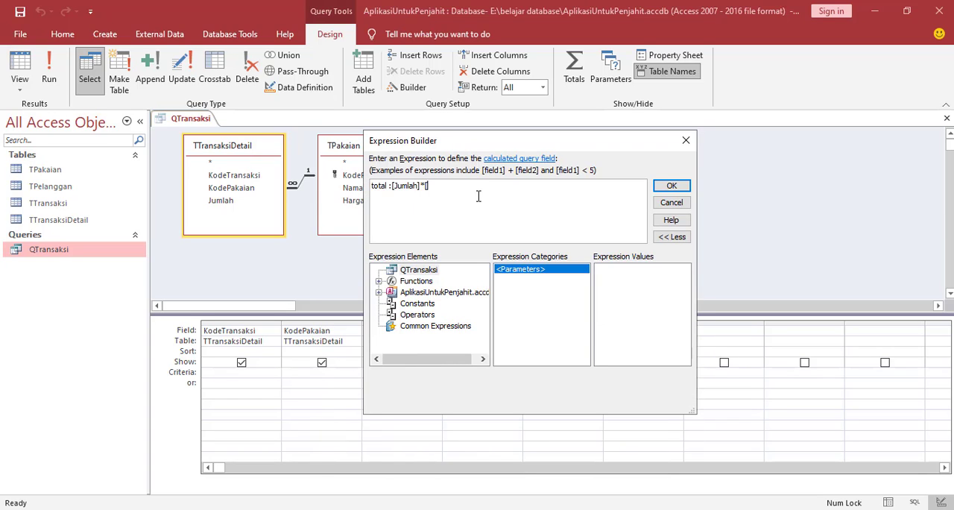
{"action": "type", "text": "Harga]"}
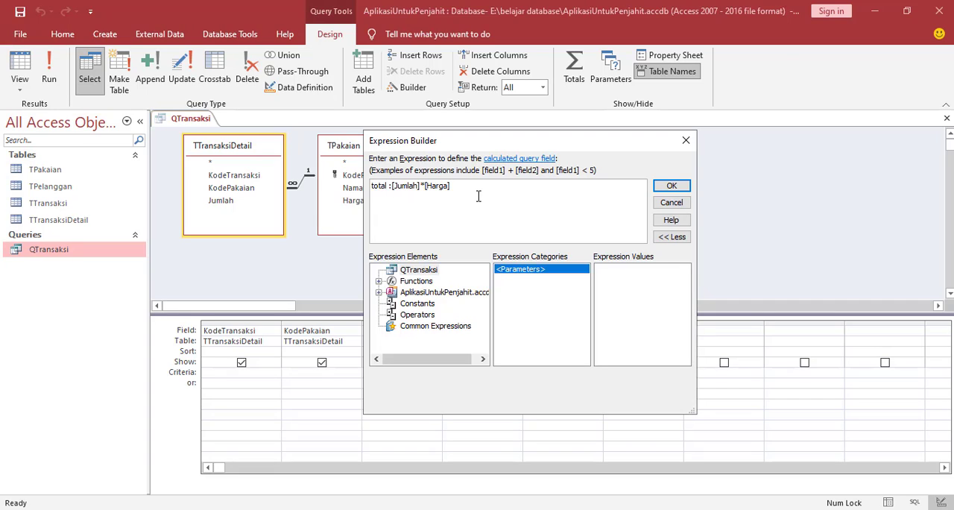
{"action": "left_click", "coordinate": [672, 188]}
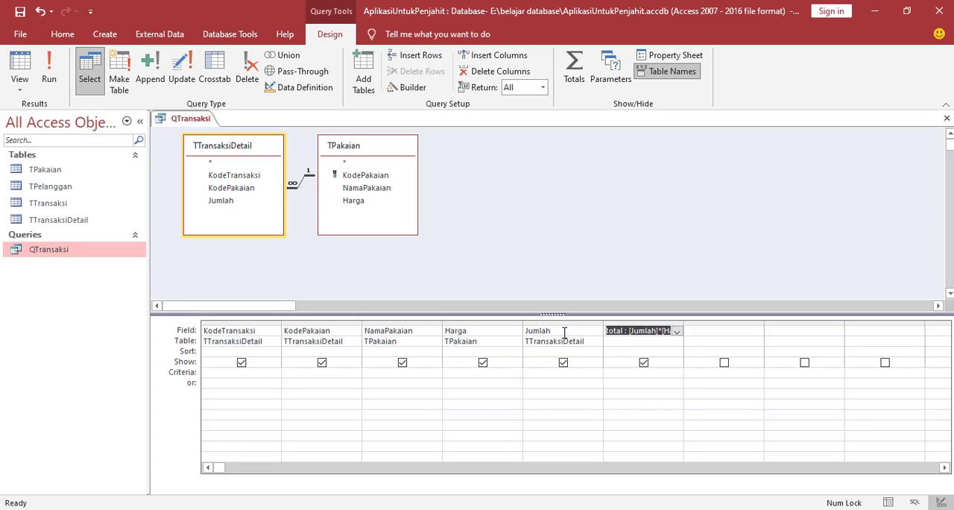
- Save the QTransaksi query and close it
{"action": "right_click", "coordinate": [174, 127]}
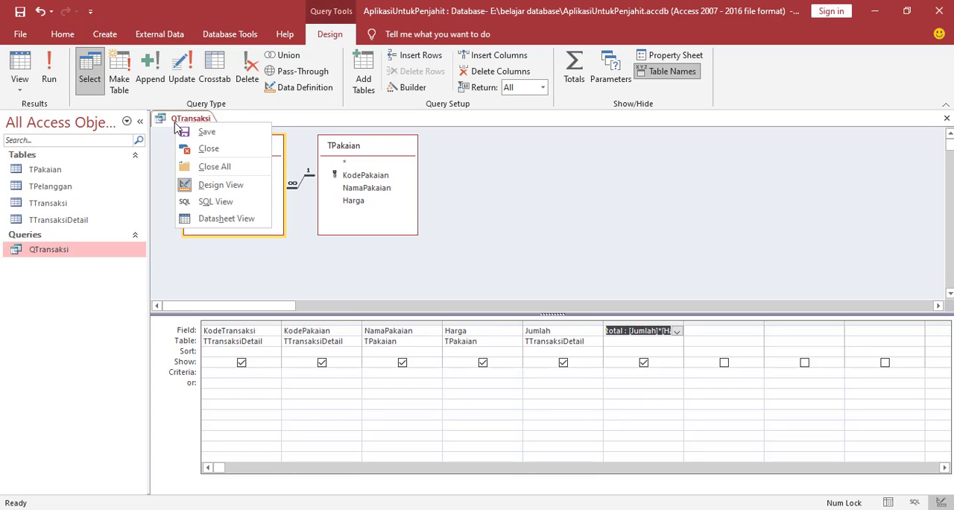
{"action": "left_click", "coordinate": [187, 134]}
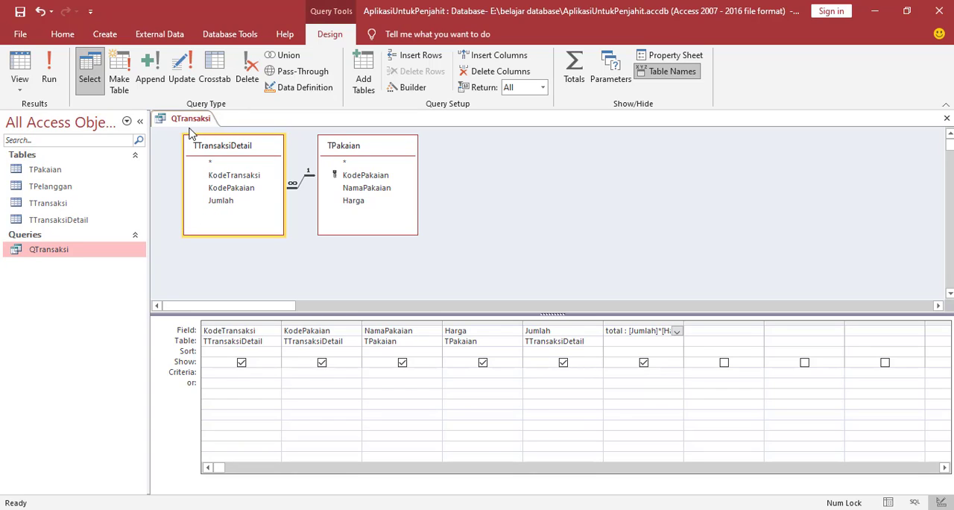
{"action": "right_click", "coordinate": [188, 122]}
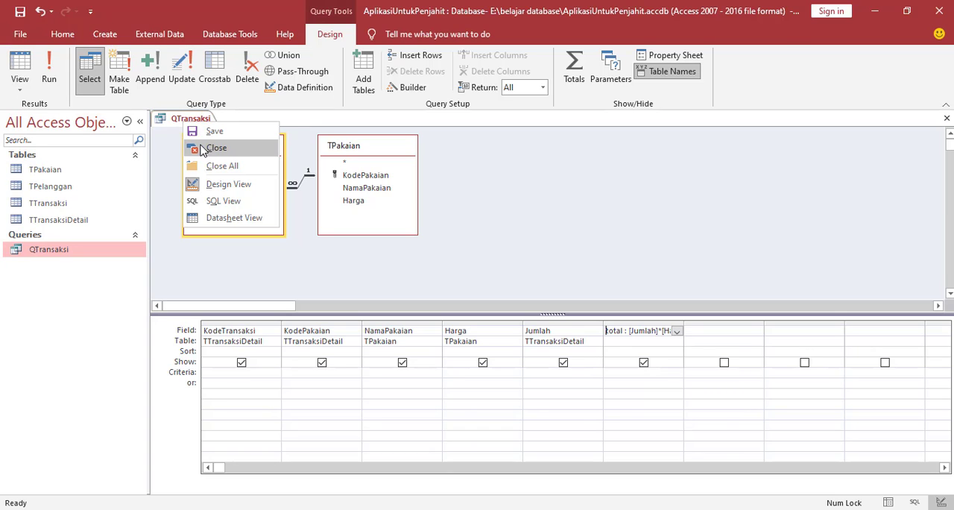
{"action": "left_click", "coordinate": [212, 148]}
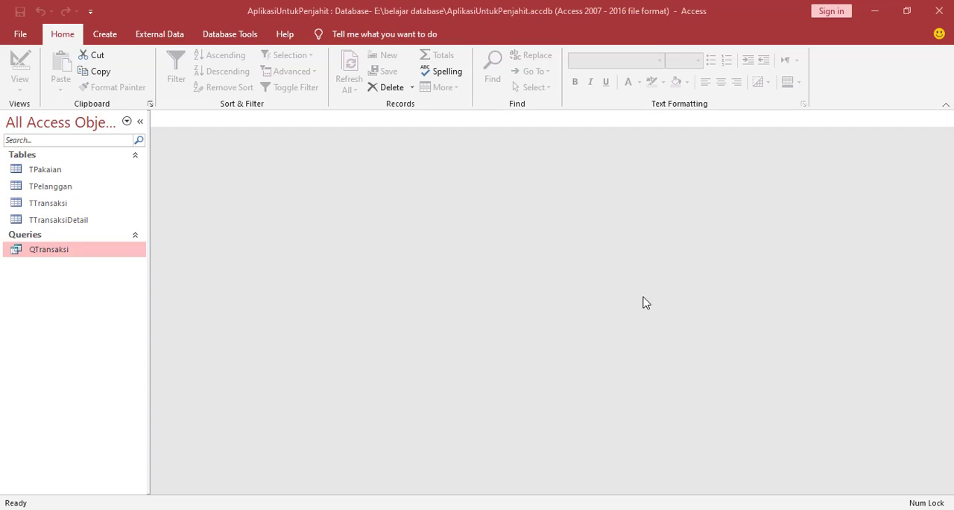
- Create a form from the TPakaian table and switch it to Design View
{"action": "left_click", "coordinate": [39, 175]}
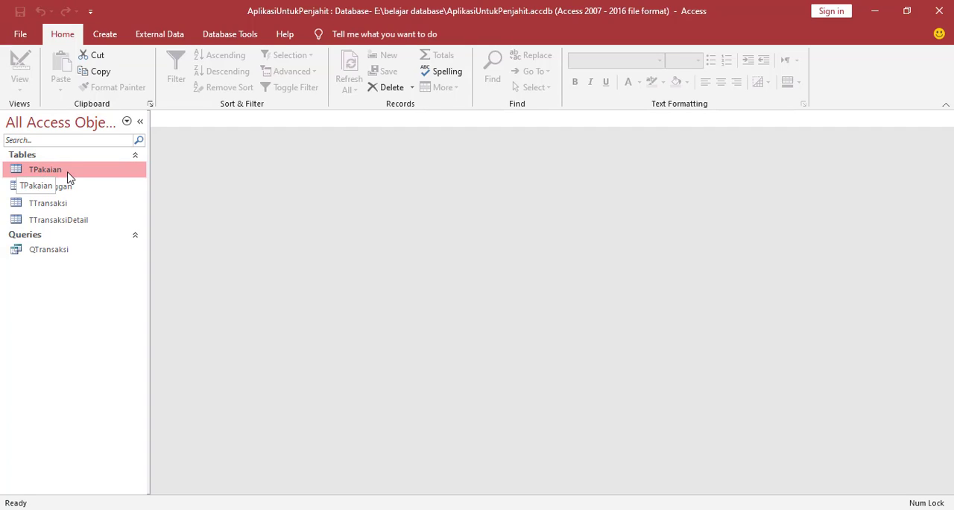
{"action": "left_click", "coordinate": [105, 35]}
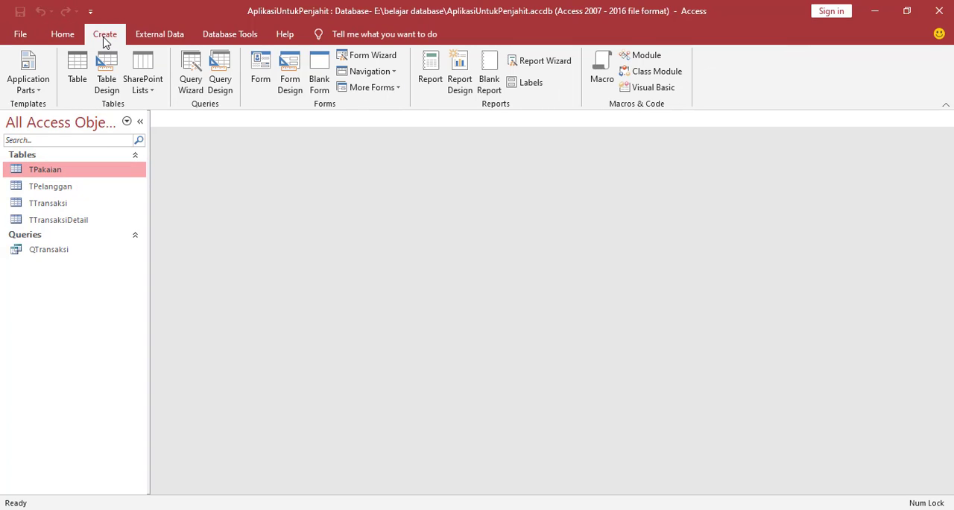
{"action": "left_click", "coordinate": [261, 75]}
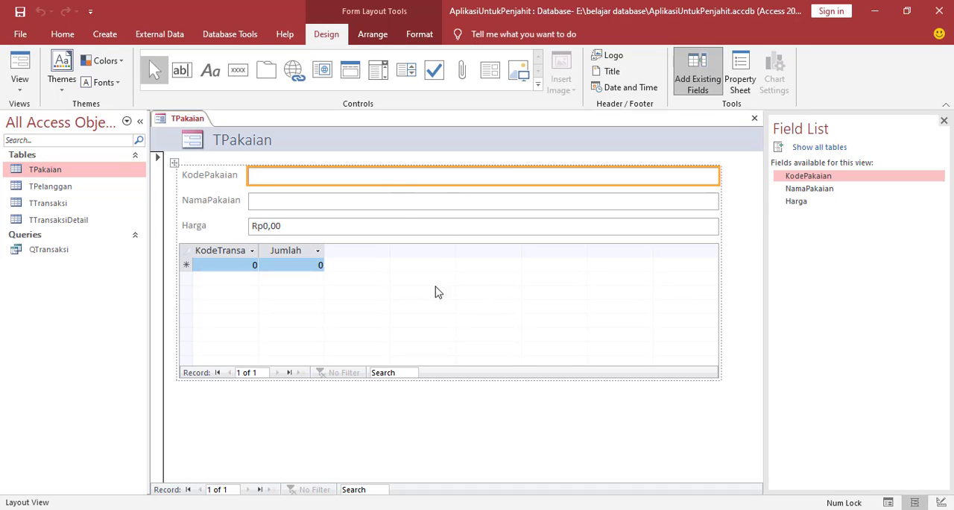
{"action": "right_click", "coordinate": [419, 420]}
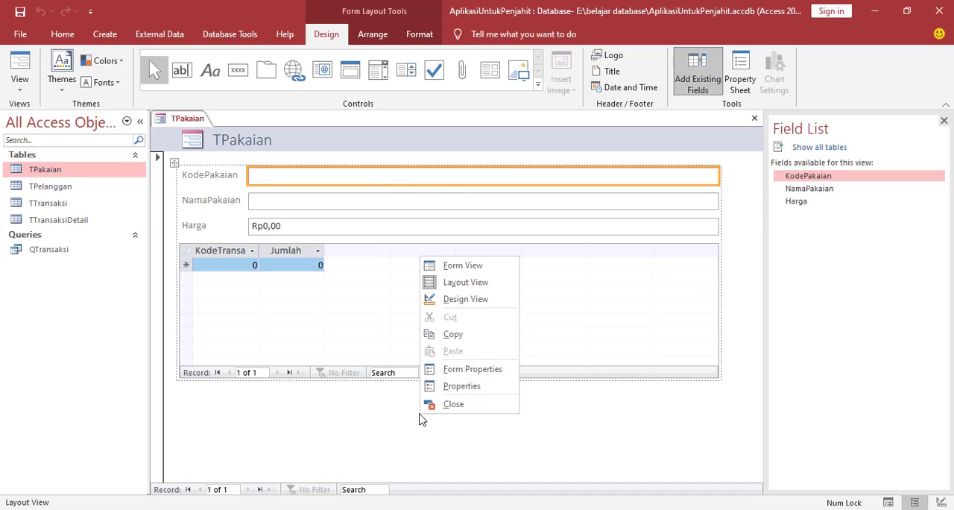
{"action": "left_click", "coordinate": [455, 300]}
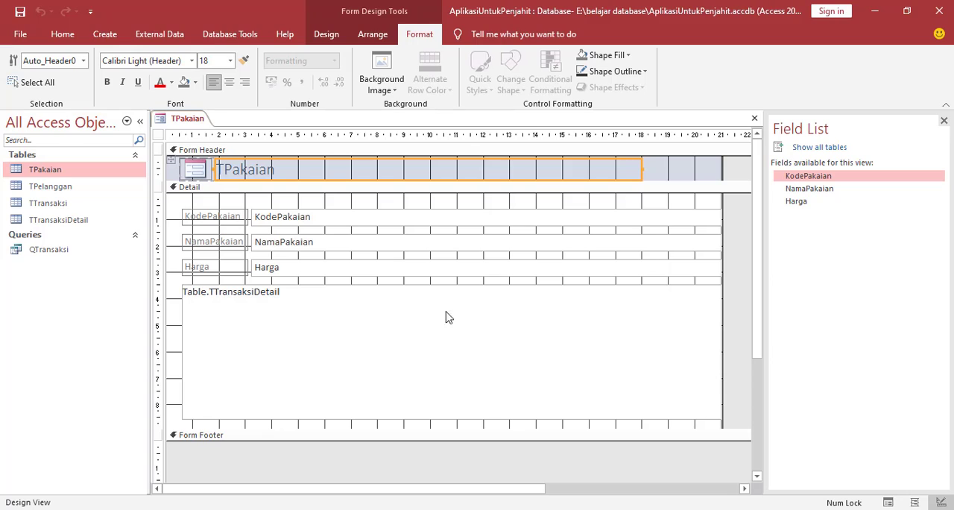
- Delete the Table.TTransaksiDetail subform from the form's Detail section
{"action": "left_click", "coordinate": [232, 339]}
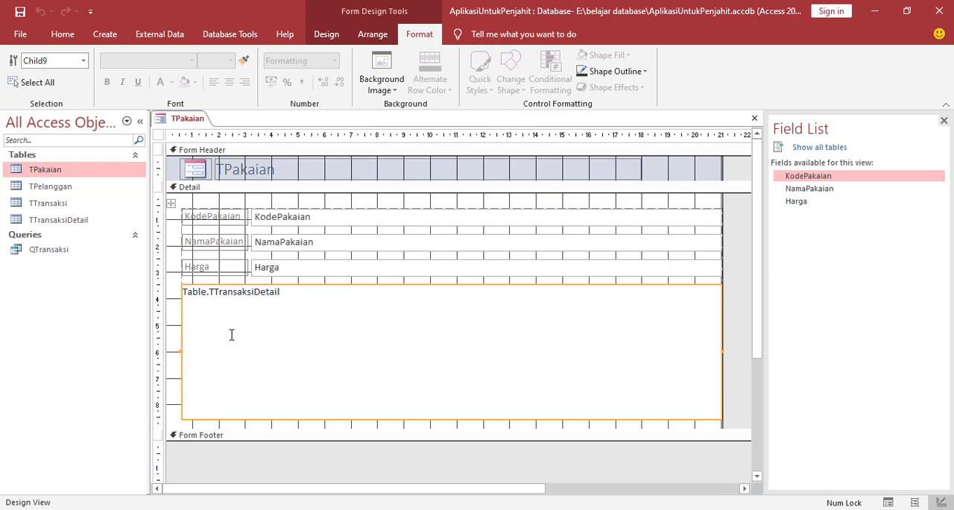
{"action": "right_click", "coordinate": [232, 331]}
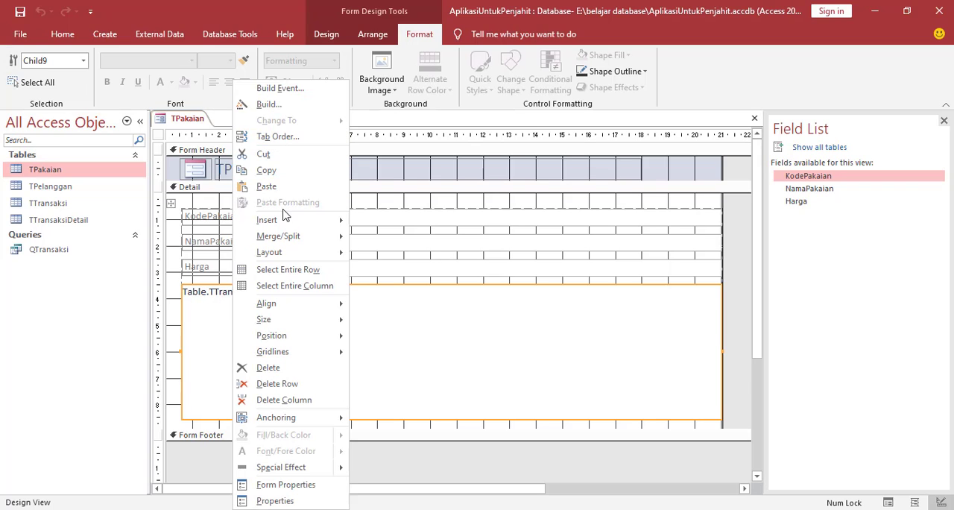
{"action": "left_click", "coordinate": [269, 367]}
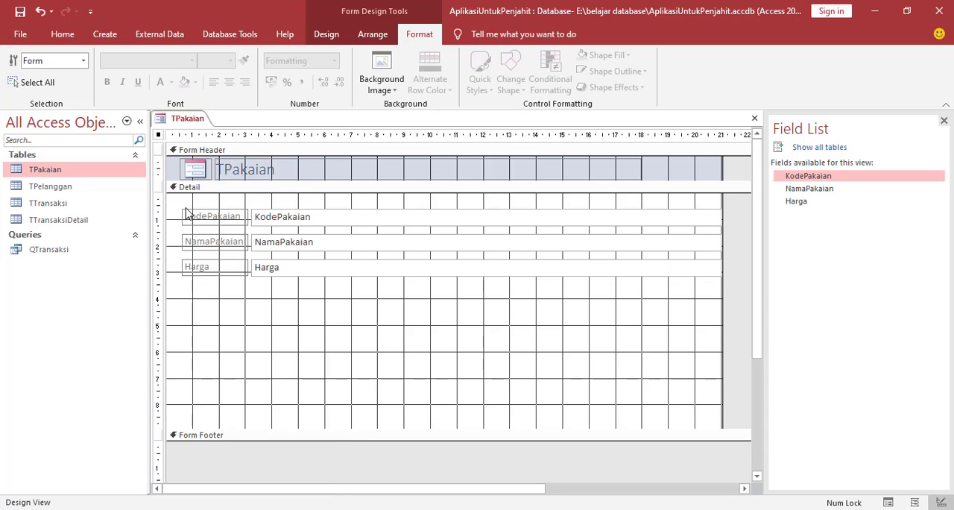
- Remove the layout grouping from the KodePakaian, NamaPakaian and Harga labels and text boxes
{"action": "left_click_drag", "start_coordinate": [170, 207], "coordinate": [734, 295]}
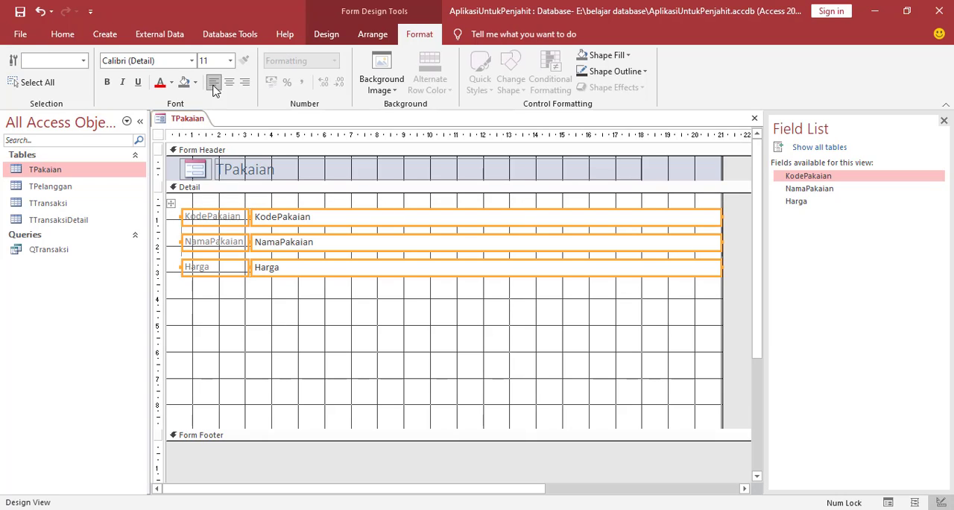
{"action": "left_click", "coordinate": [373, 34]}
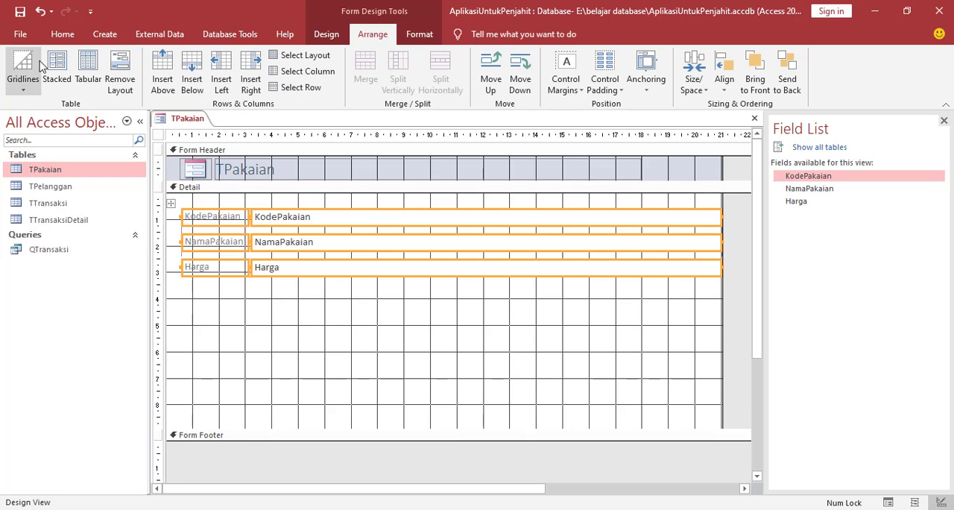
{"action": "left_click", "coordinate": [120, 78]}
{"action": "left_click", "coordinate": [379, 343]}
- Narrow the KodePakaian, NamaPakaian and Harga text boxes so each ends at about the 10 cm ruler mark
{"action": "left_click", "coordinate": [706, 219]}
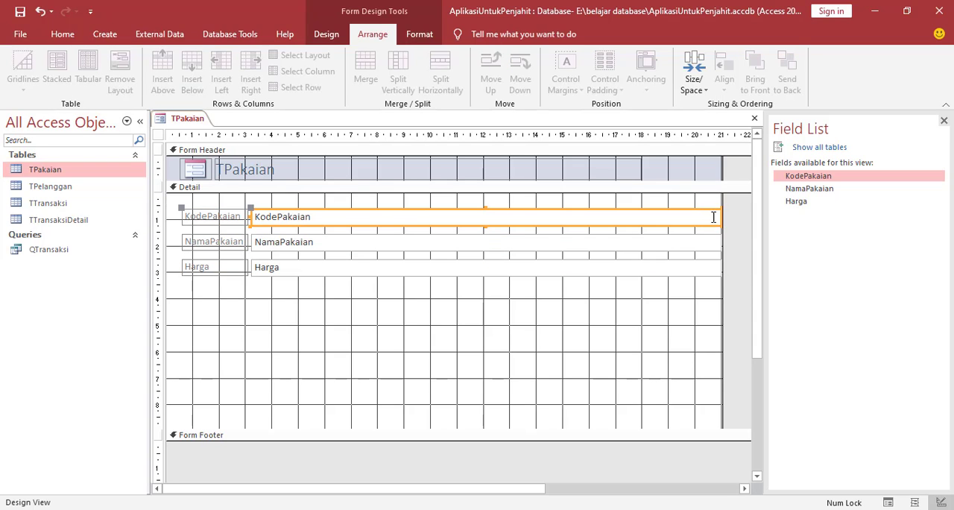
{"action": "left_click_drag", "start_coordinate": [723, 216], "coordinate": [433, 218]}
{"action": "left_click", "coordinate": [454, 247]}
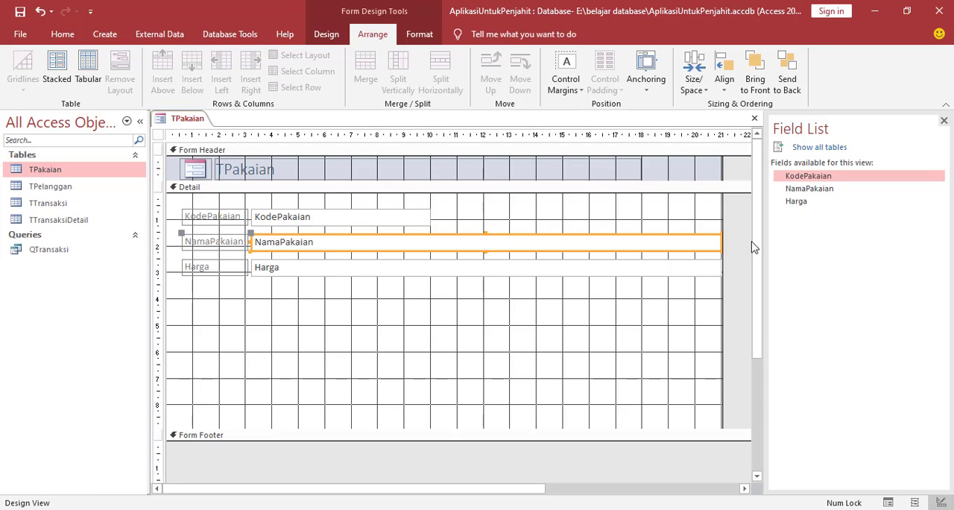
{"action": "left_click_drag", "start_coordinate": [722, 241], "coordinate": [432, 242]}
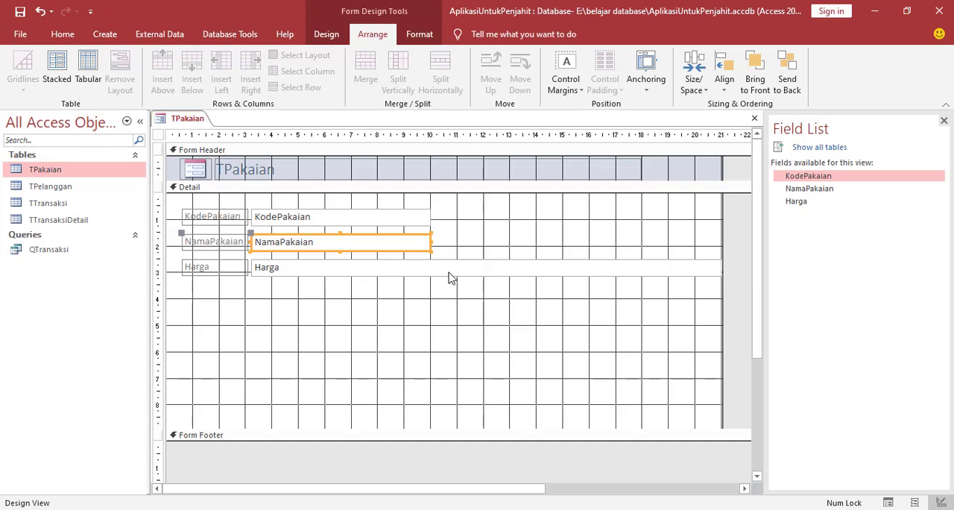
{"action": "left_click", "coordinate": [452, 271]}
{"action": "left_click_drag", "start_coordinate": [722, 265], "coordinate": [431, 266]}
- Narrow the header title to end at about the 10 cm mark and reduce the form's width to about 10.5 cm
{"action": "left_click", "coordinate": [482, 169]}
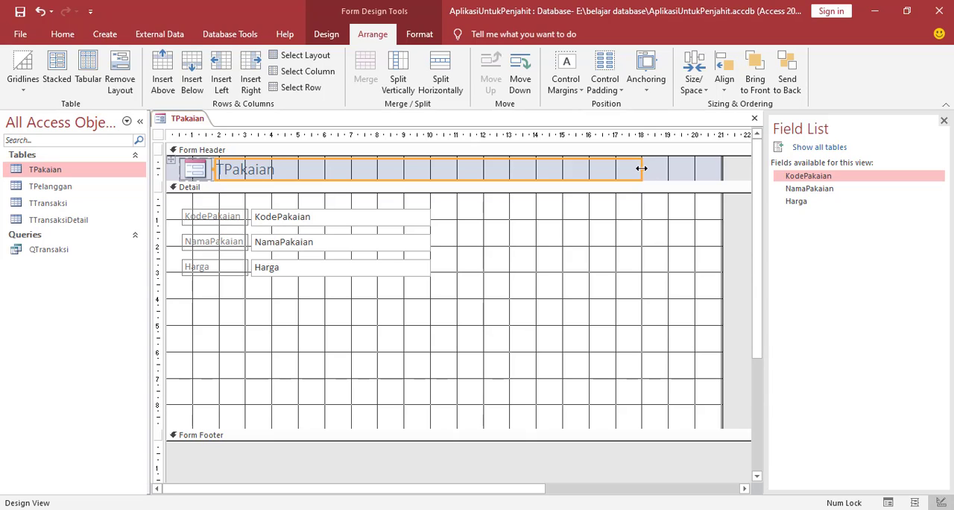
{"action": "left_click_drag", "start_coordinate": [641, 169], "coordinate": [432, 183]}
{"action": "left_click", "coordinate": [729, 267]}
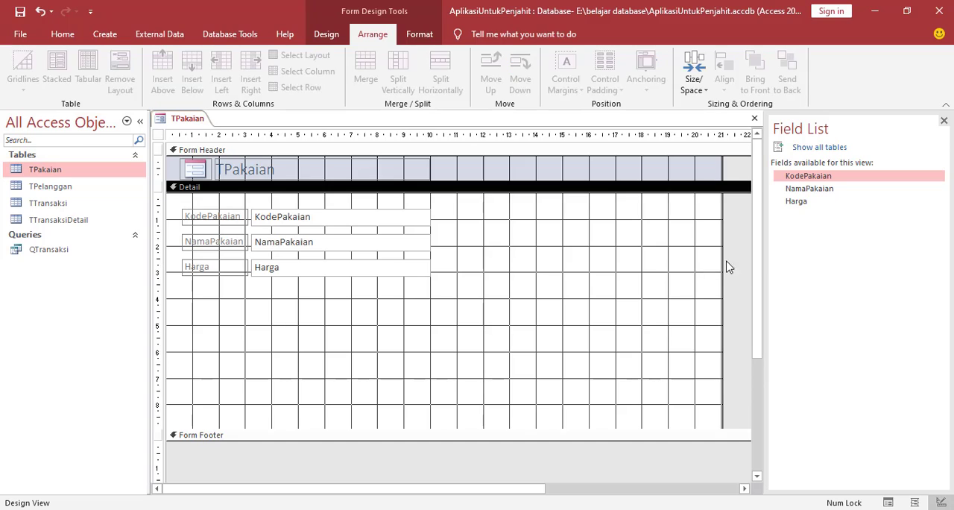
{"action": "left_click_drag", "start_coordinate": [721, 260], "coordinate": [444, 259]}
- Change the title in the form header to Form Input Pakaian
{"action": "left_click", "coordinate": [254, 170]}
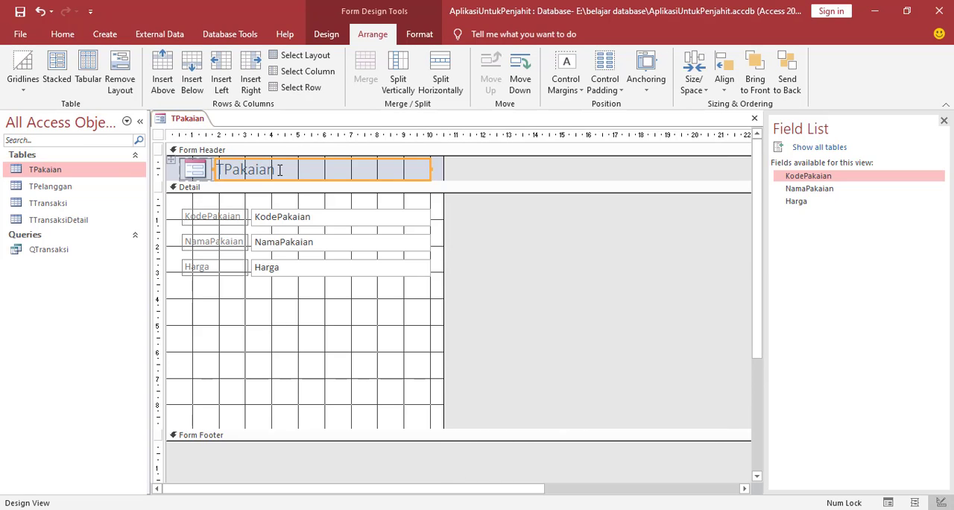
{"action": "left_click_drag", "start_coordinate": [280, 170], "coordinate": [208, 166]}
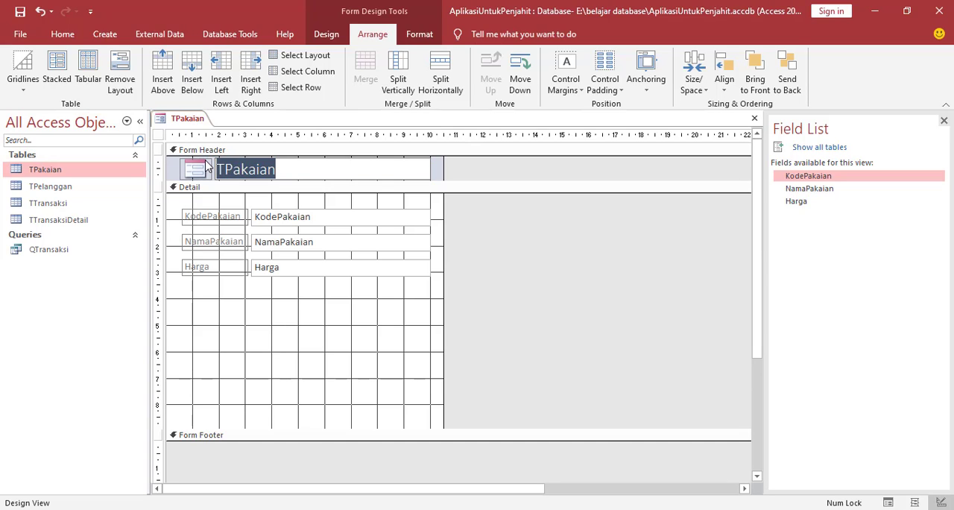
{"action": "type", "text": "FO"}
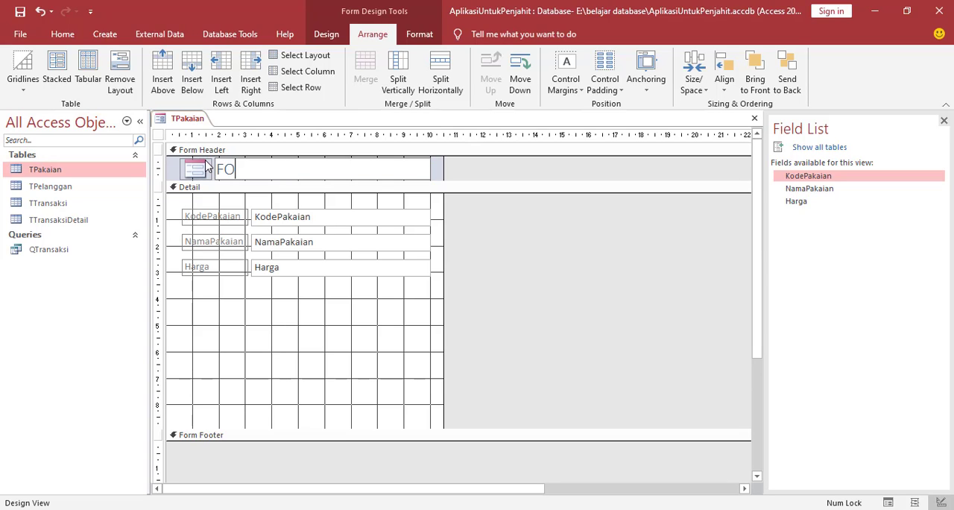
{"action": "key", "text": "BackSpace"}
{"action": "key", "text": "BackSpace"}
{"action": "type", "text": "orm Input P"}
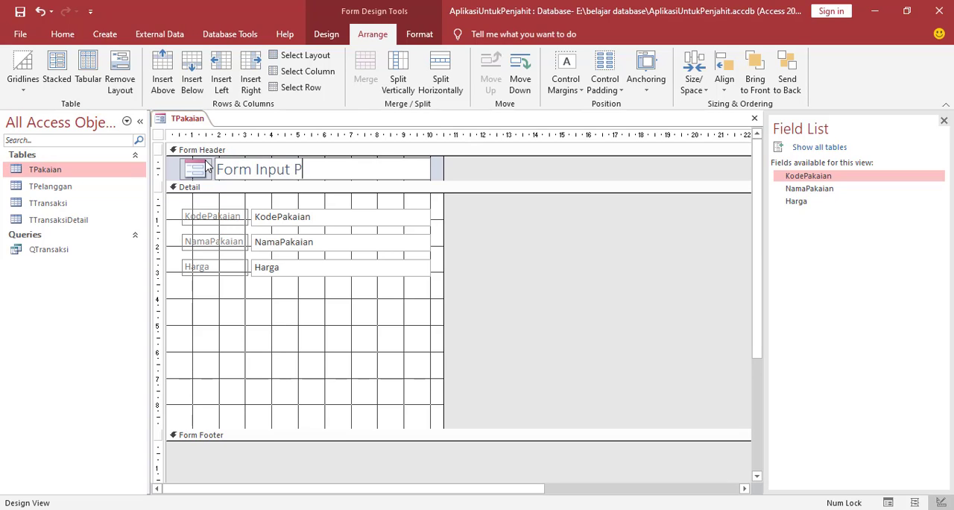
{"action": "type", "text": "akaian"}
{"action": "left_click", "coordinate": [247, 343]}
- Set the font of all the form's controls to black Arial
{"action": "key", "text": "ctrl+a"}
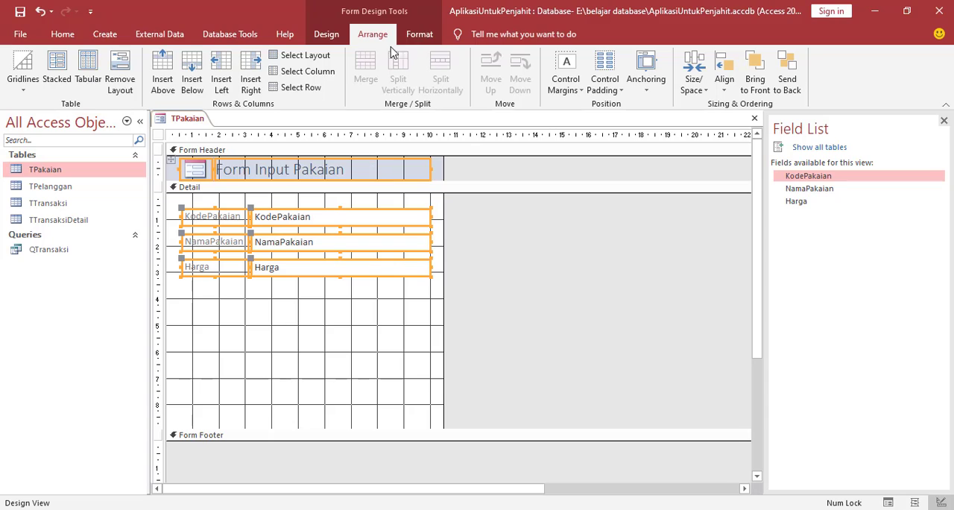
{"action": "left_click", "coordinate": [420, 37]}
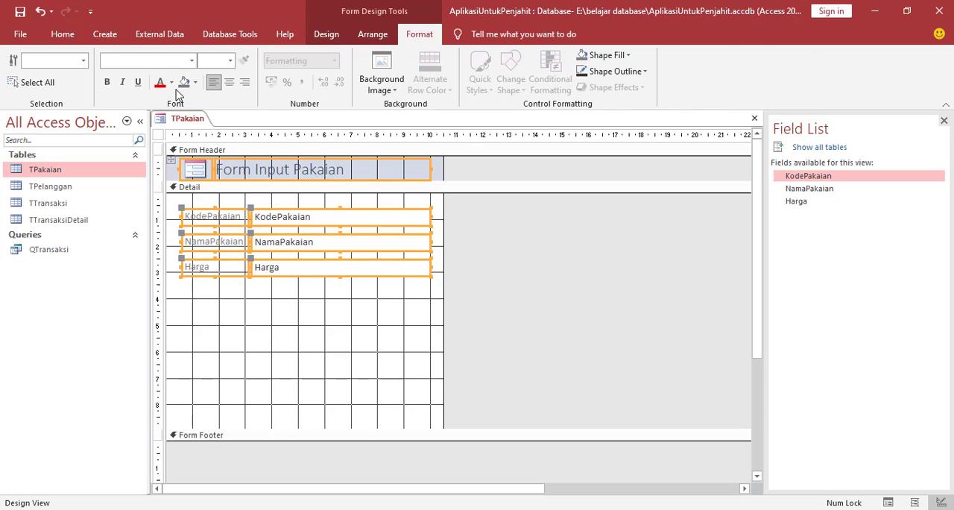
{"action": "left_click", "coordinate": [171, 83]}
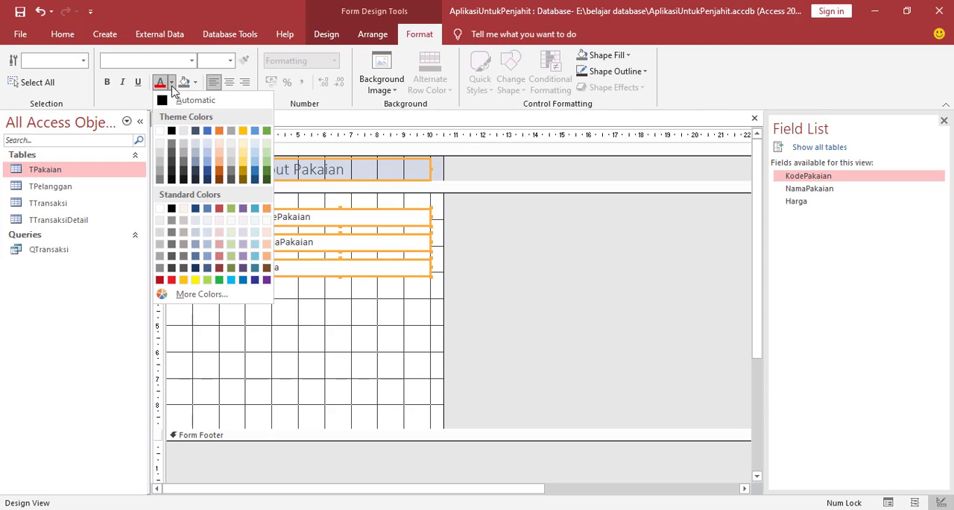
{"action": "left_click", "coordinate": [171, 132]}
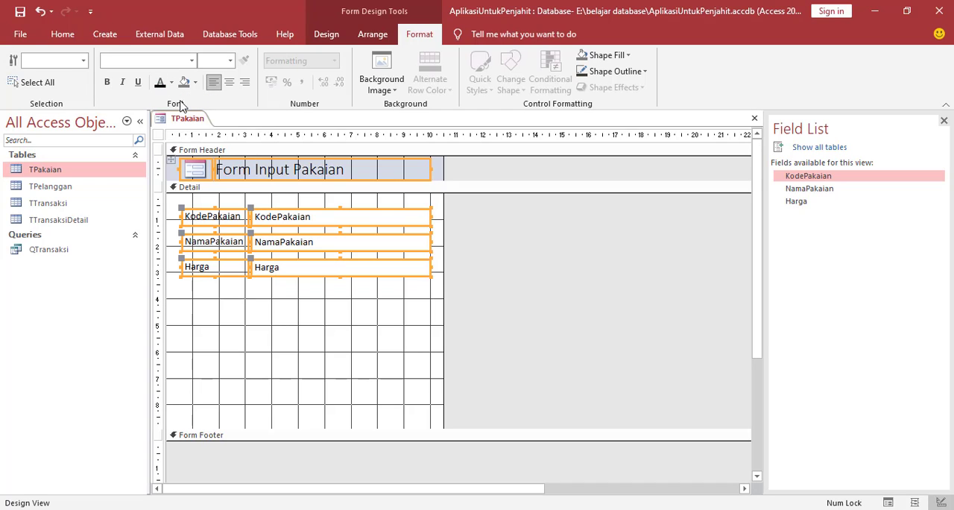
{"action": "left_click", "coordinate": [191, 61]}
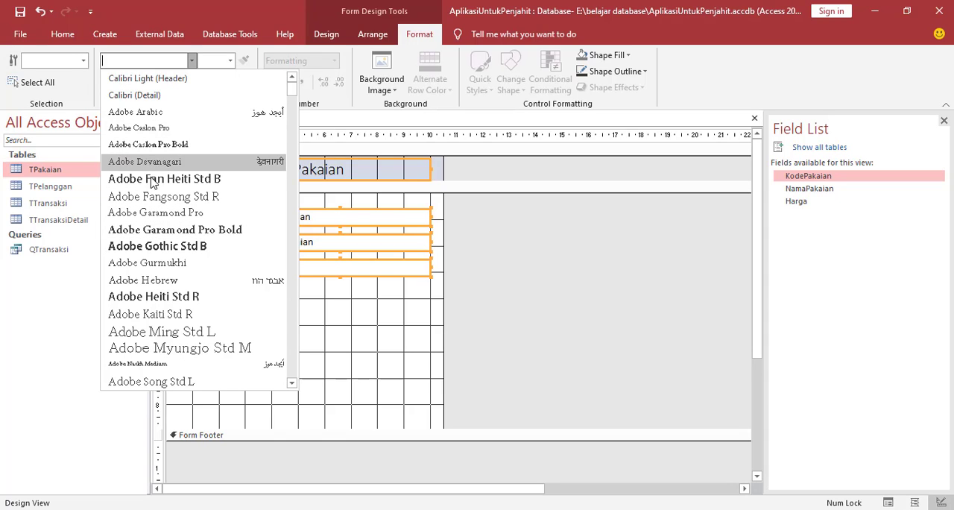
{"action": "scroll", "coordinate": [149, 299], "scroll_direction": "down", "scroll_amount": 3}
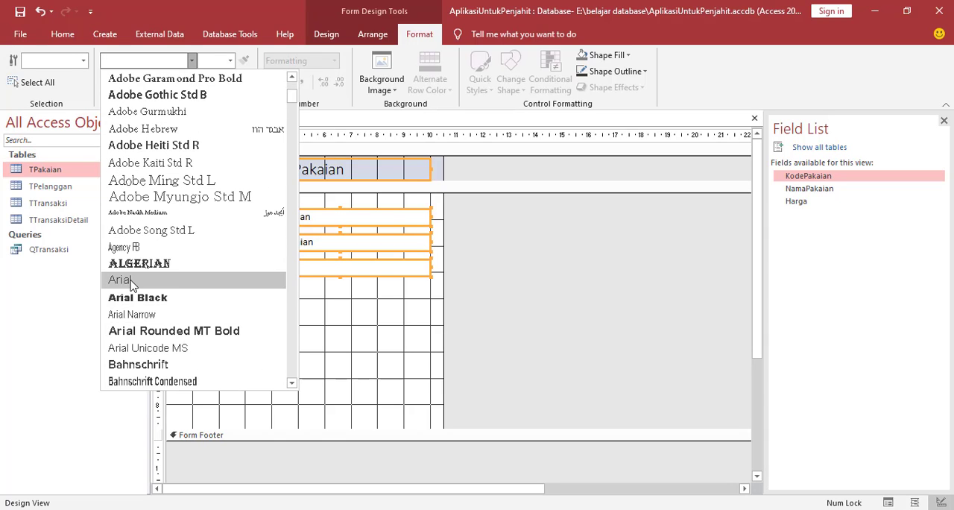
{"action": "left_click", "coordinate": [132, 279]}
{"action": "left_click", "coordinate": [261, 324]}
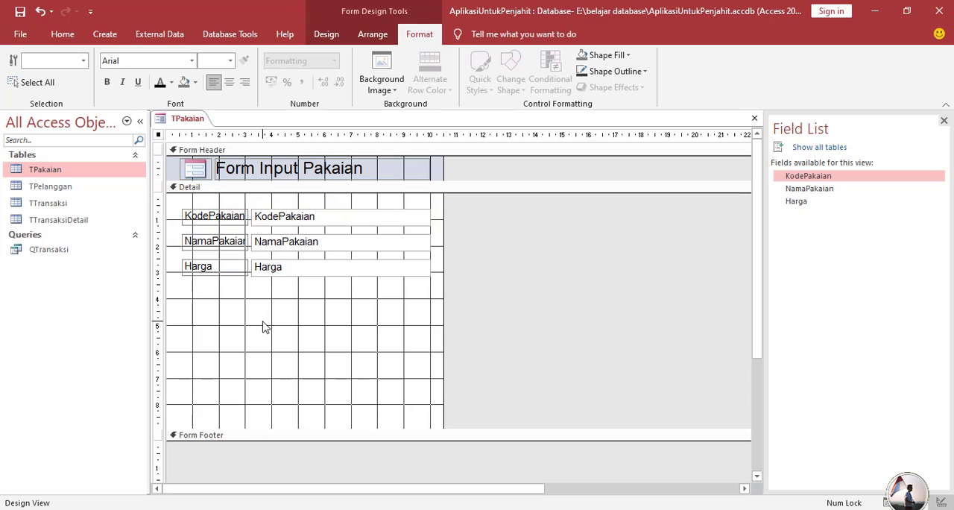
- Rename the first two field labels as Kode Pakaian and Nama Pakaian, and shorten the Detail section to about 6.2 cm
{"action": "double_click", "coordinate": [209, 218]}
{"action": "left_click", "coordinate": [210, 219]}
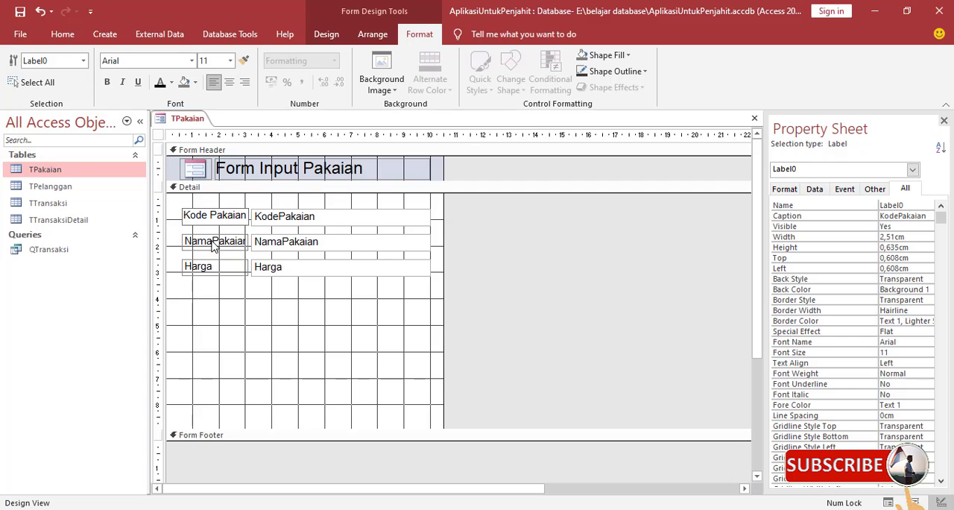
{"action": "left_click", "coordinate": [214, 246]}
{"action": "left_click", "coordinate": [208, 240]}
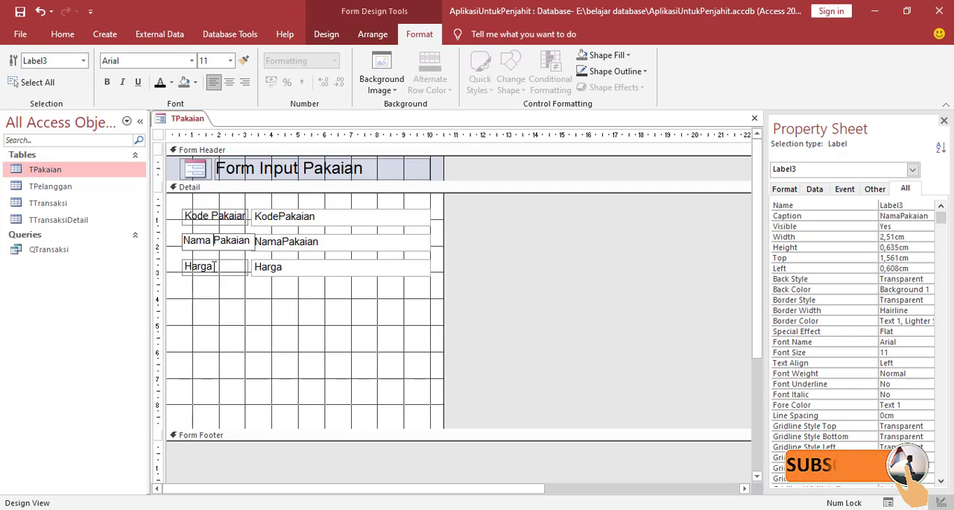
{"action": "left_click", "coordinate": [258, 287]}
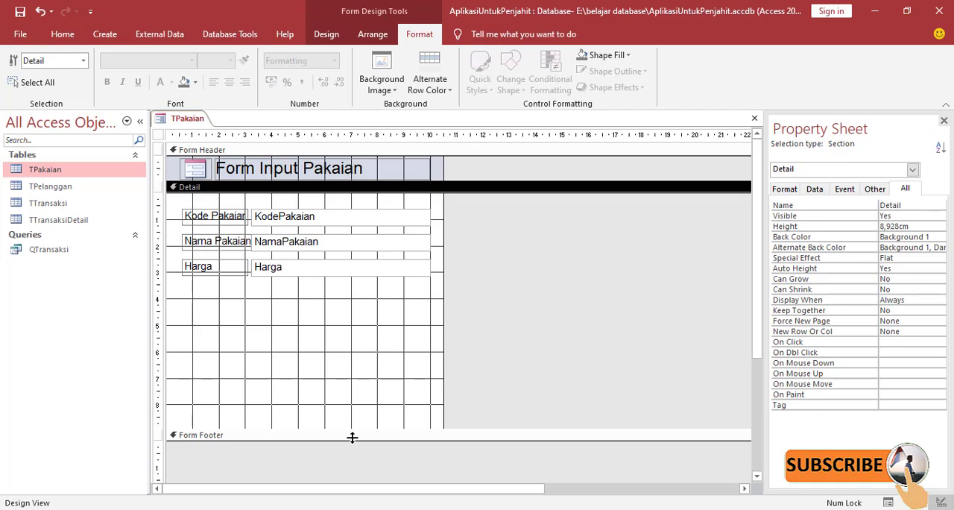
{"action": "left_click_drag", "start_coordinate": [353, 430], "coordinate": [357, 361]}
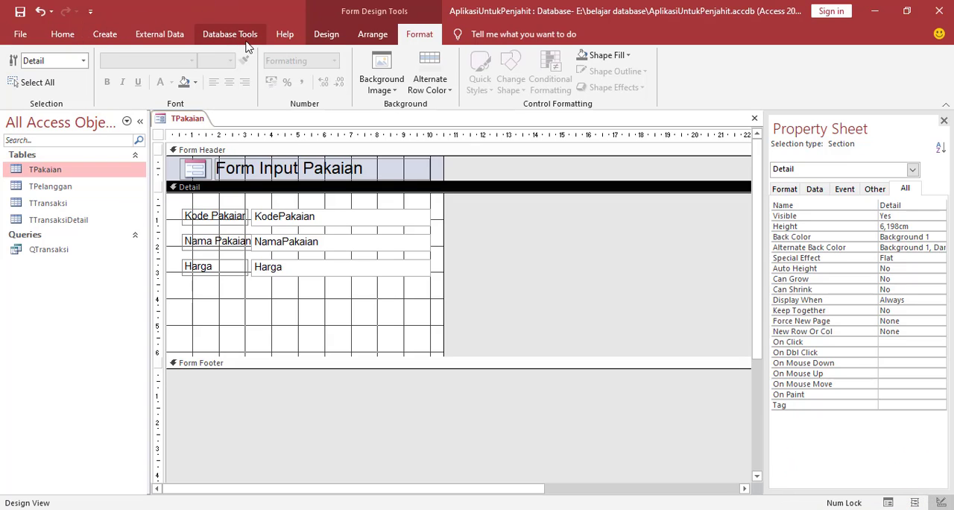
- Add a command button below the Harga label with the Record Navigation action Go To Previous Record and the Go To Previous picture
{"action": "left_click", "coordinate": [326, 34]}
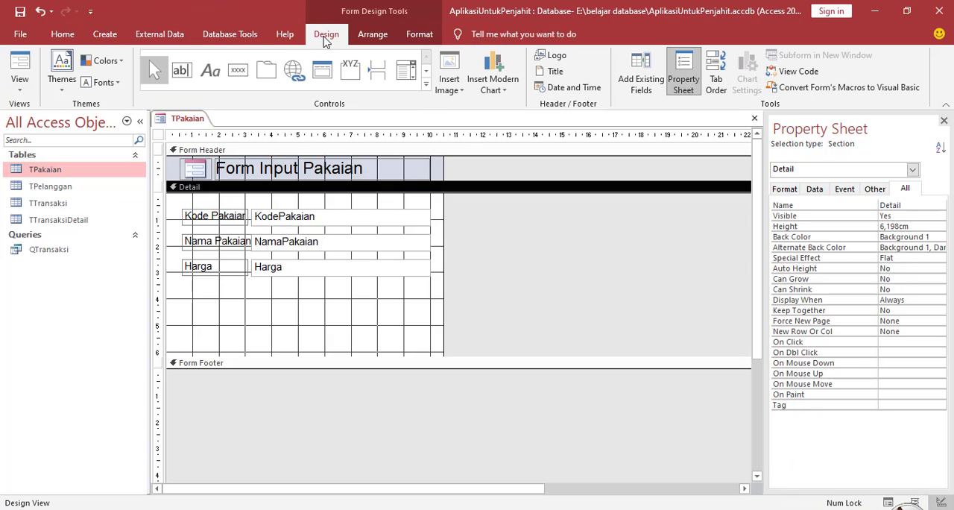
{"action": "left_click", "coordinate": [238, 69]}
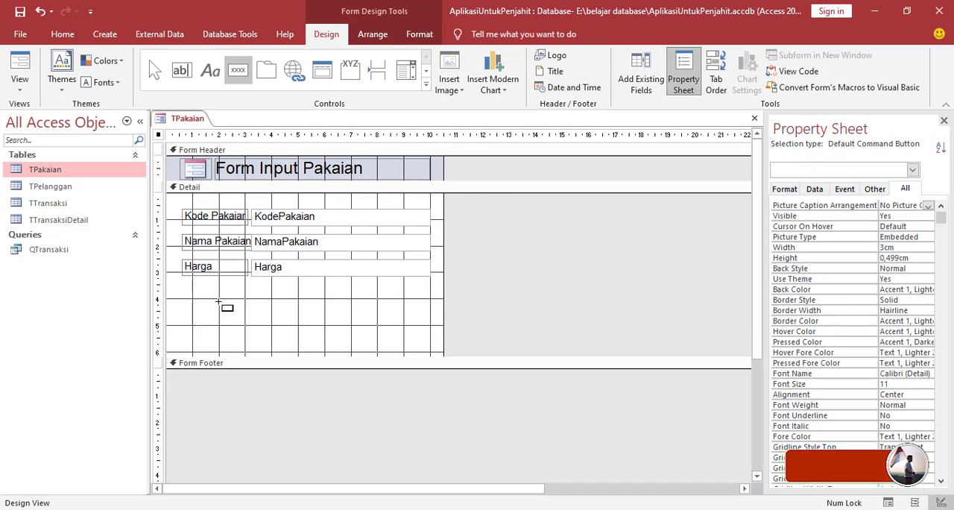
{"action": "left_click_drag", "start_coordinate": [219, 301], "coordinate": [261, 320]}
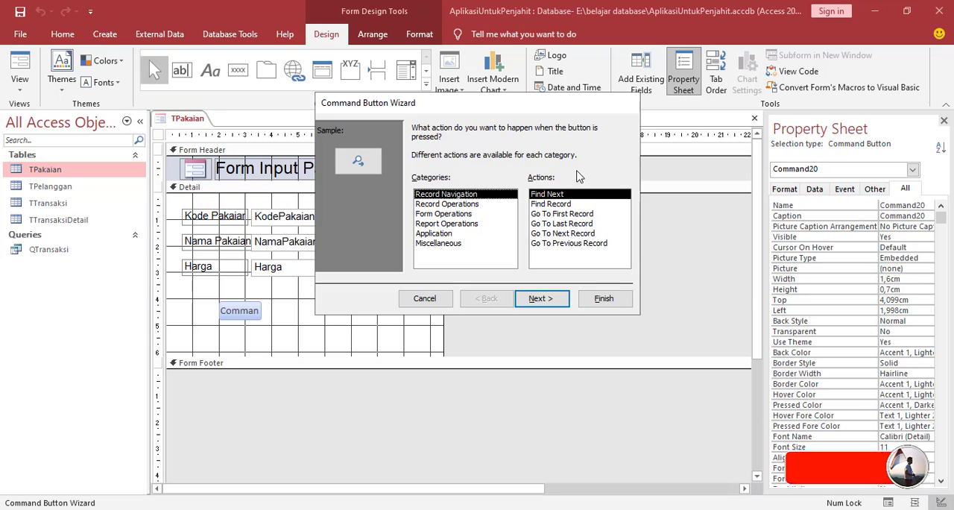
{"action": "left_click", "coordinate": [547, 244]}
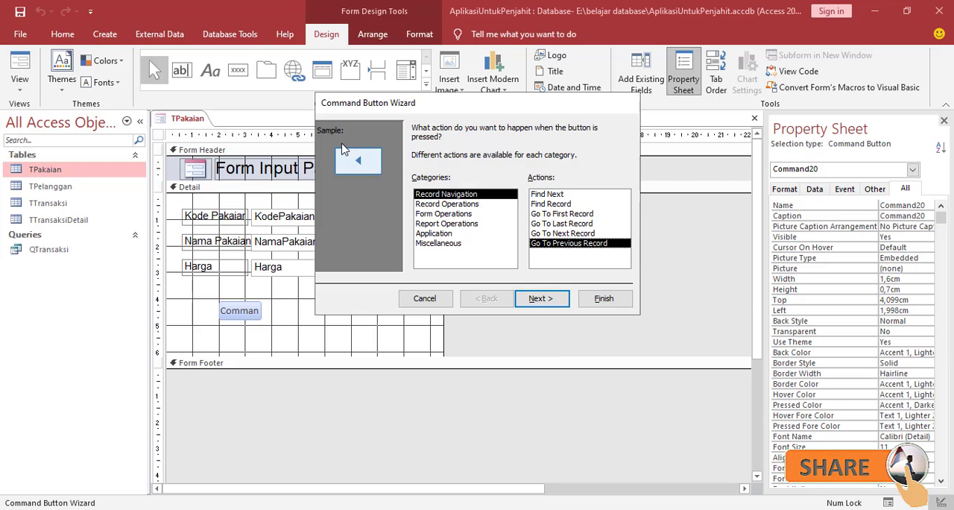
{"action": "left_click", "coordinate": [545, 299]}
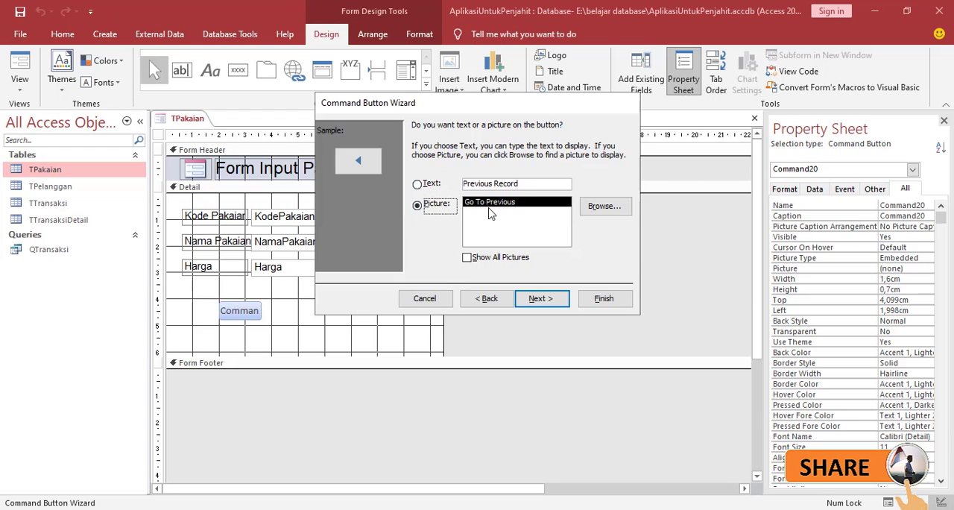
{"action": "left_click", "coordinate": [606, 306]}
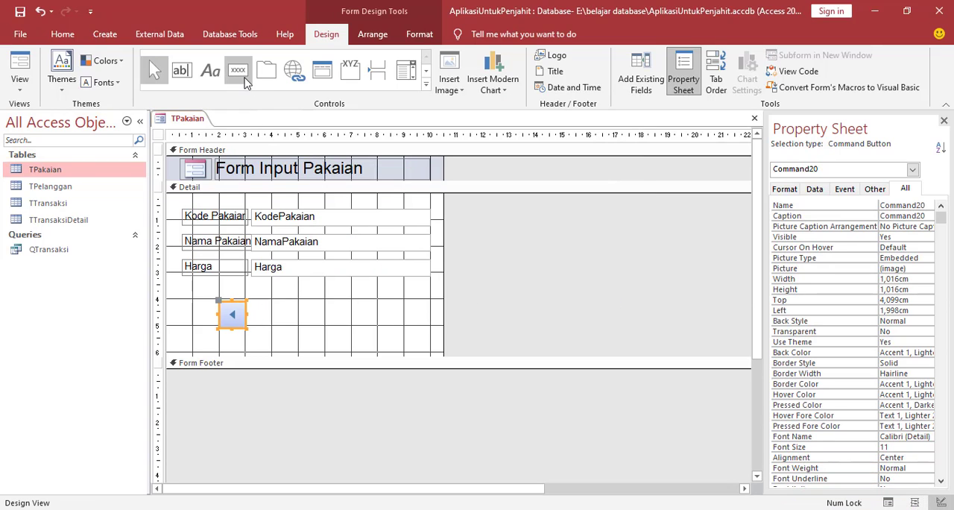
- Add a command button beside the previous-record button with the Record Operations action Add New Record and the text Tambah Data
{"action": "left_click", "coordinate": [243, 77]}
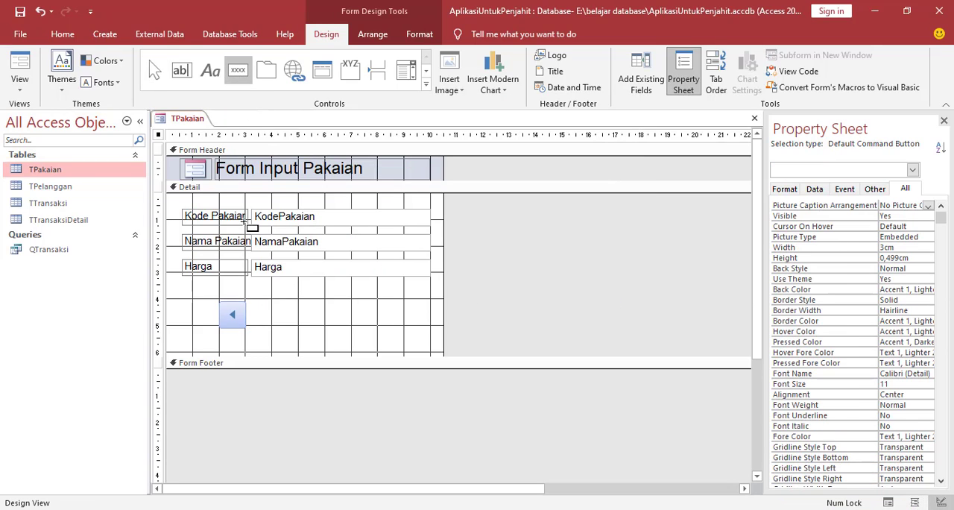
{"action": "mouse_move", "coordinate": [253, 304]}
{"action": "left_mouse_down"}
{"action": "mouse_move", "coordinate": [271, 329]}
{"action": "mouse_move", "coordinate": [288, 328]}
{"action": "left_mouse_up"}
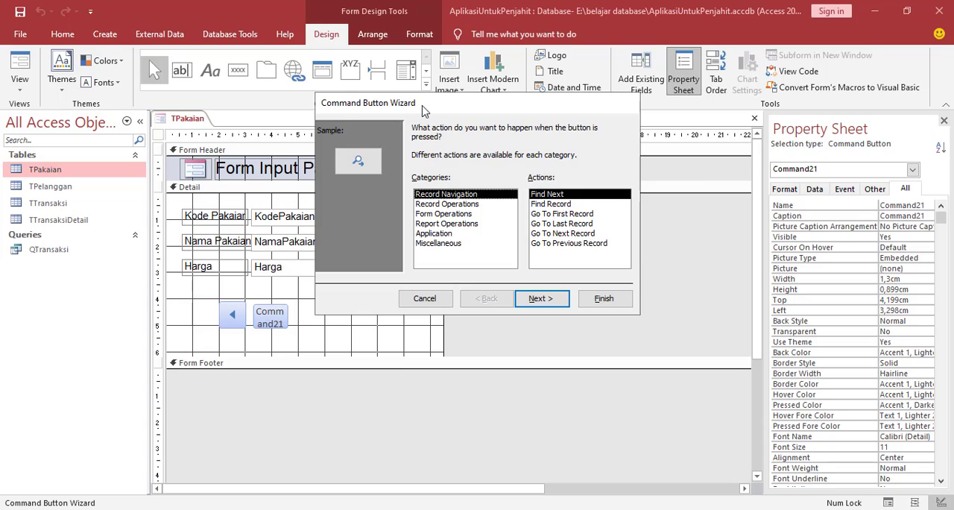
{"action": "left_click", "coordinate": [461, 204]}
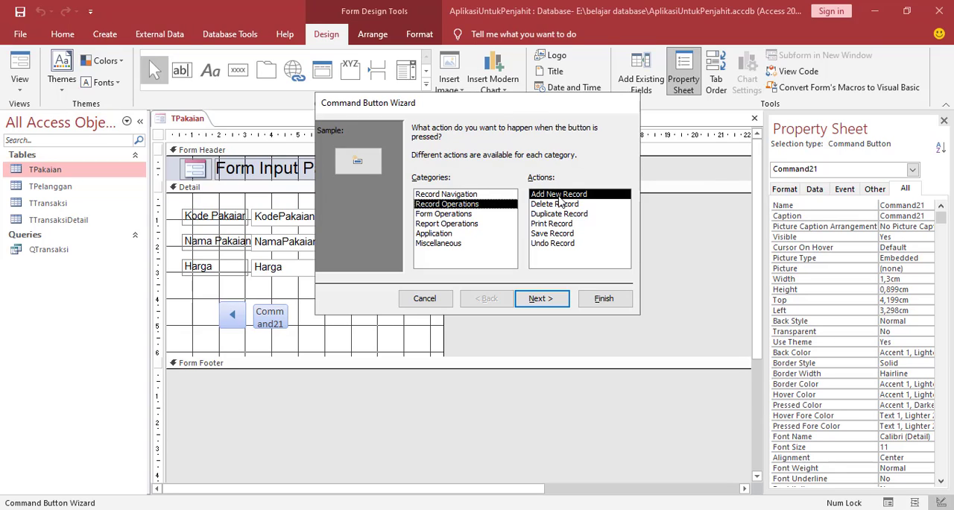
{"action": "left_click", "coordinate": [558, 300]}
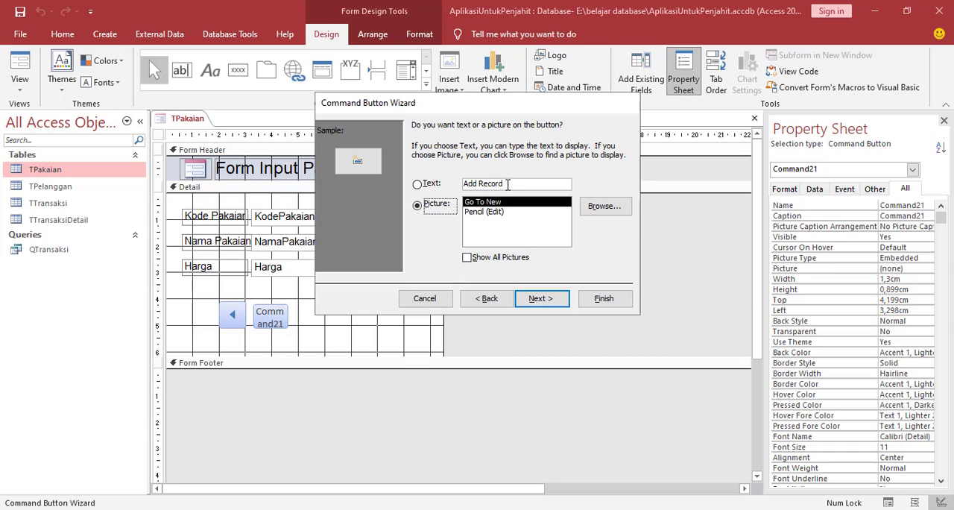
{"action": "left_click_drag", "start_coordinate": [510, 185], "coordinate": [460, 185]}
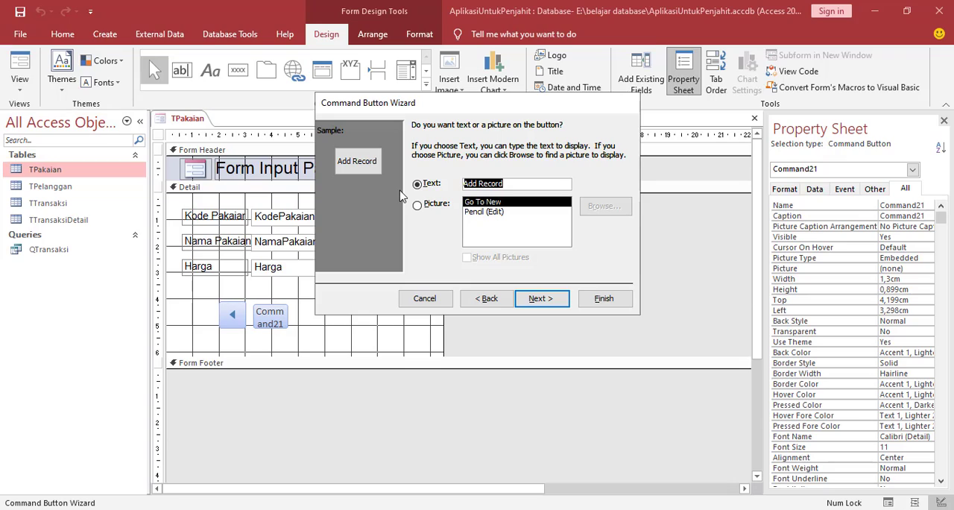
{"action": "type", "text": "Tamba"}
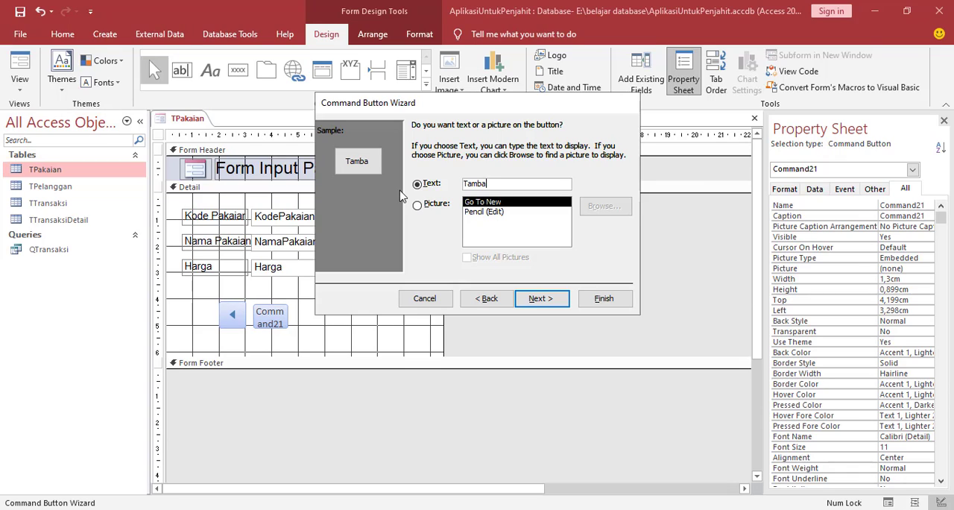
{"action": "type", "text": "h Data"}
{"action": "left_click", "coordinate": [604, 299]}
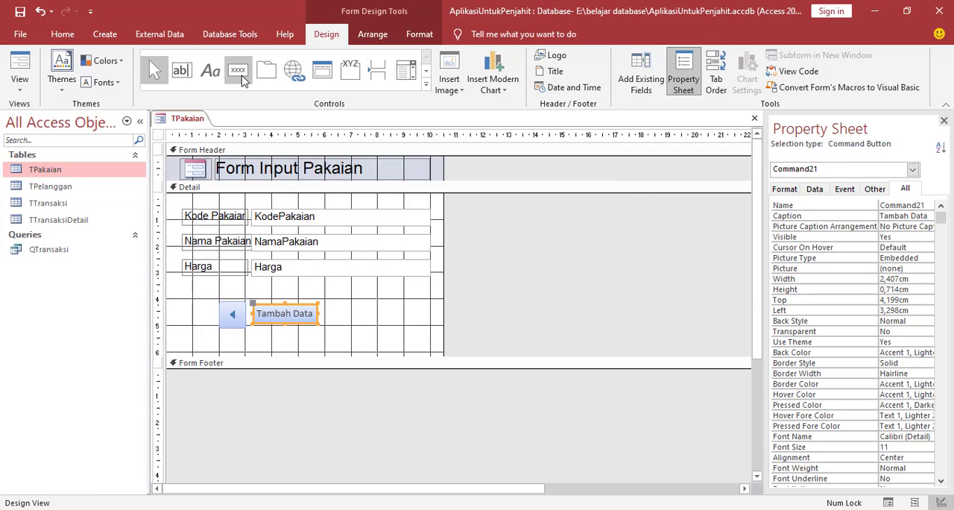
- Add a command button beside Tambah Data with the Record Operations action Save Record and the text Simpan Data
{"action": "left_click", "coordinate": [241, 77]}
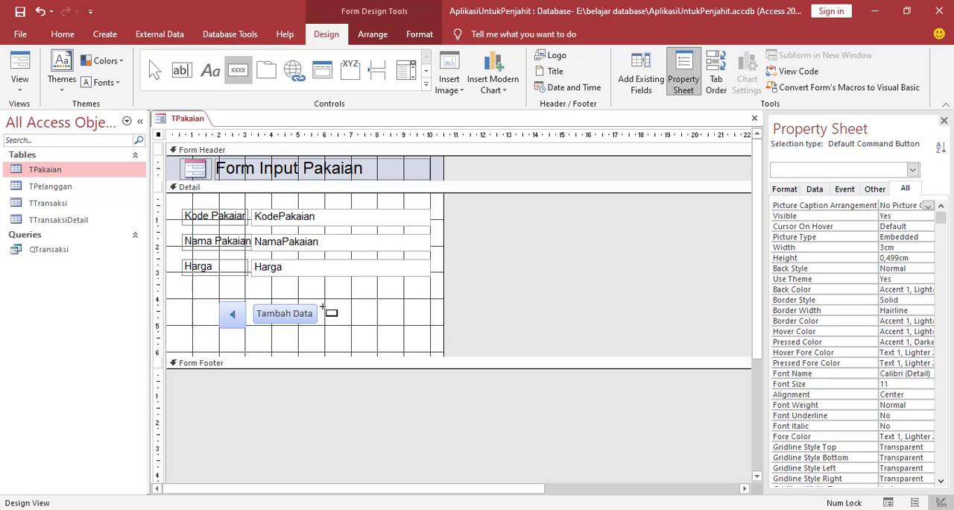
{"action": "left_click_drag", "start_coordinate": [323, 307], "coordinate": [384, 324]}
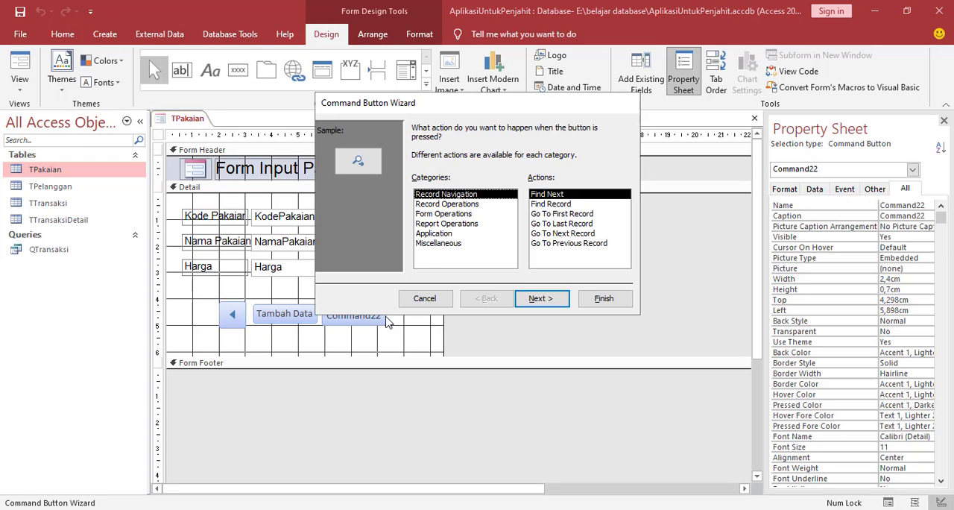
{"action": "left_click", "coordinate": [458, 204]}
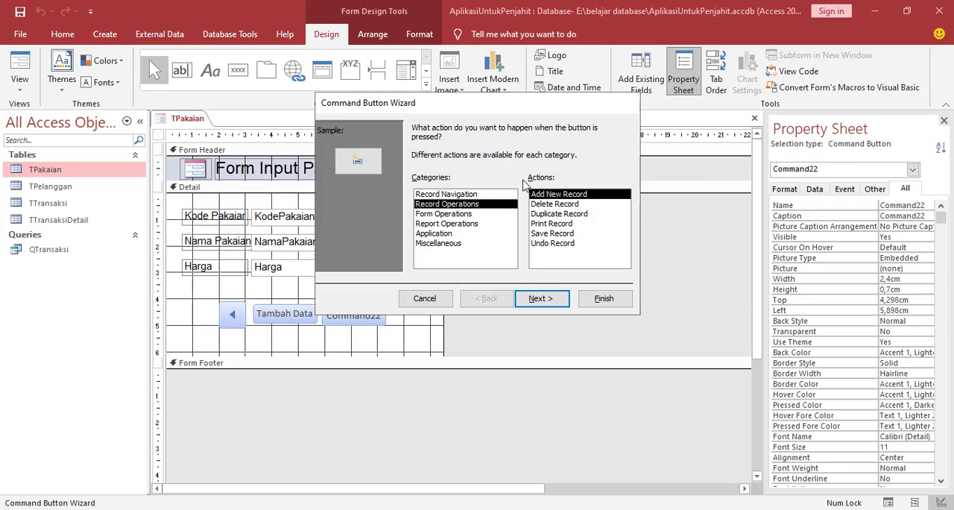
{"action": "left_click", "coordinate": [552, 234]}
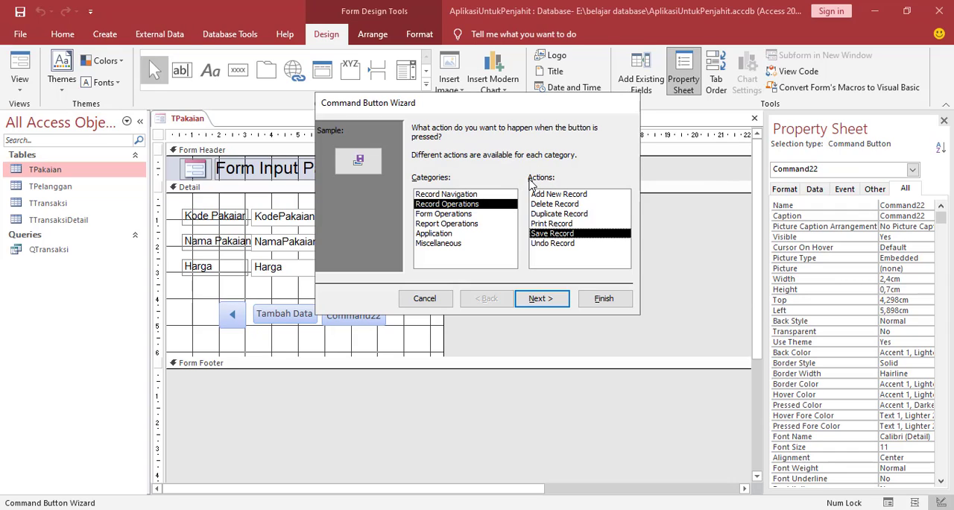
{"action": "left_click", "coordinate": [539, 304]}
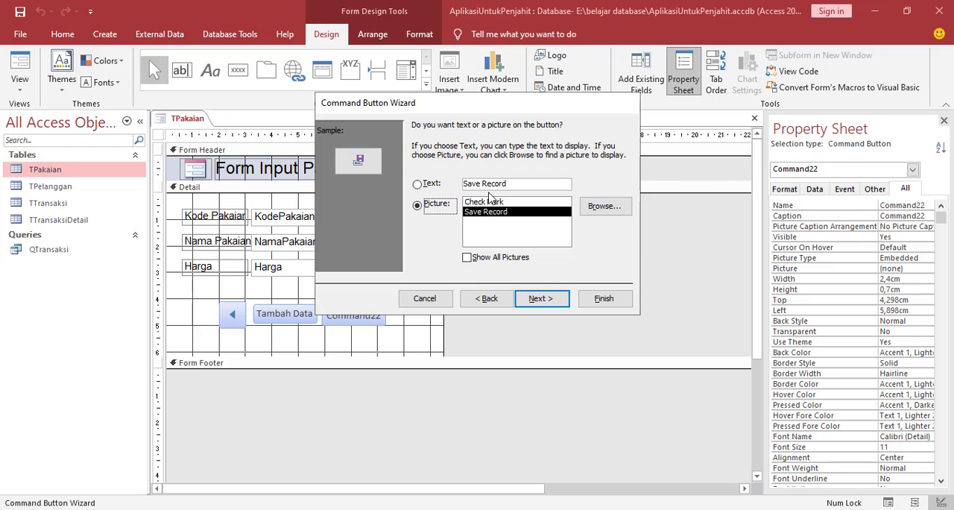
{"action": "left_click", "coordinate": [438, 188]}
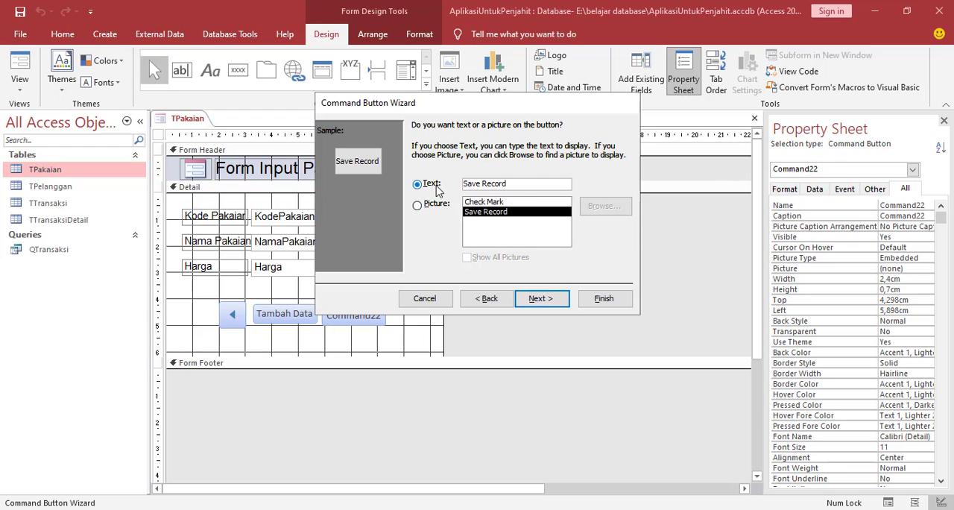
{"action": "left_click_drag", "start_coordinate": [512, 182], "coordinate": [441, 187]}
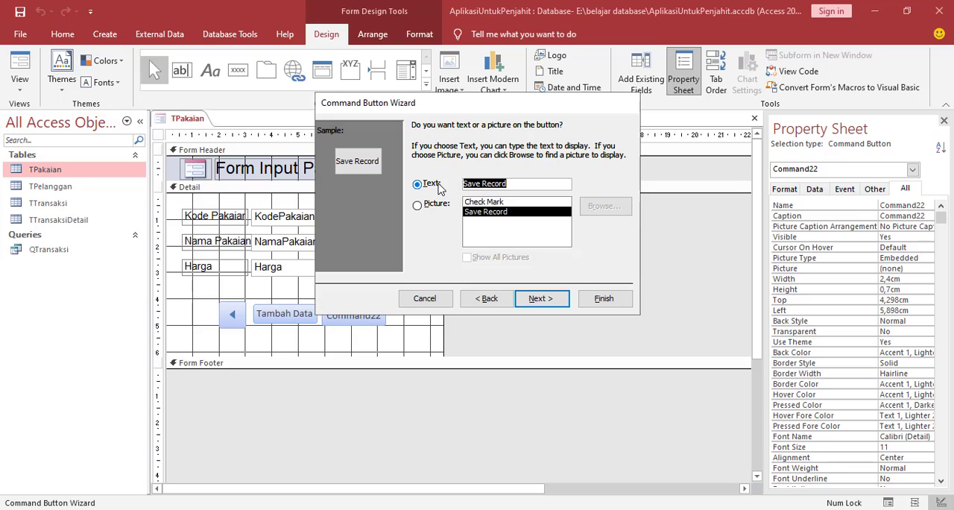
{"action": "type", "text": "Simpan"}
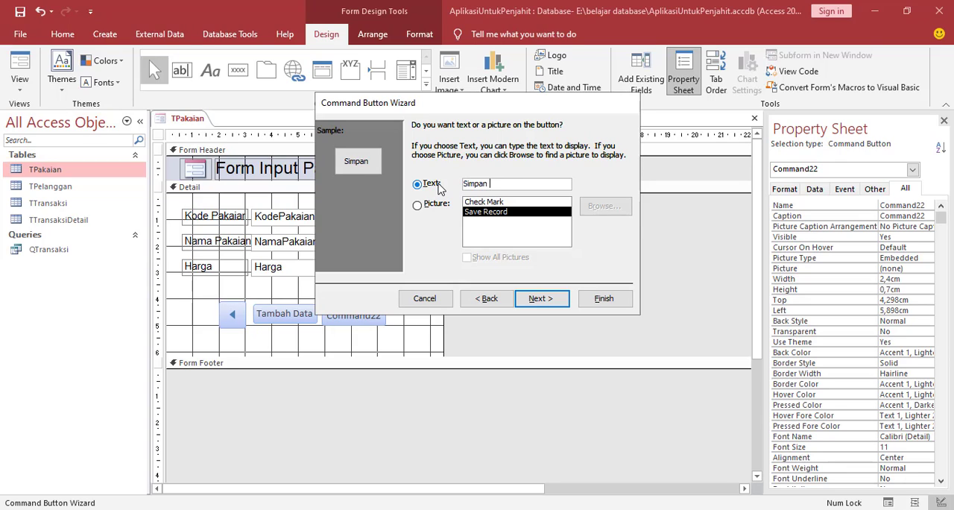
{"action": "type", "text": " data"}
{"action": "key", "text": "BackSpace"}
{"action": "key", "text": "BackSpace"}
{"action": "key", "text": "BackSpace"}
{"action": "key", "text": "BackSpace"}
{"action": "type", "text": "Data"}
{"action": "left_click", "coordinate": [604, 298]}
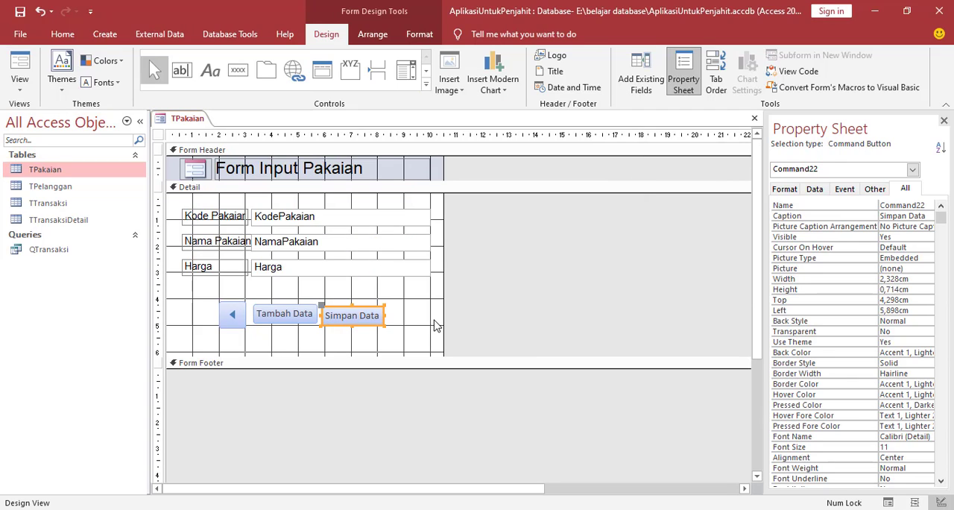
- Widen the form to about 13.4 cm and add a Delete Record command button with the text Hapus Data beside Simpan Data
{"action": "left_click_drag", "start_coordinate": [444, 317], "coordinate": [520, 319]}
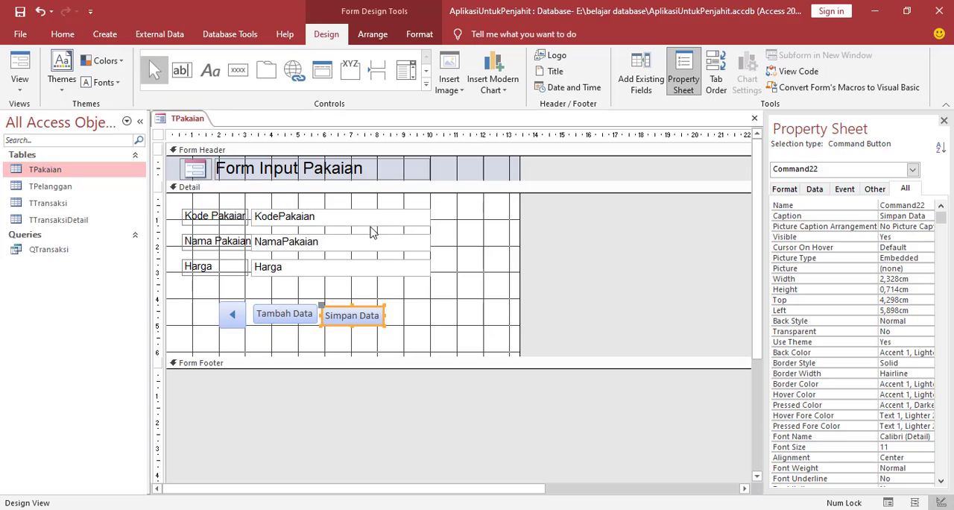
{"action": "left_click", "coordinate": [245, 79]}
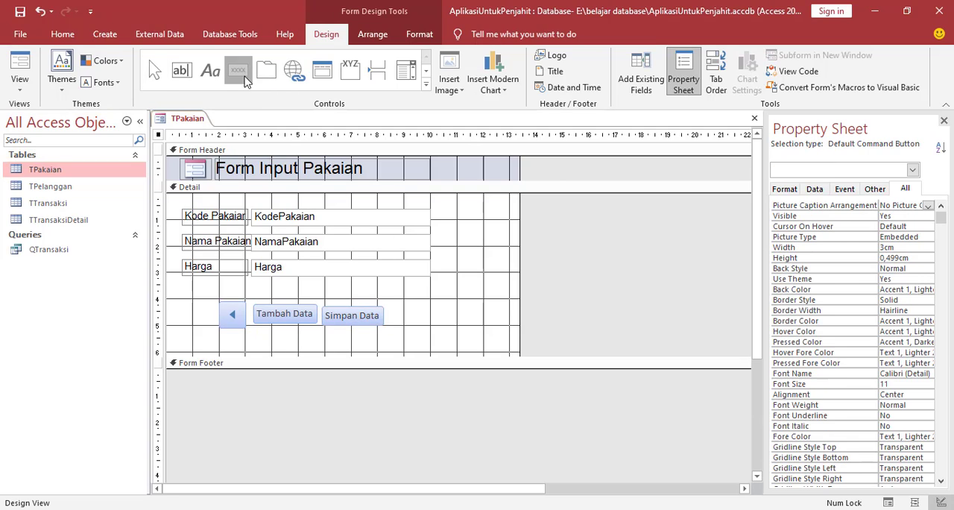
{"action": "left_click_drag", "start_coordinate": [393, 309], "coordinate": [439, 325]}
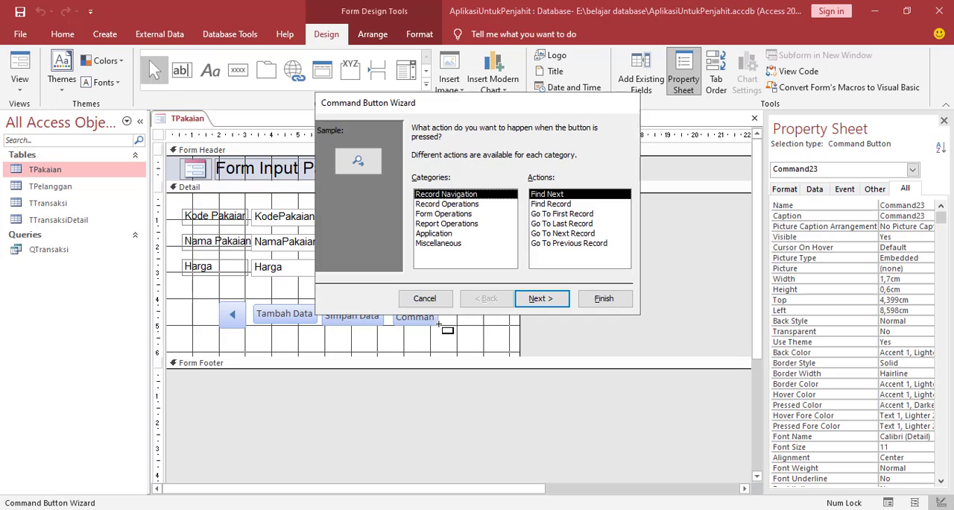
{"action": "left_click", "coordinate": [449, 204]}
{"action": "left_click", "coordinate": [543, 205]}
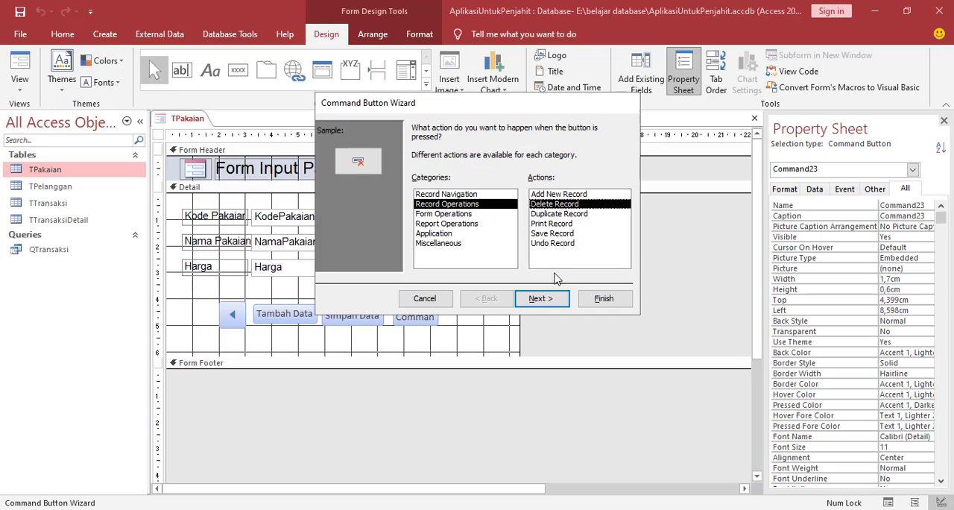
{"action": "left_click", "coordinate": [542, 298]}
{"action": "left_click", "coordinate": [419, 184]}
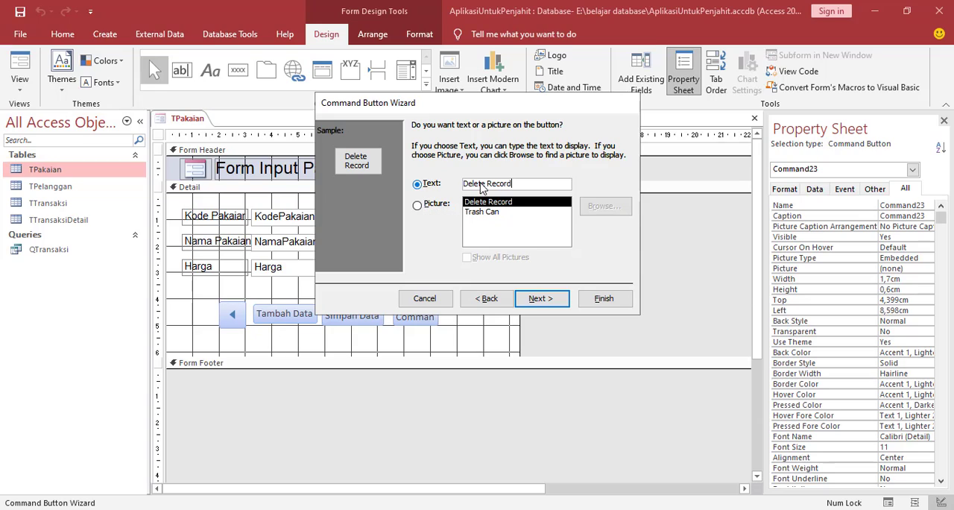
{"action": "left_click_drag", "start_coordinate": [517, 184], "coordinate": [444, 185]}
{"action": "type", "text": "H"}
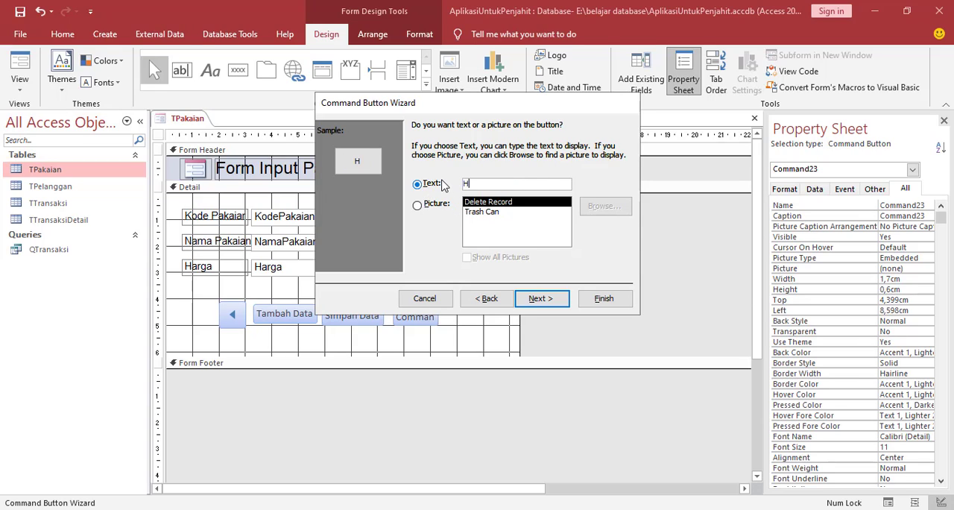
{"action": "type", "text": "apus data"}
{"action": "key", "text": "BackSpace"}
{"action": "key", "text": "BackSpace"}
{"action": "key", "text": "BackSpace"}
{"action": "key", "text": "BackSpace"}
{"action": "type", "text": "Data"}
{"action": "left_click", "coordinate": [604, 298]}
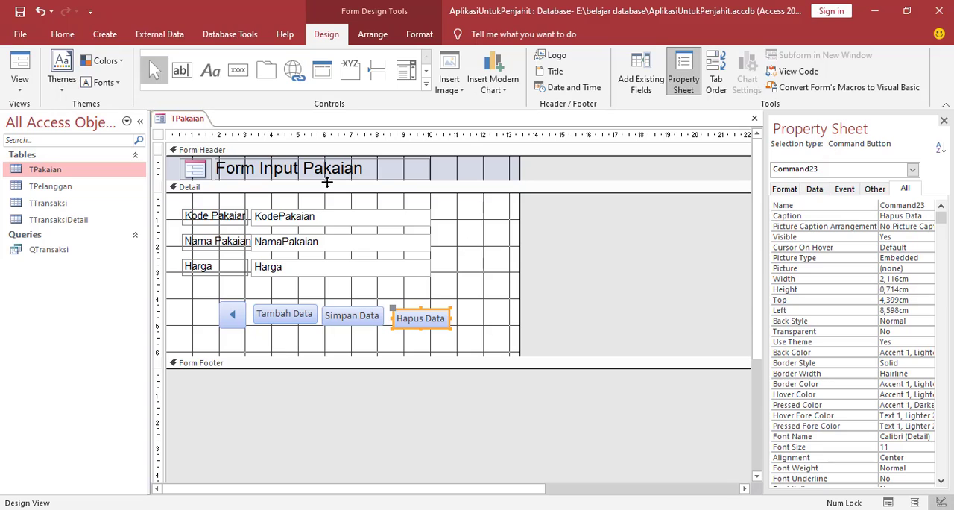
- Add a command button beside Hapus Data with the Record Navigation action Go To Next Record and the Go To Next picture
{"action": "left_click", "coordinate": [237, 72]}
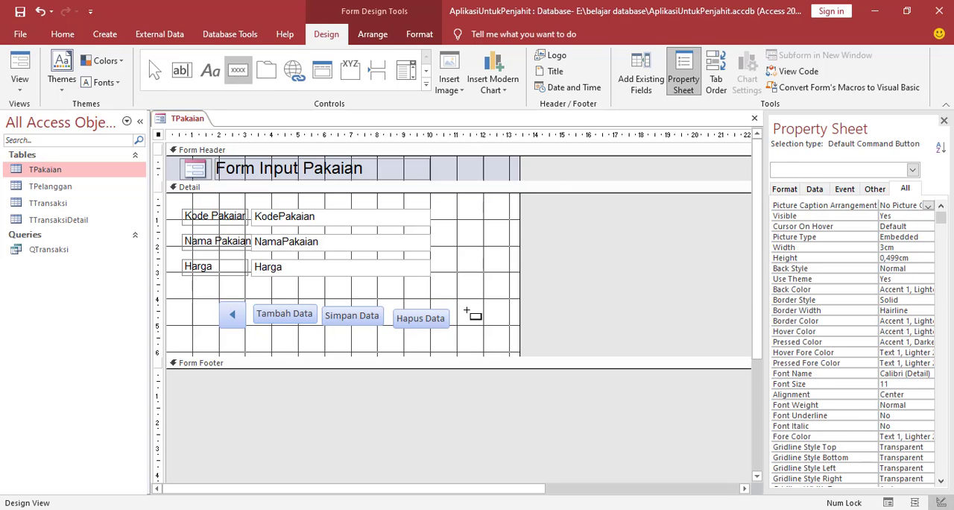
{"action": "left_click_drag", "start_coordinate": [457, 309], "coordinate": [490, 326]}
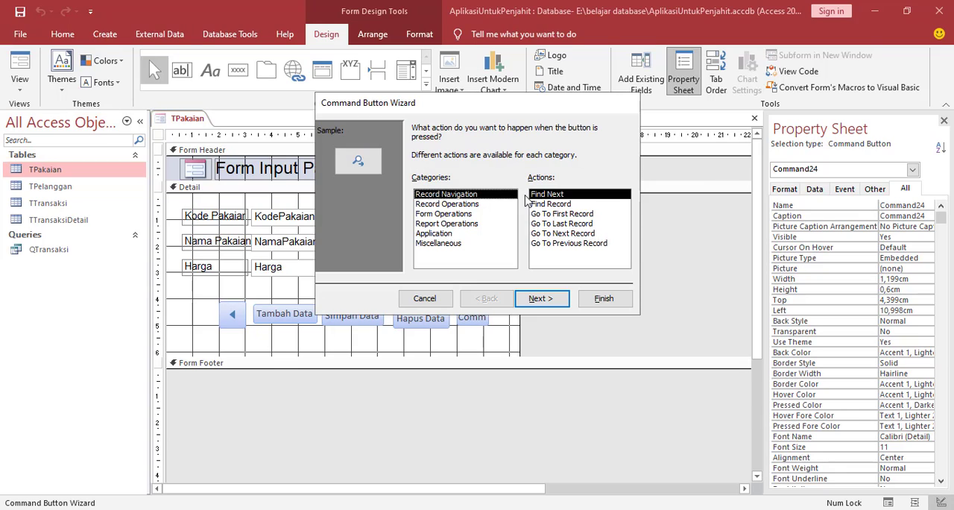
{"action": "left_click", "coordinate": [551, 235]}
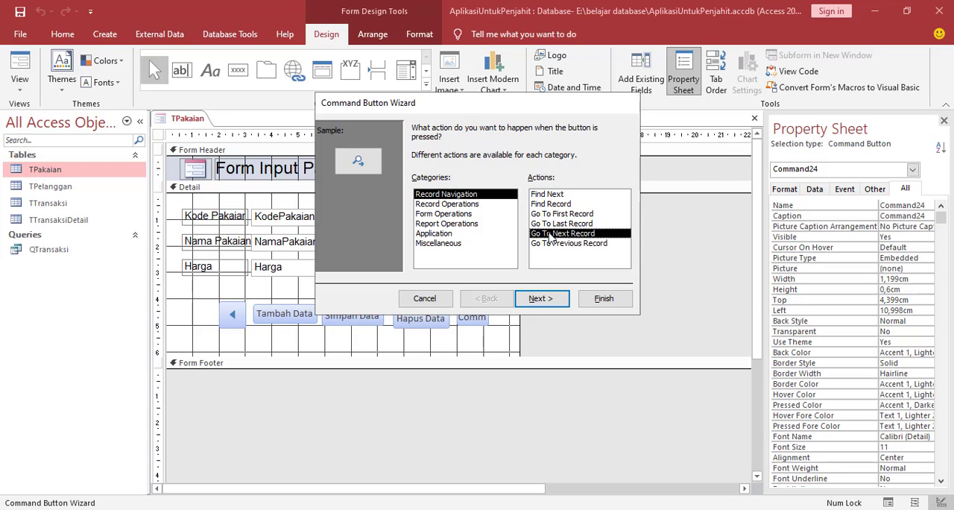
{"action": "left_click", "coordinate": [558, 300]}
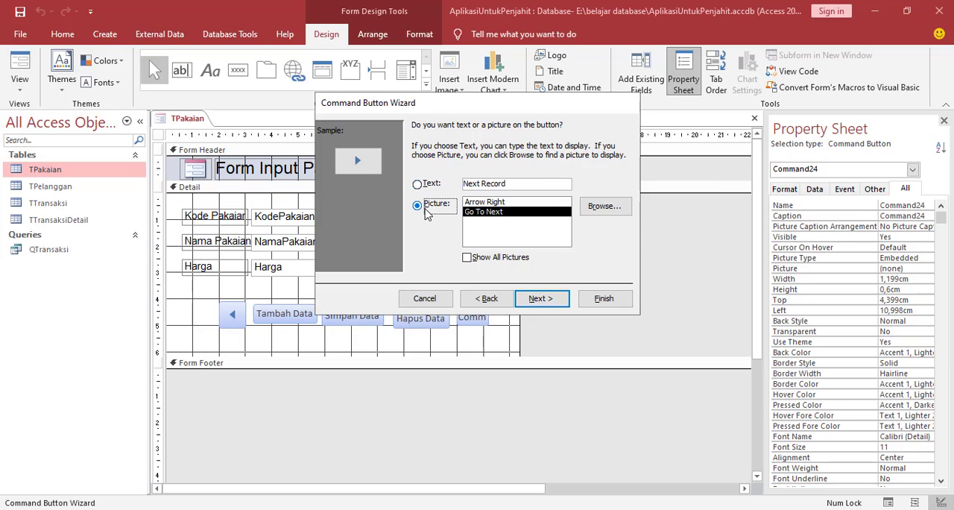
{"action": "left_click", "coordinate": [604, 299]}
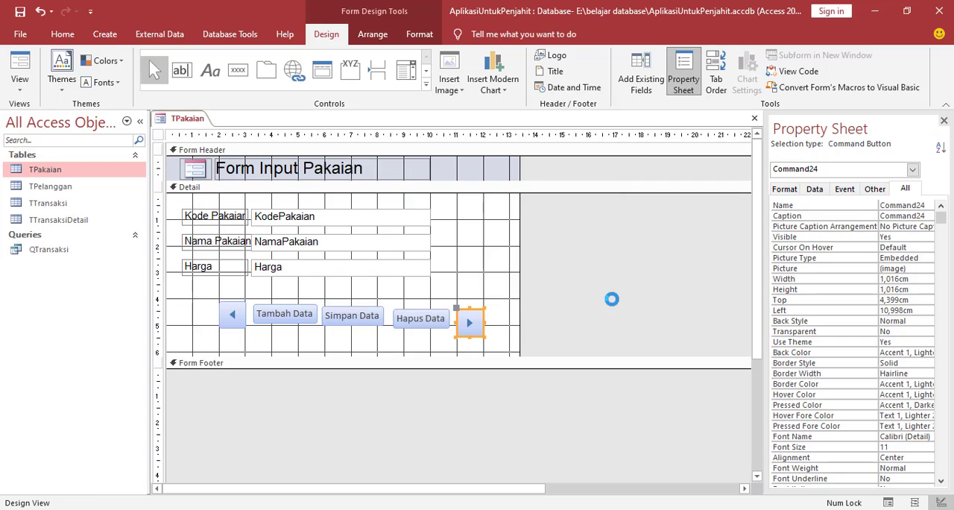
{"action": "left_click", "coordinate": [528, 310]}
{"action": "left_click", "coordinate": [506, 310]}
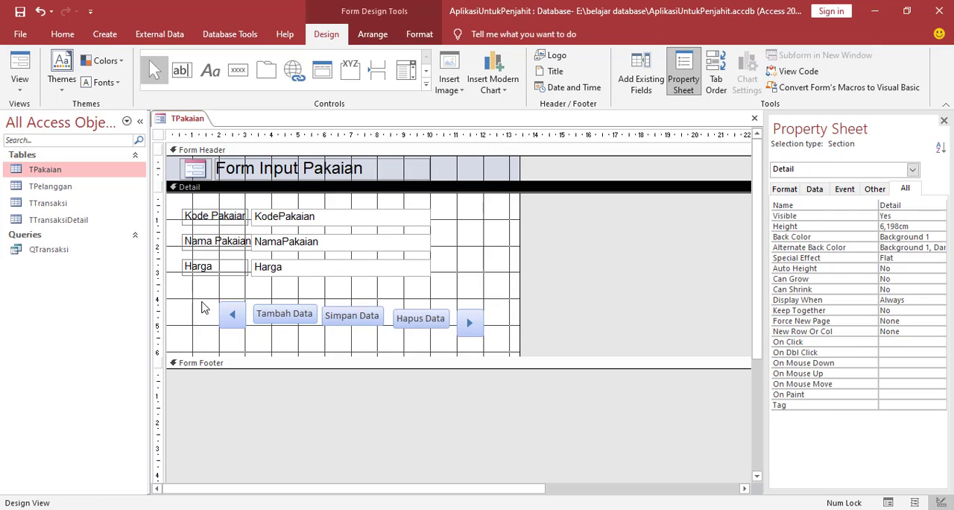
- Arrange the five command buttons in a Tabular layout and shift the row about 1.5 cm to the left
{"action": "left_click_drag", "start_coordinate": [199, 299], "coordinate": [502, 349]}
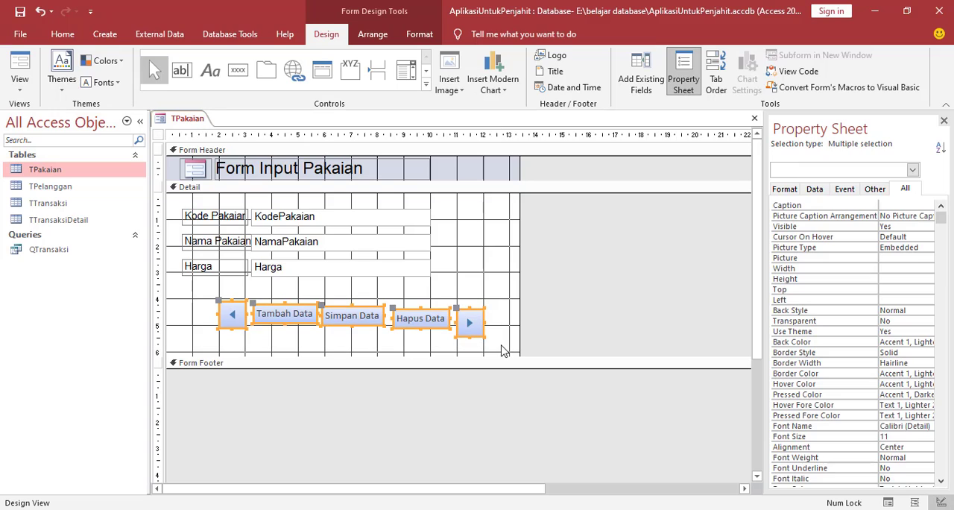
{"action": "left_click", "coordinate": [379, 39]}
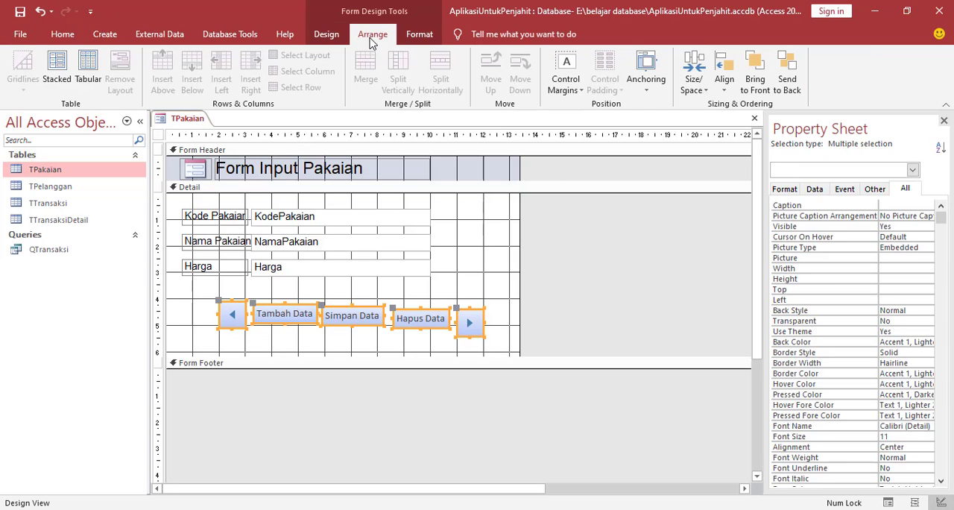
{"action": "left_click", "coordinate": [88, 69]}
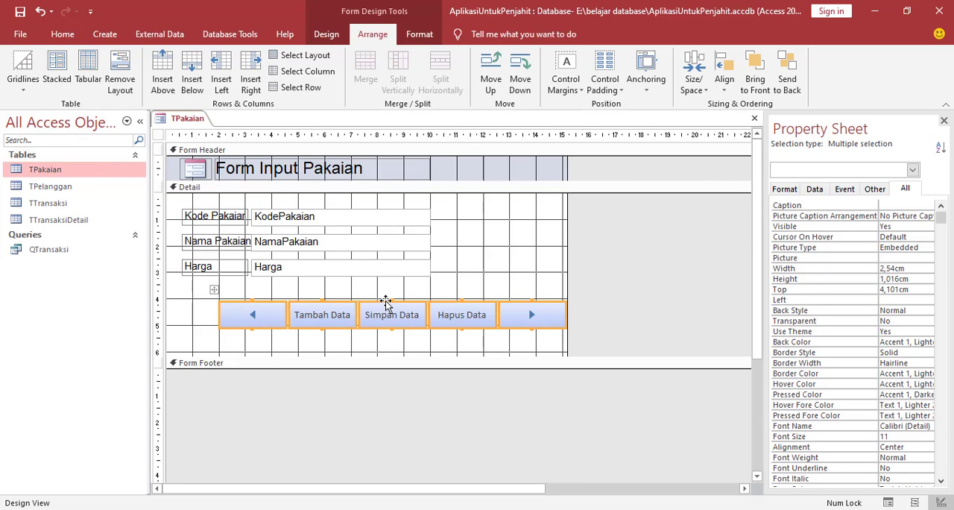
{"action": "left_click_drag", "start_coordinate": [385, 302], "coordinate": [347, 303]}
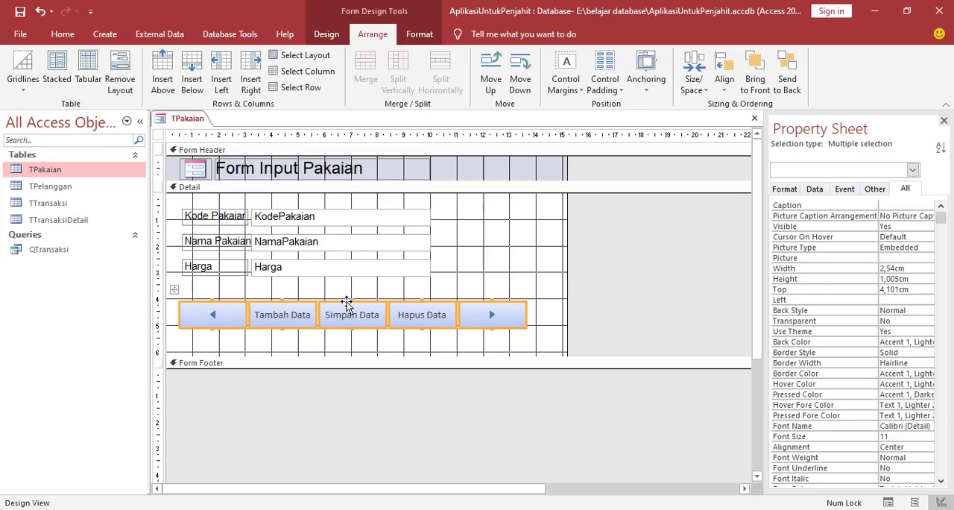
- Arrange the Kode Pakaian, Nama Pakaian and Harga labels and fields in a Stacked layout
{"action": "left_click", "coordinate": [449, 283]}
{"action": "left_click_drag", "start_coordinate": [175, 203], "coordinate": [466, 278]}
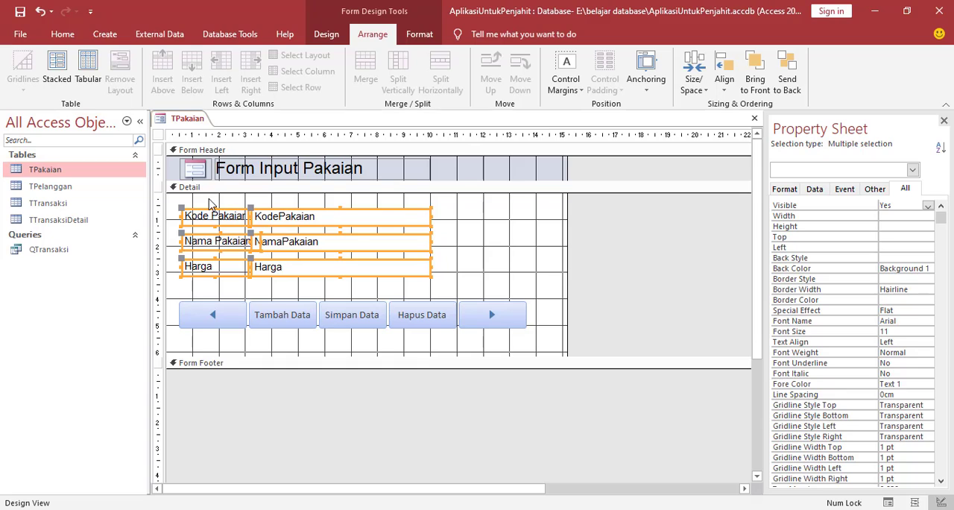
{"action": "left_click", "coordinate": [59, 70]}
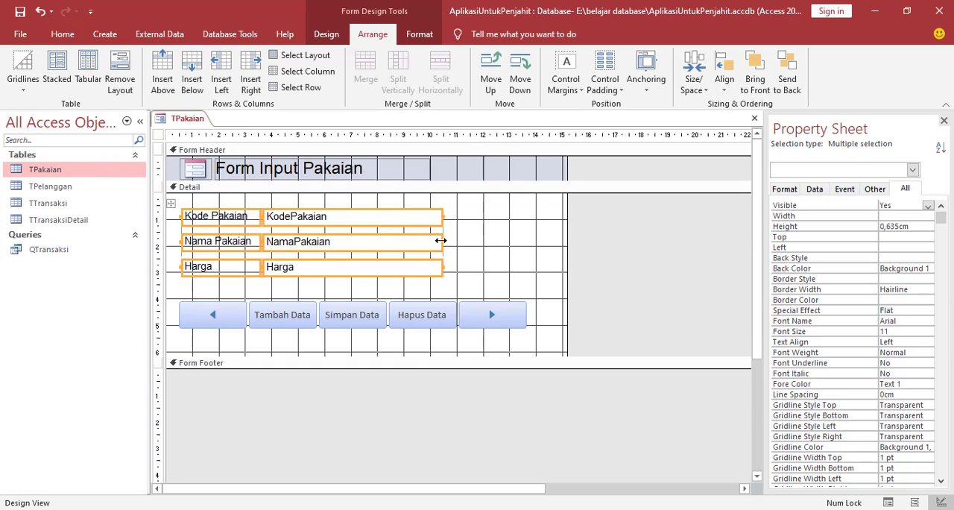
- Widen the stacked labels and fields to end at about 12.8 cm and narrow the form to about 14.5 cm
{"action": "left_click_drag", "start_coordinate": [443, 241], "coordinate": [512, 243]}
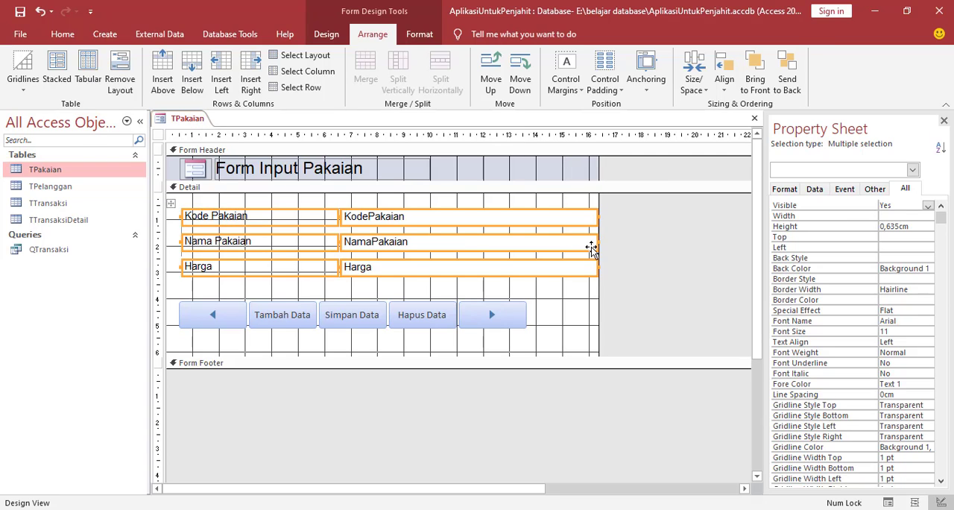
{"action": "left_click_drag", "start_coordinate": [598, 242], "coordinate": [549, 247]}
{"action": "left_click", "coordinate": [555, 246]}
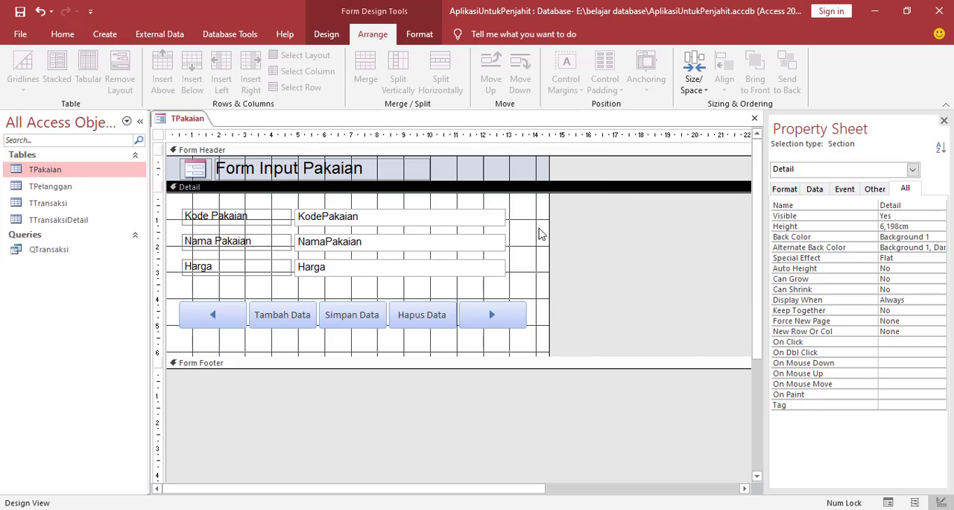
- Save the form under the name FPakaian
{"action": "right_click", "coordinate": [185, 123]}
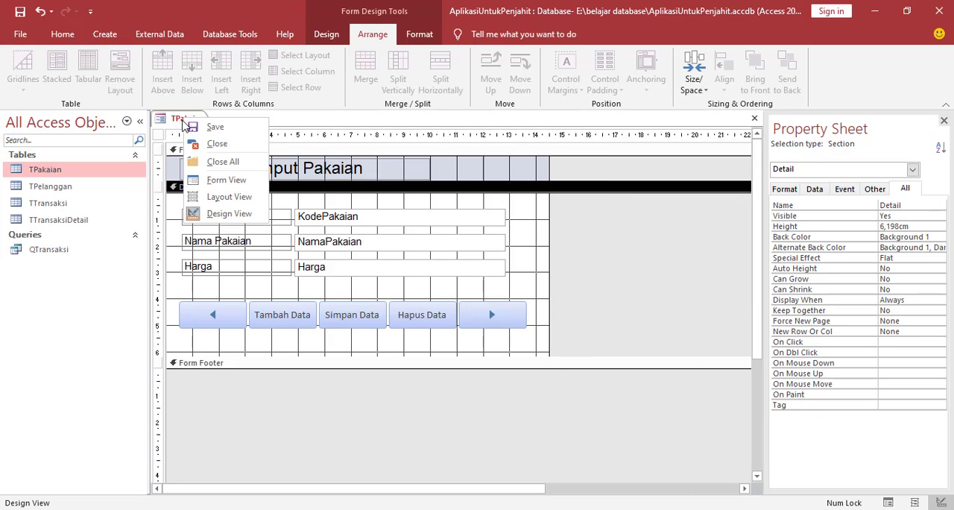
{"action": "left_click", "coordinate": [196, 127]}
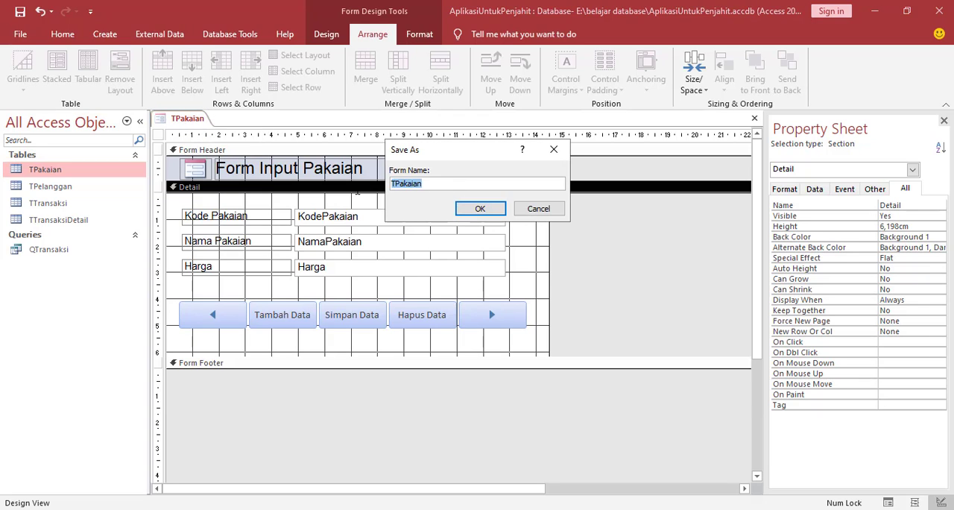
{"action": "type", "text": "F"}
{"action": "left_click", "coordinate": [474, 212]}
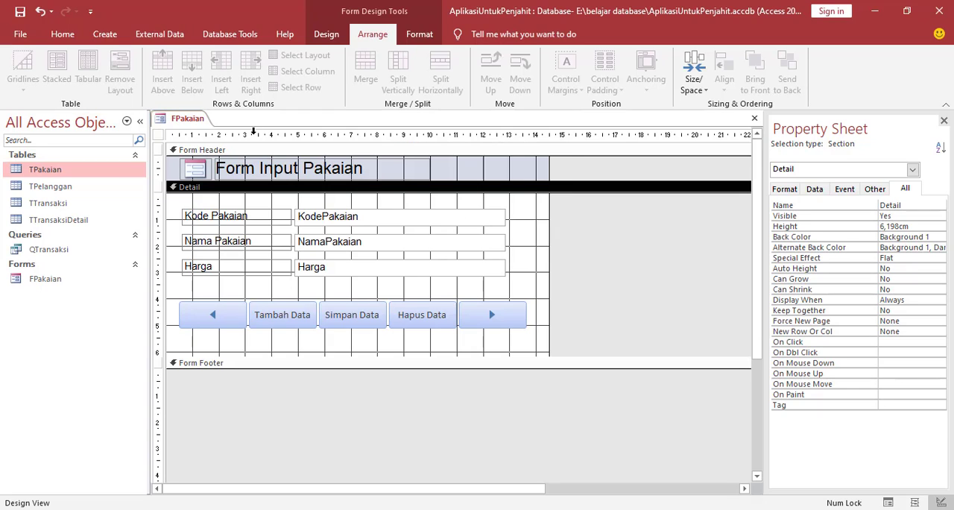
- Switch to Form View and enter a clothing record with code 1001, name Celana Pendek and price 12000
{"action": "right_click", "coordinate": [188, 119]}
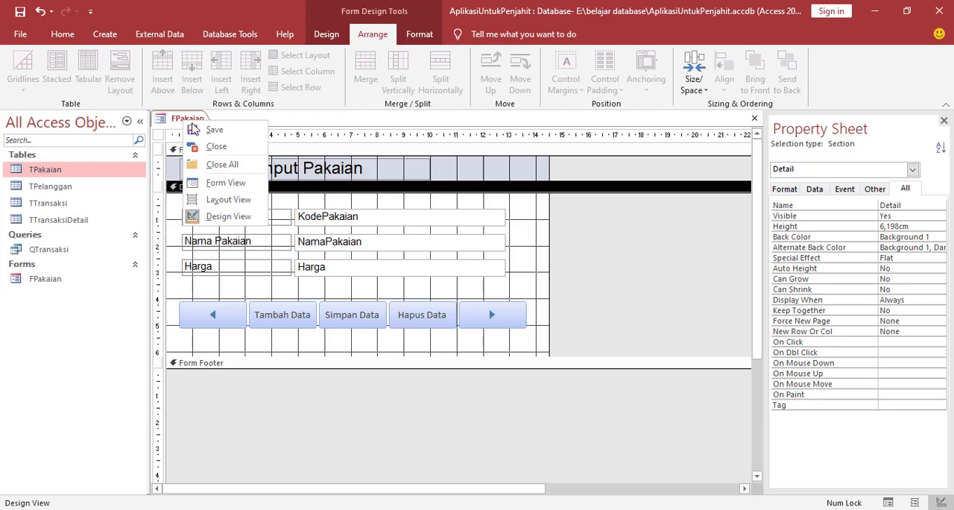
{"action": "left_click", "coordinate": [233, 186]}
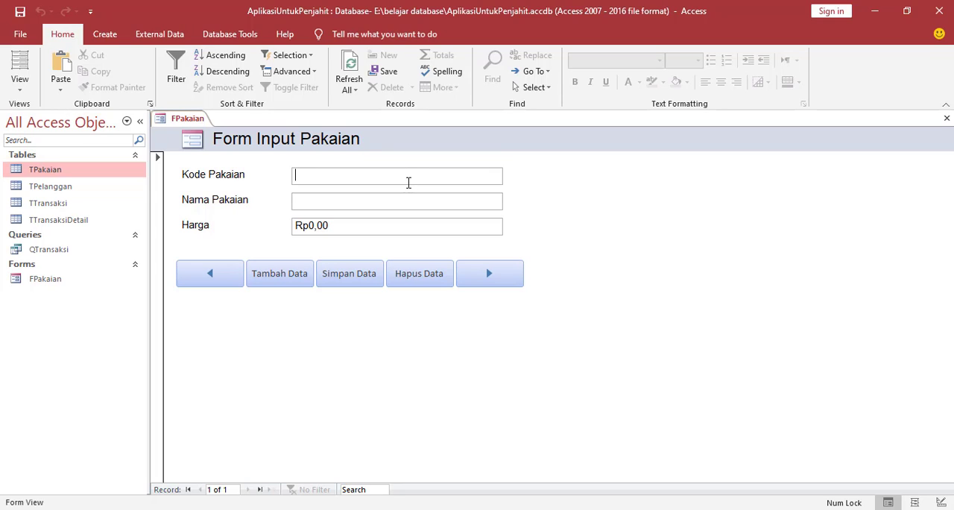
{"action": "type", "text": "1001"}
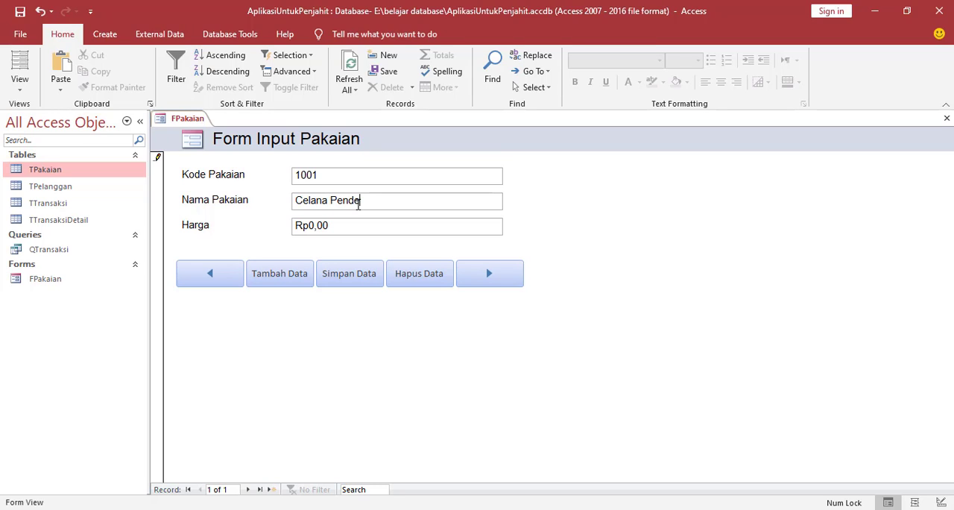
{"action": "left_click_drag", "start_coordinate": [340, 225], "coordinate": [296, 228]}
{"action": "type", "text": "12000"}
- Add a second record with code 1002, name Celana Panjang and price 20000, and advance to a new blank record with Tambah Data
{"action": "left_click", "coordinate": [284, 276]}
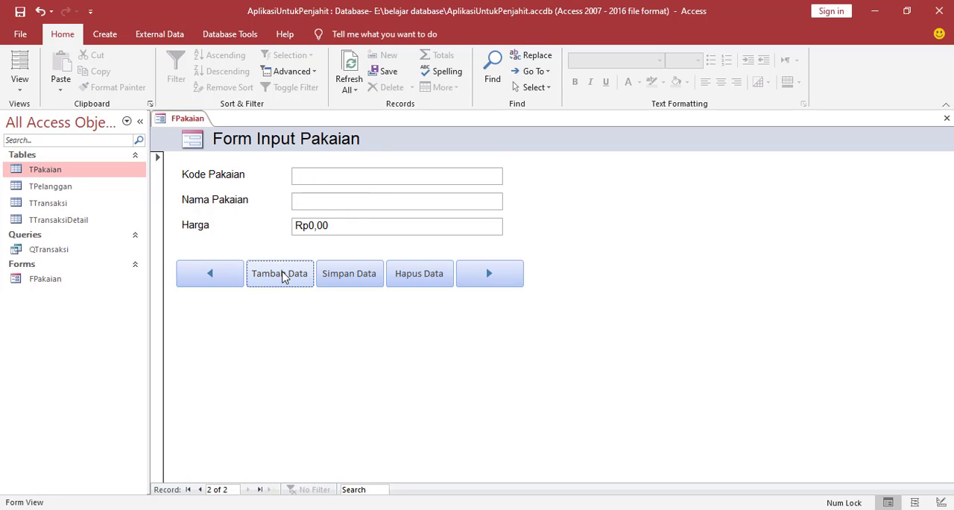
{"action": "left_click", "coordinate": [298, 174]}
{"action": "type", "text": "1002"}
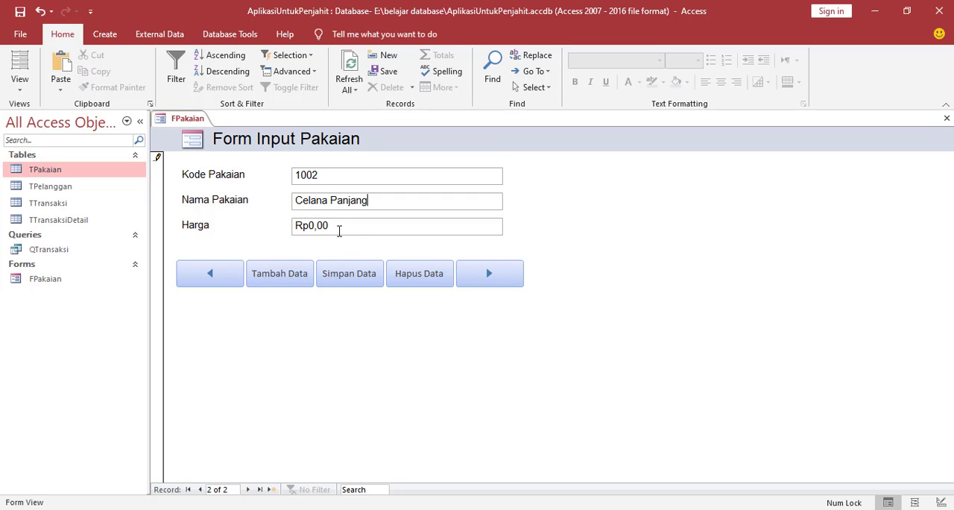
{"action": "left_click_drag", "start_coordinate": [340, 228], "coordinate": [273, 224]}
{"action": "type", "text": "20000"}
{"action": "left_click", "coordinate": [281, 278]}
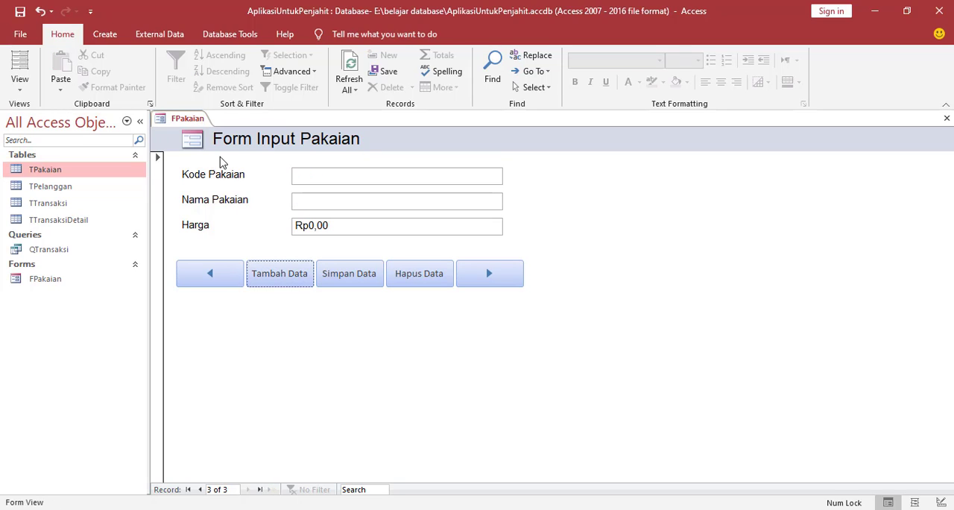
- Test the form's next-record and previous-record buttons, going back to the first record, and close the form
{"action": "left_click", "coordinate": [521, 281]}
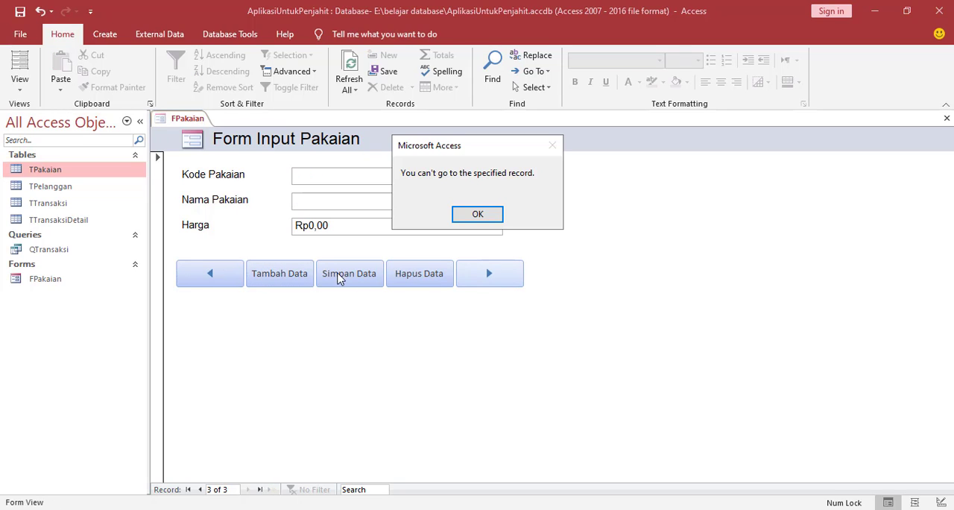
{"action": "left_click", "coordinate": [474, 216]}
{"action": "left_click", "coordinate": [216, 275]}
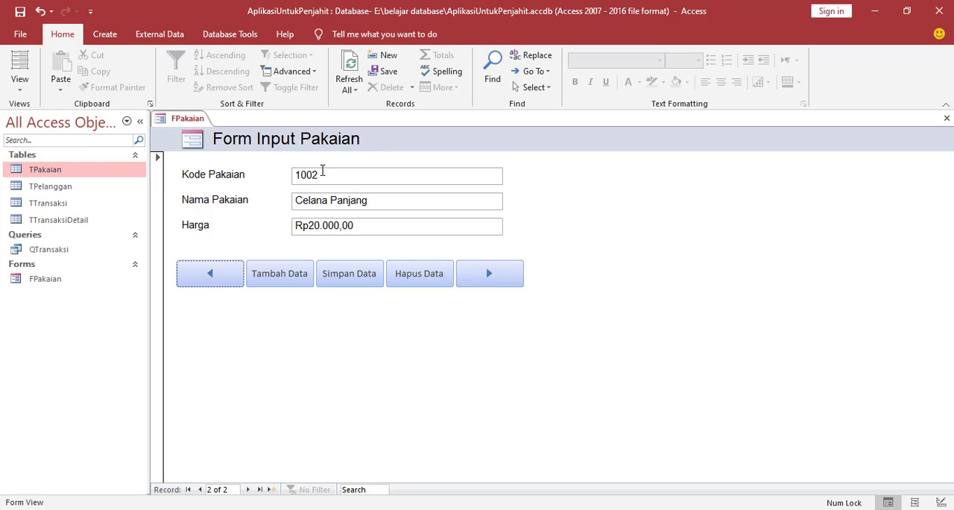
{"action": "left_click", "coordinate": [220, 277]}
{"action": "right_click", "coordinate": [575, 196]}
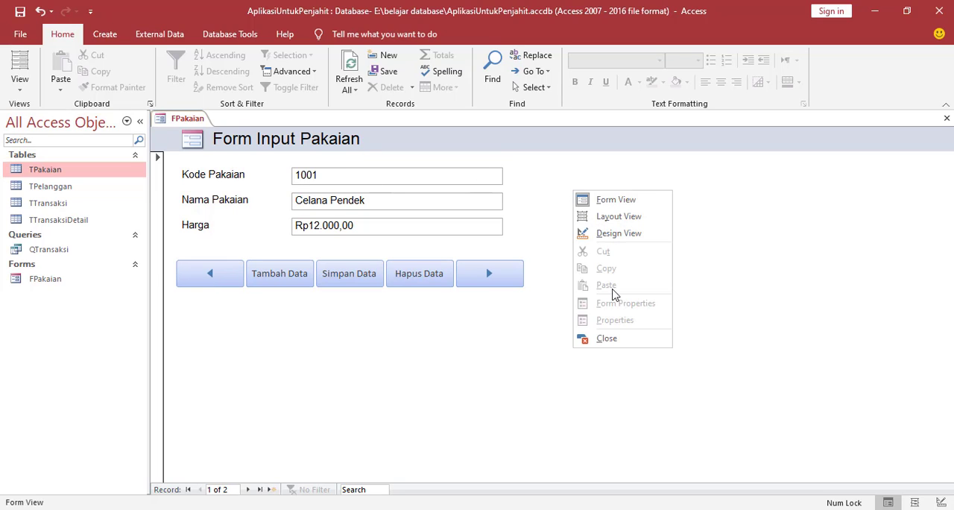
{"action": "left_click", "coordinate": [606, 340]}
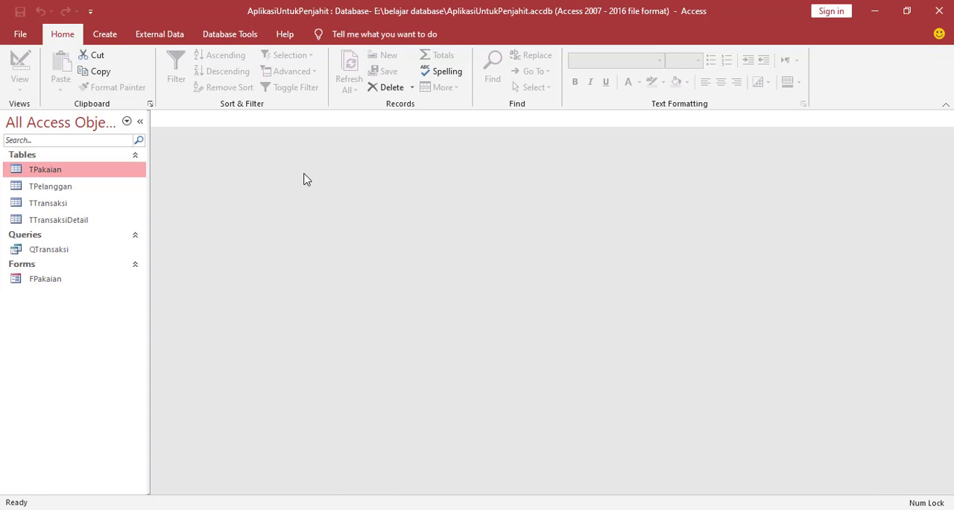
- Reopen FPakaian in Design View and widen the form to about 16 cm
{"action": "right_click", "coordinate": [30, 283]}
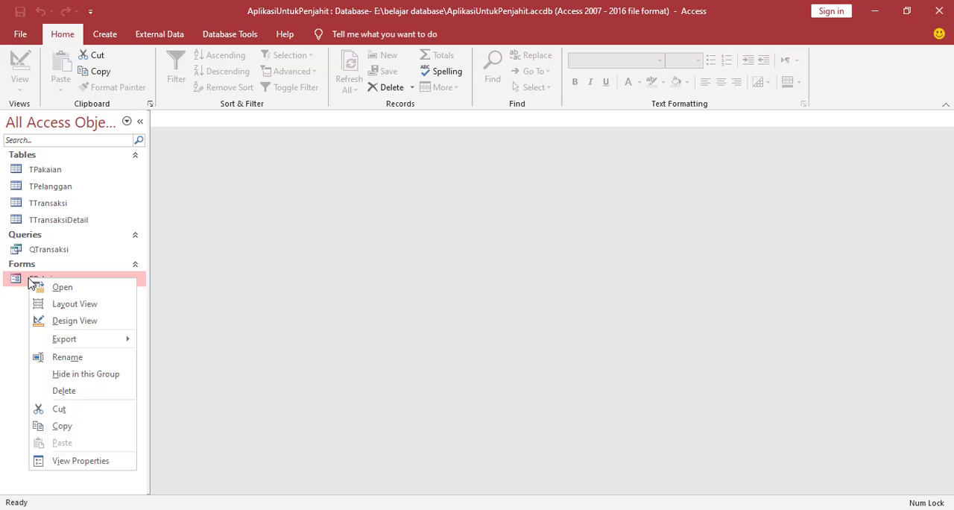
{"action": "left_click", "coordinate": [80, 328]}
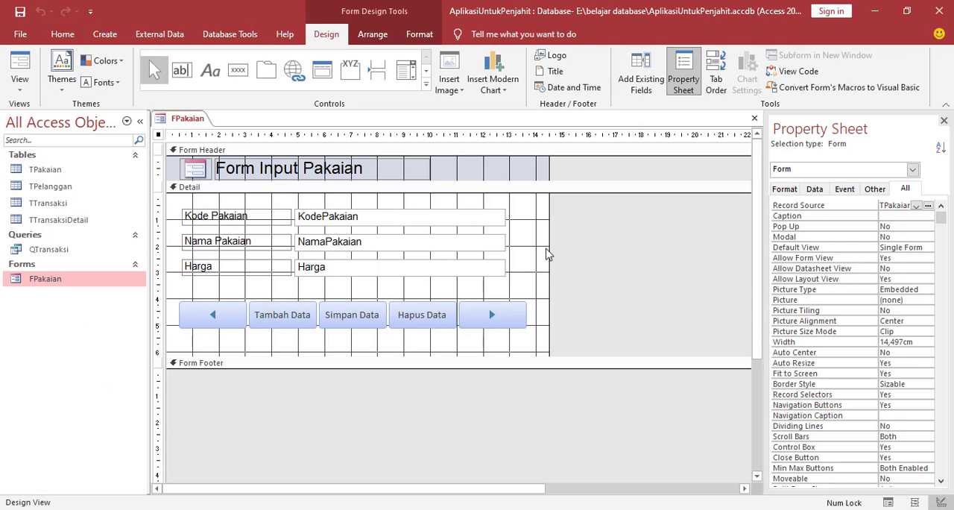
{"action": "left_click_drag", "start_coordinate": [549, 247], "coordinate": [588, 249]}
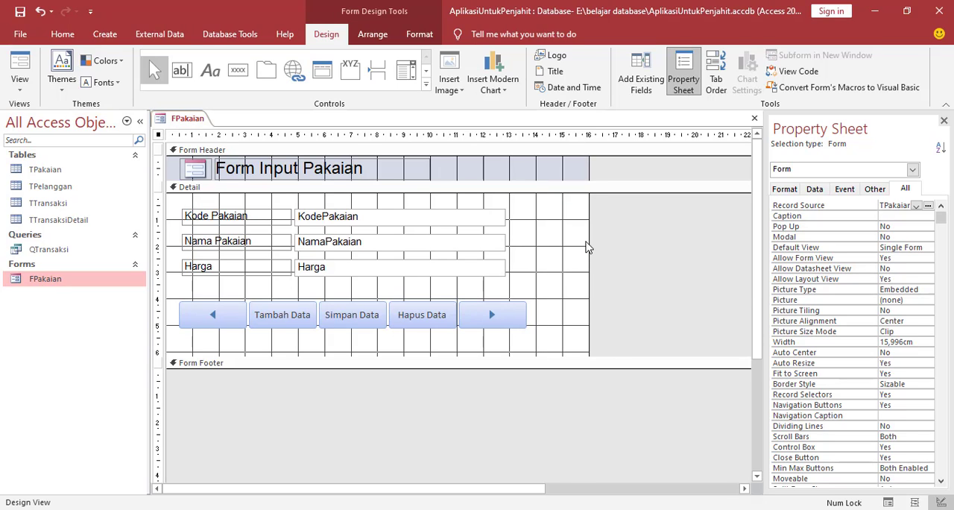
- Add a Close Form command button with the Exit Doorway picture and place it about 14.6 cm across and 0.3 cm down in the Detail section
{"action": "left_click", "coordinate": [238, 70]}
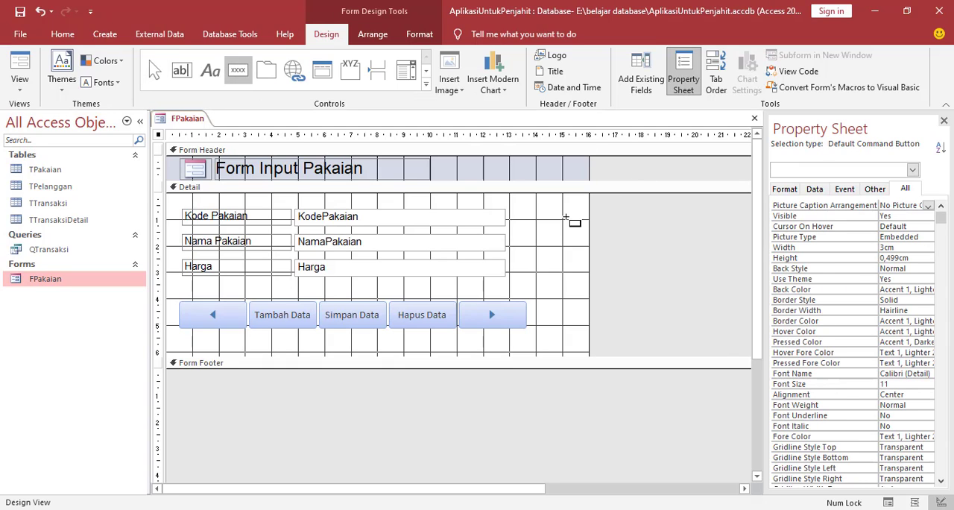
{"action": "left_click_drag", "start_coordinate": [536, 207], "coordinate": [575, 226]}
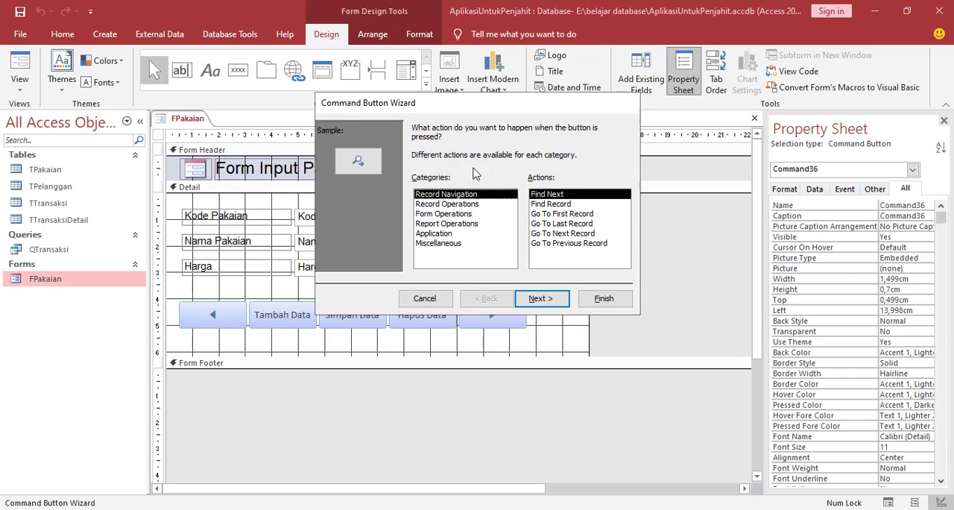
{"action": "left_click", "coordinate": [429, 215]}
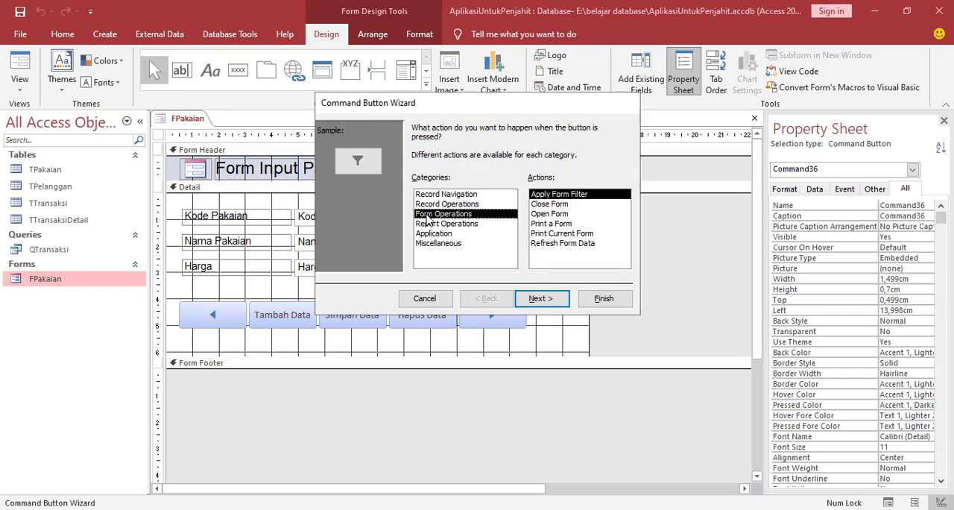
{"action": "left_click", "coordinate": [552, 204]}
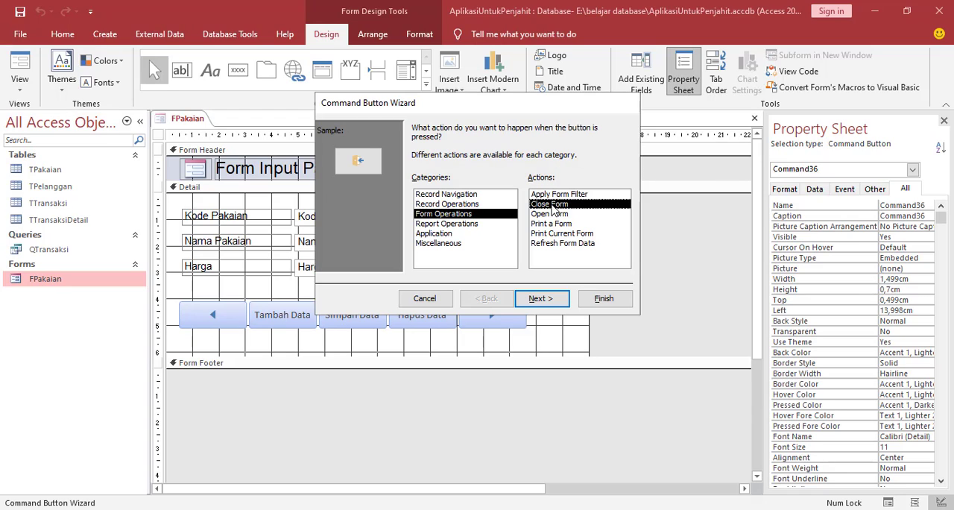
{"action": "left_click", "coordinate": [559, 300]}
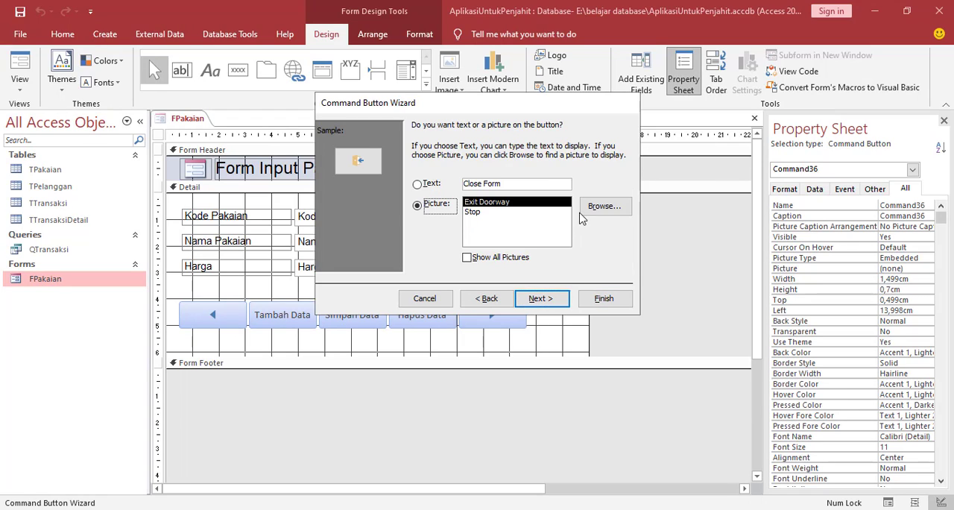
{"action": "left_click", "coordinate": [597, 303]}
{"action": "left_click", "coordinate": [563, 281]}
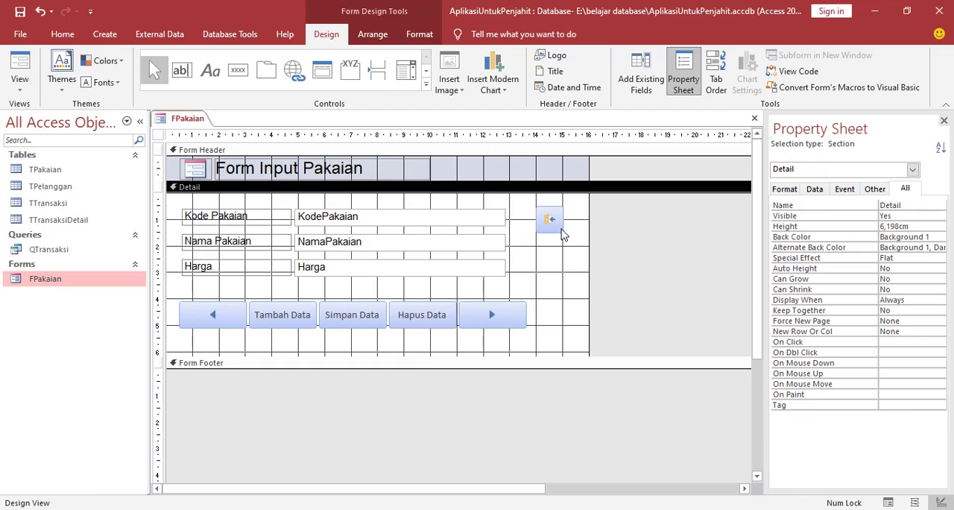
{"action": "left_click_drag", "start_coordinate": [552, 223], "coordinate": [566, 215]}
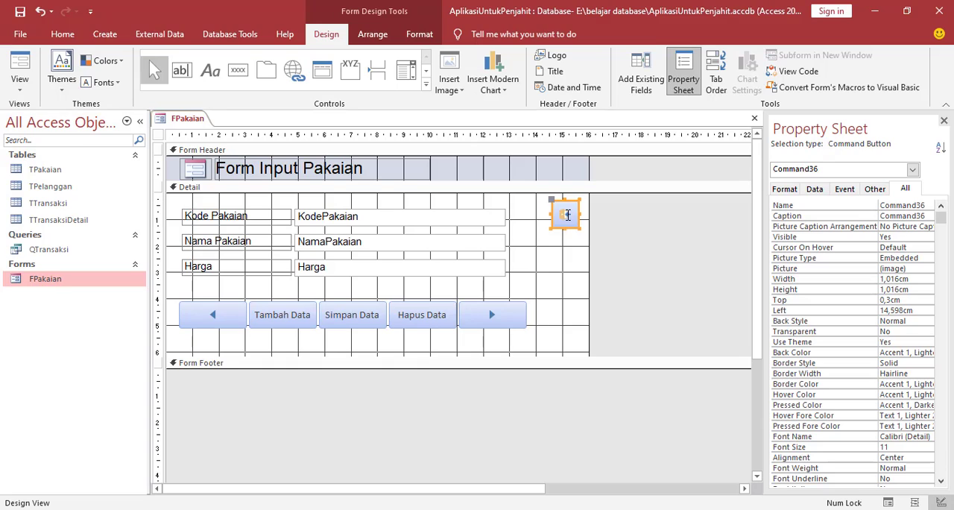
- Save the FPakaian form and check it in Form View before closing it
{"action": "right_click", "coordinate": [192, 124]}
{"action": "left_click", "coordinate": [205, 131]}
{"action": "right_click", "coordinate": [188, 121]}
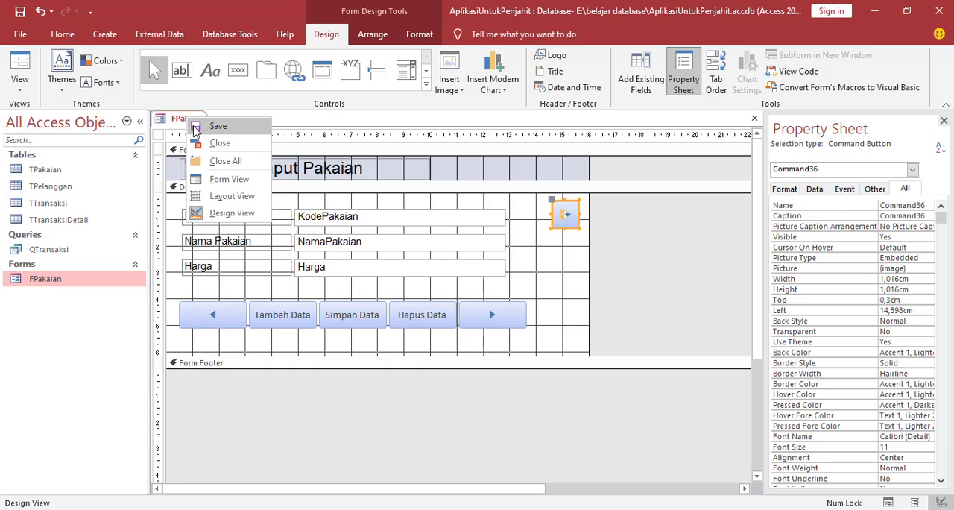
{"action": "left_click", "coordinate": [213, 178]}
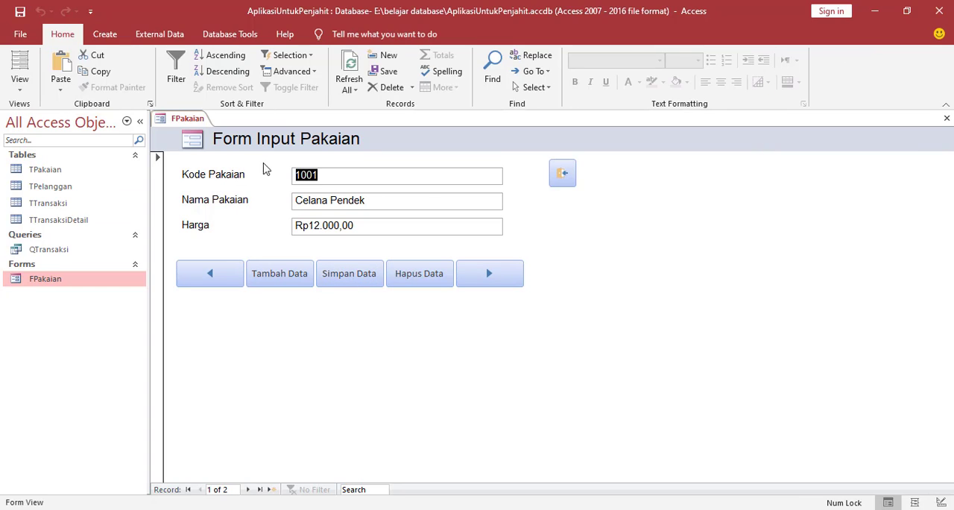
{"action": "right_click", "coordinate": [178, 120]}
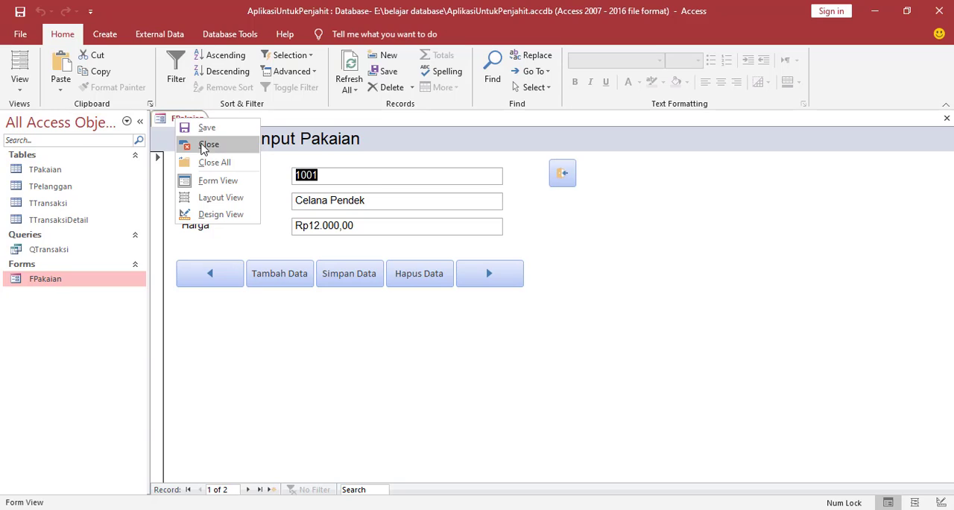
{"action": "left_click", "coordinate": [204, 146]}
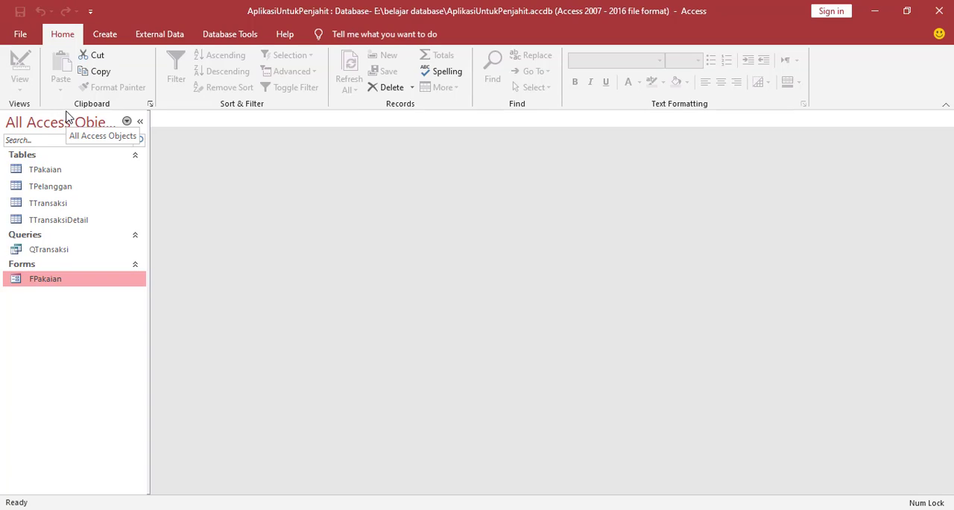
- Create a form from the TPelanggan table and delete its TTransaksi subform in Design View
{"action": "left_click", "coordinate": [41, 190]}
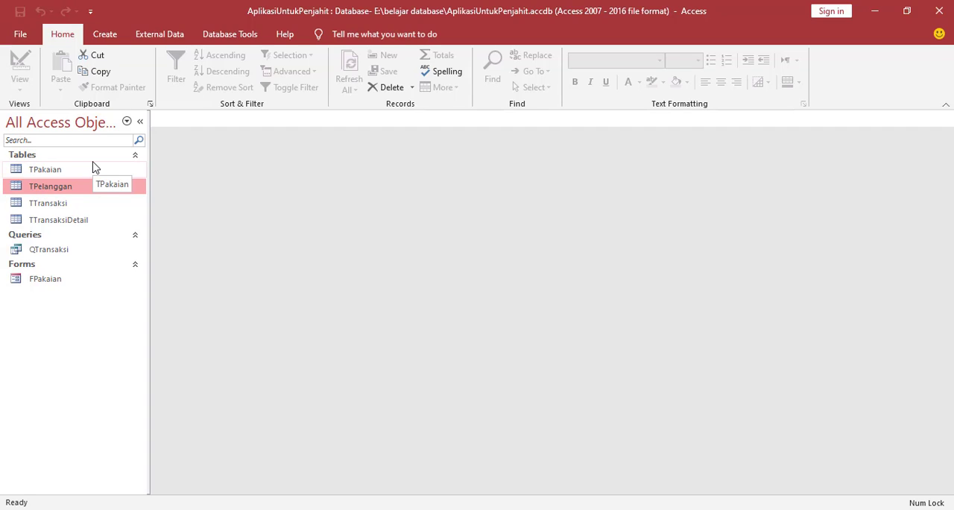
{"action": "left_click", "coordinate": [106, 34]}
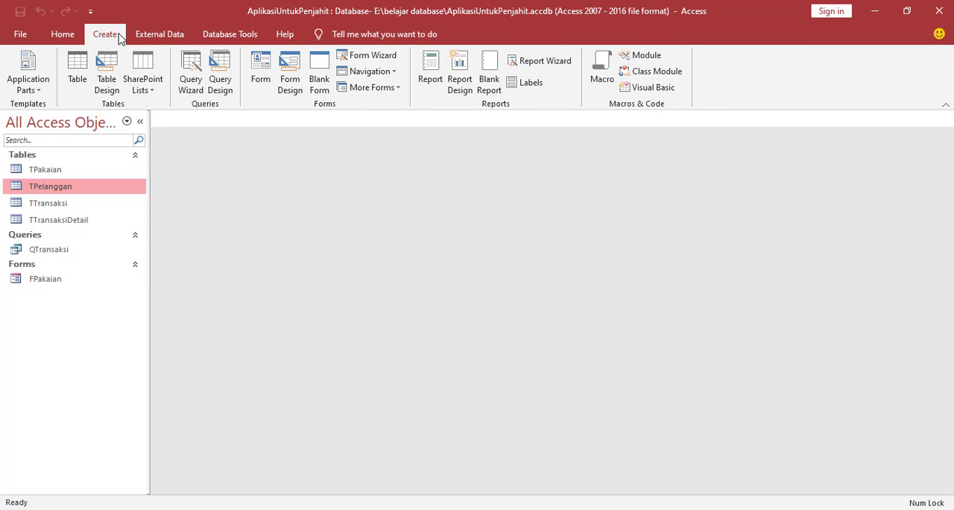
{"action": "left_click", "coordinate": [262, 73]}
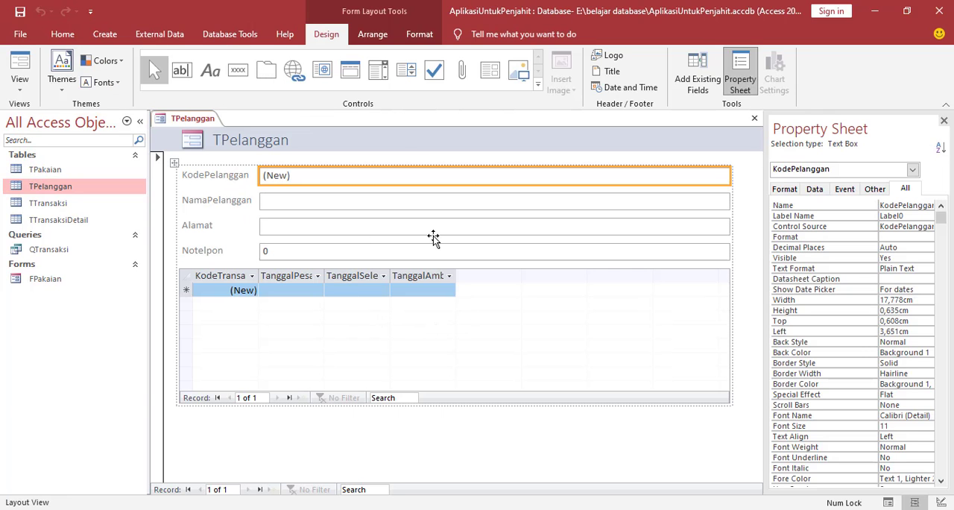
{"action": "right_click", "coordinate": [200, 120]}
{"action": "left_click", "coordinate": [242, 216]}
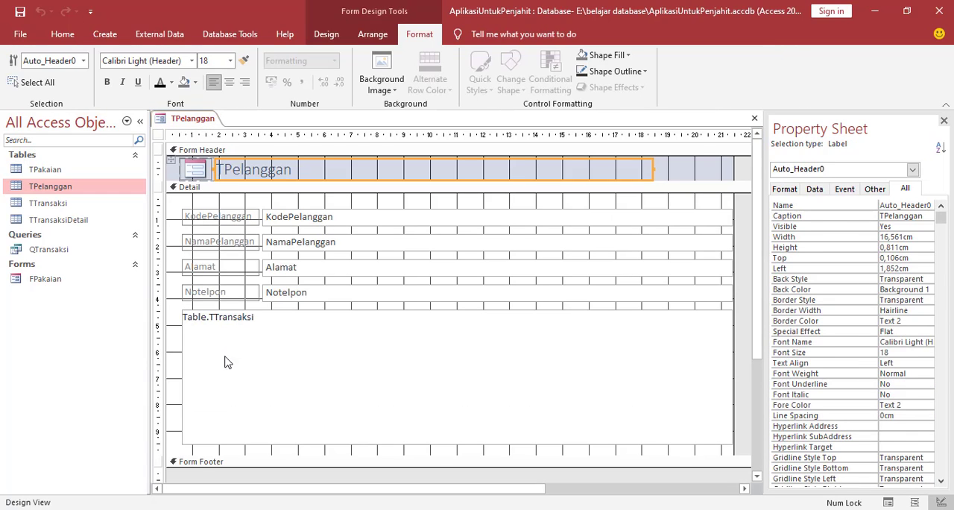
{"action": "left_click", "coordinate": [225, 361]}
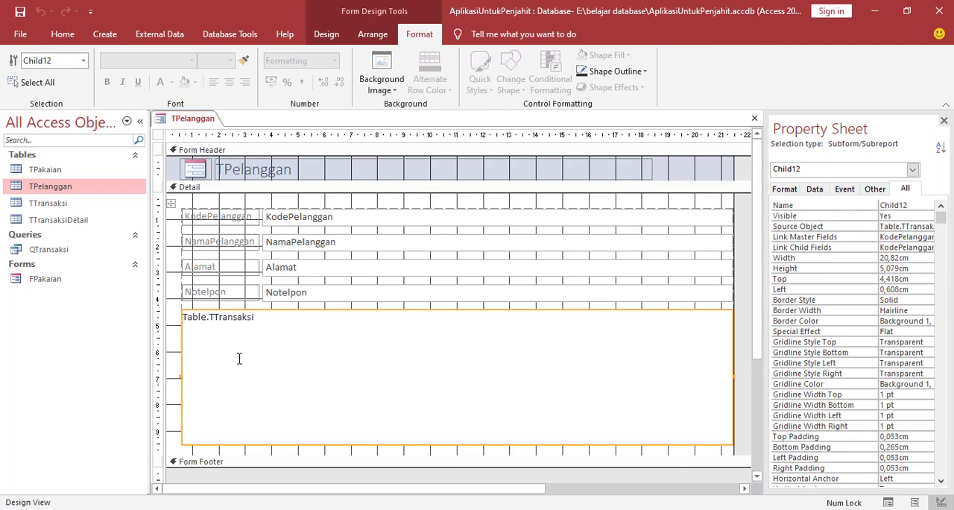
{"action": "key", "text": "Delete"}
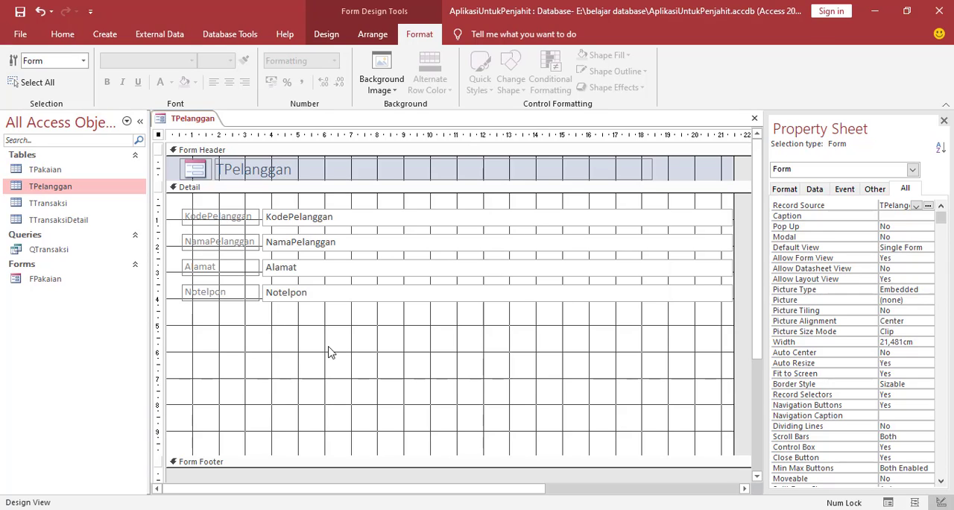
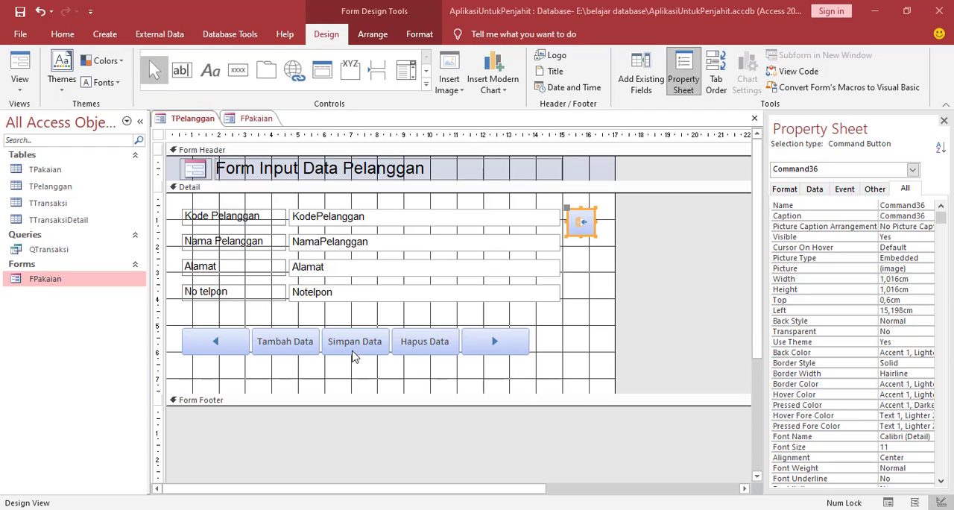
- Save the customer form under the name FPelanggan
{"action": "left_click", "coordinate": [595, 328]}
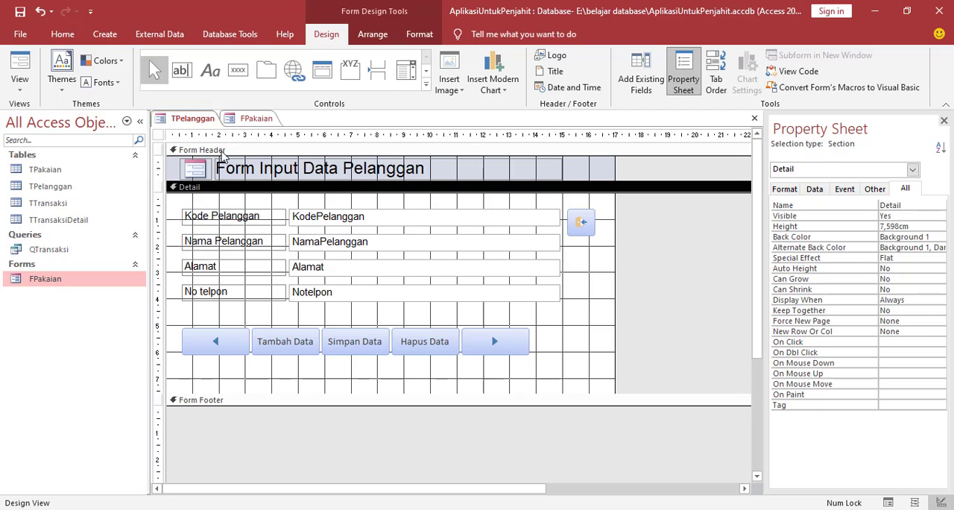
{"action": "right_click", "coordinate": [194, 120]}
{"action": "left_click", "coordinate": [224, 128]}
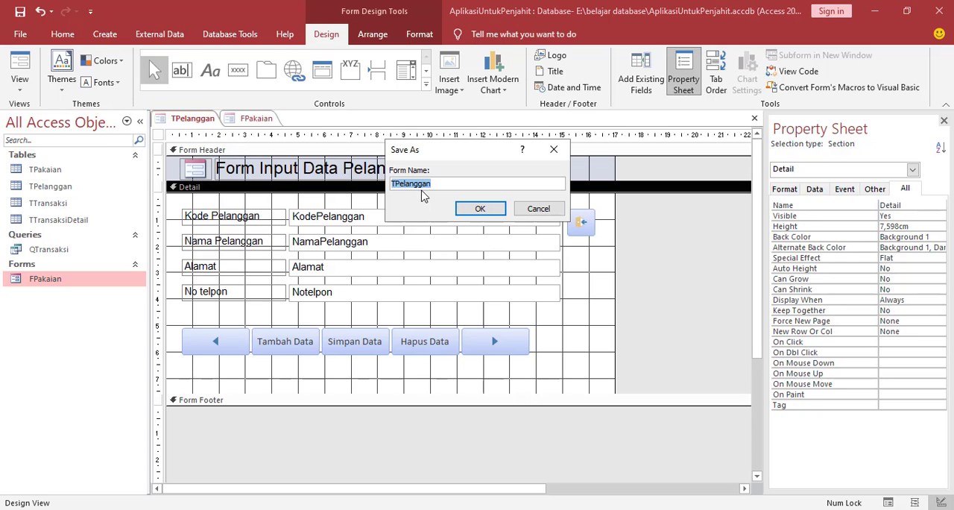
{"action": "left_click", "coordinate": [396, 185]}
{"action": "left_click_drag", "start_coordinate": [396, 184], "coordinate": [390, 183]}
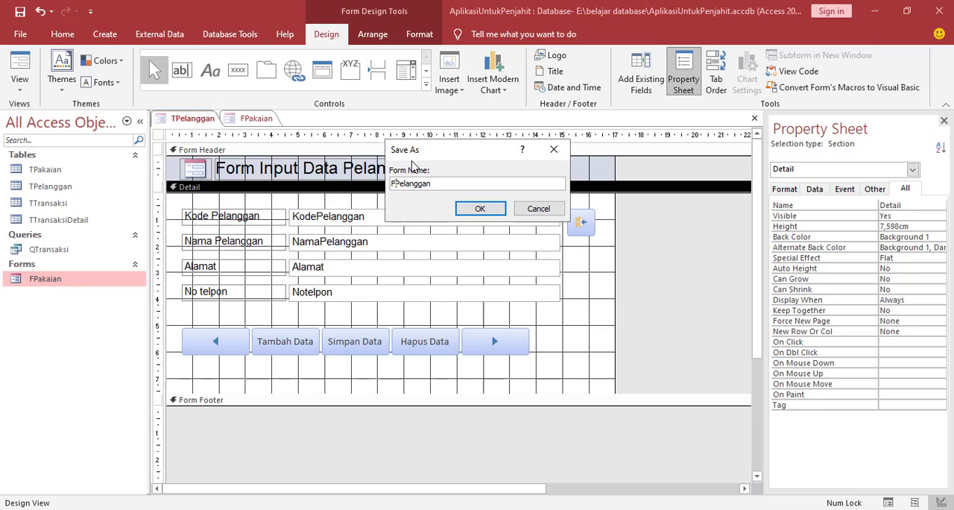
{"action": "type", "text": "F"}
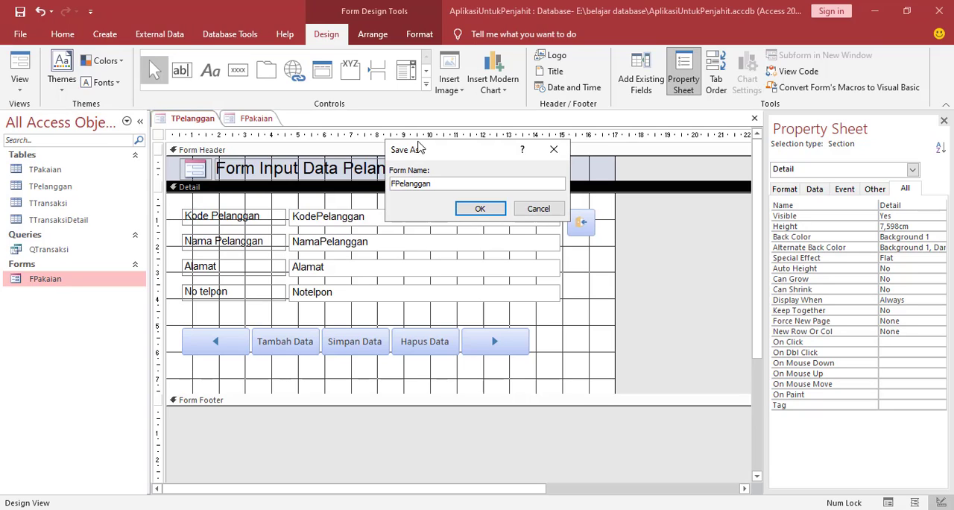
{"action": "left_click", "coordinate": [481, 209]}
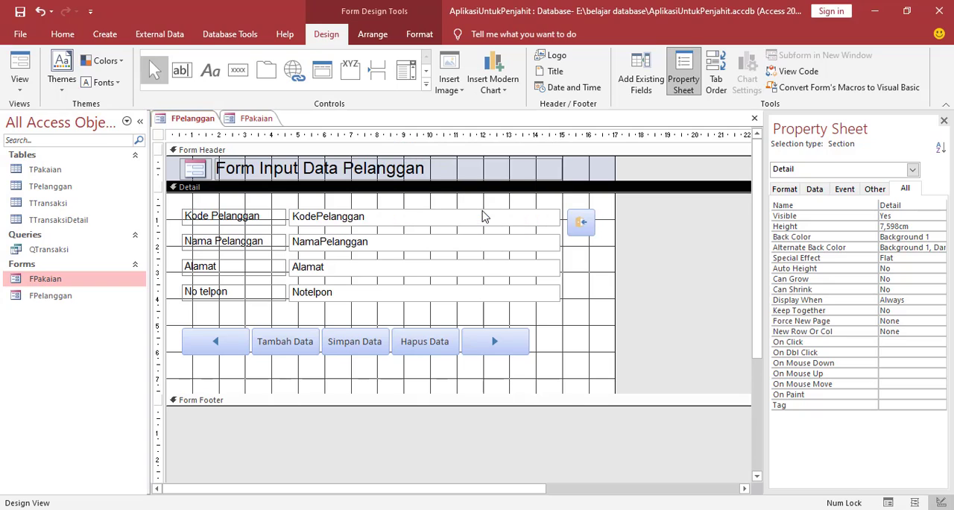
- Open FPelanggan in Form View and fill in the first customer's name, address and phone number
{"action": "right_click", "coordinate": [182, 124]}
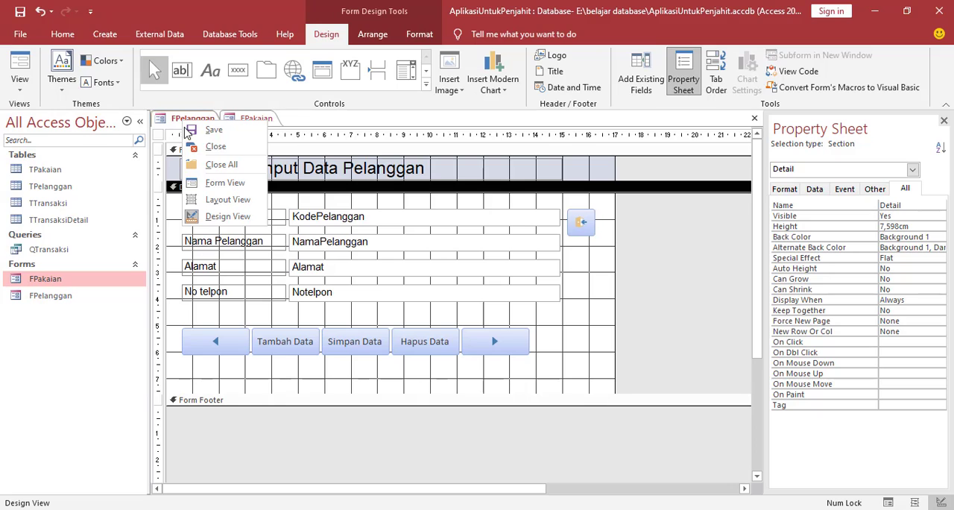
{"action": "left_click", "coordinate": [223, 183]}
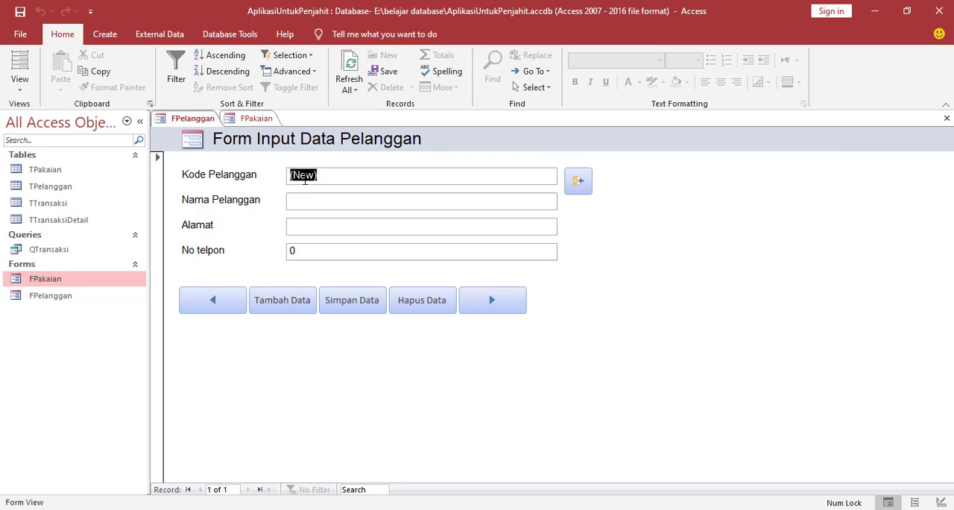
{"action": "left_click", "coordinate": [307, 206]}
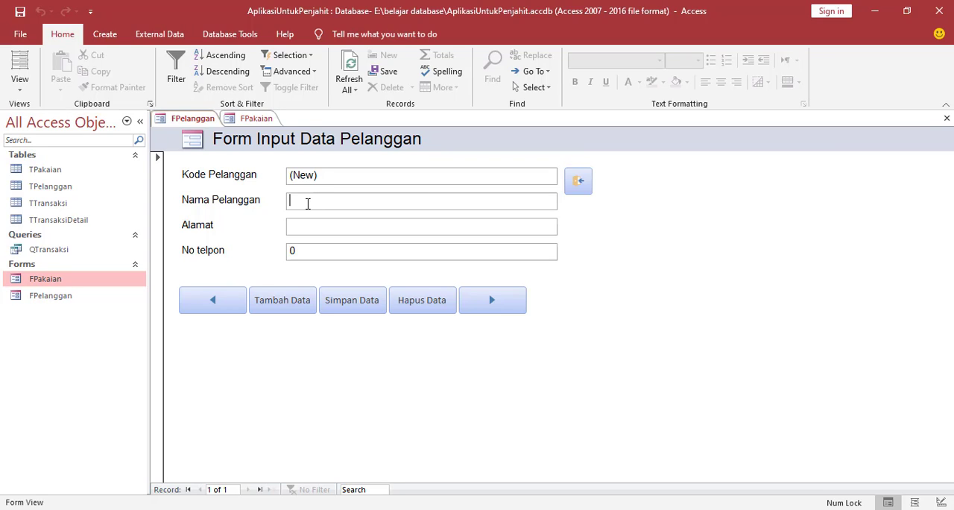
{"action": "type", "text": "Anto"}
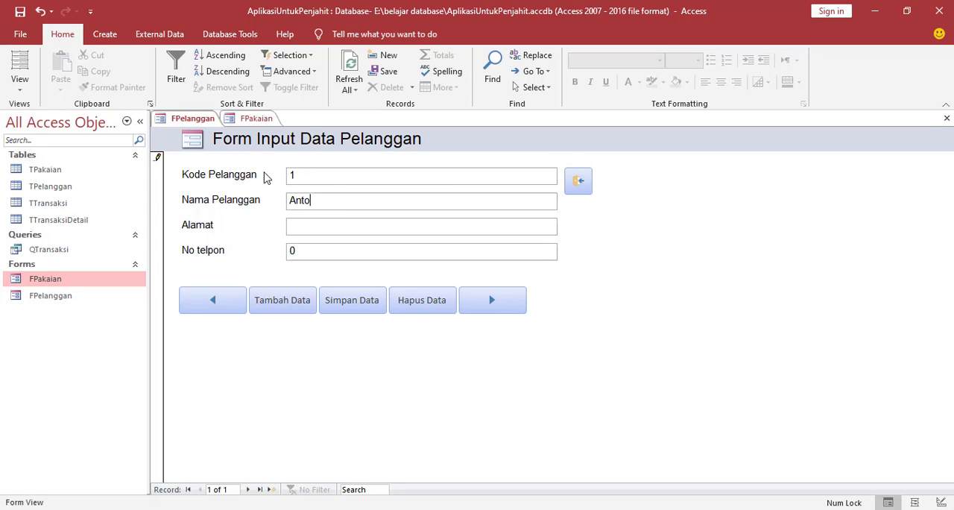
{"action": "left_click", "coordinate": [310, 226]}
{"action": "type", "text": "Jl. Banteng"}
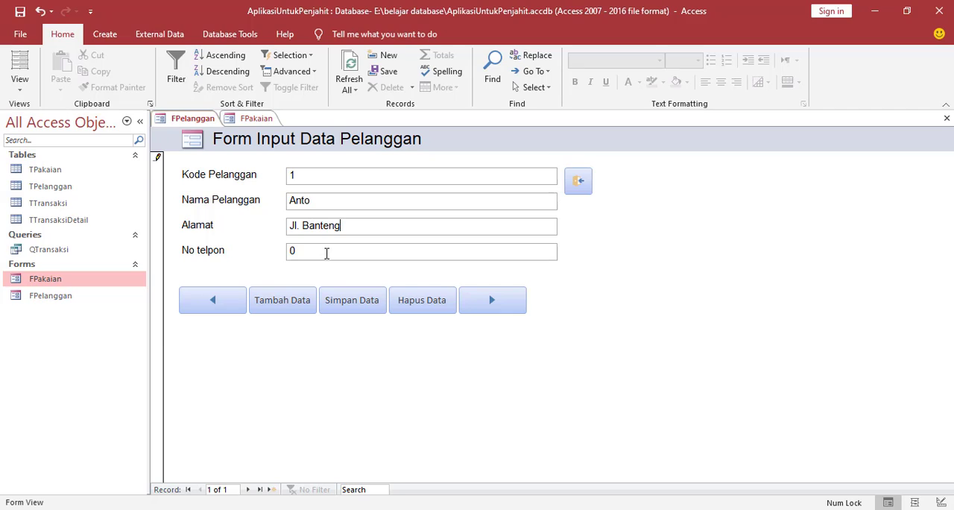
{"action": "key", "text": "Tab"}
- Add a second customer record with the customer's name, address and phone number
{"action": "left_click", "coordinate": [288, 305]}
{"action": "left_click", "coordinate": [328, 195]}
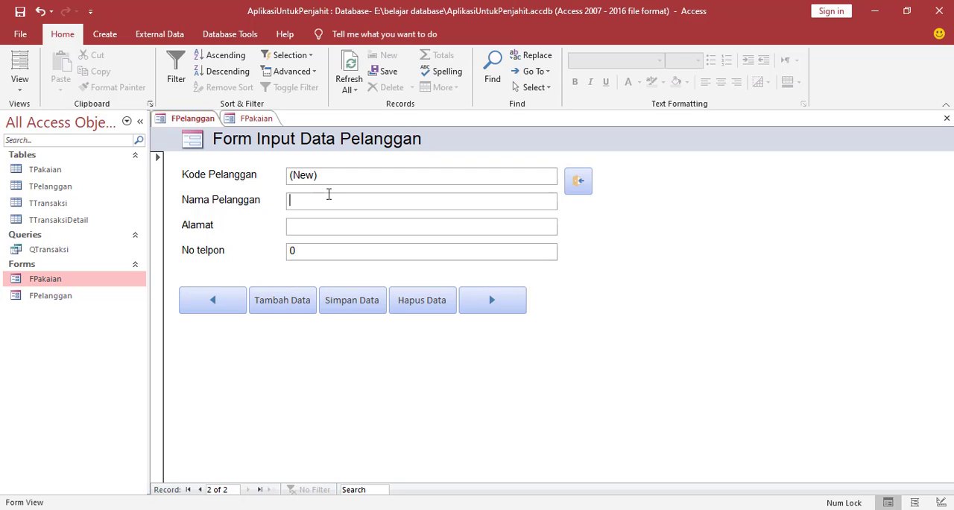
{"action": "type", "text": "Wati"}
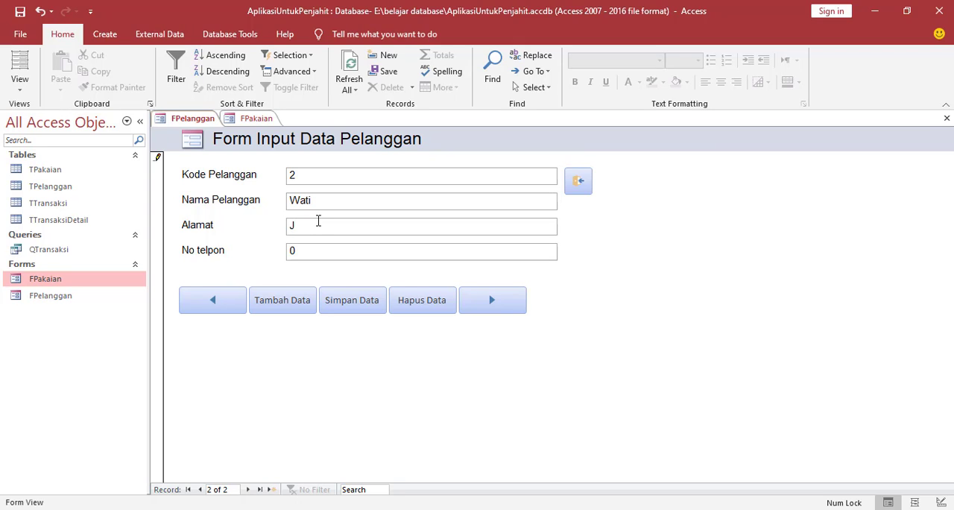
{"action": "left_click", "coordinate": [318, 222]}
{"action": "type", "text": "Jl. Lumba-Lumba"}
{"action": "key", "text": "Tab"}
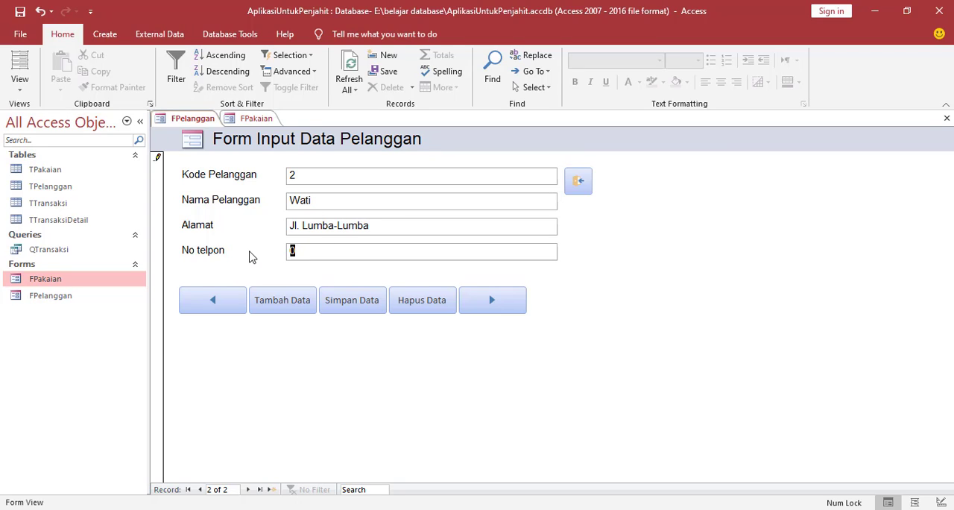
{"action": "type", "text": "08987778"}
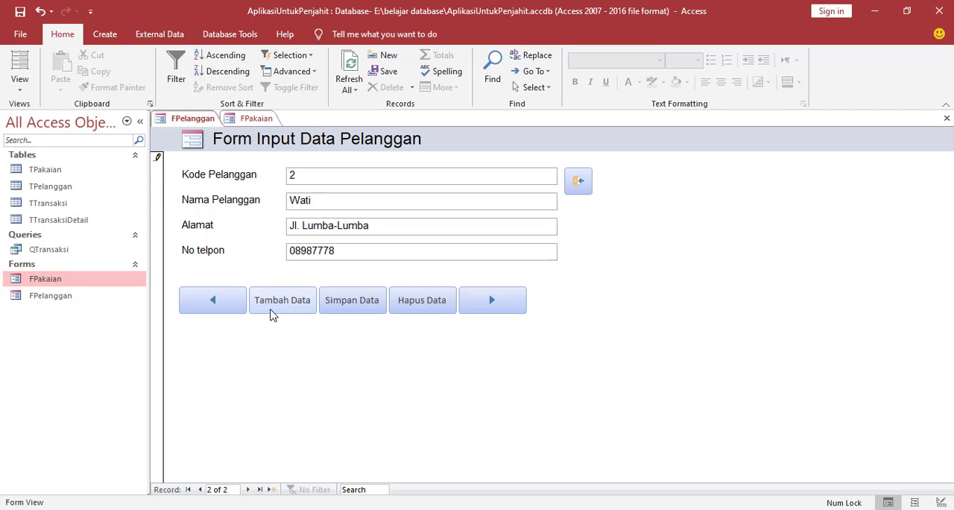
- Advance FPelanggan to a new blank record, exit it with its own close-form button, and close the open FPakaian form
{"action": "left_click", "coordinate": [295, 308]}
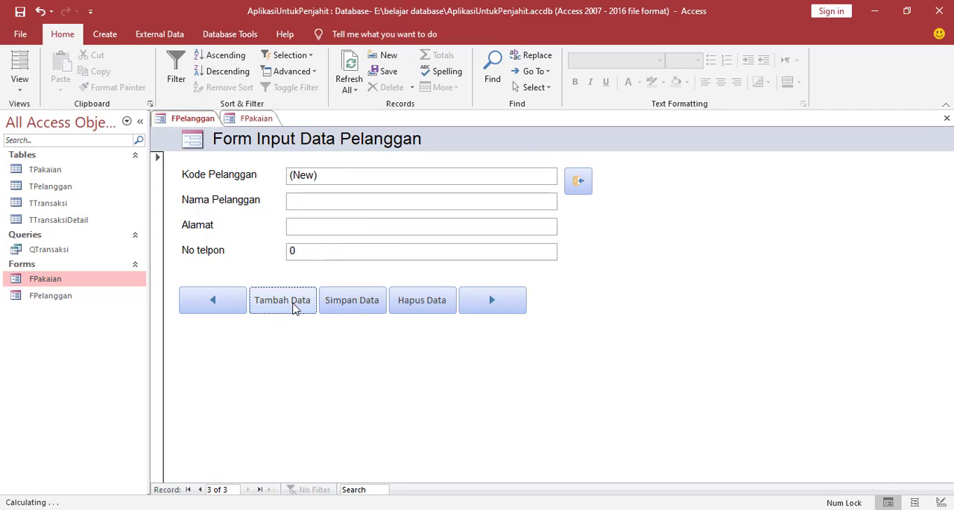
{"action": "left_click", "coordinate": [585, 193]}
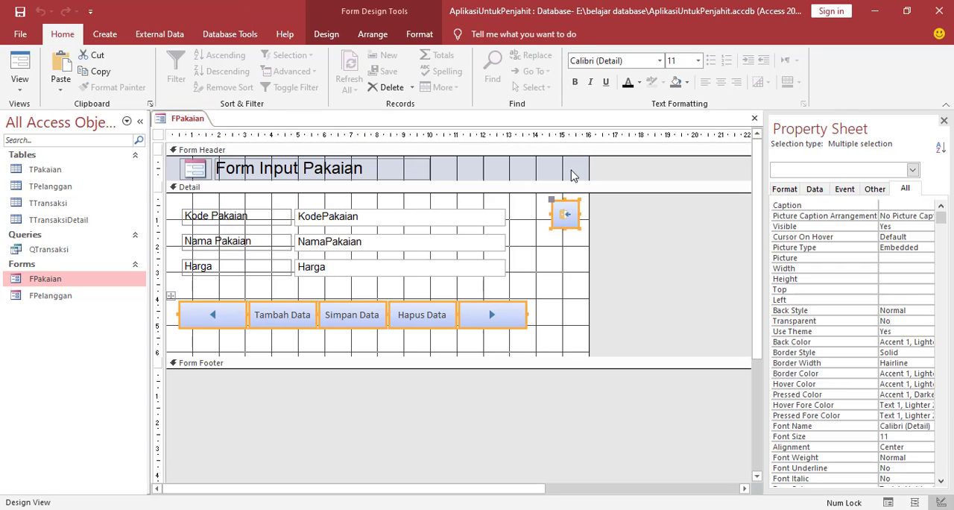
{"action": "right_click", "coordinate": [188, 124]}
{"action": "right_click", "coordinate": [192, 122]}
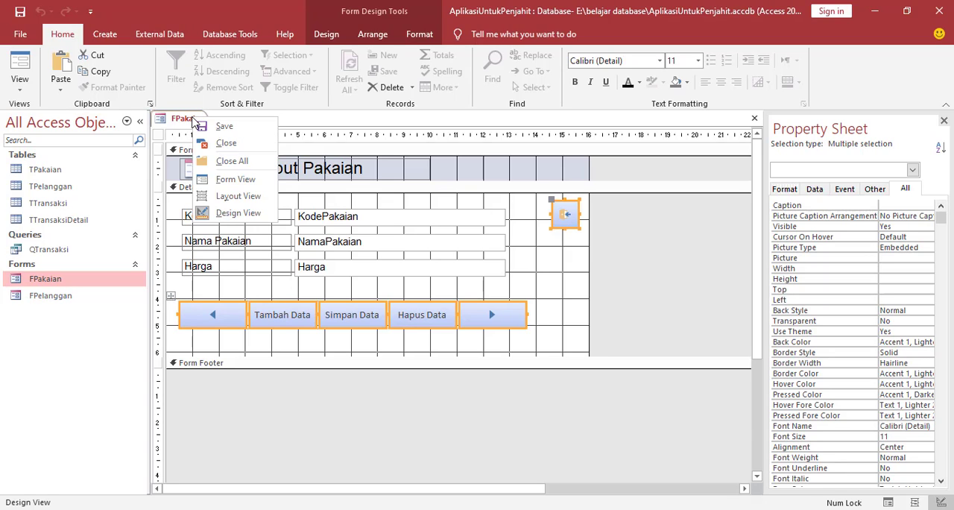
{"action": "left_click", "coordinate": [230, 162]}
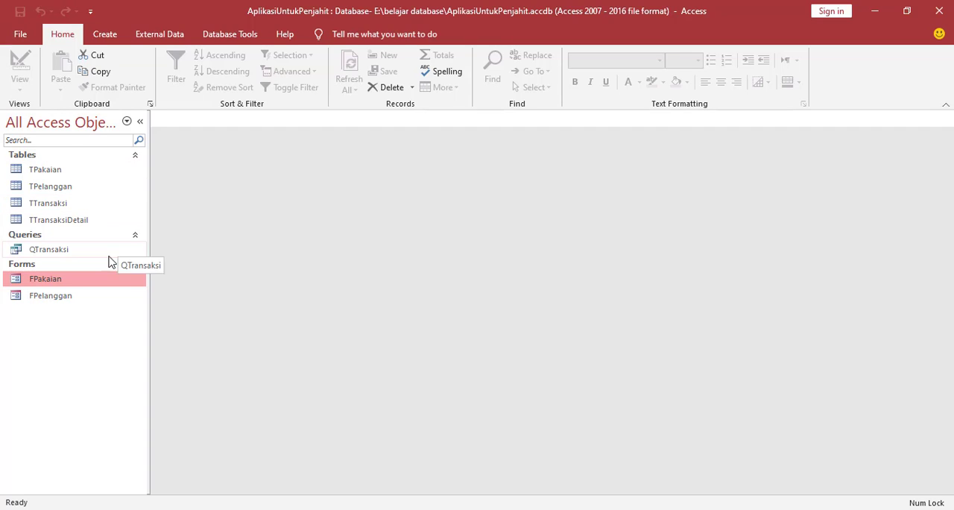
- Create a form from the TTransaksi table and switch it to Design View
{"action": "left_click", "coordinate": [52, 208]}
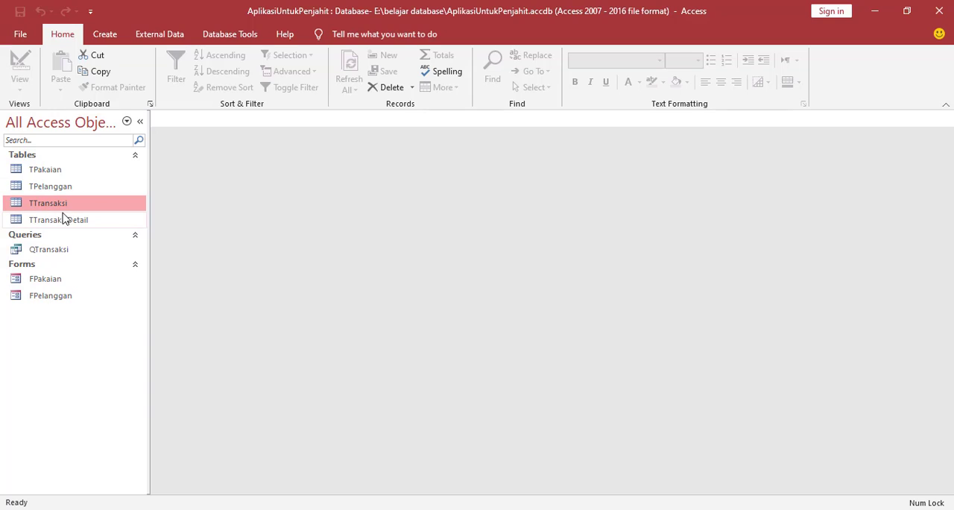
{"action": "left_click", "coordinate": [112, 42]}
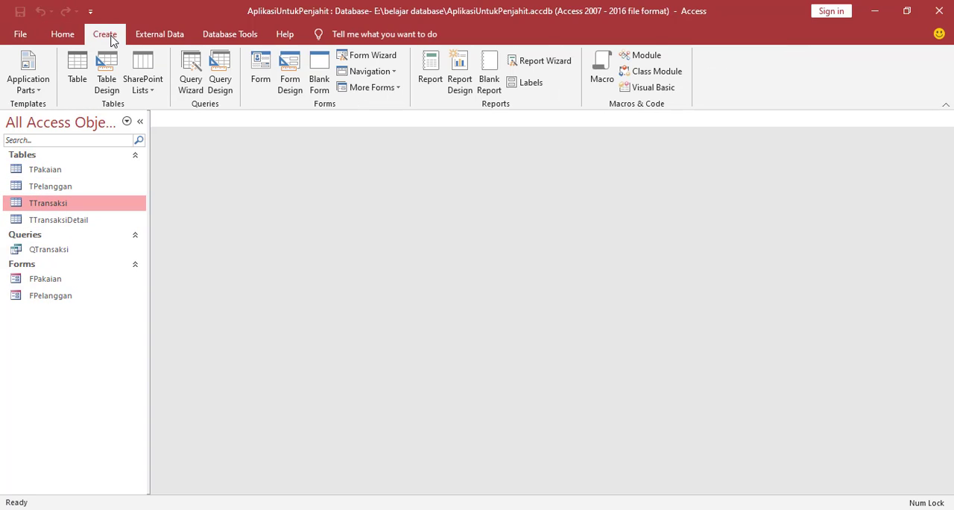
{"action": "left_click", "coordinate": [258, 79]}
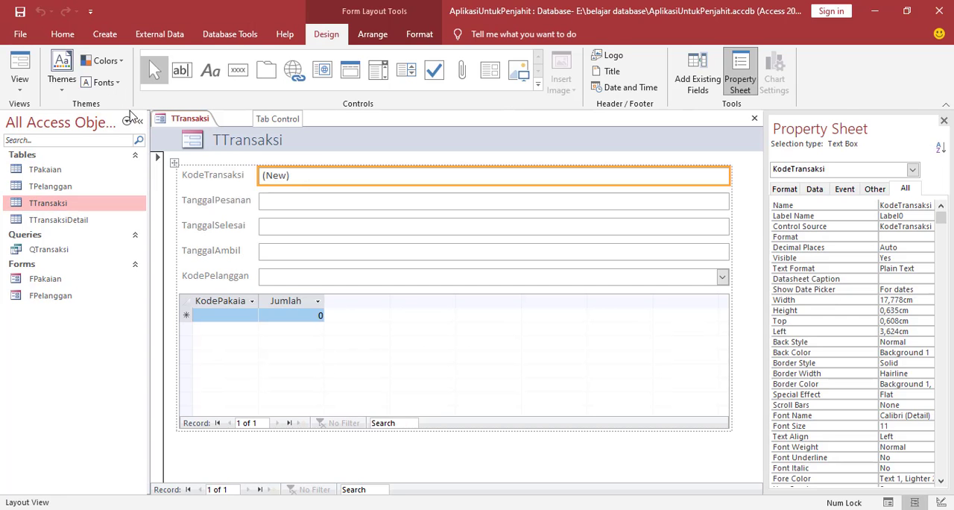
{"action": "right_click", "coordinate": [170, 285]}
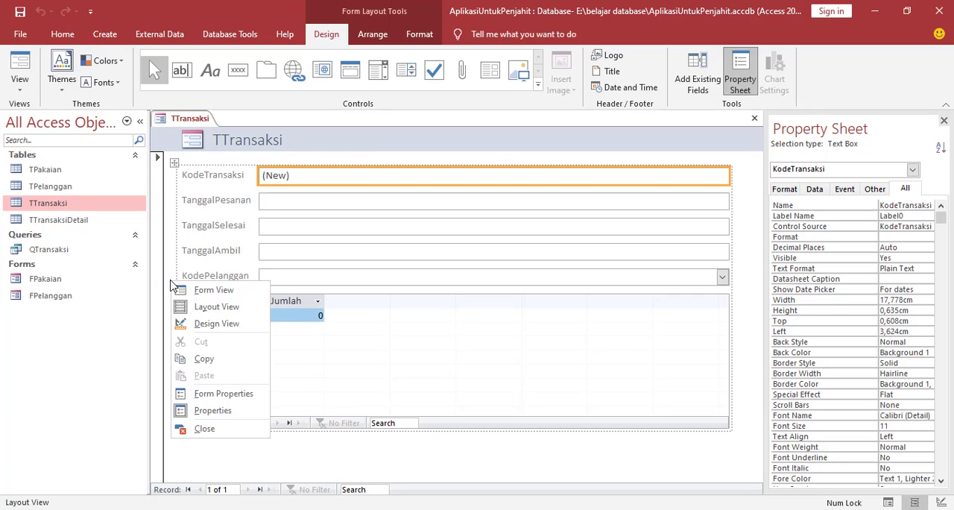
{"action": "left_click", "coordinate": [210, 325]}
- Change the Source Object of the TTransaksiDetail subform to Query.QTransaksi
{"action": "scroll", "coordinate": [252, 337], "scroll_direction": "down", "scroll_amount": 1}
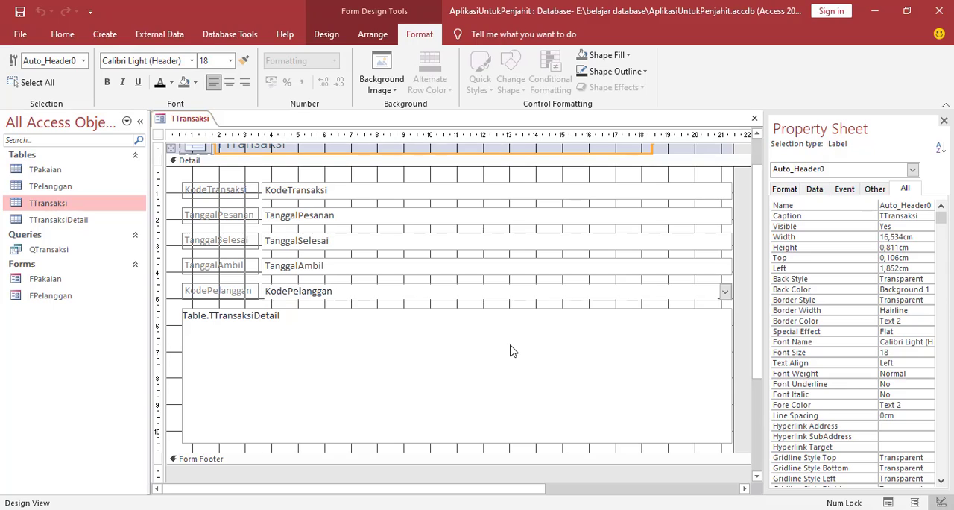
{"action": "scroll", "coordinate": [511, 354], "scroll_direction": "up", "scroll_amount": 1}
{"action": "scroll", "coordinate": [511, 353], "scroll_direction": "down", "scroll_amount": 1}
{"action": "left_click", "coordinate": [277, 358]}
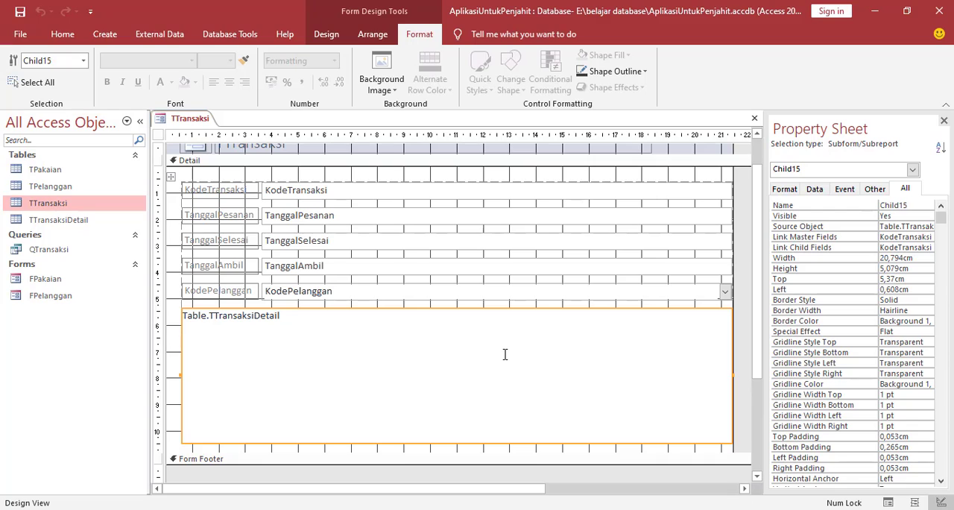
{"action": "left_click", "coordinate": [875, 190]}
{"action": "left_click", "coordinate": [847, 190]}
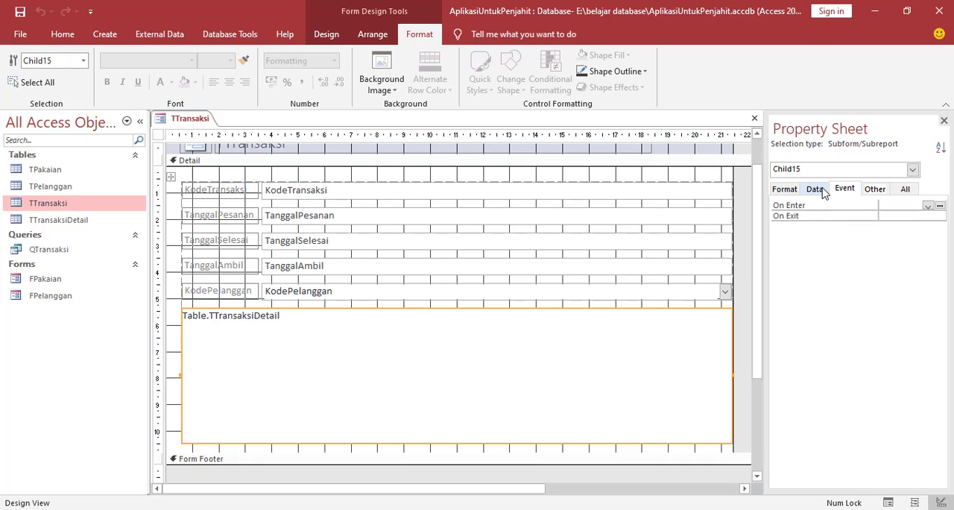
{"action": "left_click", "coordinate": [820, 191]}
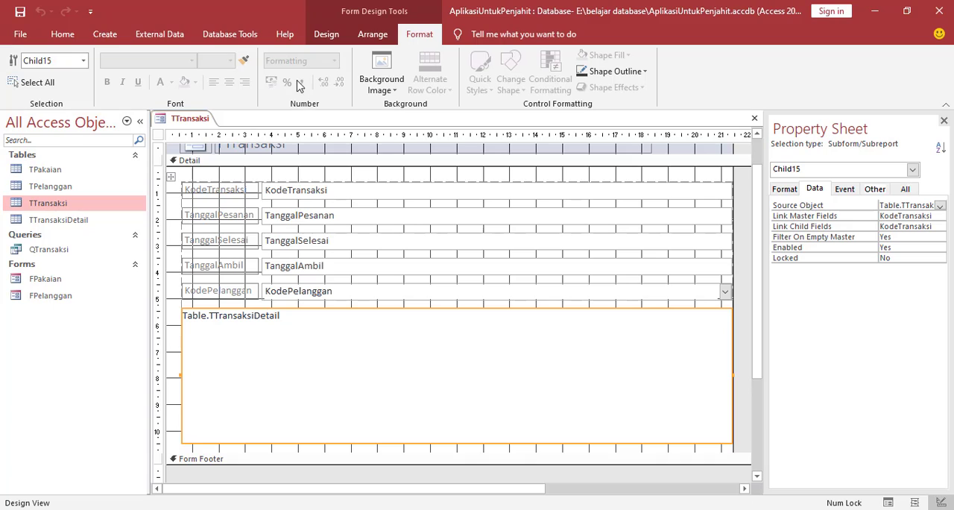
{"action": "left_click", "coordinate": [330, 34]}
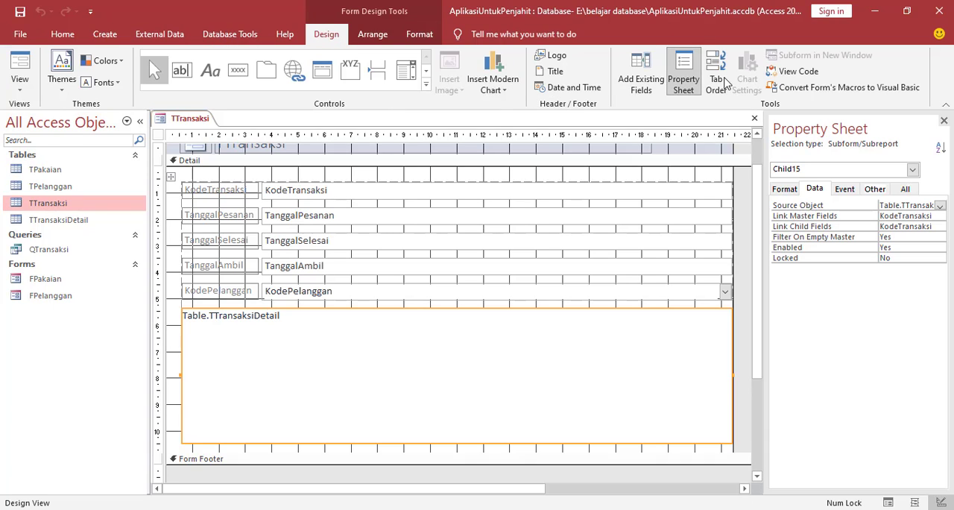
{"action": "left_click", "coordinate": [684, 79]}
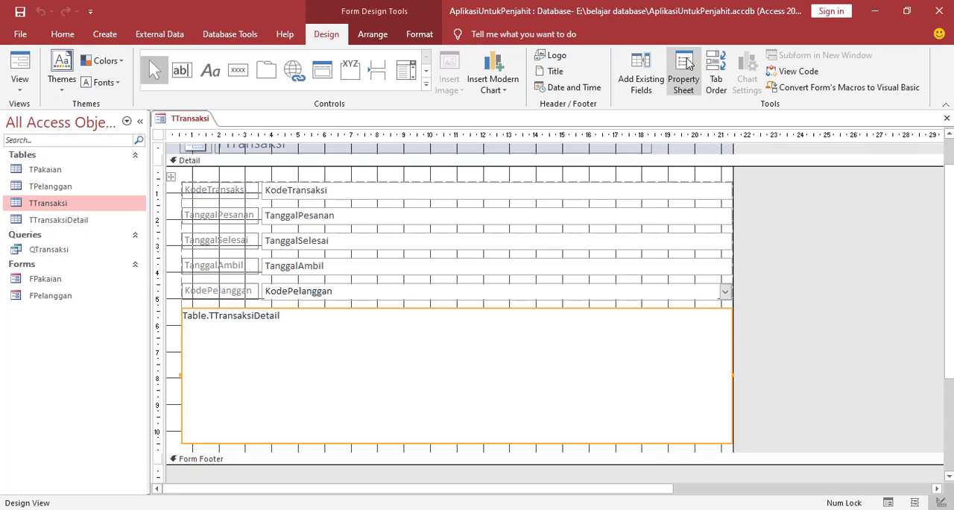
{"action": "left_click", "coordinate": [684, 75]}
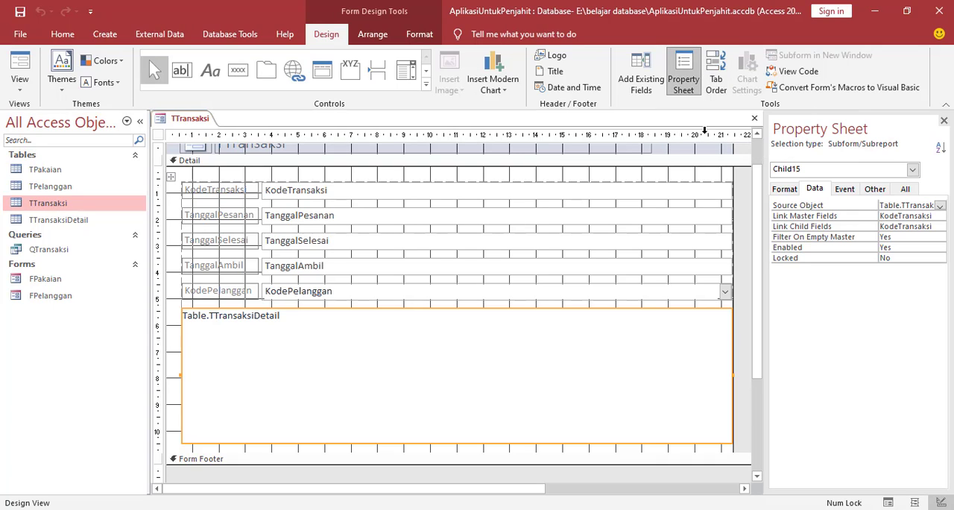
{"action": "left_click", "coordinate": [817, 191]}
{"action": "left_click", "coordinate": [941, 207]}
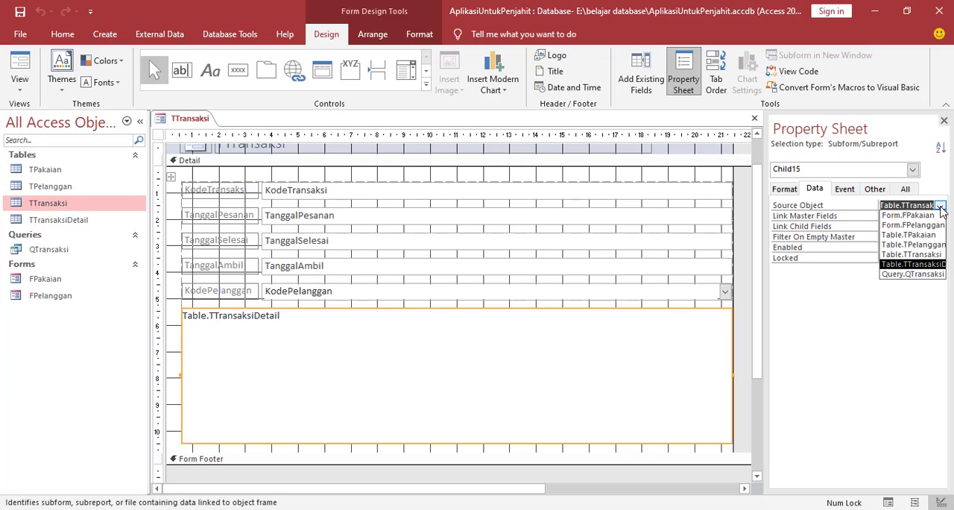
{"action": "left_click", "coordinate": [914, 275]}
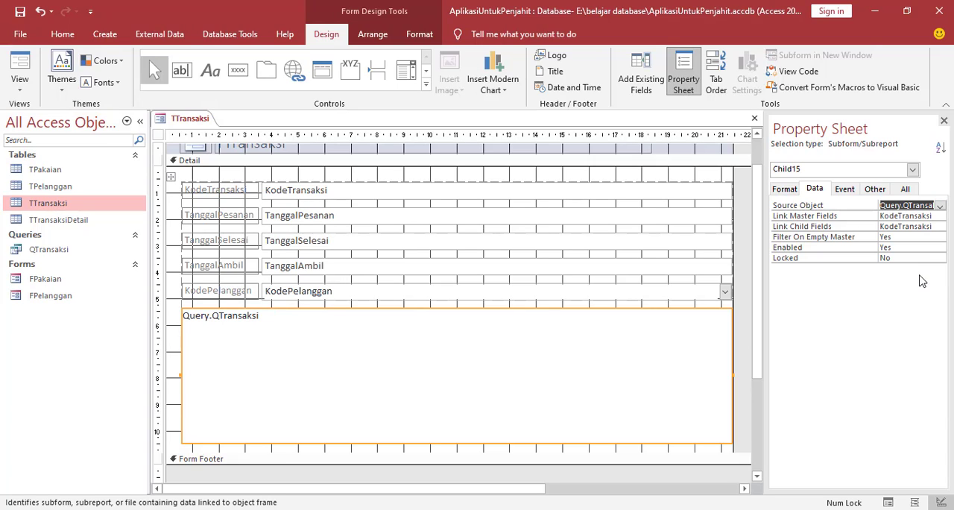
- Check the transaction form in Form View, return to Design View and review its layout down to the record buttons
{"action": "right_click", "coordinate": [186, 122]}
{"action": "left_click", "coordinate": [218, 181]}
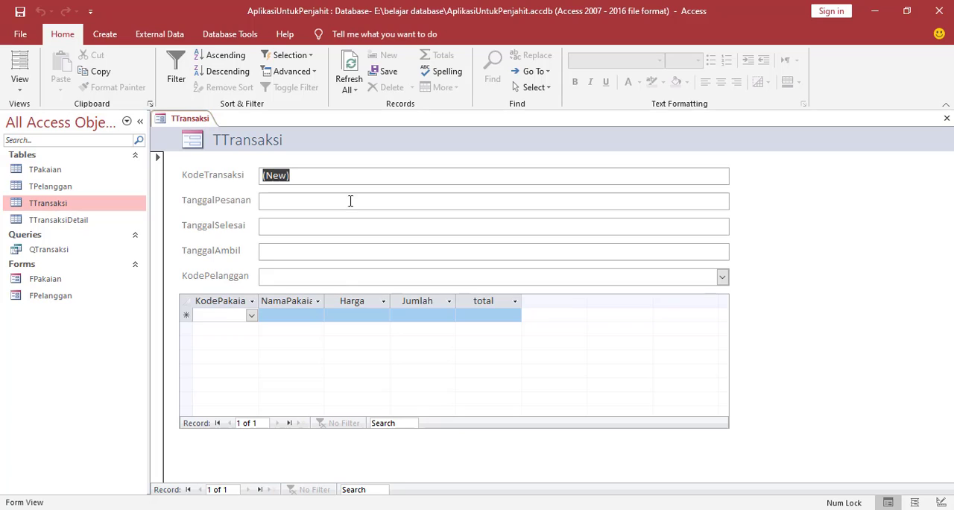
{"action": "right_click", "coordinate": [200, 124]}
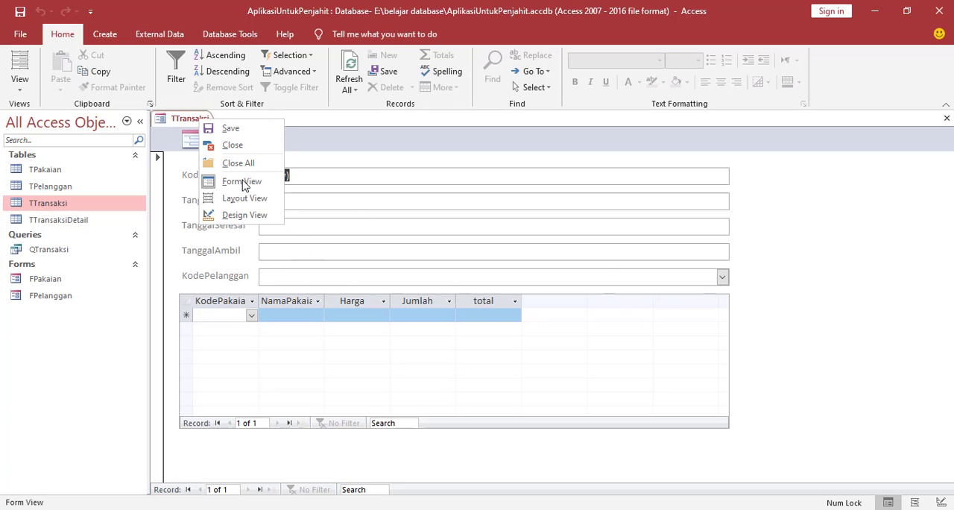
{"action": "left_click", "coordinate": [240, 218]}
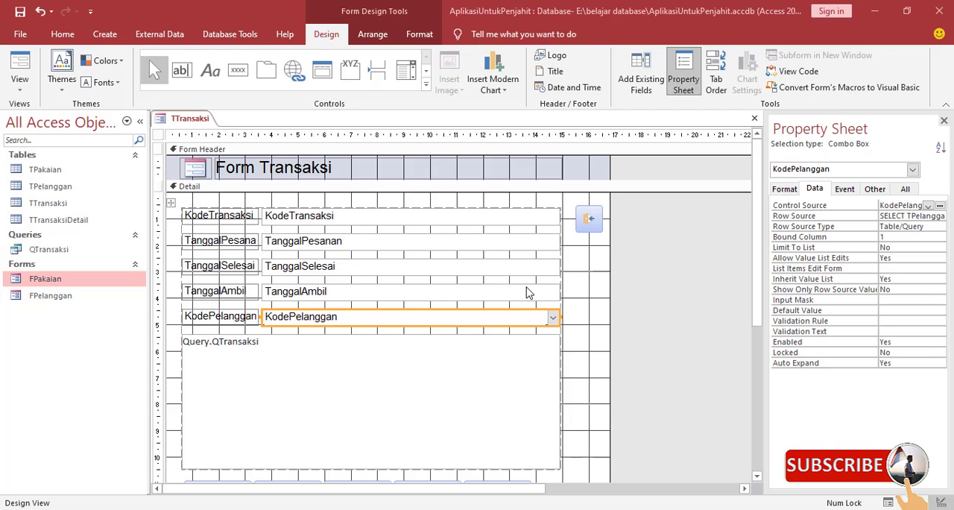
{"action": "left_click_drag", "start_coordinate": [759, 287], "coordinate": [749, 343]}
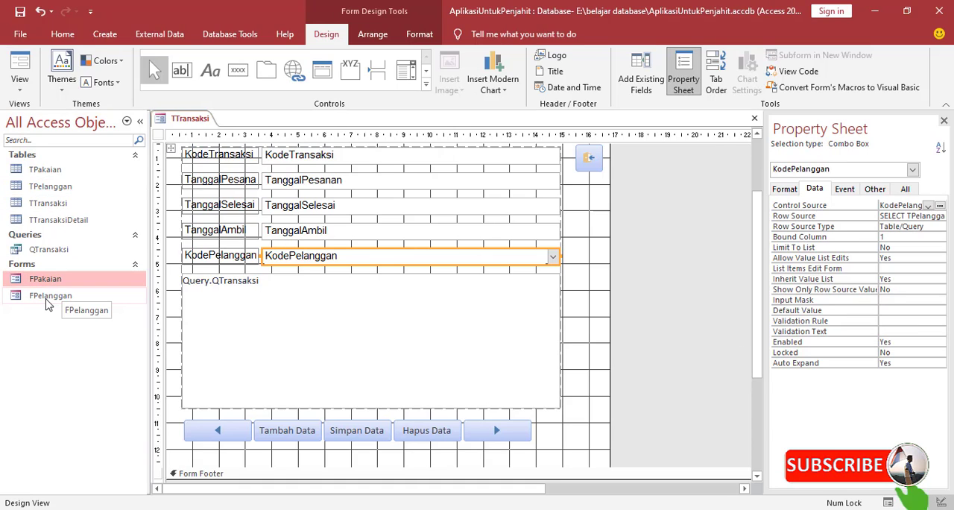
{"action": "left_click", "coordinate": [303, 330]}
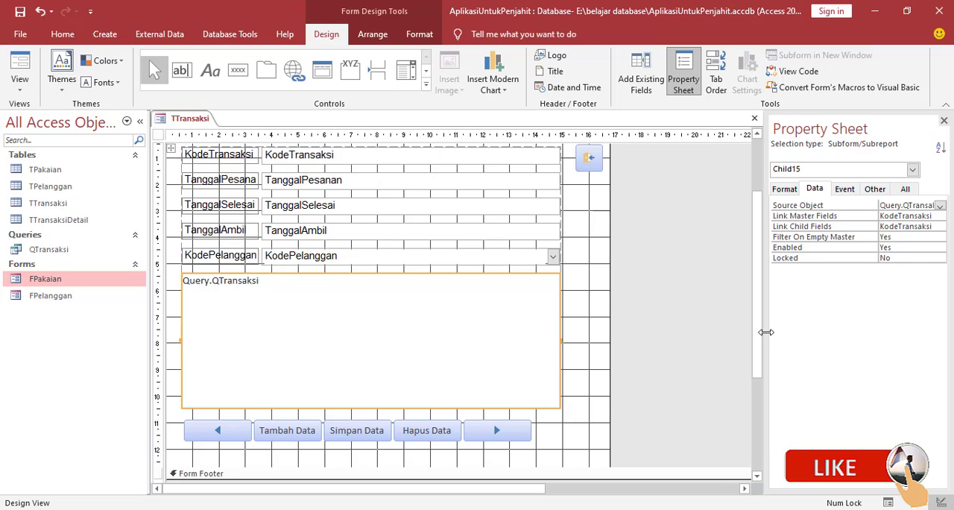
{"action": "left_click_drag", "start_coordinate": [760, 333], "coordinate": [757, 272]}
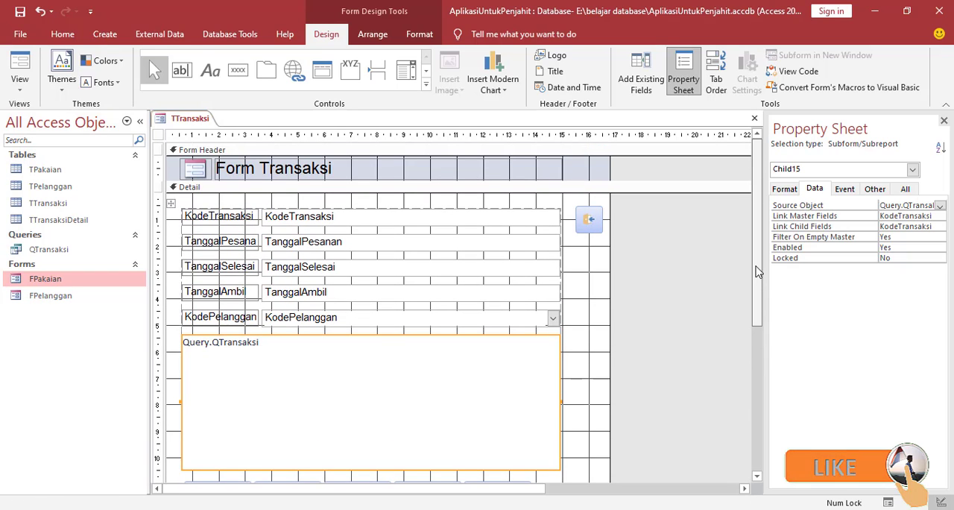
{"action": "left_click", "coordinate": [589, 219]}
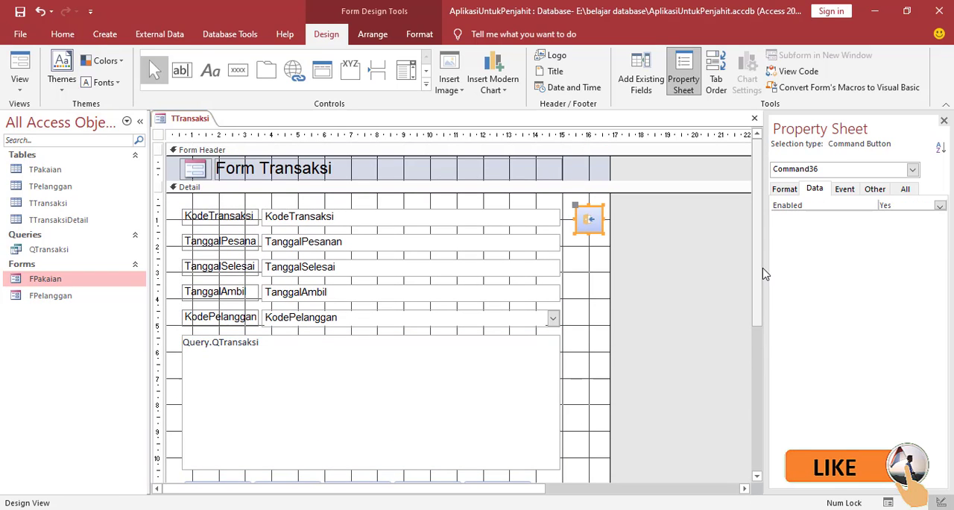
{"action": "left_click_drag", "start_coordinate": [759, 277], "coordinate": [762, 407]}
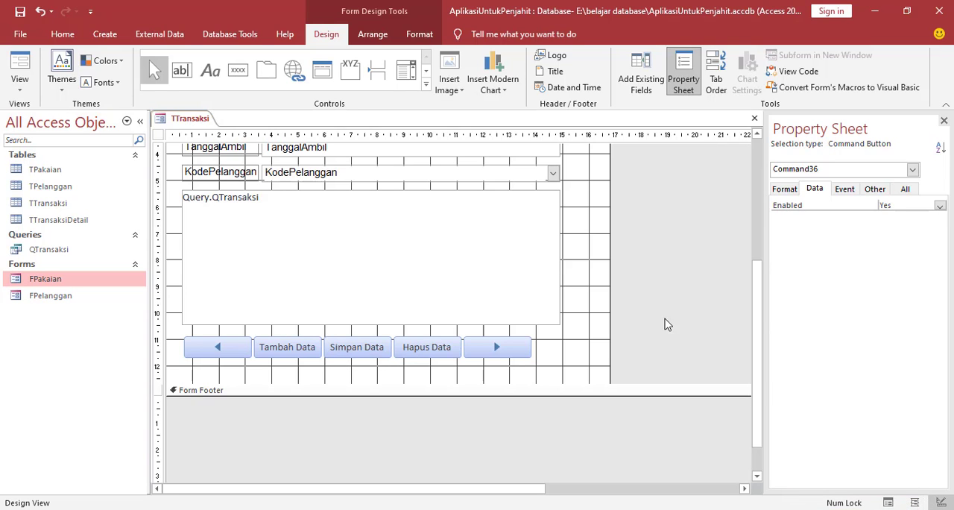
{"action": "left_click_drag", "start_coordinate": [758, 316], "coordinate": [753, 200]}
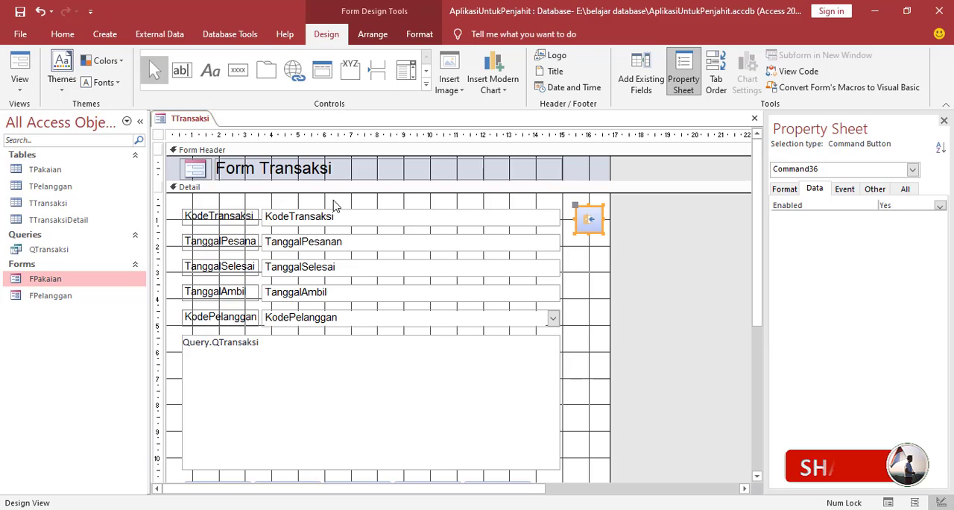
- Insert a space in the five field labels so they read Kode Transaksi, Tanggal Pesanan, Tanggal Selesai, Tanggal Ambil and Kode Pelanggan
{"action": "left_click", "coordinate": [214, 217]}
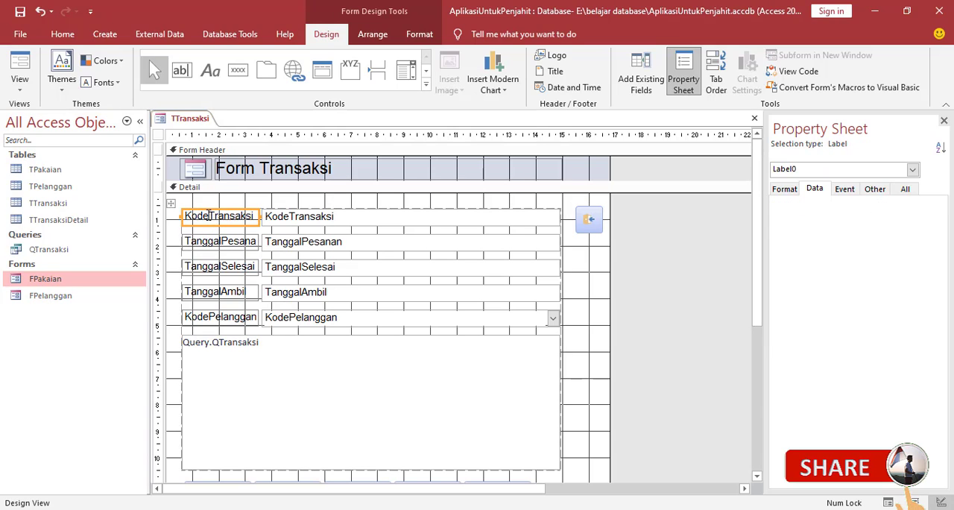
{"action": "left_click", "coordinate": [219, 222]}
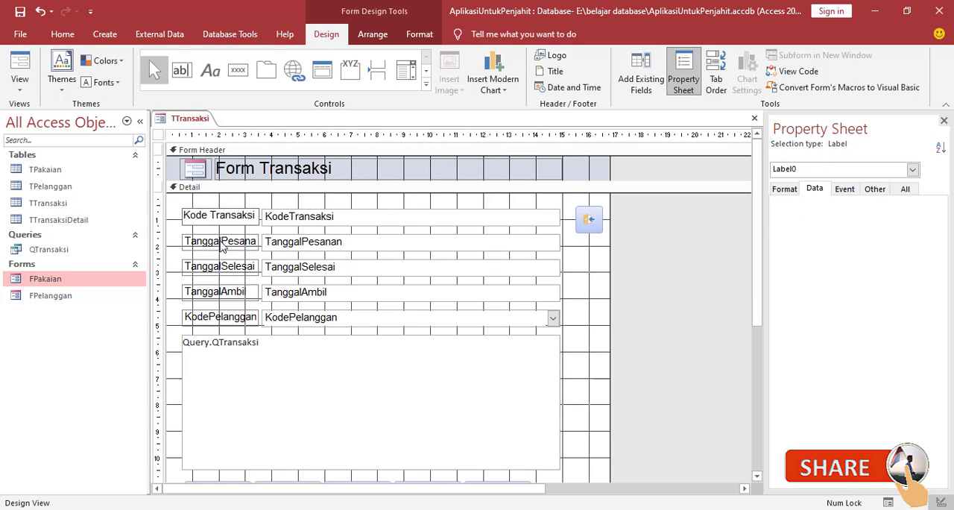
{"action": "left_click", "coordinate": [222, 240]}
{"action": "left_click", "coordinate": [222, 241]}
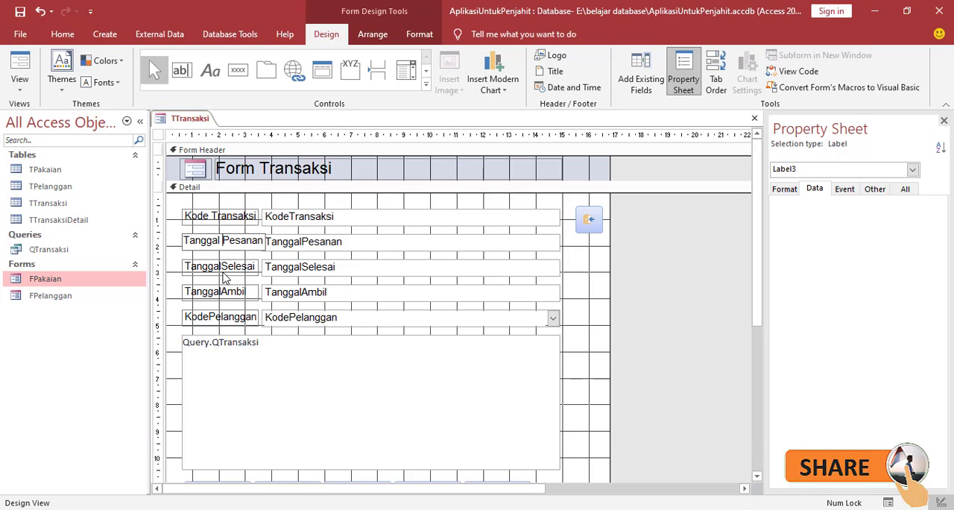
{"action": "left_click", "coordinate": [222, 267]}
{"action": "left_click", "coordinate": [222, 266]}
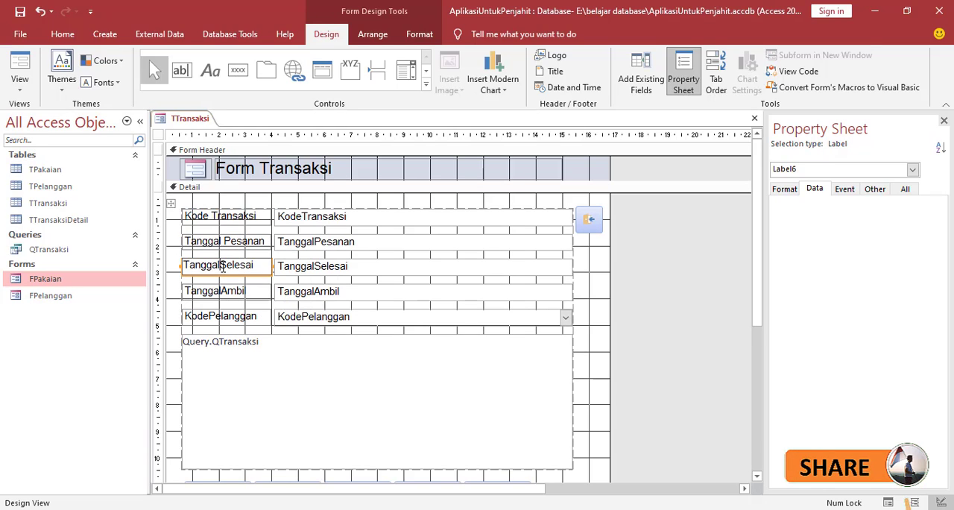
{"action": "left_click", "coordinate": [222, 295]}
{"action": "left_click", "coordinate": [222, 295]}
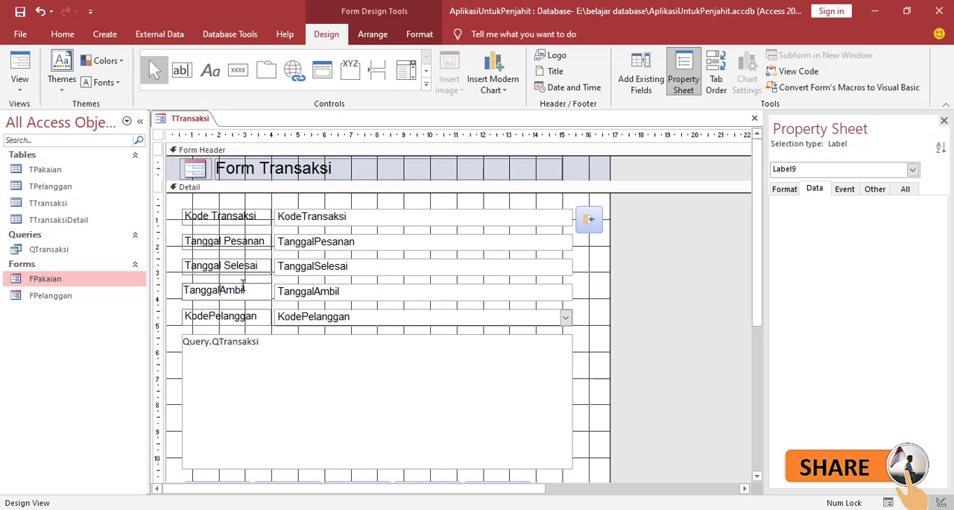
{"action": "left_click", "coordinate": [211, 318]}
{"action": "left_click", "coordinate": [211, 318]}
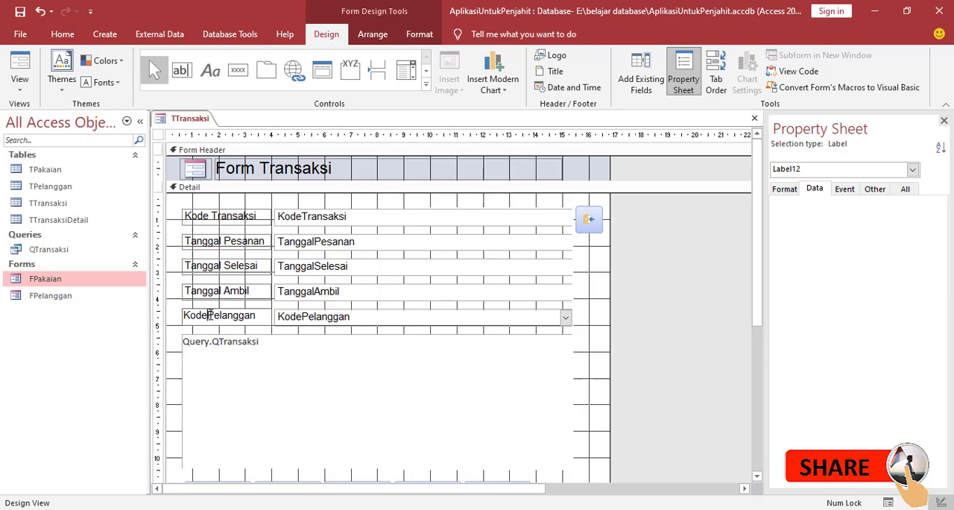
{"action": "left_click", "coordinate": [177, 267]}
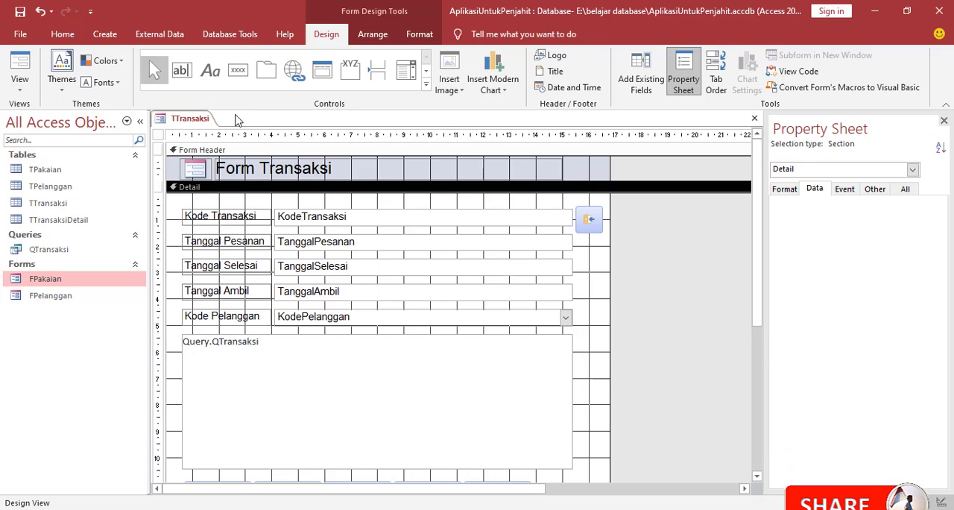
- Save the transaction form as FTransaksi and switch it to Form View
{"action": "right_click", "coordinate": [181, 124]}
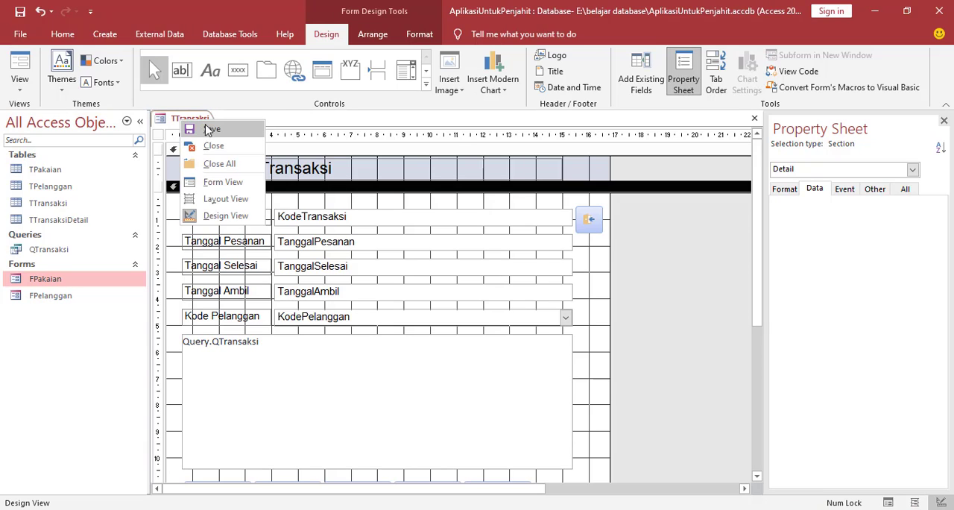
{"action": "left_click", "coordinate": [211, 130]}
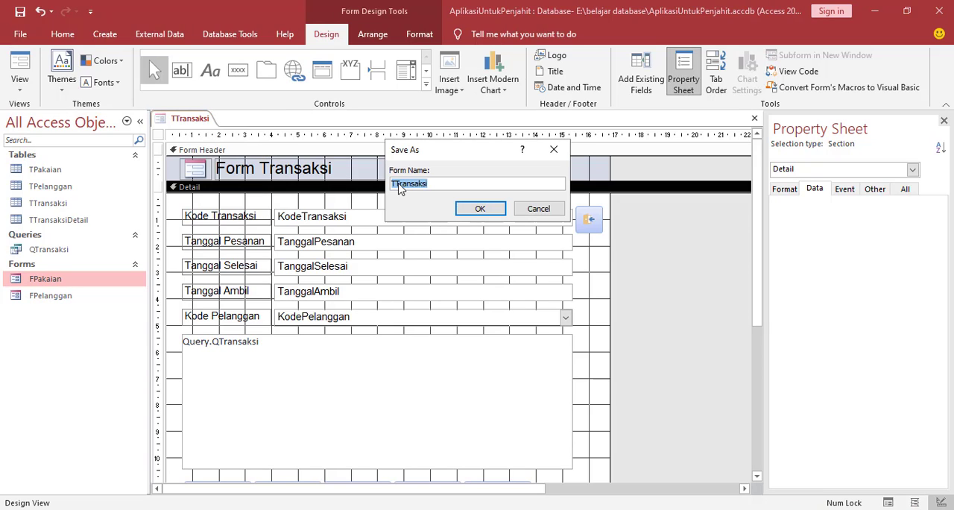
{"action": "left_click", "coordinate": [396, 184]}
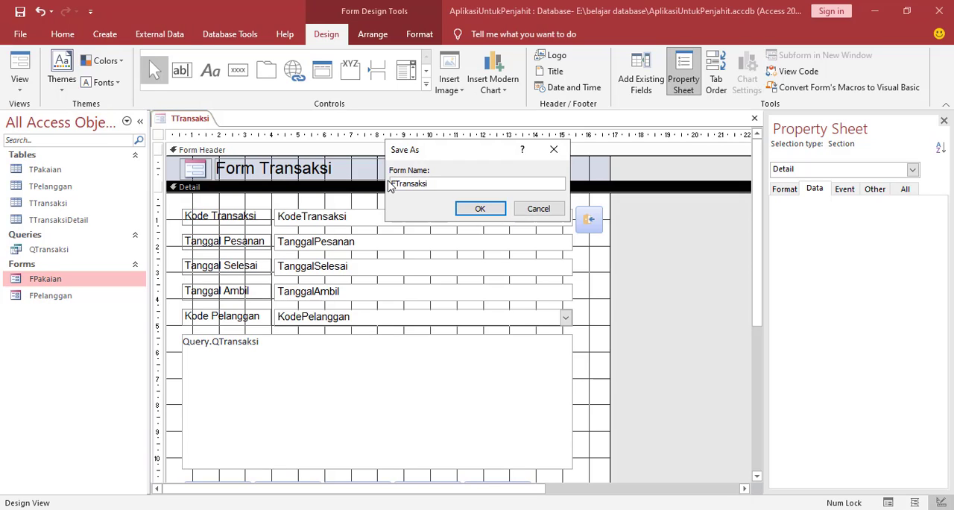
{"action": "left_click", "coordinate": [484, 209]}
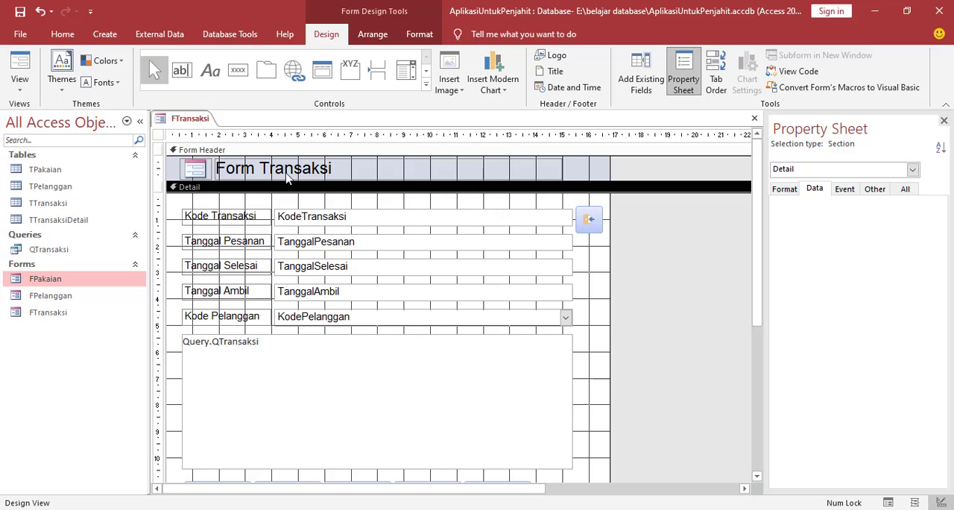
{"action": "right_click", "coordinate": [191, 126]}
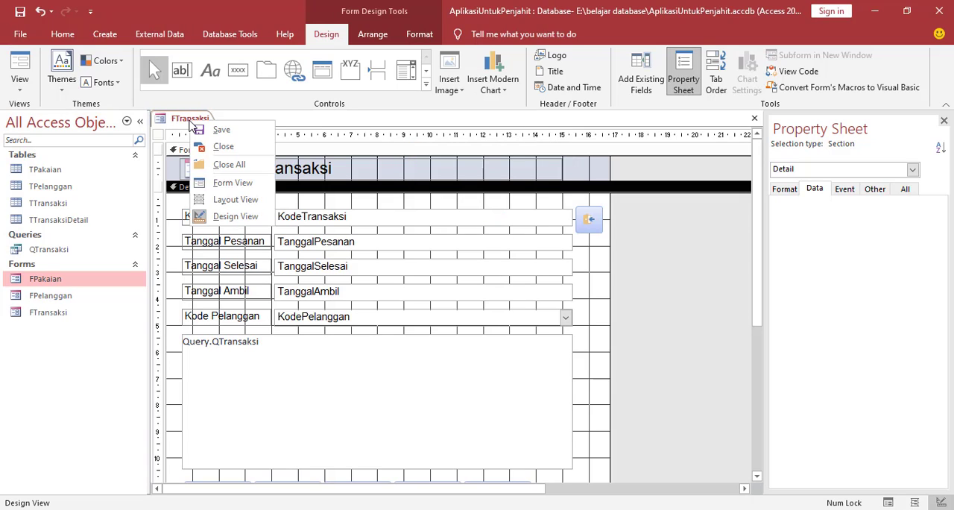
{"action": "left_click", "coordinate": [191, 123]}
{"action": "right_click", "coordinate": [191, 120]}
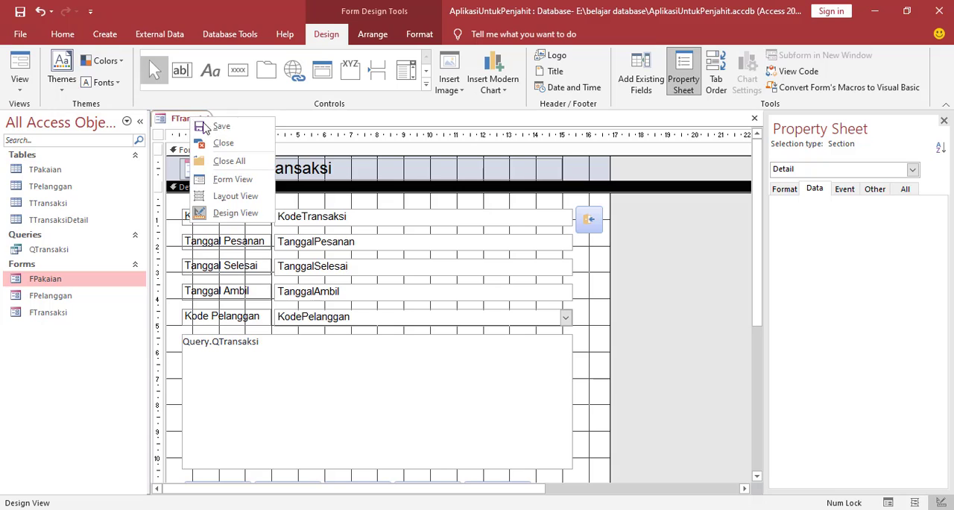
{"action": "left_click", "coordinate": [232, 180]}
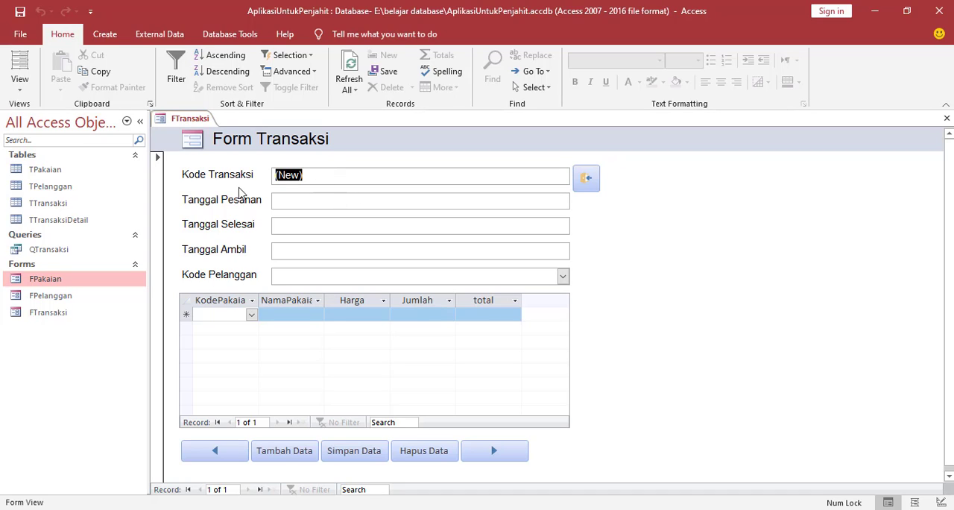
- In the new transaction record, set Tanggal Pesanan to 02/01/2021 and Tanggal Selesai to 09/01/2021, with the first listed customer as Kode Pelanggan
{"action": "left_click", "coordinate": [288, 202]}
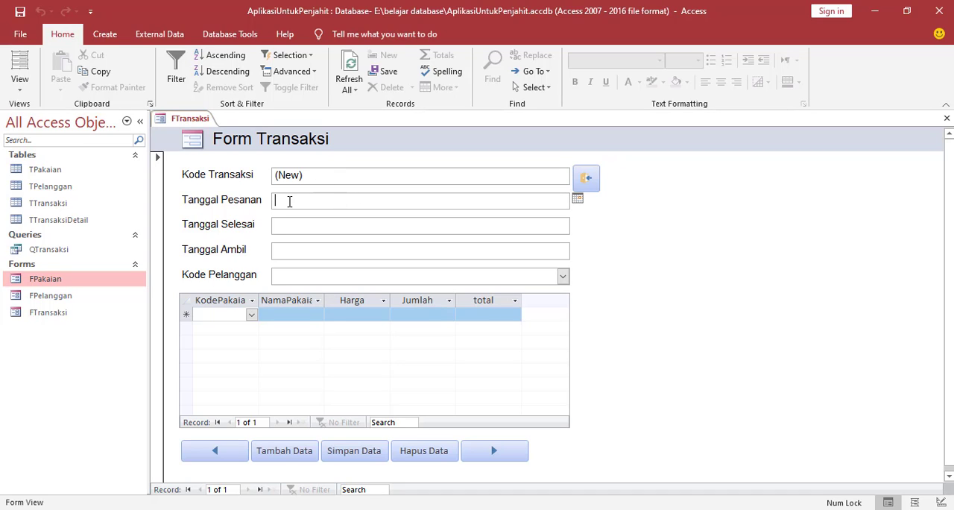
{"action": "left_click", "coordinate": [577, 202]}
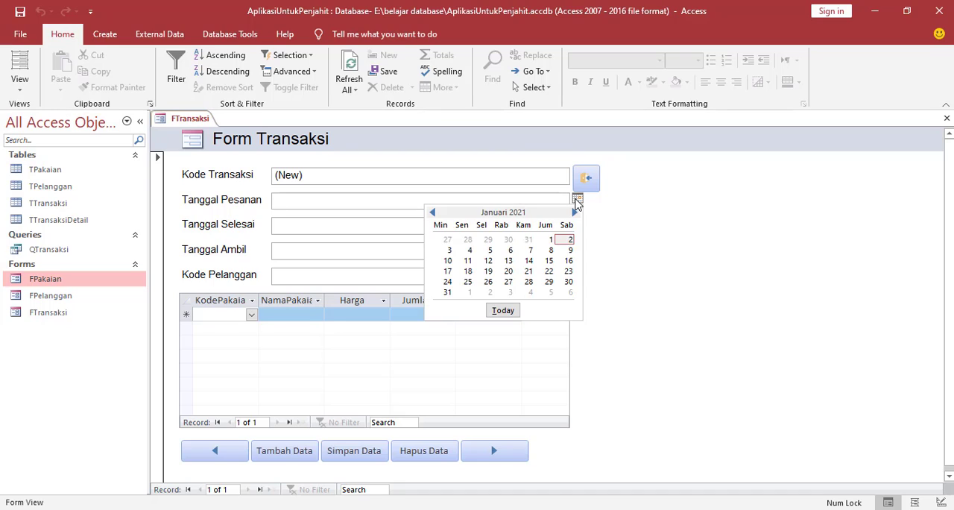
{"action": "left_click", "coordinate": [569, 241]}
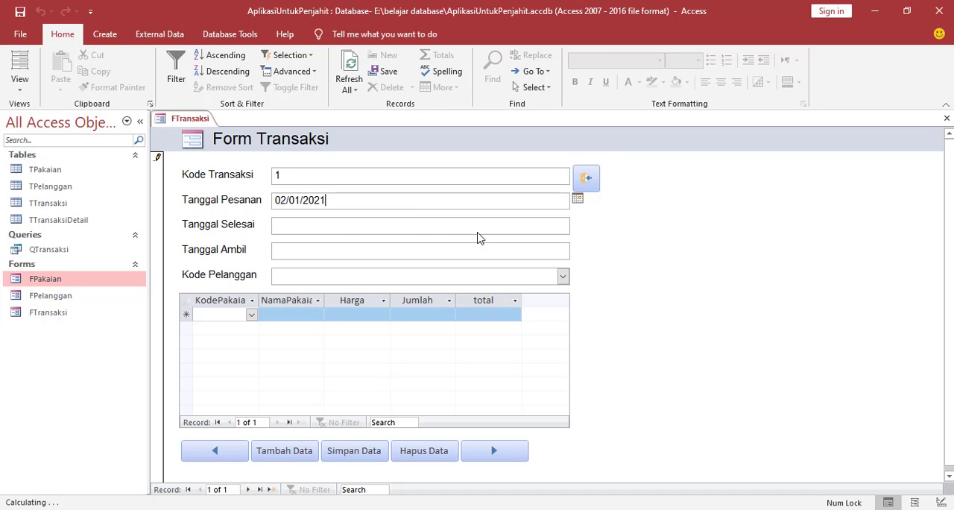
{"action": "left_click", "coordinate": [322, 230]}
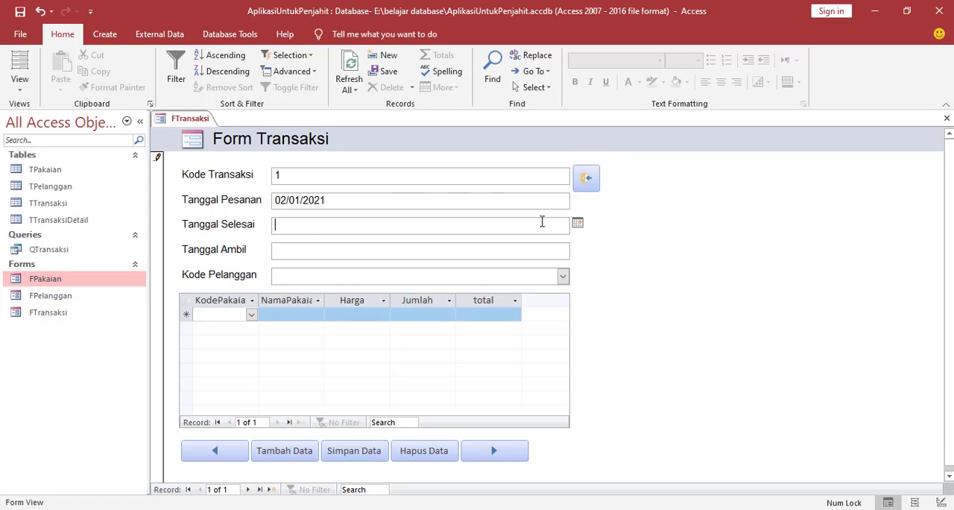
{"action": "left_click", "coordinate": [578, 225]}
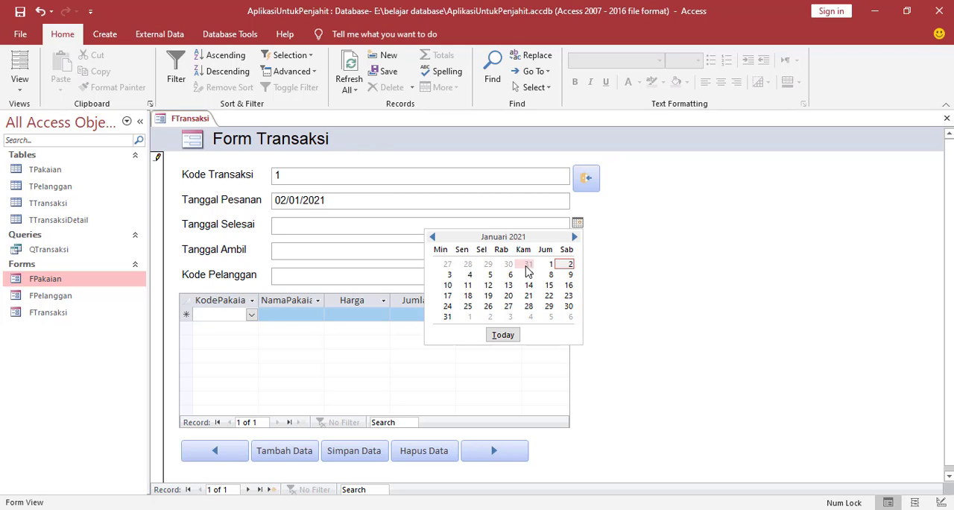
{"action": "left_click", "coordinate": [570, 274]}
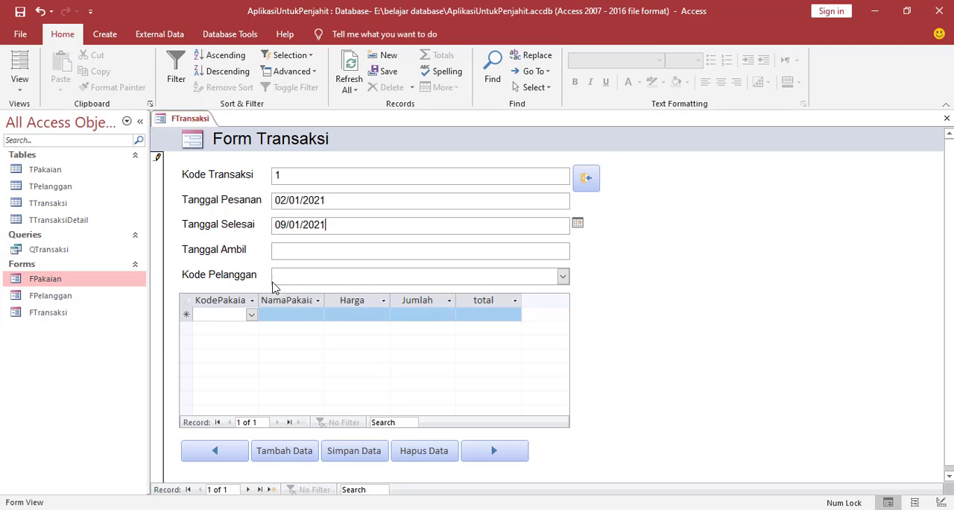
{"action": "left_click", "coordinate": [563, 277]}
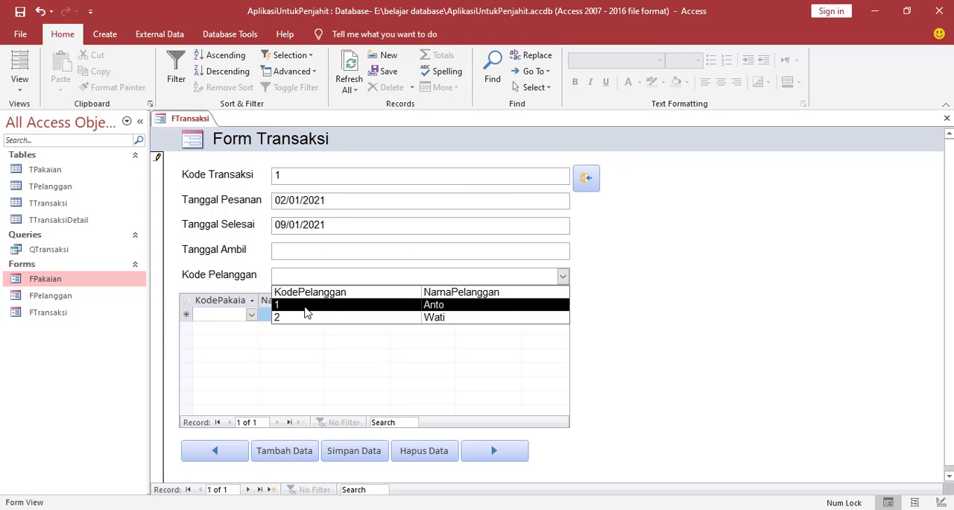
{"action": "left_click", "coordinate": [443, 306]}
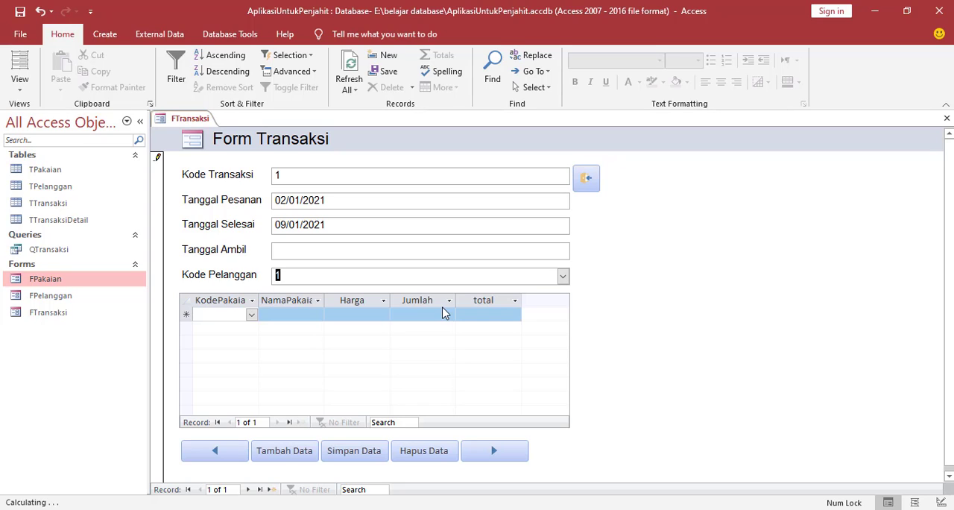
- Widen the subform's KodePakaian column and choose garment code 1001 for the first detail row
{"action": "left_click", "coordinate": [253, 316]}
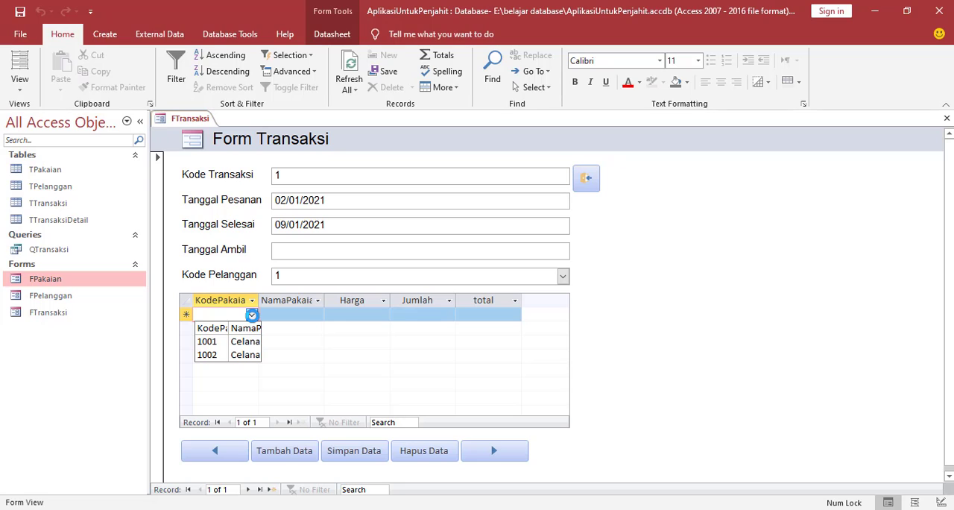
{"action": "left_click", "coordinate": [261, 302]}
{"action": "left_click_drag", "start_coordinate": [261, 302], "coordinate": [269, 302]}
{"action": "left_click", "coordinate": [261, 315]}
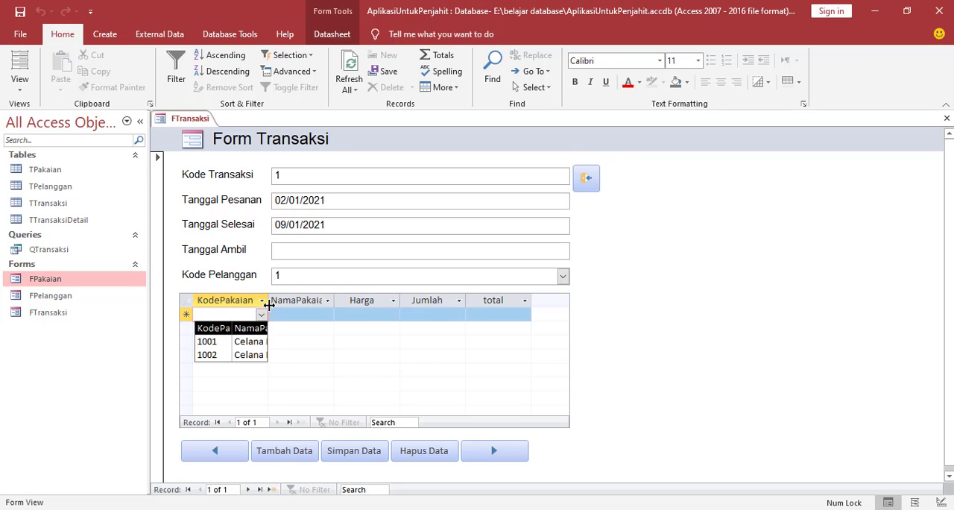
{"action": "left_click_drag", "start_coordinate": [268, 302], "coordinate": [326, 302]}
{"action": "left_click", "coordinate": [318, 314]}
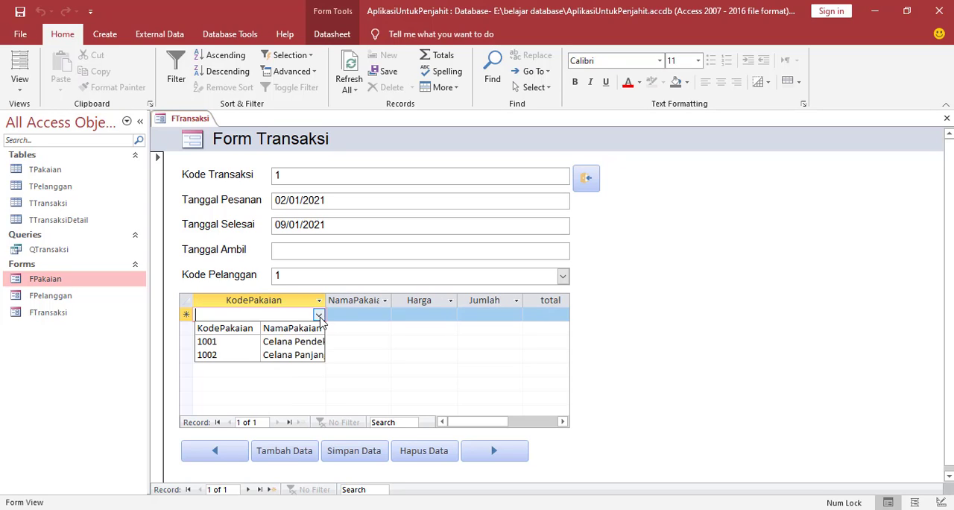
{"action": "left_click", "coordinate": [318, 343]}
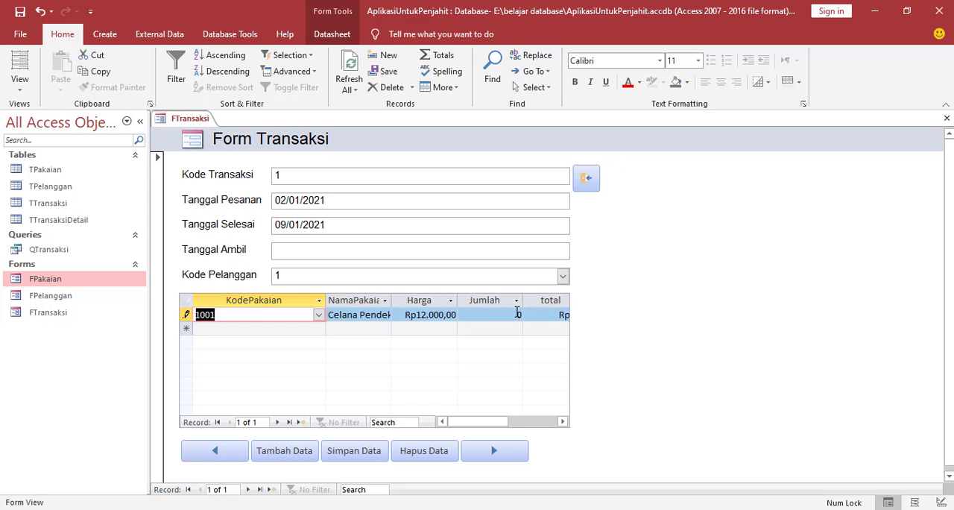
- Narrow the subform's KodePakaian column and set Jumlah to 2 in the first detail row
{"action": "left_click_drag", "start_coordinate": [326, 302], "coordinate": [291, 303]}
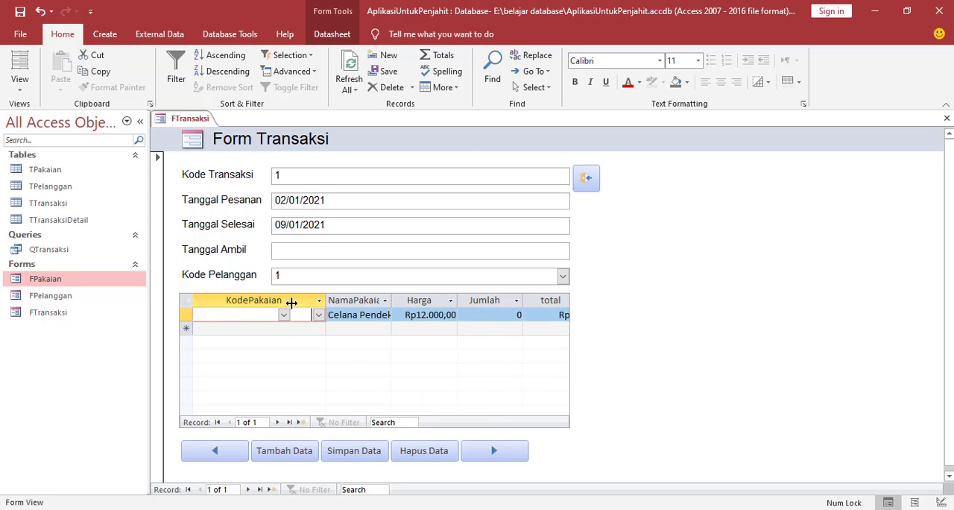
{"action": "left_click", "coordinate": [466, 317]}
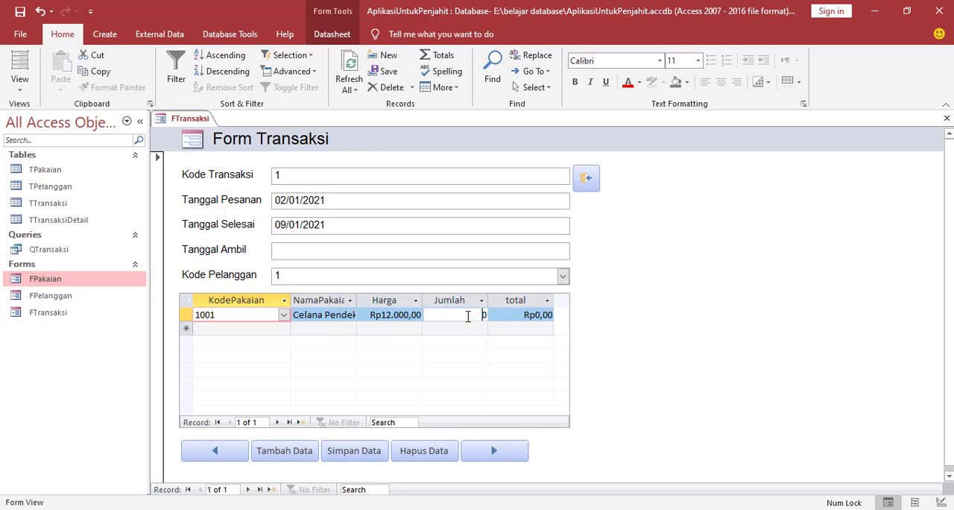
{"action": "double_click", "coordinate": [485, 314]}
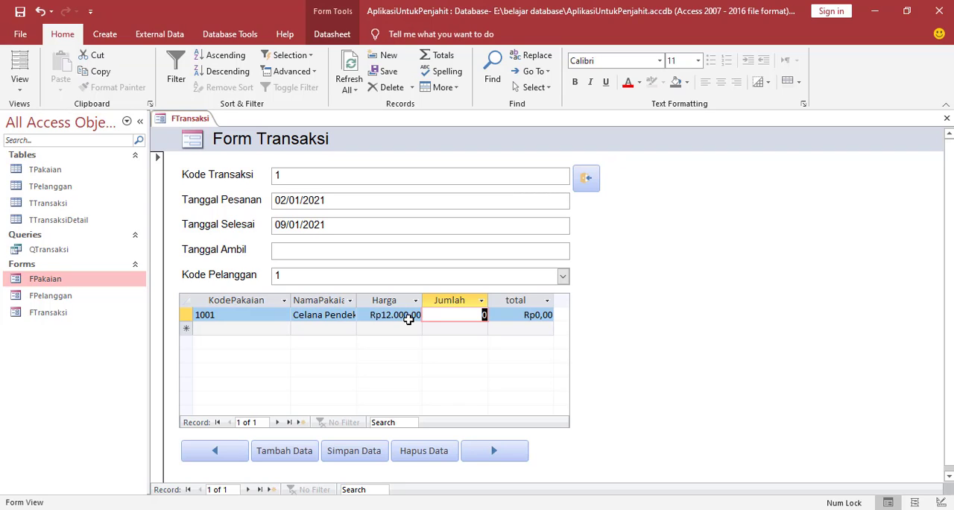
{"action": "type", "text": "2"}
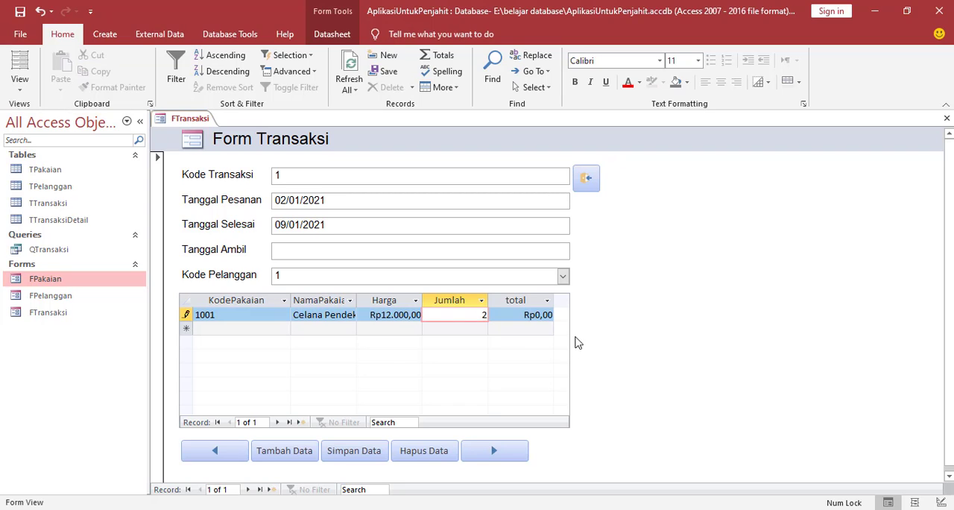
- Add a second detail row to the transaction with garment code 1002 and set its Jumlah to 1
{"action": "left_click", "coordinate": [275, 328]}
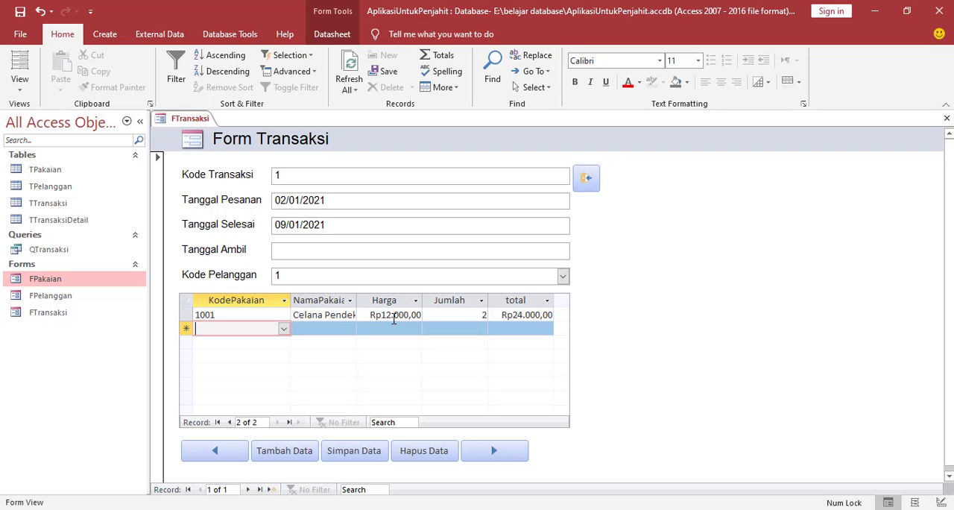
{"action": "left_click", "coordinate": [283, 330]}
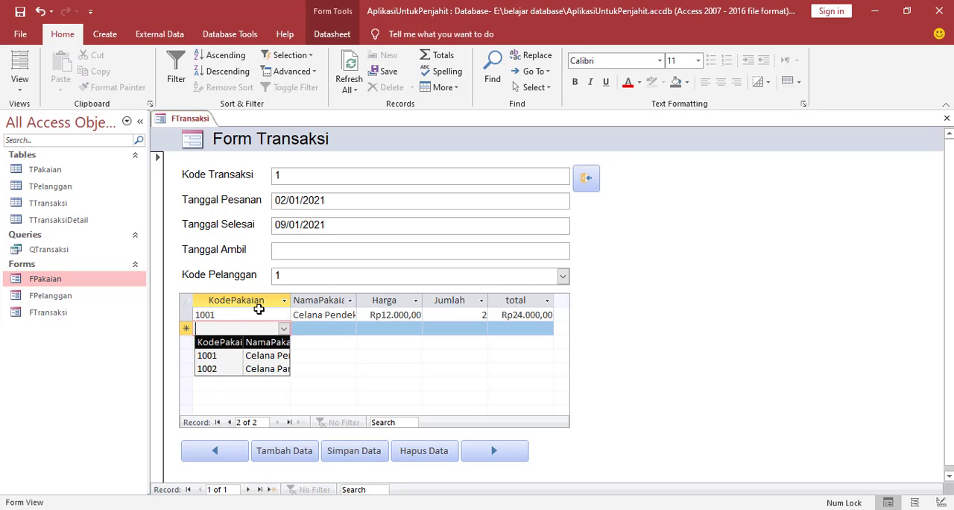
{"action": "left_click", "coordinate": [217, 370]}
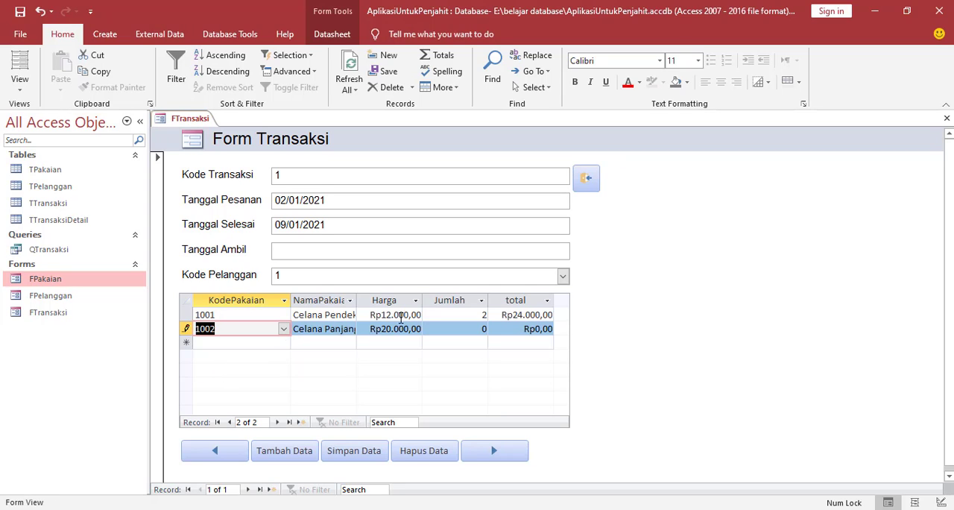
{"action": "left_click", "coordinate": [478, 329]}
{"action": "key", "text": "BackSpace"}
{"action": "type", "text": "1"}
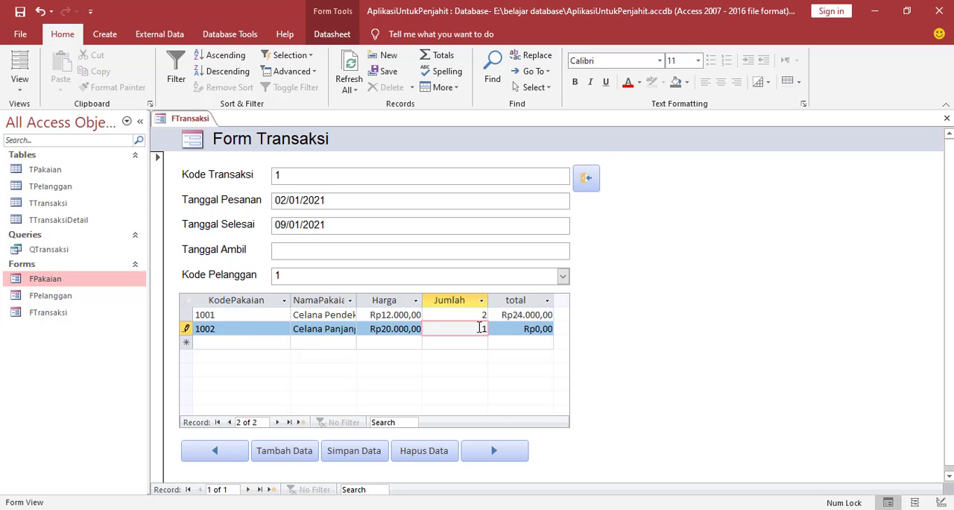
{"action": "left_click", "coordinate": [254, 341]}
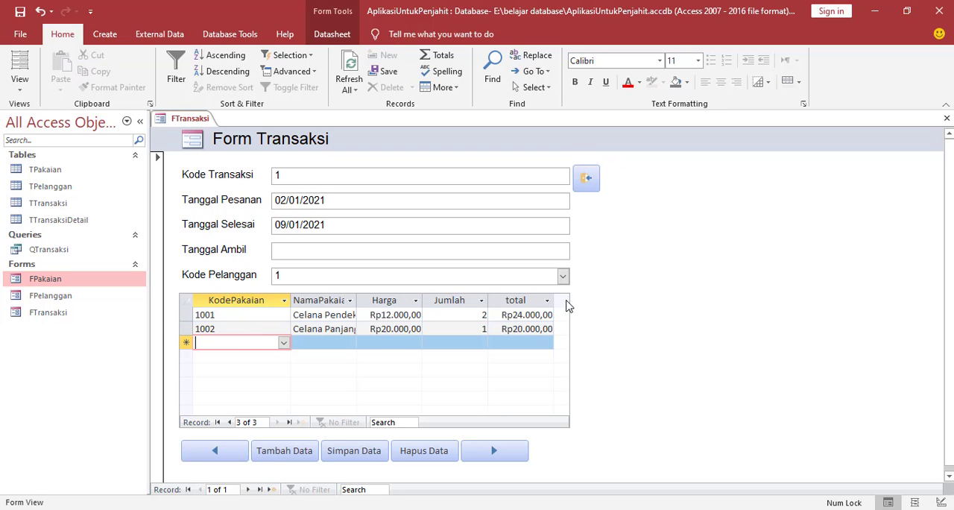
- Widen the subform's total column slightly and go to a new blank transaction record
{"action": "left_click_drag", "start_coordinate": [553, 299], "coordinate": [558, 299]}
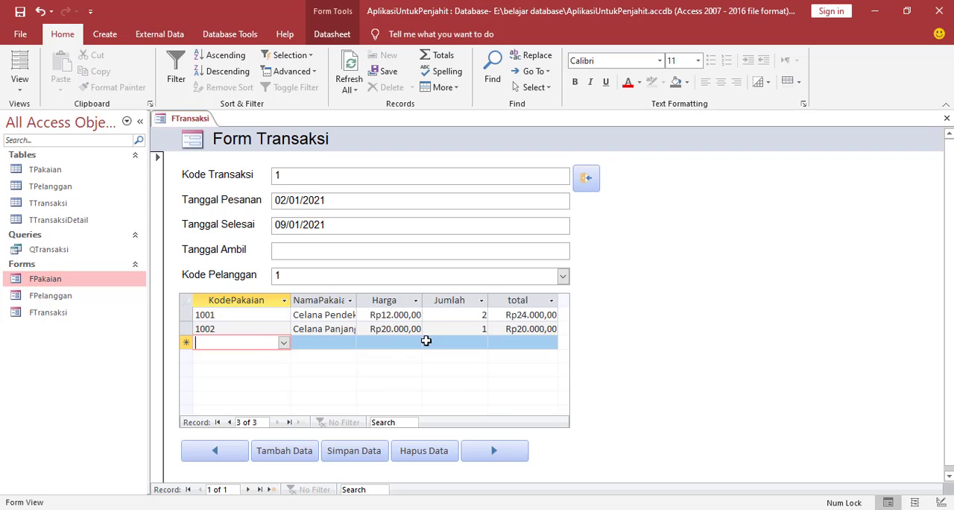
{"action": "left_click", "coordinate": [508, 340]}
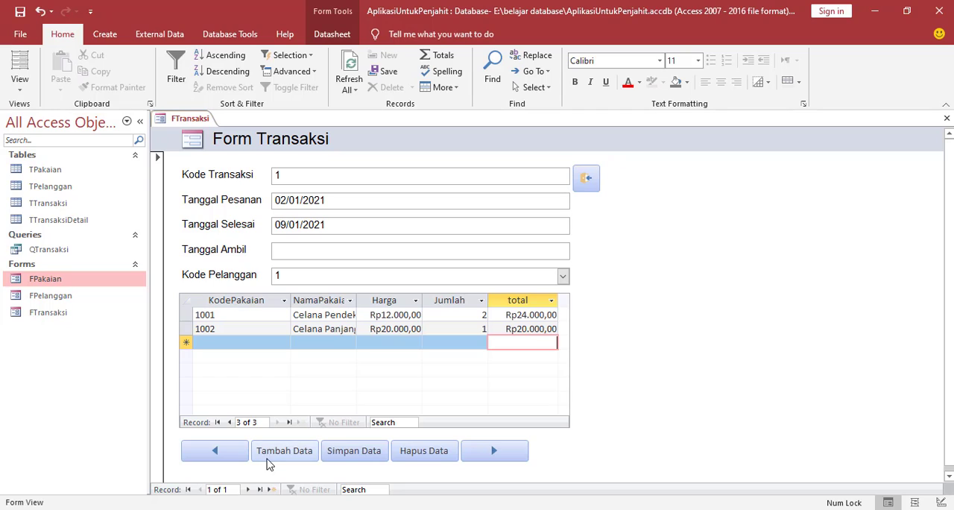
{"action": "left_click", "coordinate": [293, 460]}
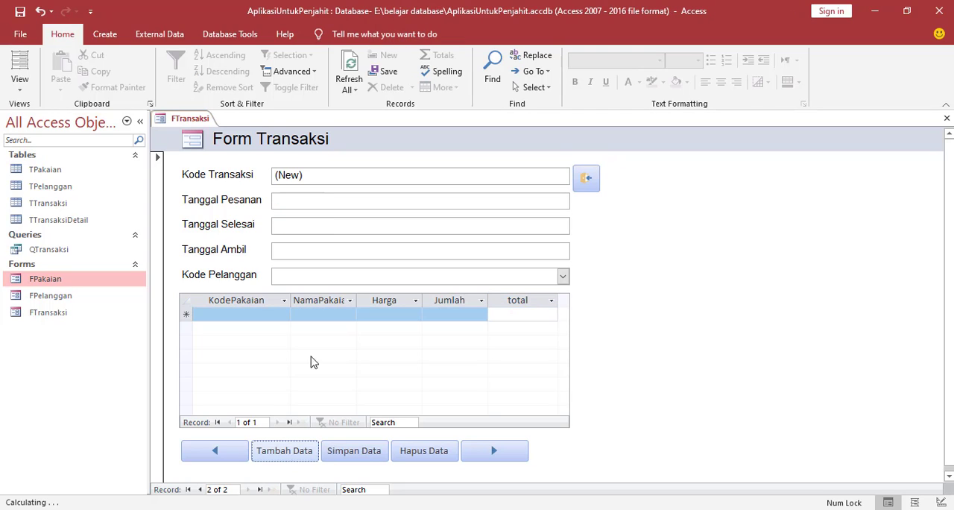
- Switch FTransaksi to Design View, saving the layout changes to the QTransaksi query
{"action": "right_click", "coordinate": [622, 241]}
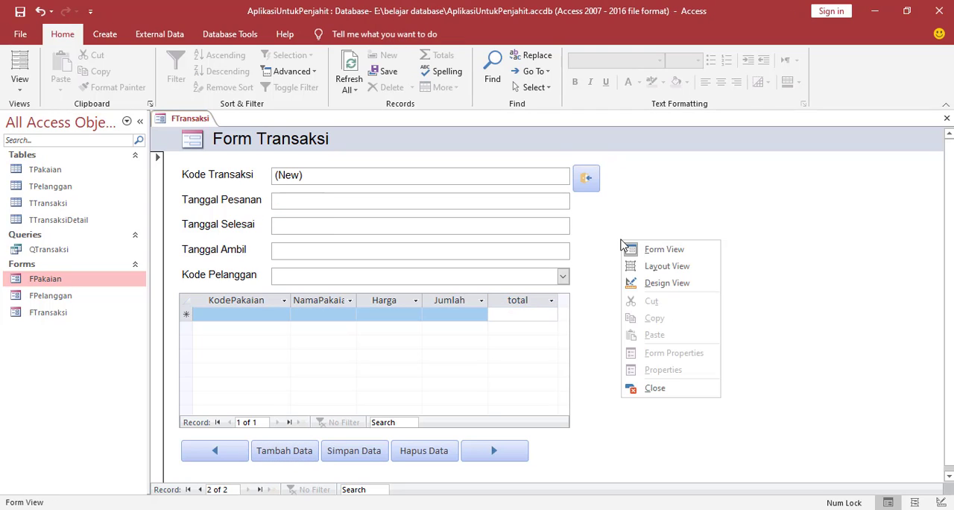
{"action": "left_click", "coordinate": [653, 291]}
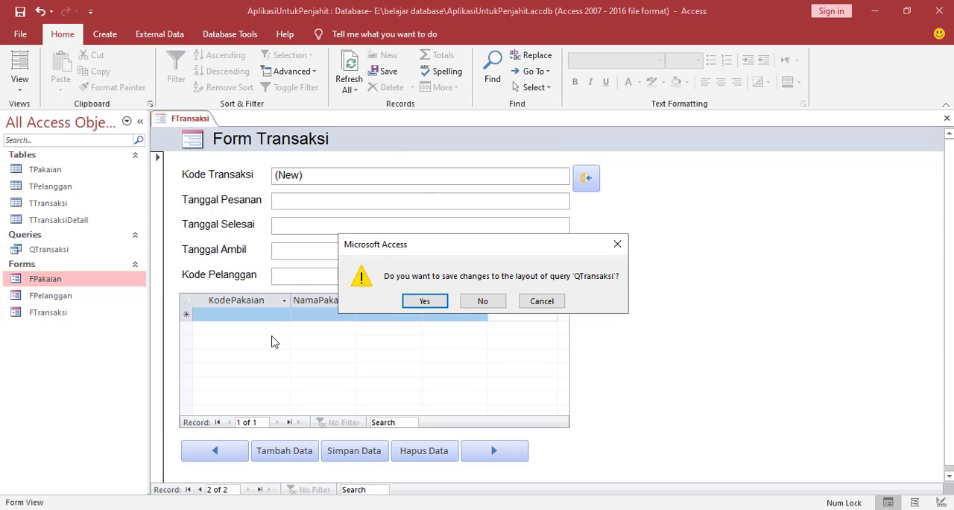
{"action": "left_click", "coordinate": [423, 302]}
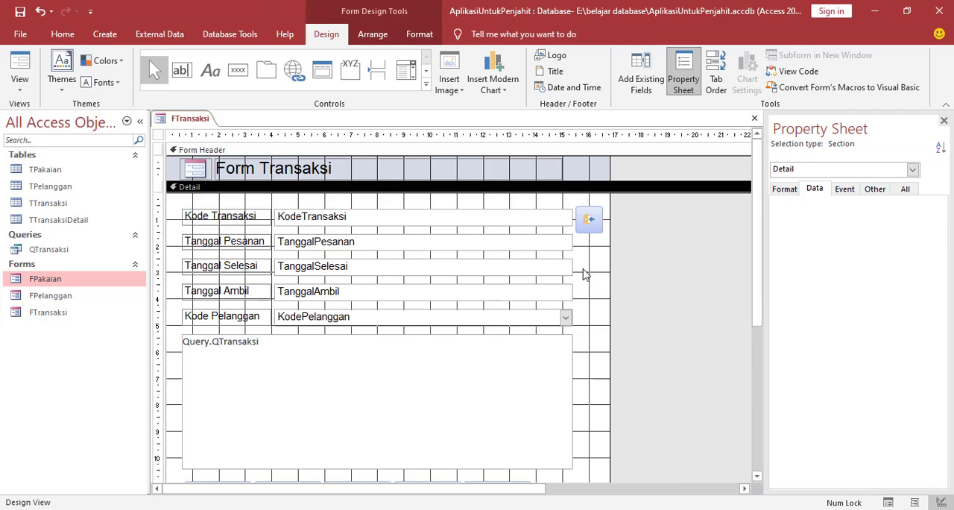
- Widen the form's design area to about 20 cm and return FTransaksi to Form View
{"action": "right_click", "coordinate": [595, 309]}
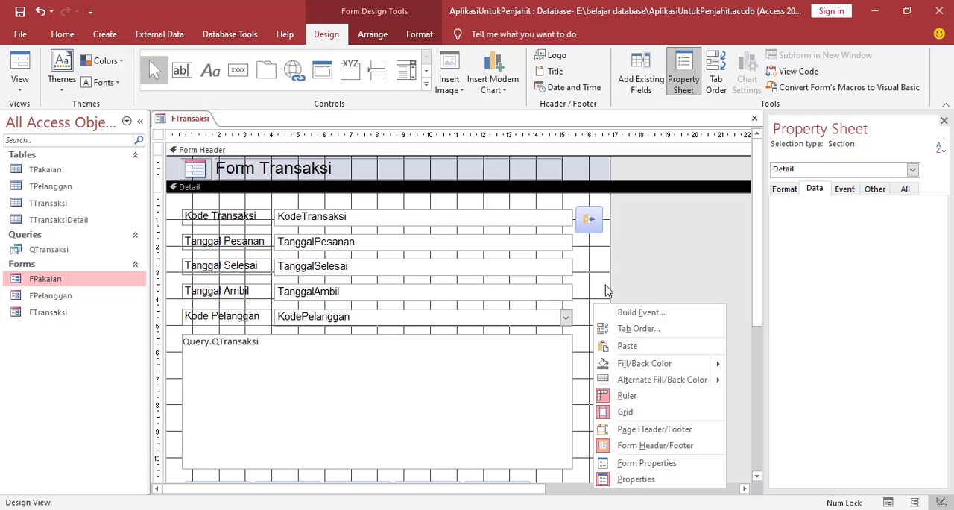
{"action": "left_click", "coordinate": [607, 290]}
{"action": "left_click_drag", "start_coordinate": [608, 290], "coordinate": [692, 290]}
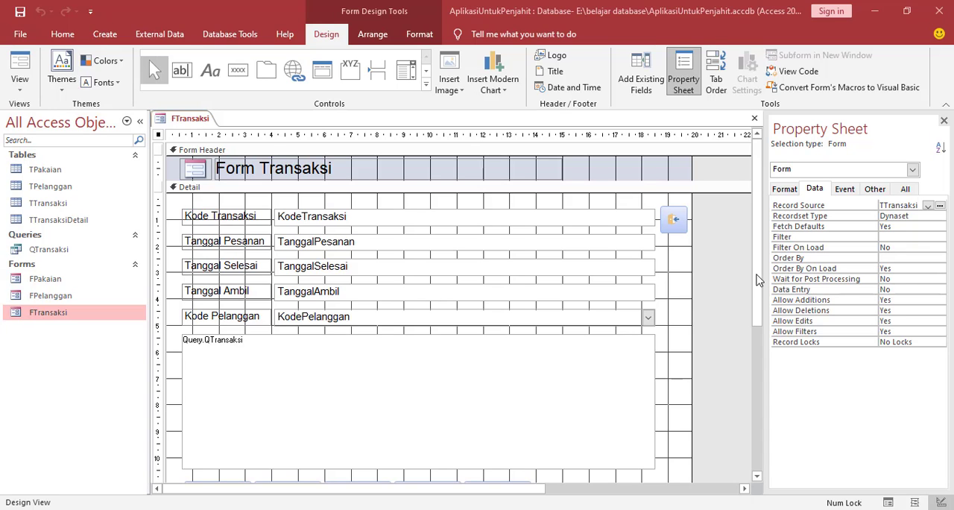
{"action": "left_click_drag", "start_coordinate": [759, 282], "coordinate": [760, 261]}
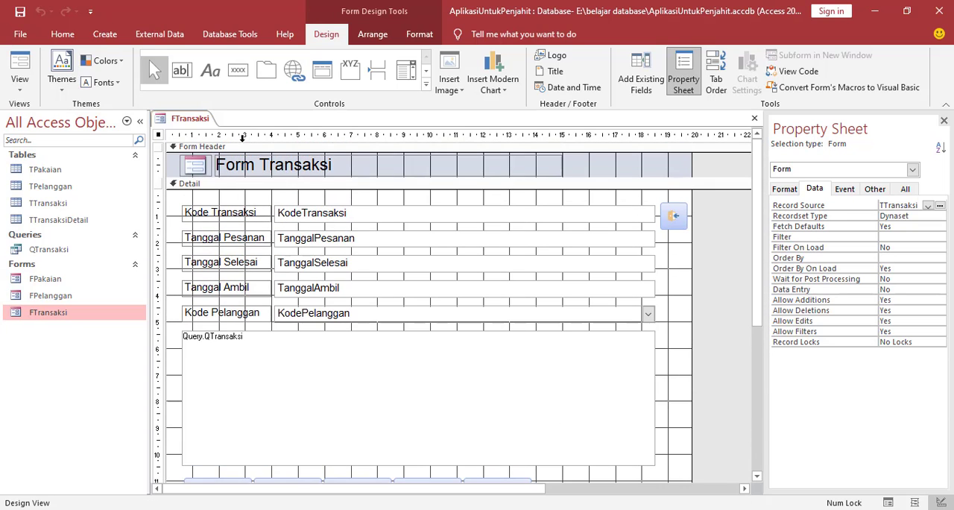
{"action": "right_click", "coordinate": [196, 119]}
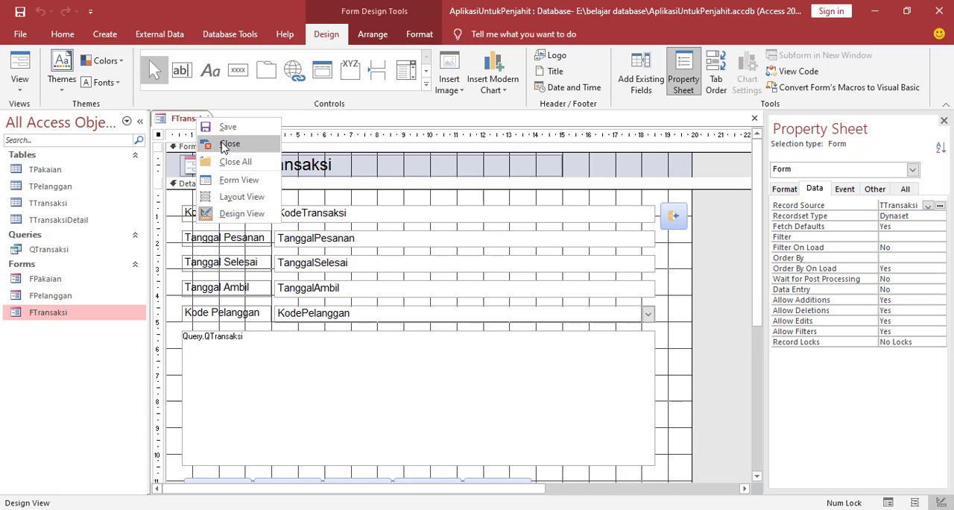
{"action": "left_click", "coordinate": [233, 182]}
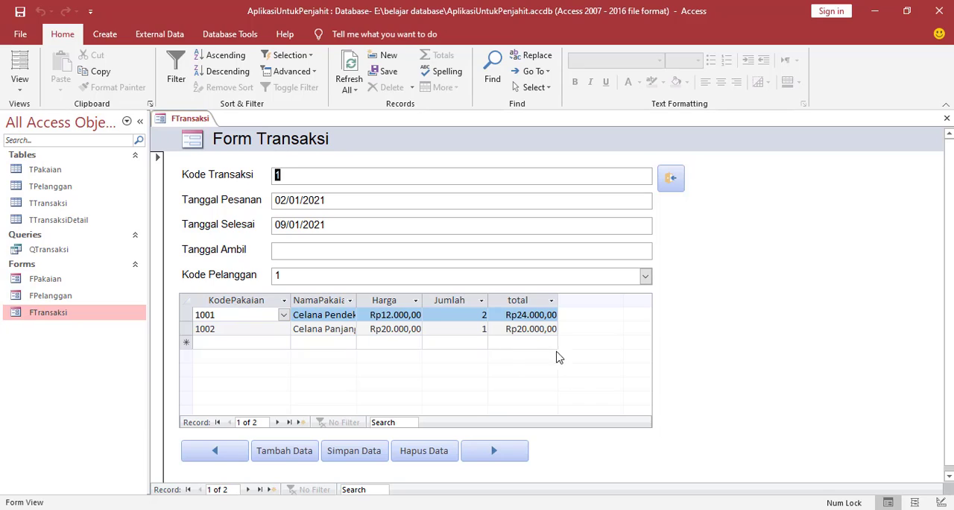
- Show a Totals row in the transaction subform and set the total column's function to Sum
{"action": "left_click", "coordinate": [250, 344]}
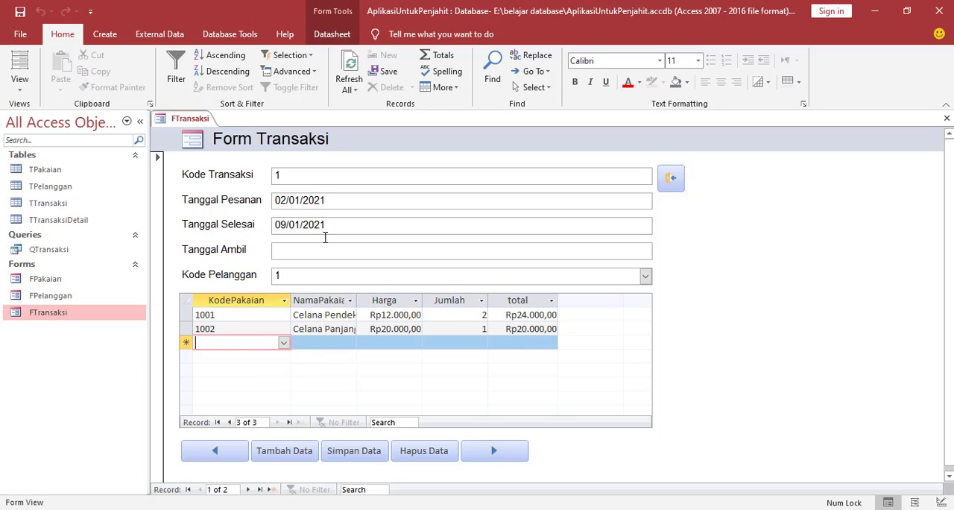
{"action": "left_click", "coordinate": [442, 55]}
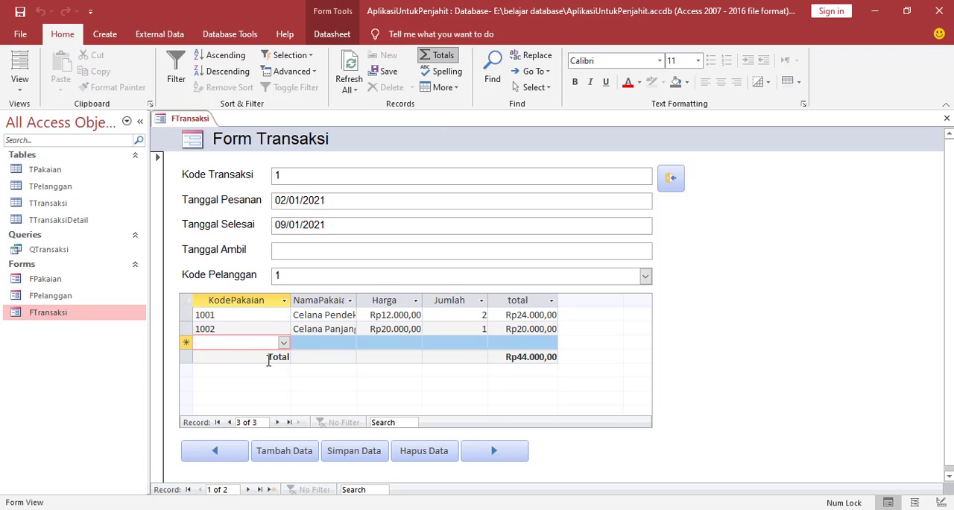
{"action": "left_click", "coordinate": [494, 356]}
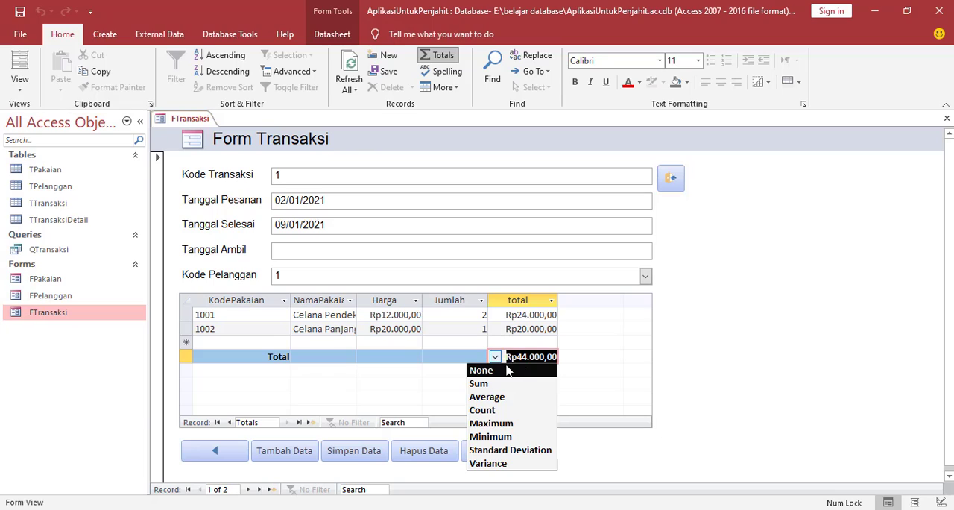
{"action": "left_click", "coordinate": [493, 387]}
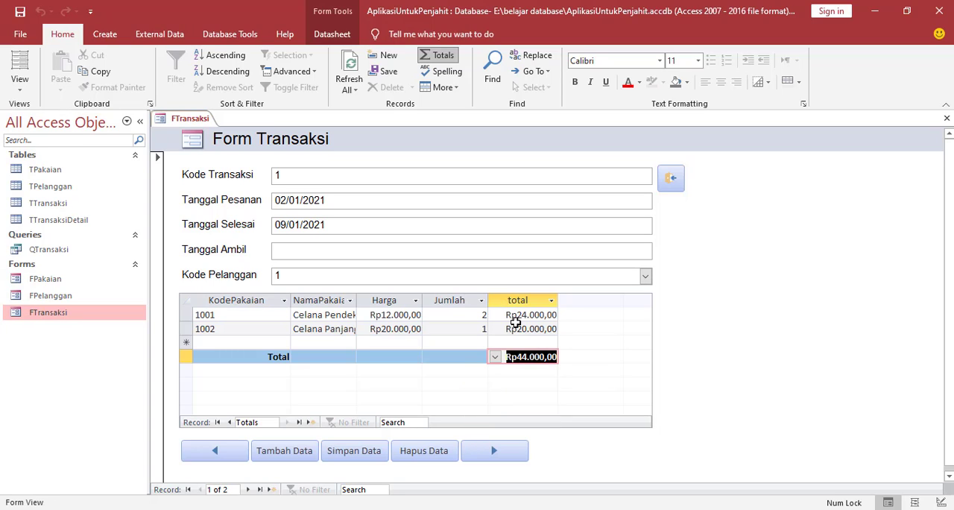
- Start a new transaction with Tanggal Pesanan 02/01/2021, Tanggal Selesai 06/01/2021 and Kode Pelanggan 2
{"action": "left_click", "coordinate": [285, 458]}
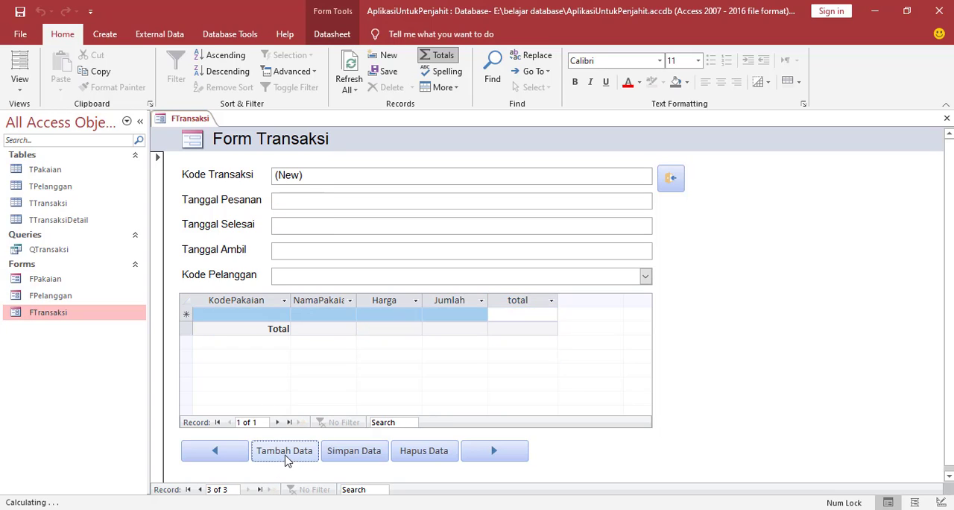
{"action": "left_click", "coordinate": [442, 200]}
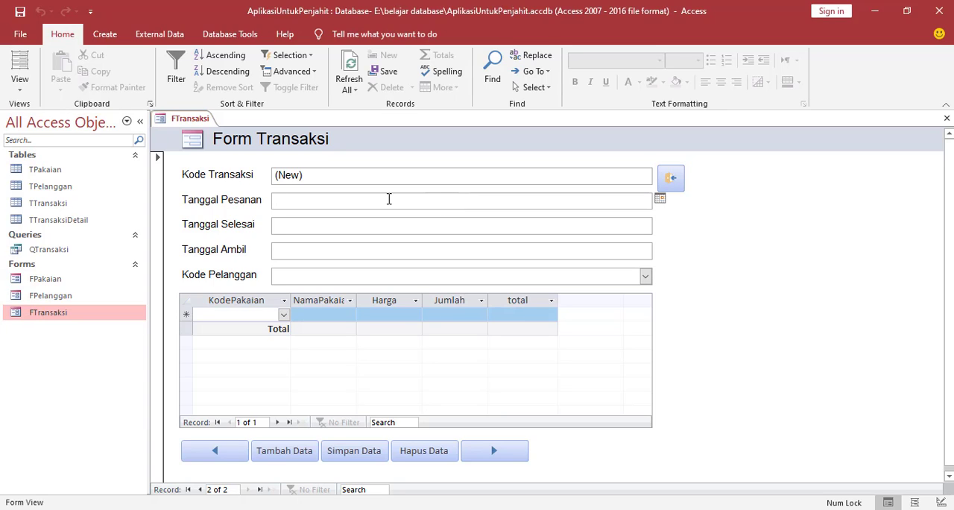
{"action": "left_click", "coordinate": [660, 200]}
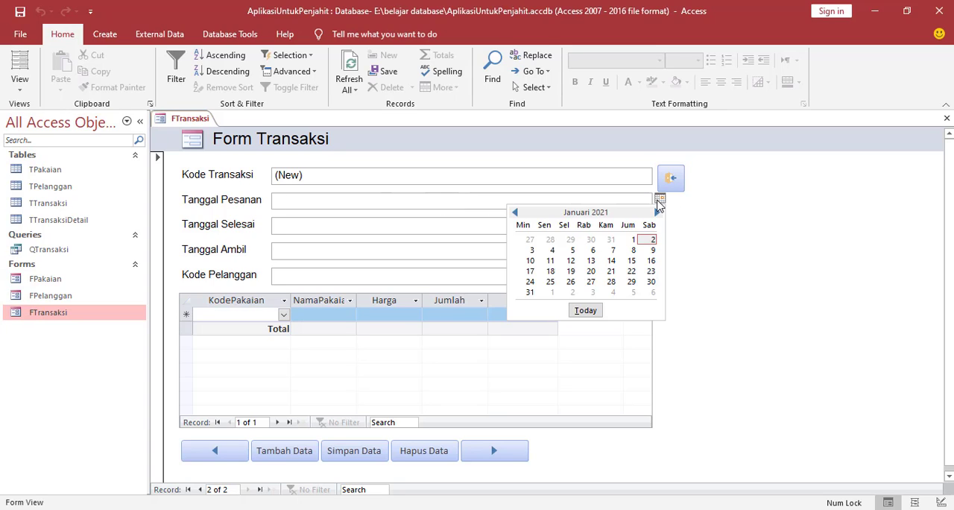
{"action": "left_click", "coordinate": [651, 240]}
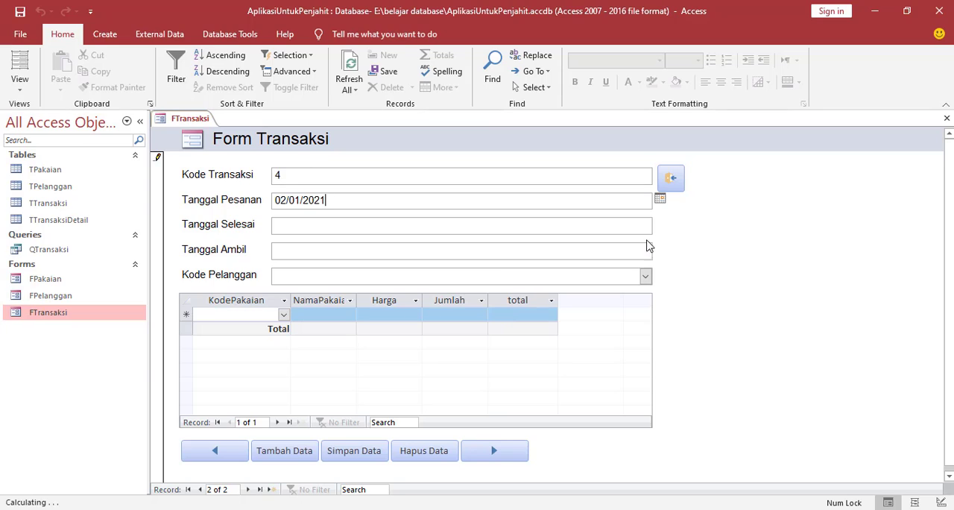
{"action": "left_click", "coordinate": [515, 227]}
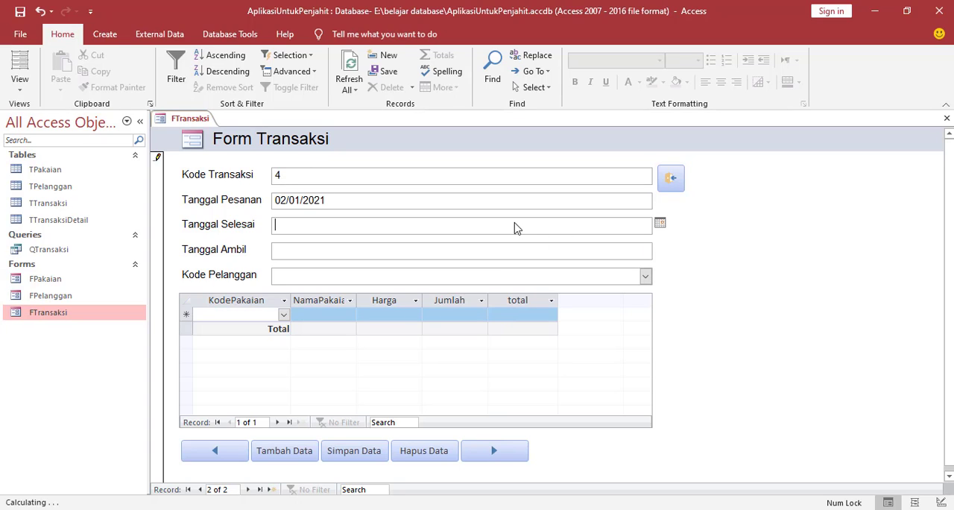
{"action": "left_click", "coordinate": [661, 224]}
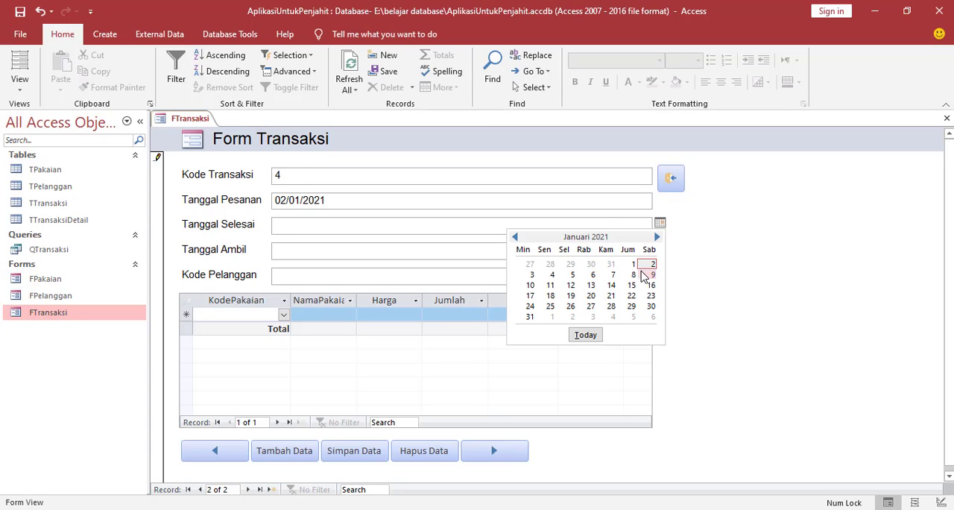
{"action": "left_click", "coordinate": [593, 275]}
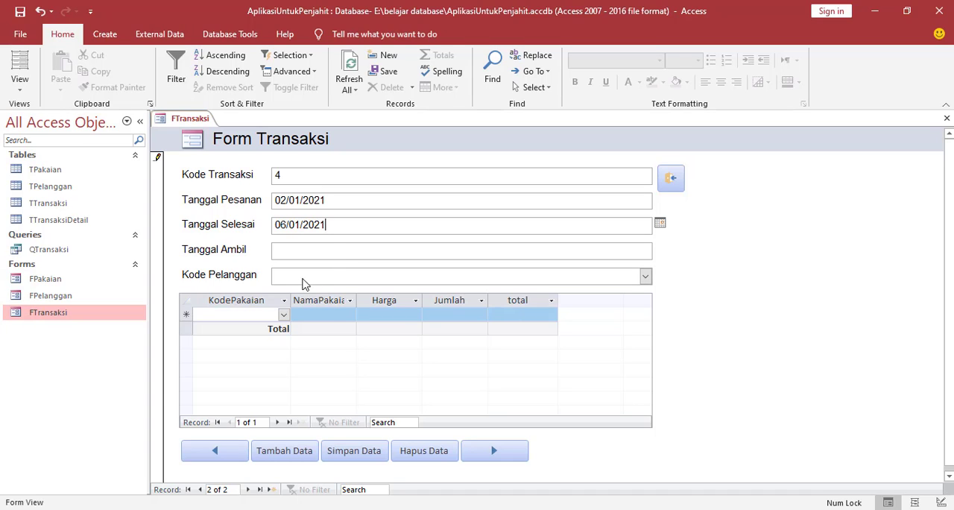
{"action": "left_click", "coordinate": [645, 276]}
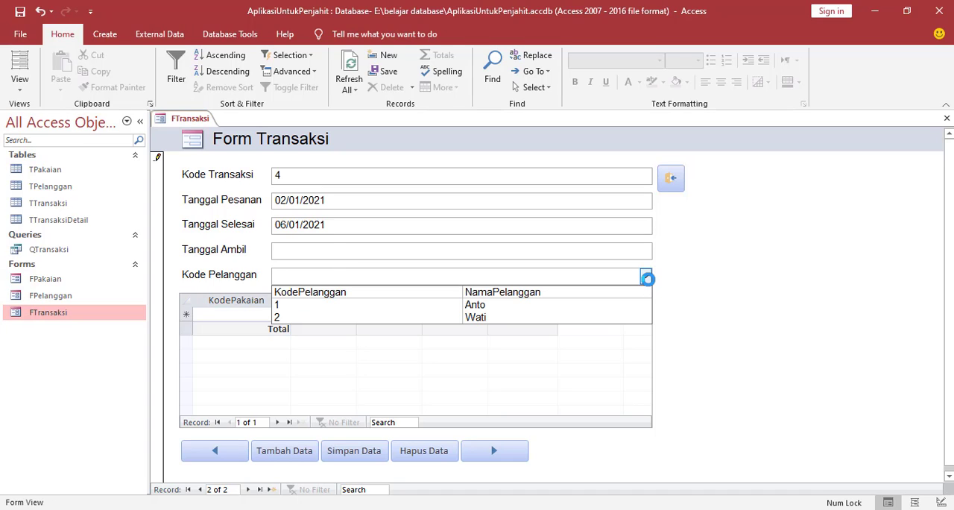
{"action": "left_click", "coordinate": [492, 320]}
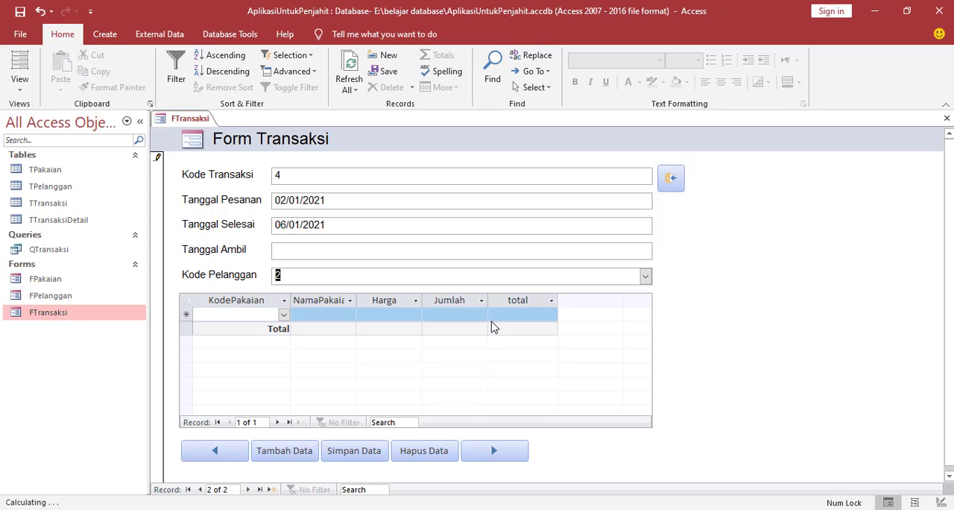
- Choose garment code 1001 for the first detail row, widen the KodePakaian column and set Jumlah to 2
{"action": "left_click", "coordinate": [284, 316]}
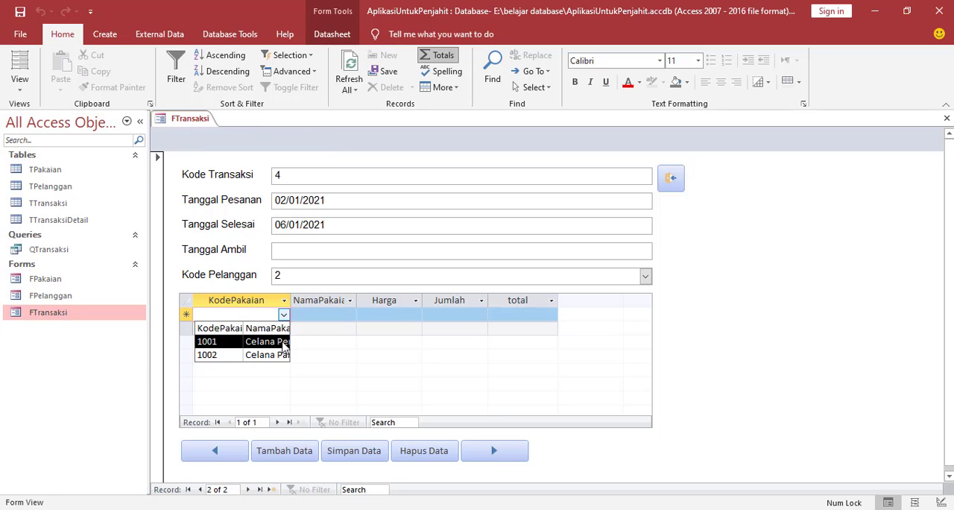
{"action": "left_click", "coordinate": [284, 341]}
{"action": "left_click_drag", "start_coordinate": [291, 299], "coordinate": [331, 299]}
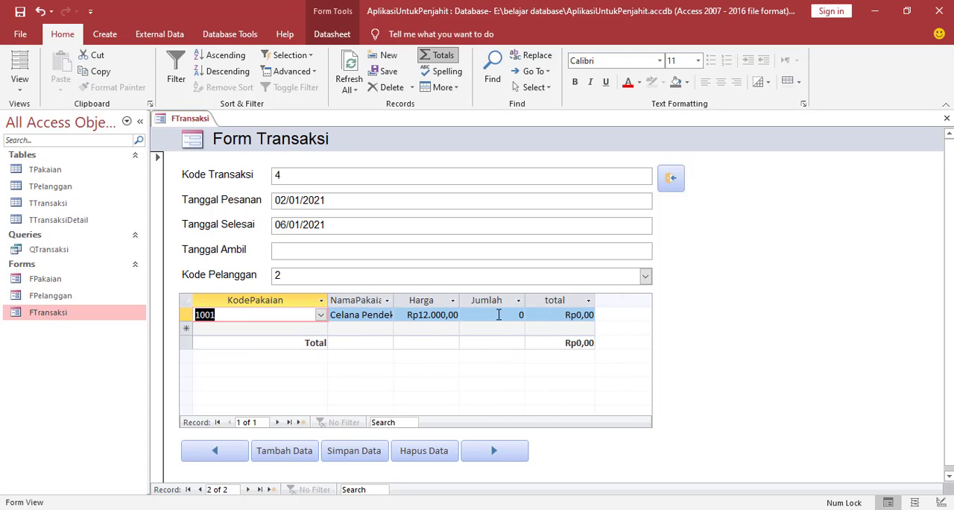
{"action": "left_click", "coordinate": [522, 315]}
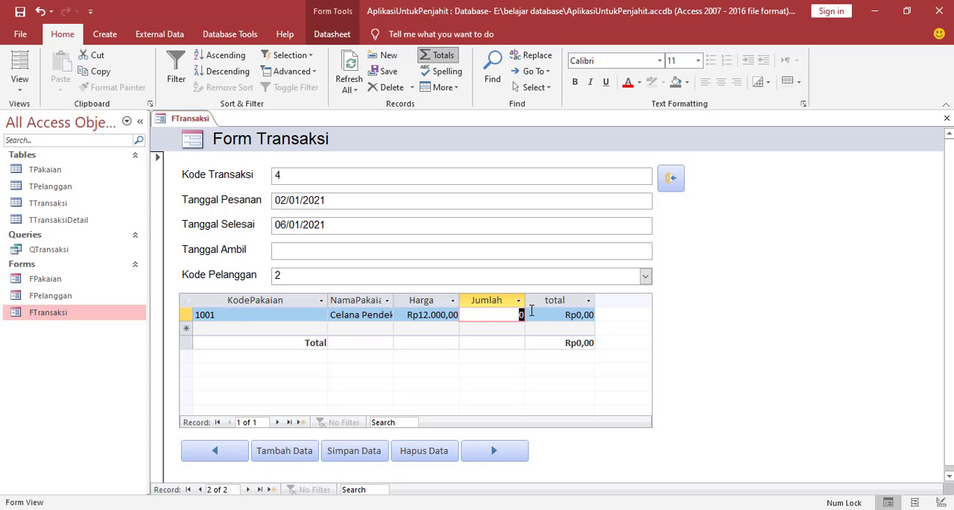
{"action": "type", "text": "2"}
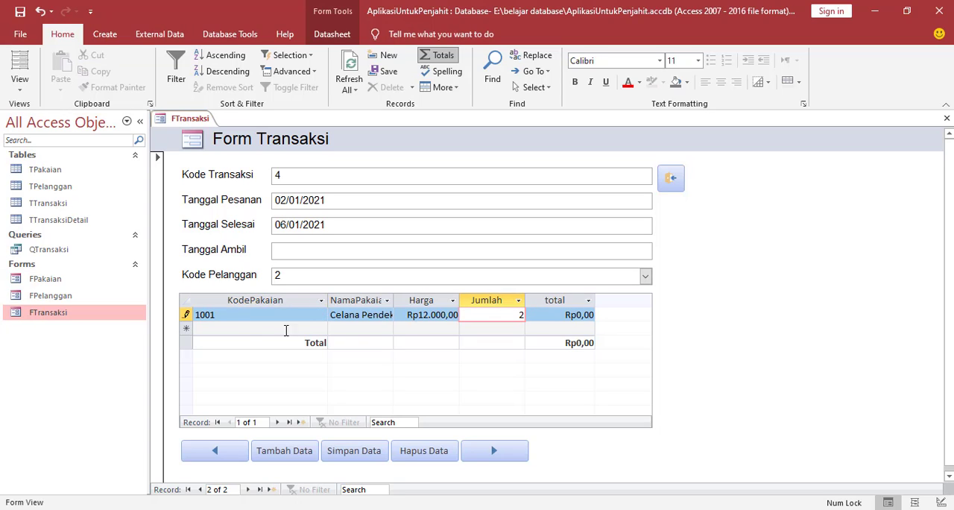
- Add a second detail row with garment code 1002 and Jumlah 1, and bring up a blank transaction record
{"action": "left_click", "coordinate": [246, 329]}
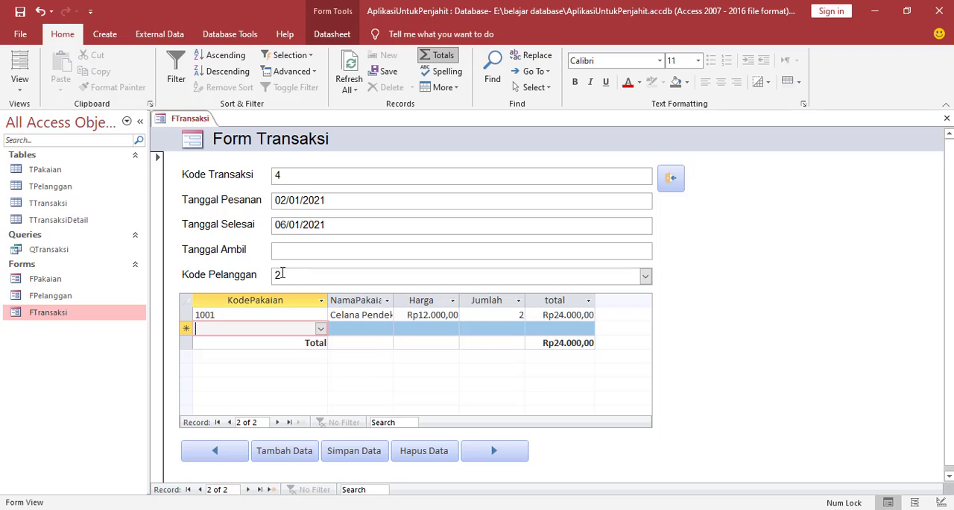
{"action": "left_click", "coordinate": [321, 329]}
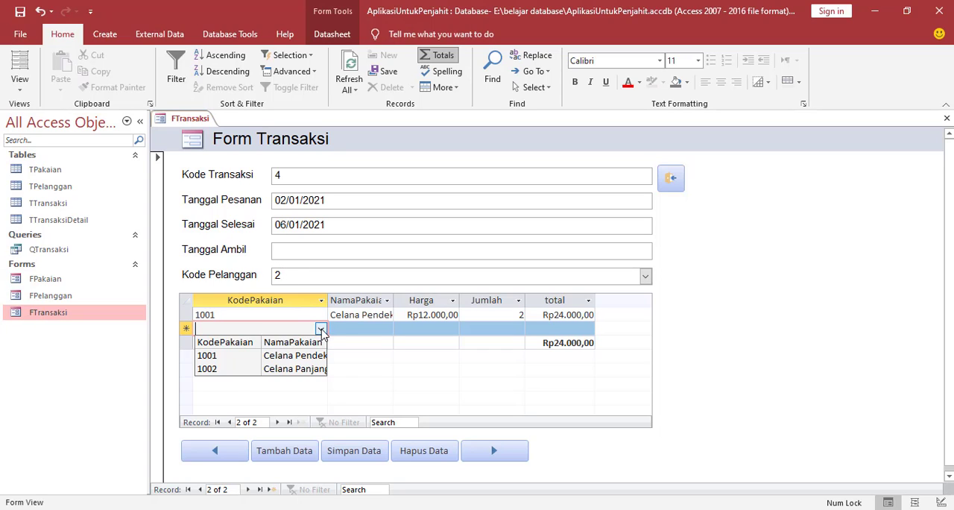
{"action": "left_click", "coordinate": [233, 369]}
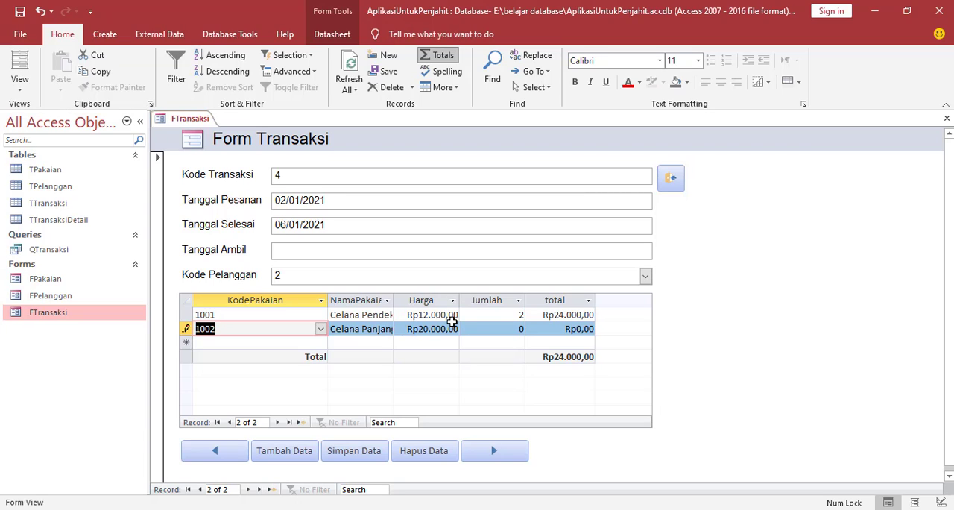
{"action": "left_click", "coordinate": [492, 329]}
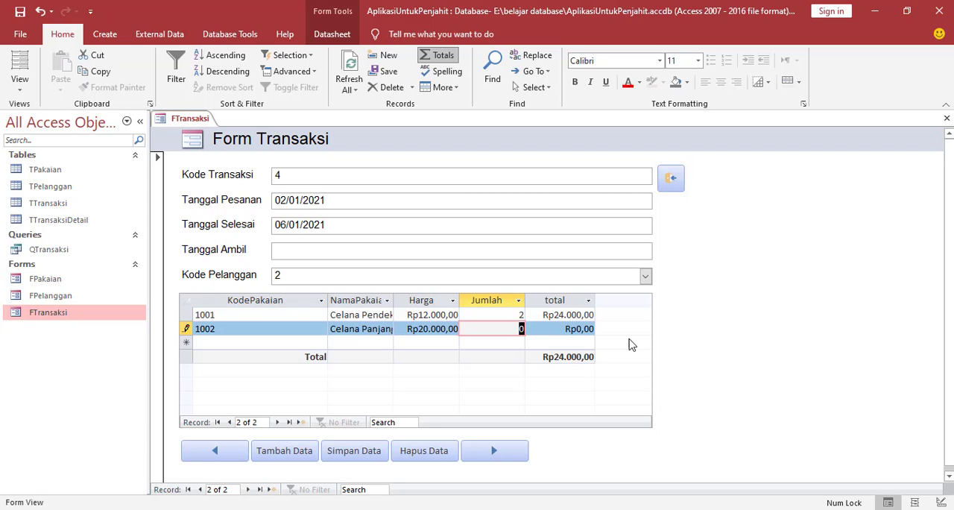
{"action": "type", "text": "1"}
{"action": "left_click", "coordinate": [541, 341]}
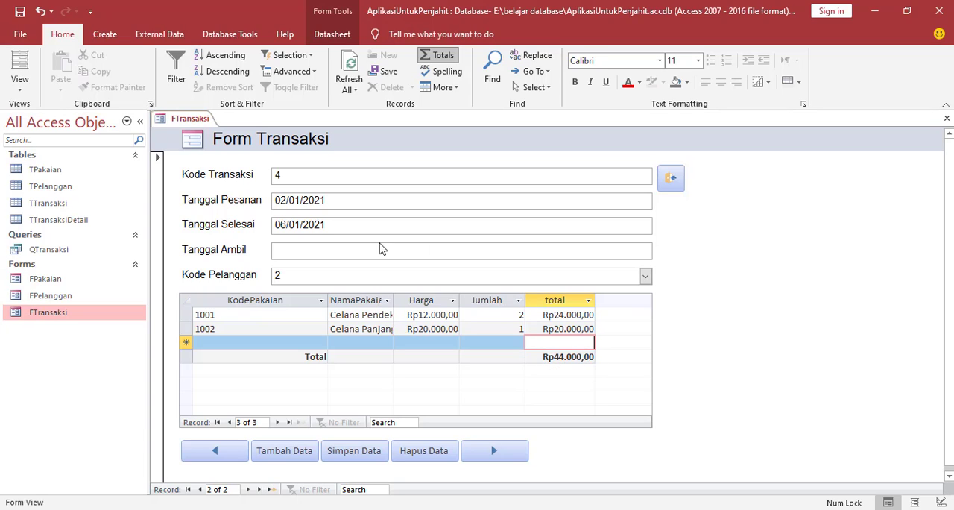
{"action": "left_click", "coordinate": [291, 455]}
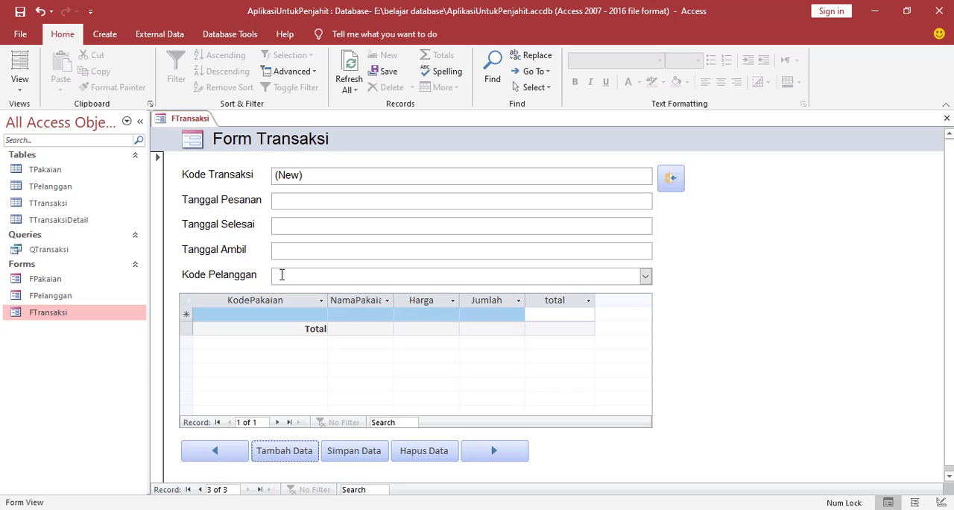
- Open the FPakaian and FPelanggan forms to review their input layouts
{"action": "left_click", "coordinate": [46, 279]}
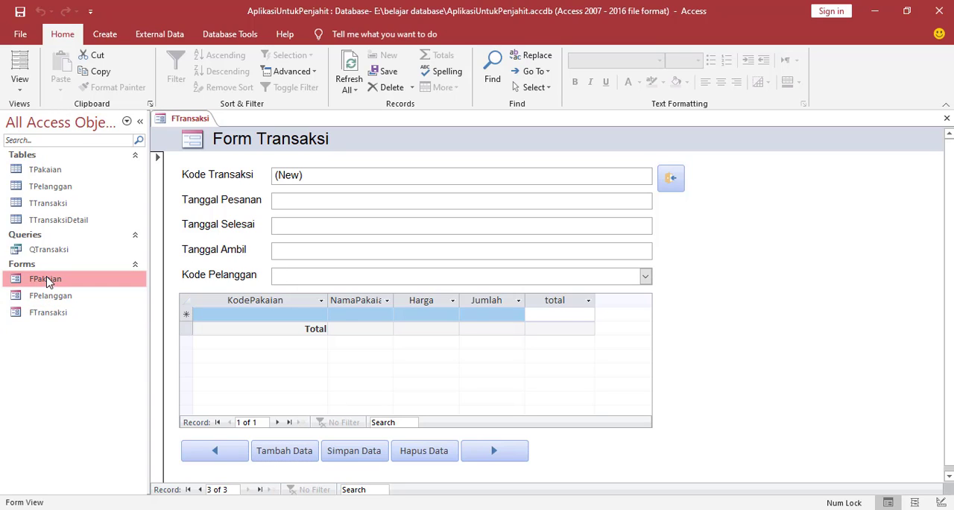
{"action": "double_click", "coordinate": [46, 279]}
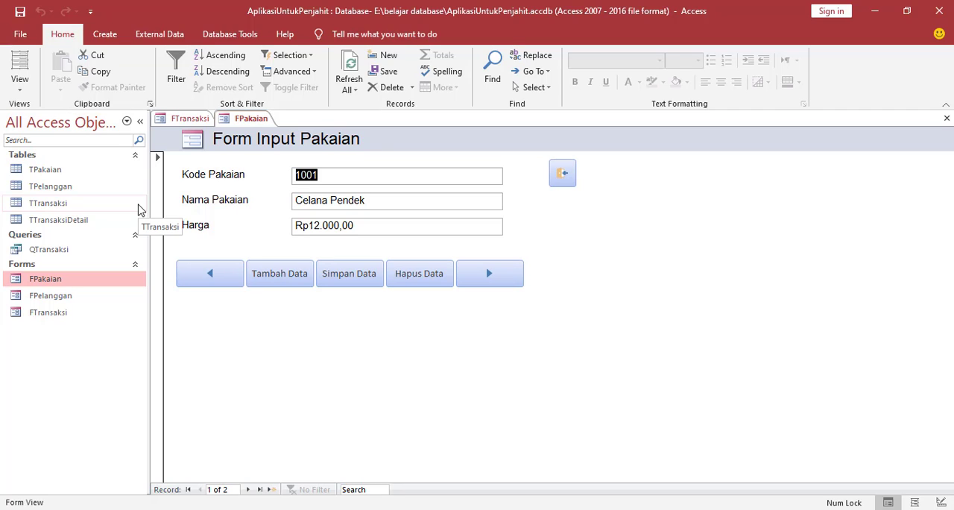
{"action": "double_click", "coordinate": [71, 299]}
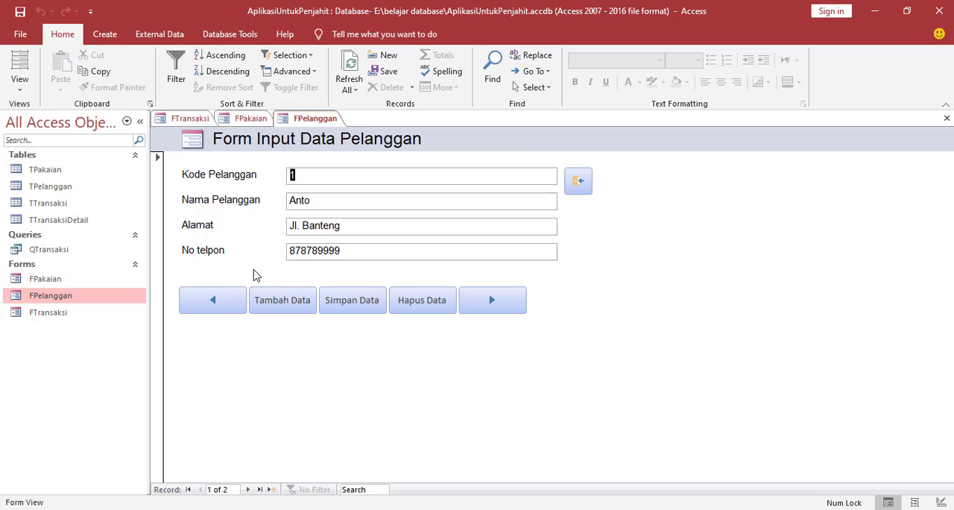
- Close all open forms, saving the changes to FTransaksi and QTransaksi
{"action": "left_click", "coordinate": [196, 119]}
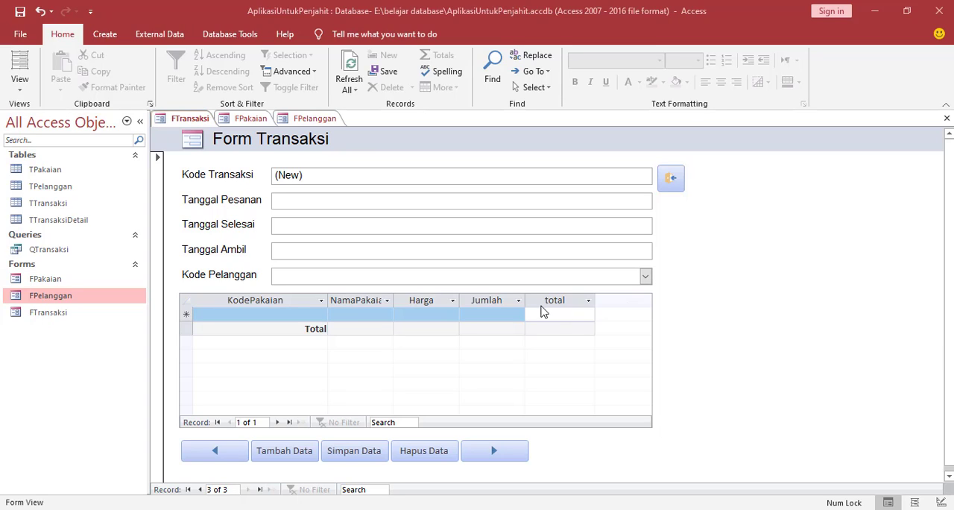
{"action": "right_click", "coordinate": [192, 127]}
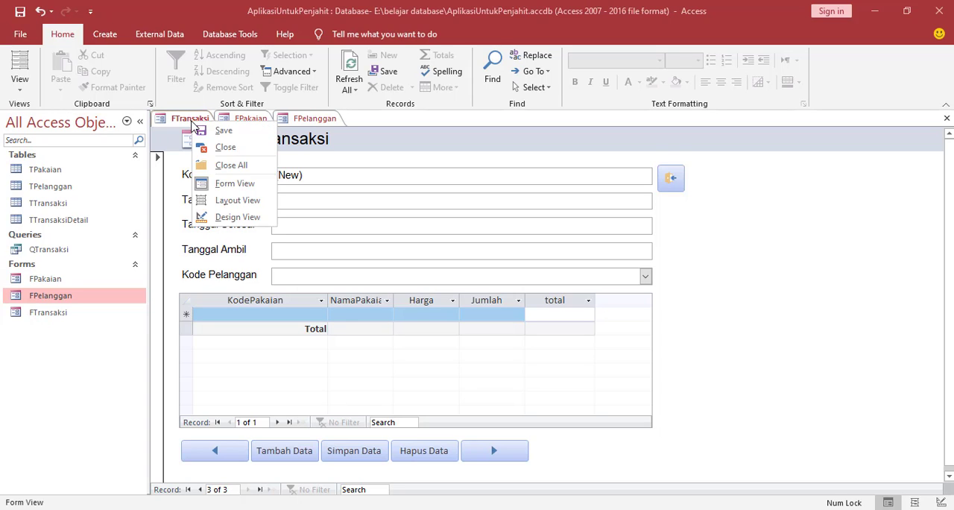
{"action": "left_click", "coordinate": [224, 163]}
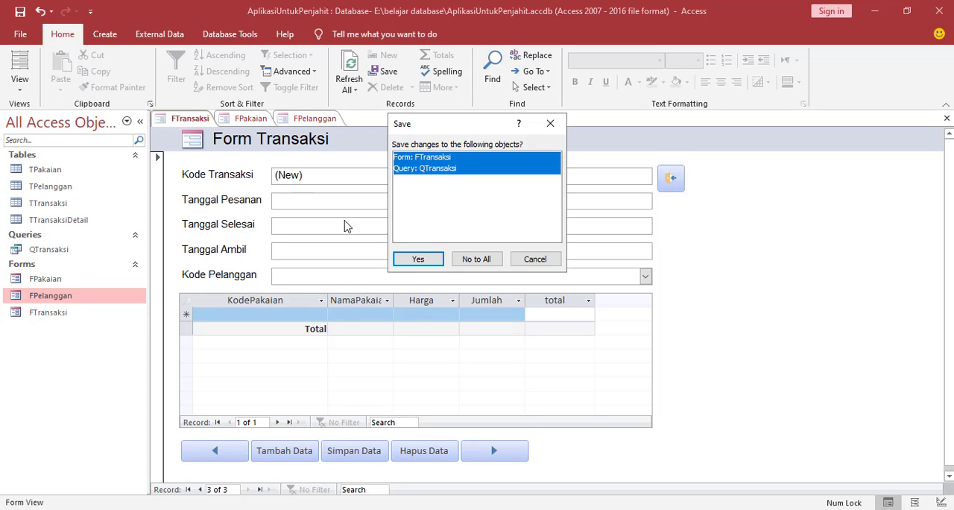
{"action": "left_click", "coordinate": [420, 261]}
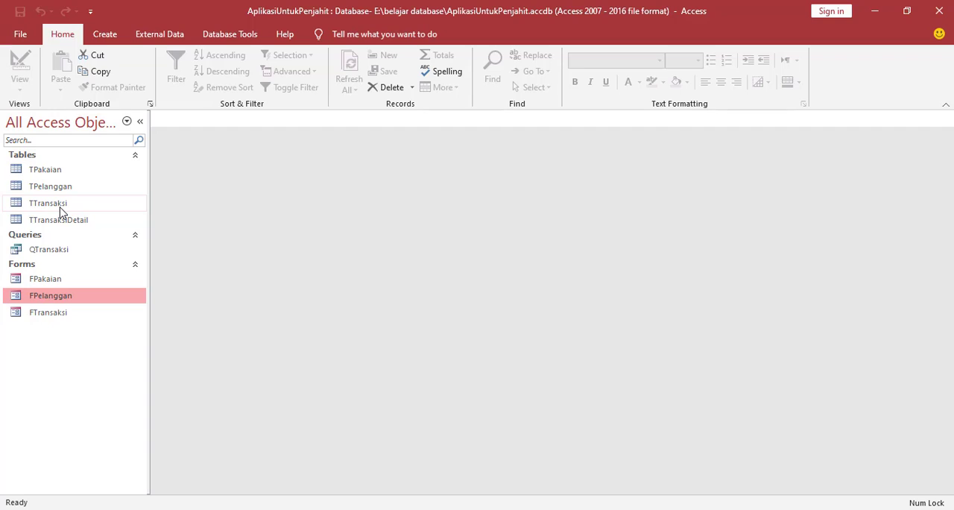
- Create a new query in design view with the tables TPakaian, TPelanggan, TTransaksi and TTransaksiDetail
{"action": "left_click", "coordinate": [106, 37]}
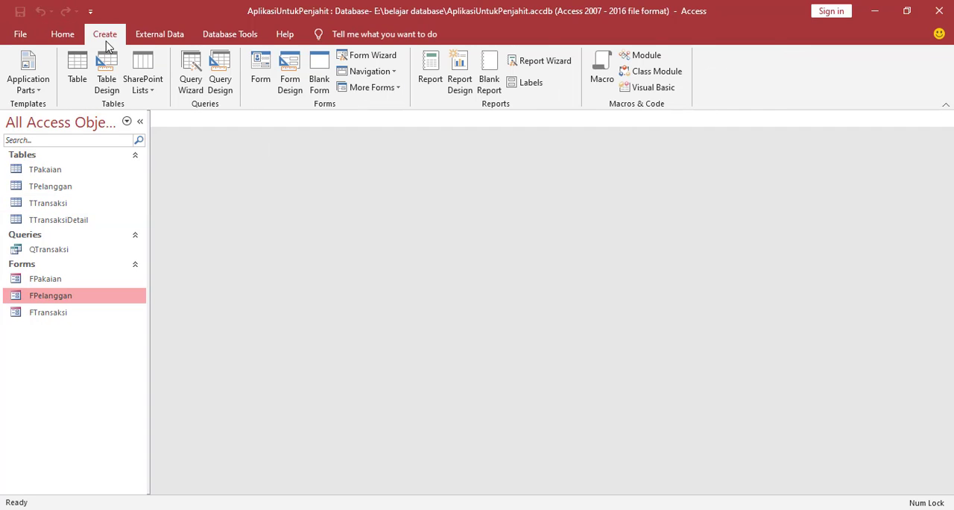
{"action": "left_click", "coordinate": [221, 82]}
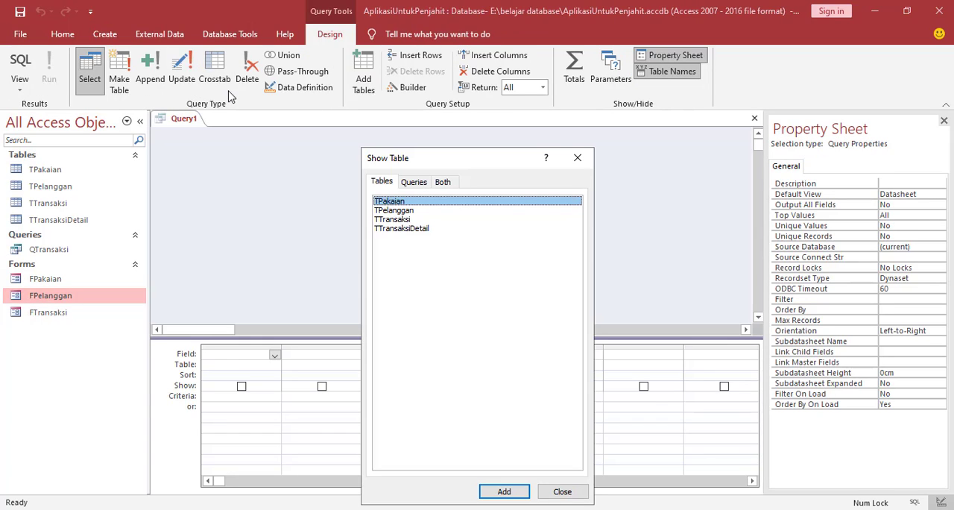
{"action": "left_click", "coordinate": [404, 232], "text": "shift"}
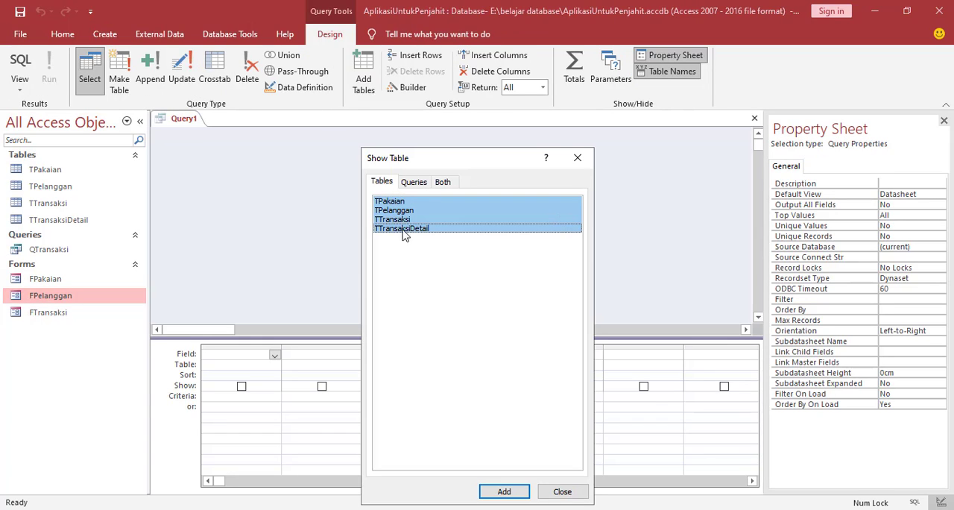
{"action": "left_click", "coordinate": [504, 491]}
{"action": "left_click", "coordinate": [560, 492]}
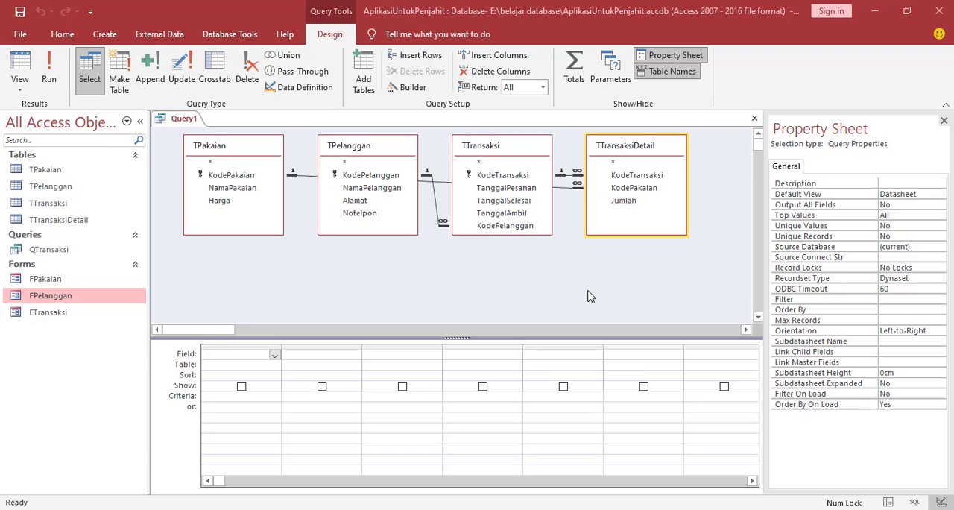
- Add KodeTransaksi from TTransaksi, NamaPelanggan, NamaPakaian, Harga and Jumlah as the query's output fields
{"action": "double_click", "coordinate": [496, 181]}
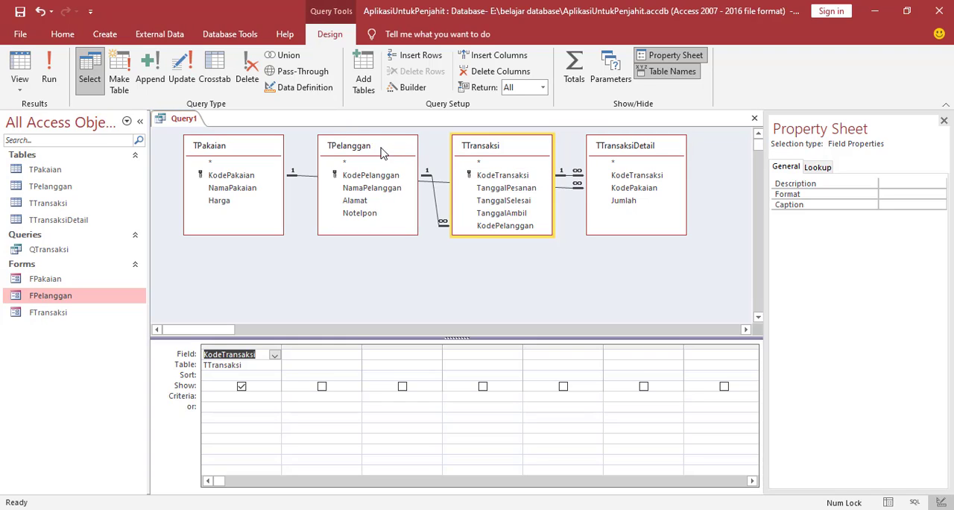
{"action": "double_click", "coordinate": [372, 188]}
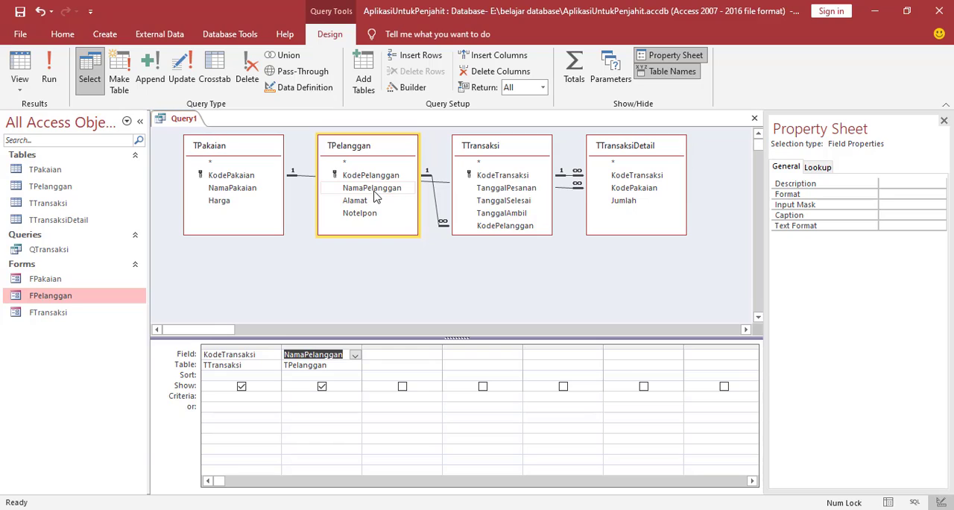
{"action": "double_click", "coordinate": [241, 191]}
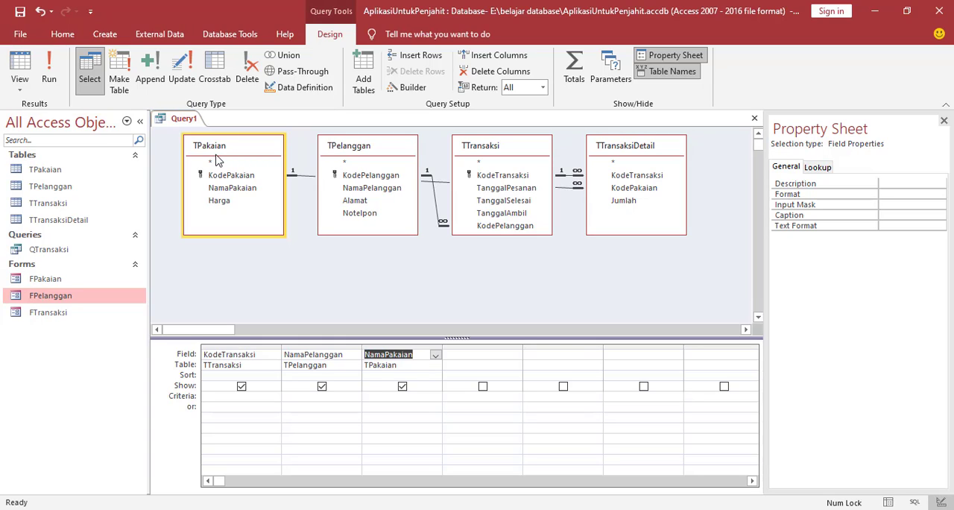
{"action": "double_click", "coordinate": [220, 206]}
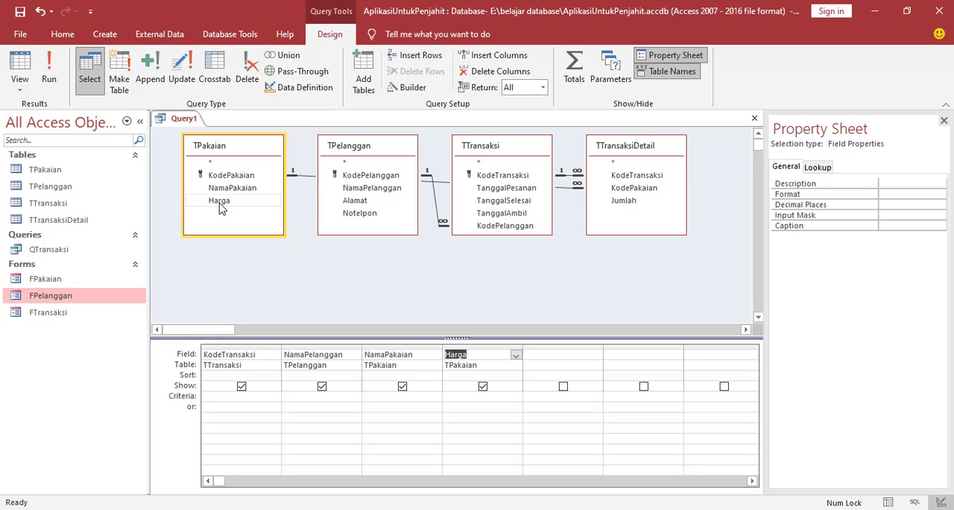
{"action": "double_click", "coordinate": [624, 201]}
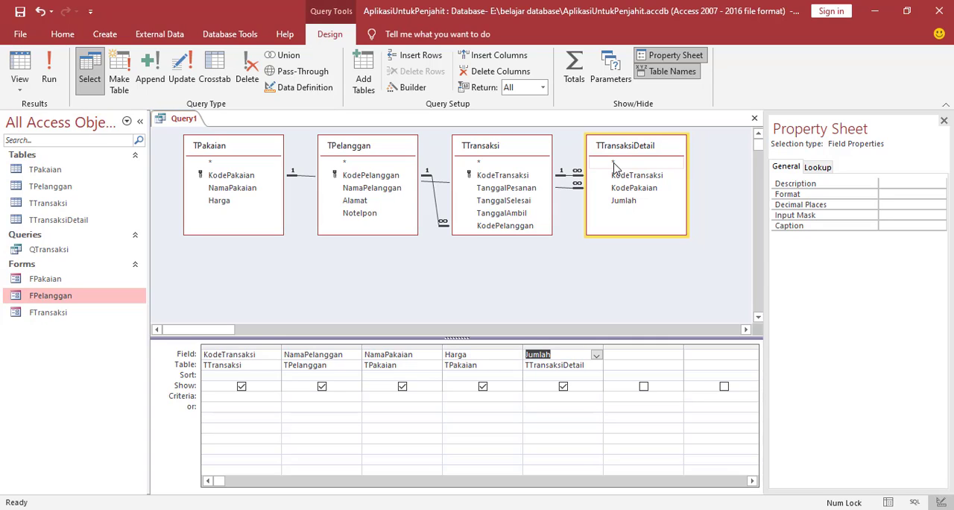
- Build a calculated field Total: [Jumlah]*[Harga] in the query's next empty column
{"action": "left_click", "coordinate": [652, 357]}
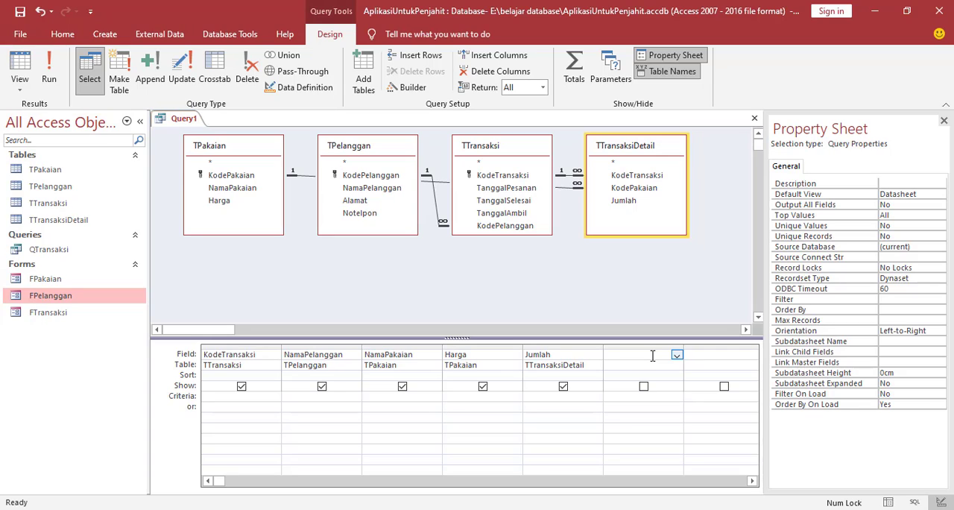
{"action": "right_click", "coordinate": [653, 357]}
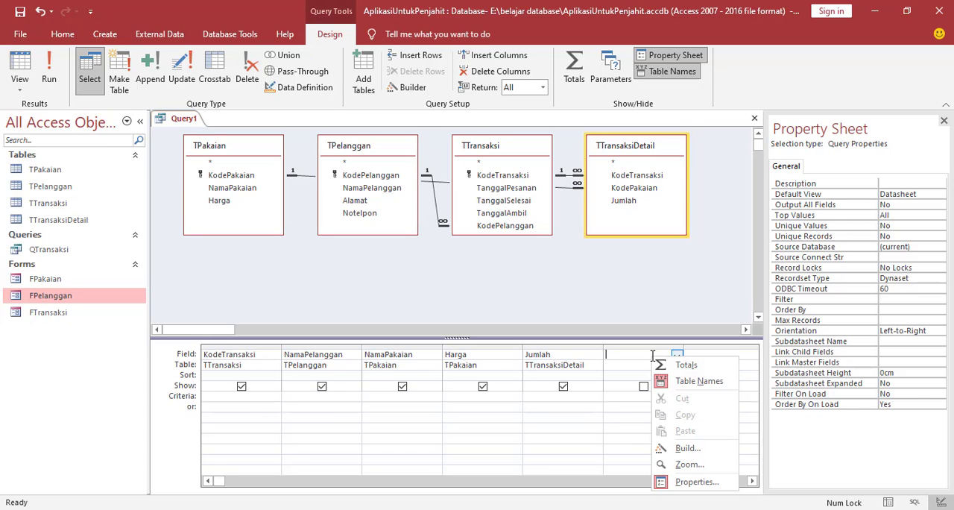
{"action": "left_click", "coordinate": [684, 448]}
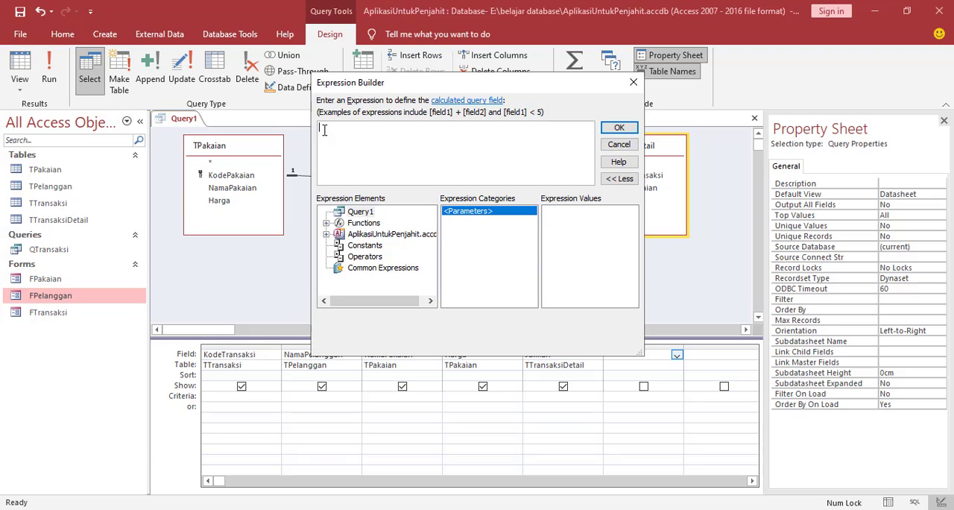
{"action": "type", "text": "Total: ["}
{"action": "type", "text": "Jumlah]*[H"}
{"action": "left_click", "coordinate": [622, 128]}
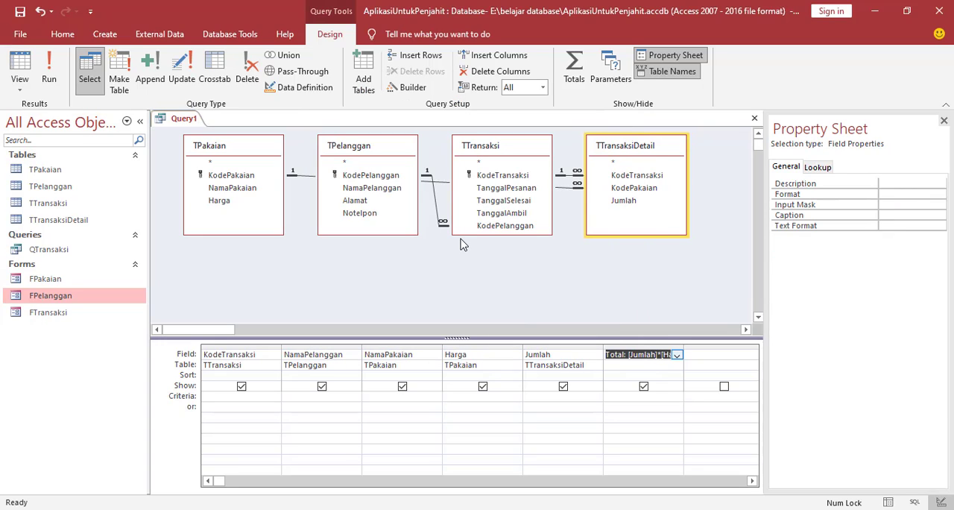
- Save the query as QLaporan and close it
{"action": "right_click", "coordinate": [172, 124]}
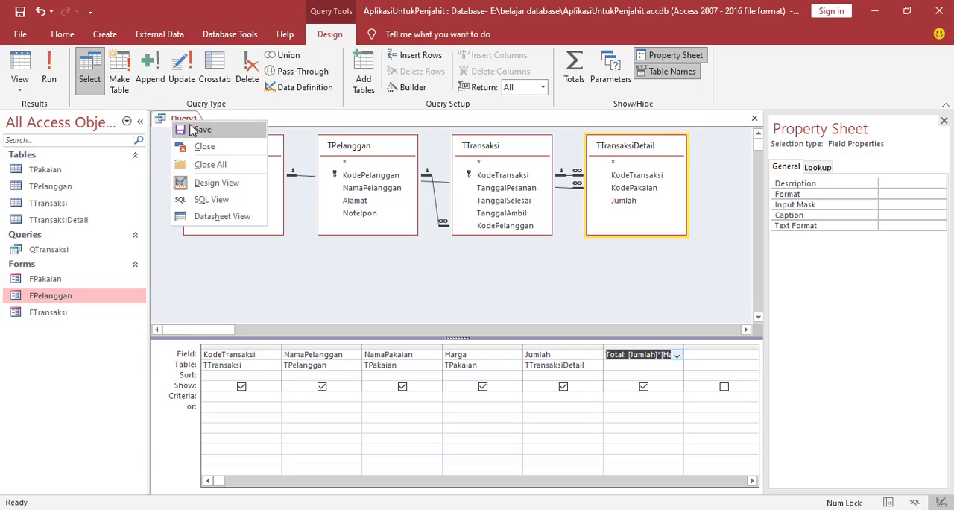
{"action": "left_click", "coordinate": [200, 130]}
{"action": "left_click_drag", "start_coordinate": [426, 183], "coordinate": [404, 187]}
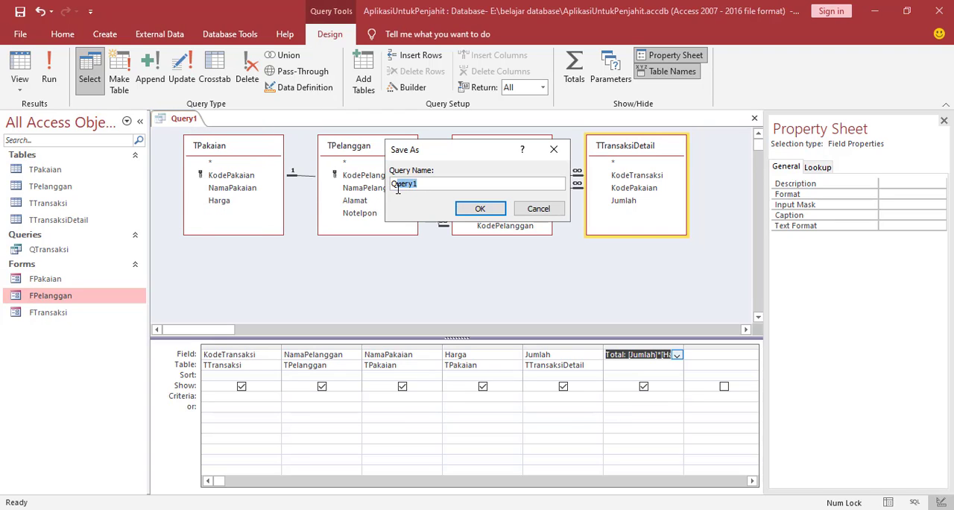
{"action": "type", "text": "ka"}
{"action": "left_click", "coordinate": [480, 209]}
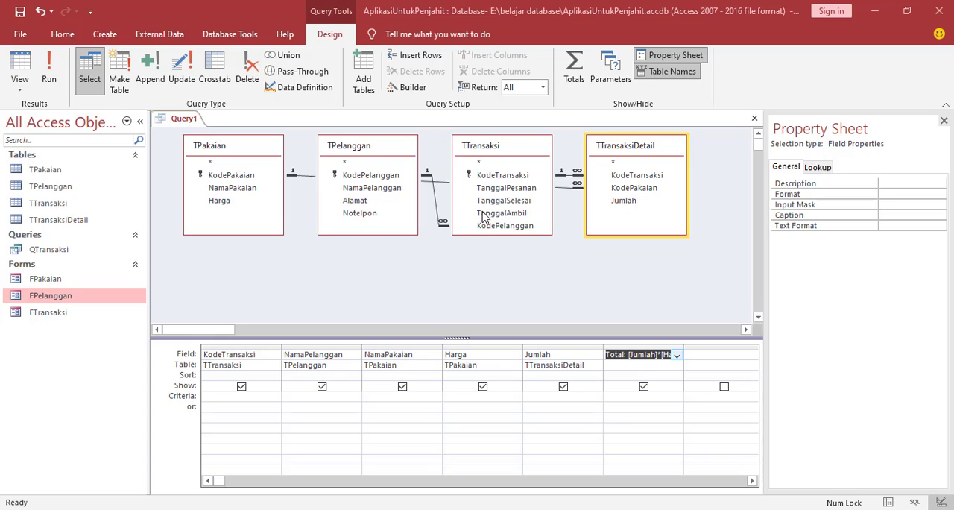
{"action": "right_click", "coordinate": [191, 123]}
{"action": "left_click", "coordinate": [216, 145]}
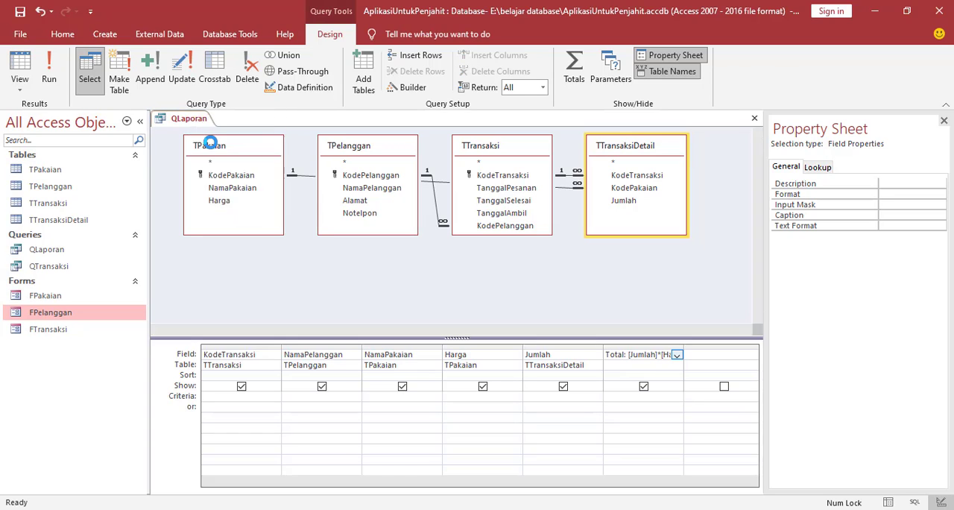
- Open QLaporan, widen its NamaPakaian, Harga and Total columns, and close it with the layout saved
{"action": "double_click", "coordinate": [50, 253]}
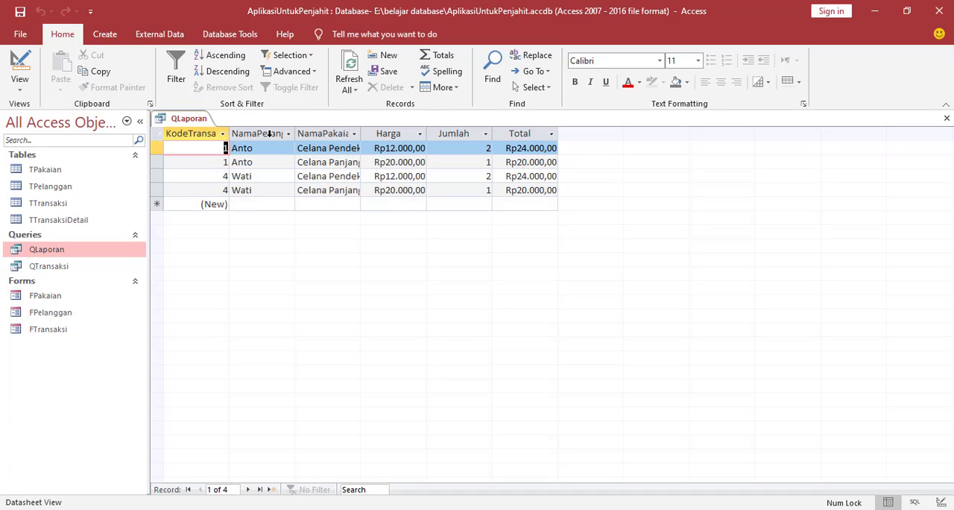
{"action": "left_click_drag", "start_coordinate": [361, 134], "coordinate": [380, 135]}
{"action": "left_click_drag", "start_coordinate": [446, 134], "coordinate": [465, 135]}
{"action": "left_click_drag", "start_coordinate": [598, 133], "coordinate": [631, 133]}
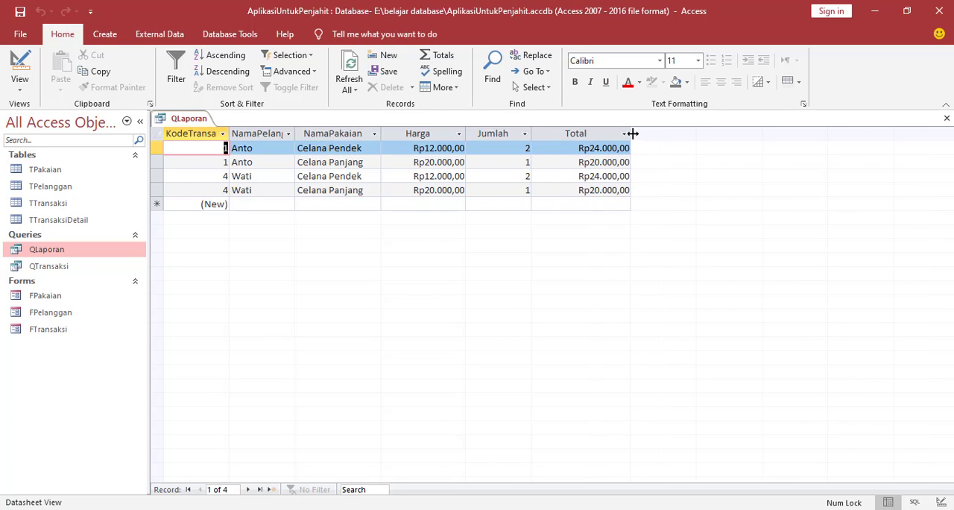
{"action": "right_click", "coordinate": [196, 127]}
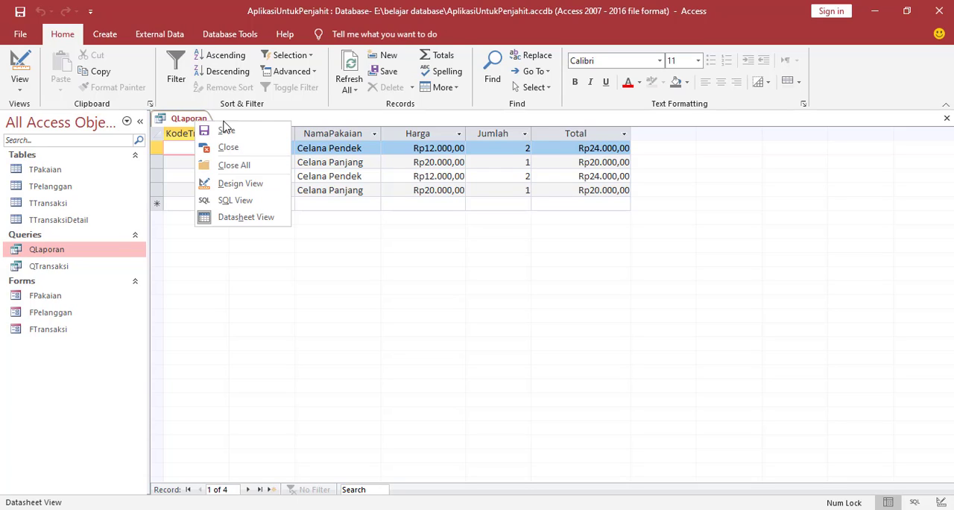
{"action": "left_click", "coordinate": [228, 164]}
{"action": "left_click", "coordinate": [440, 302]}
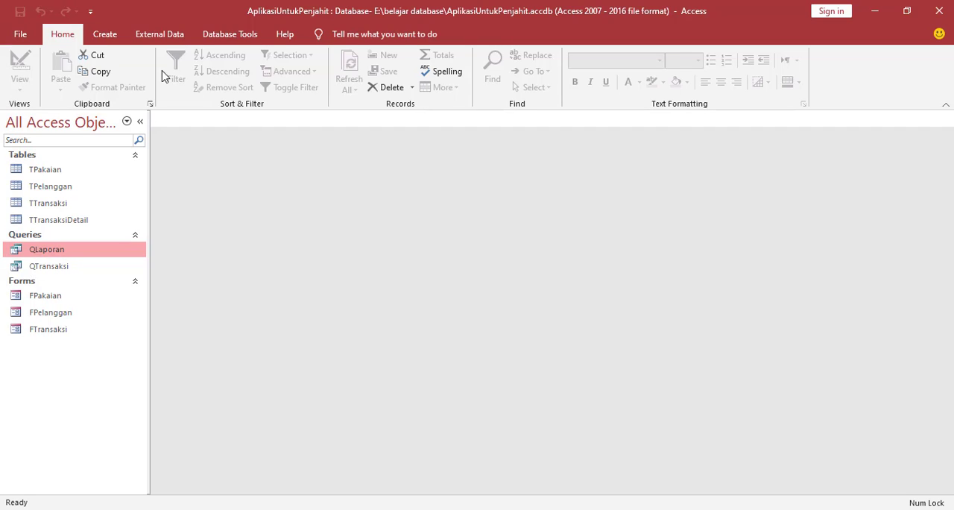
- Create a report from the QLaporan query, make the outlines of its whole table layout transparent, and view it in Report View
{"action": "left_click", "coordinate": [112, 37]}
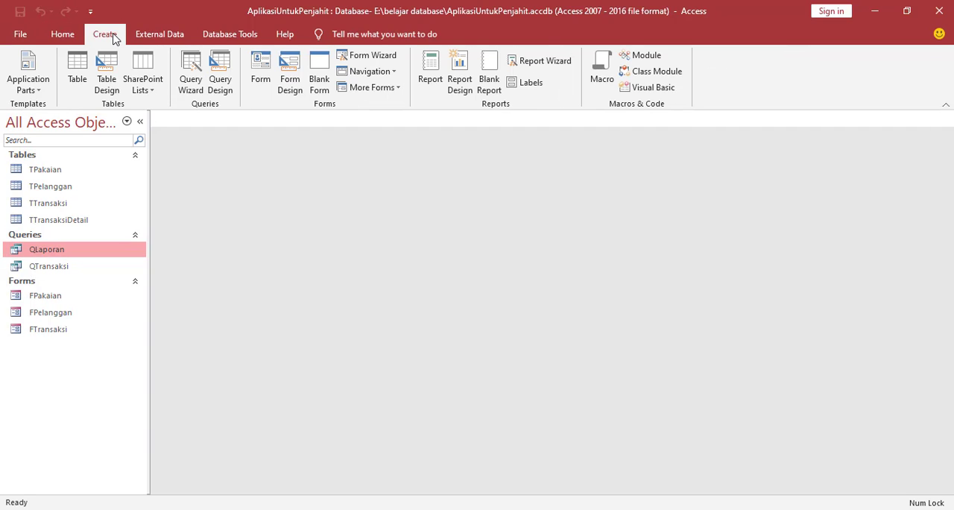
{"action": "left_click", "coordinate": [433, 78]}
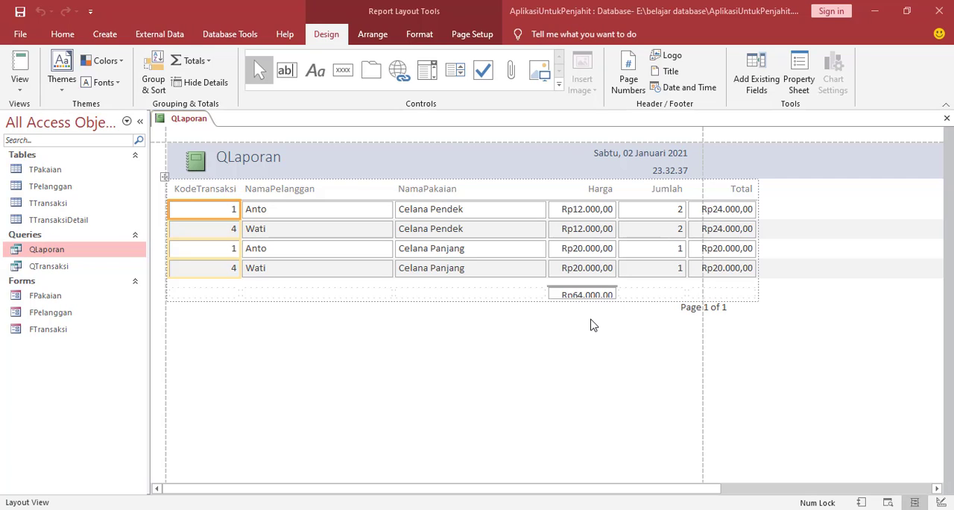
{"action": "left_click", "coordinate": [164, 177]}
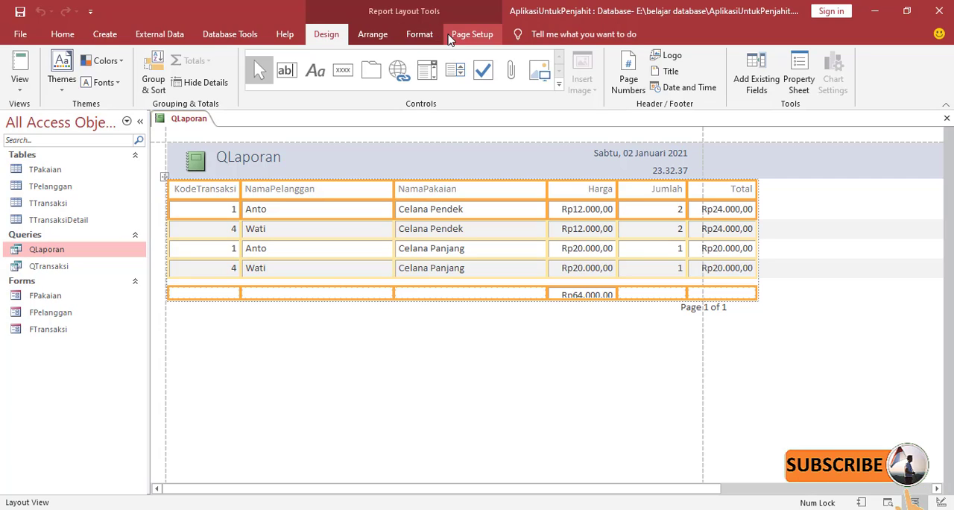
{"action": "left_click", "coordinate": [422, 35]}
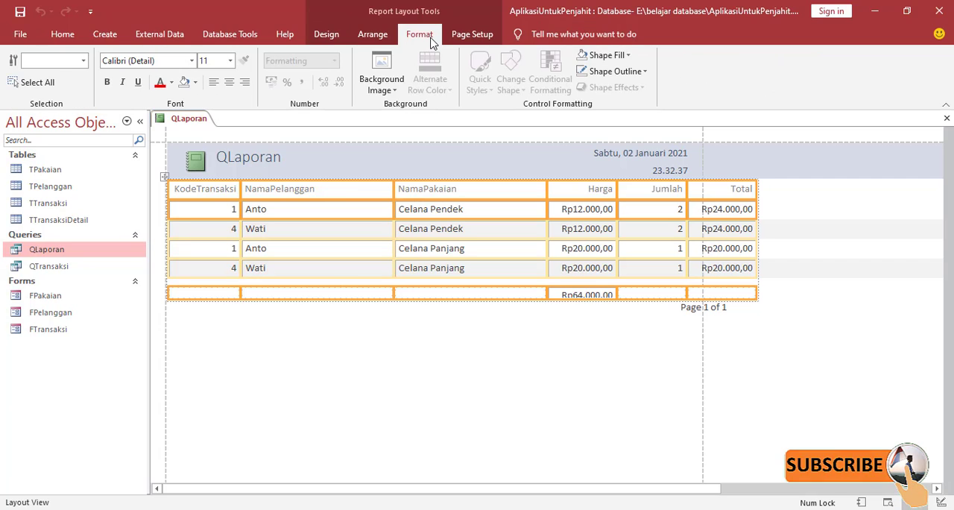
{"action": "left_click", "coordinate": [639, 74]}
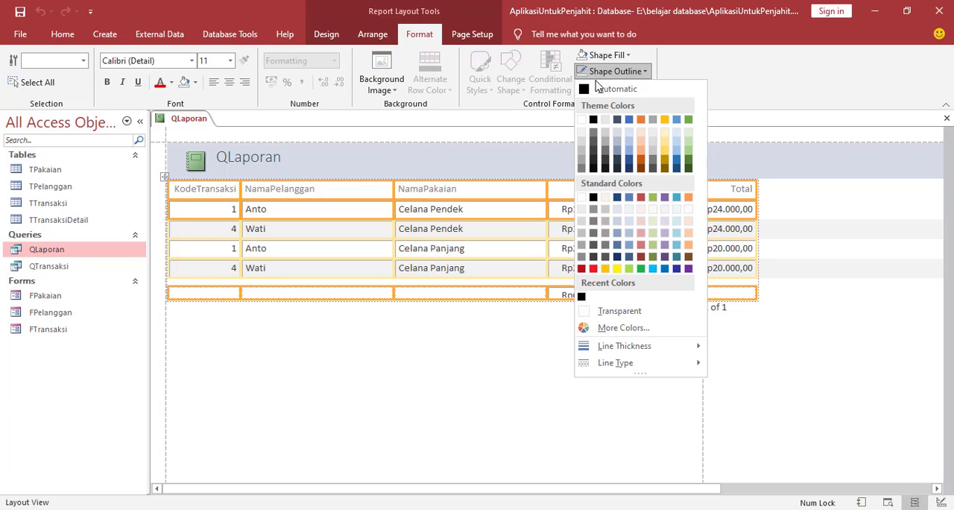
{"action": "left_click", "coordinate": [604, 313]}
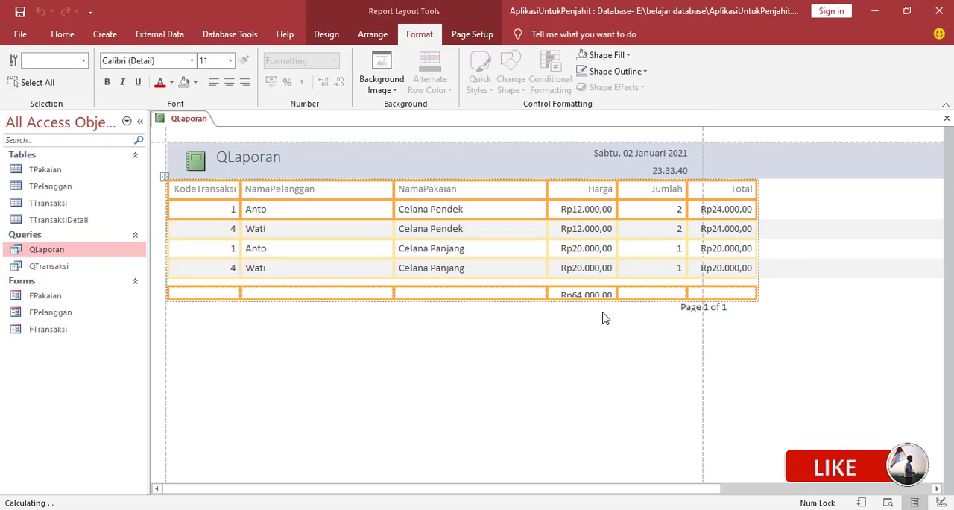
{"action": "right_click", "coordinate": [192, 119]}
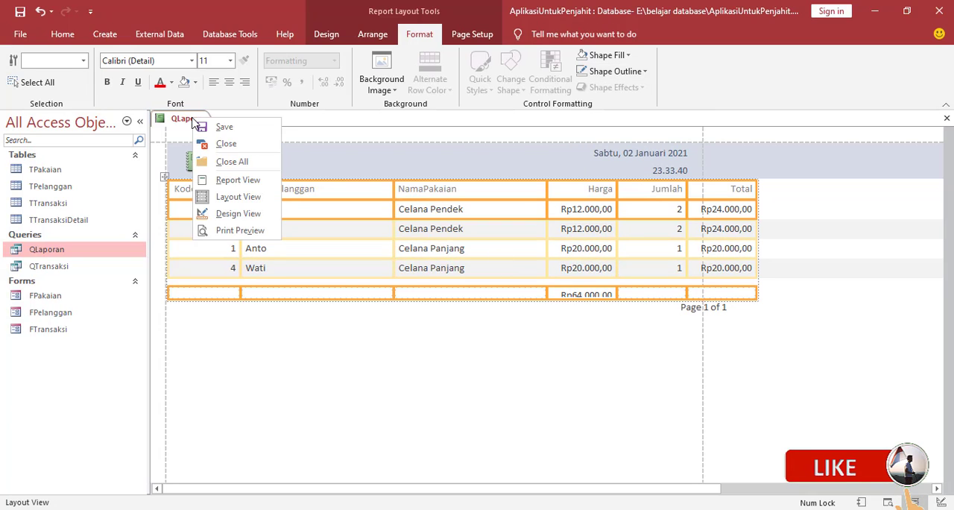
{"action": "left_click", "coordinate": [238, 179]}
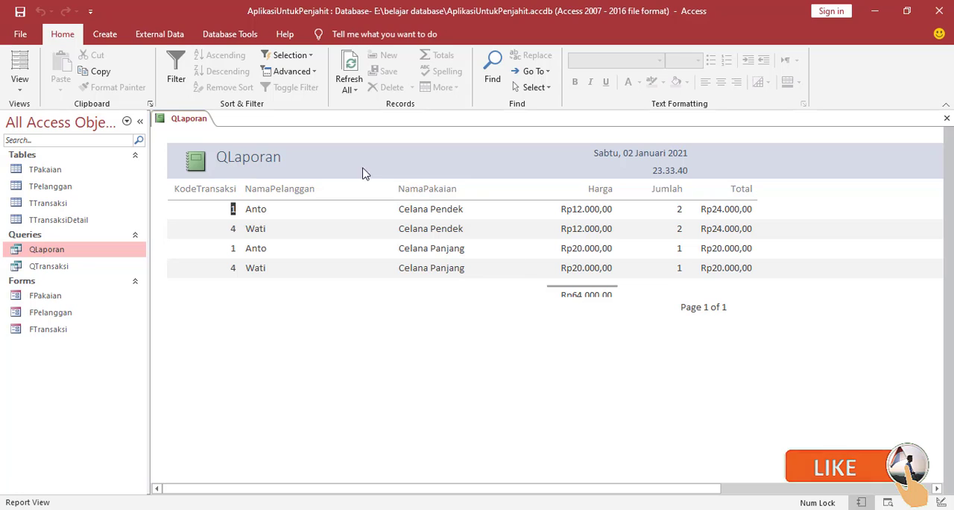
- In Layout View, delete the Harga column's sum and its leftover line from the report's total row
{"action": "right_click", "coordinate": [192, 121]}
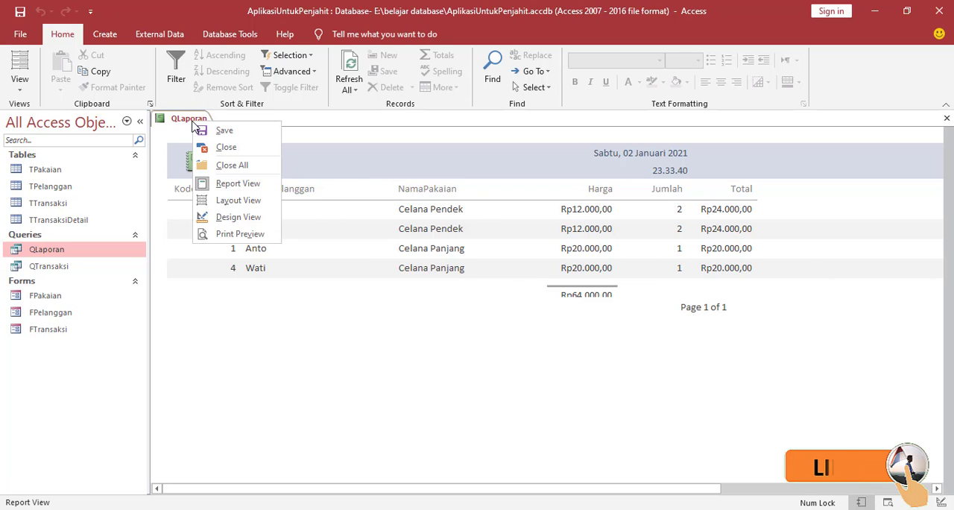
{"action": "left_click", "coordinate": [226, 202]}
{"action": "left_click", "coordinate": [581, 294]}
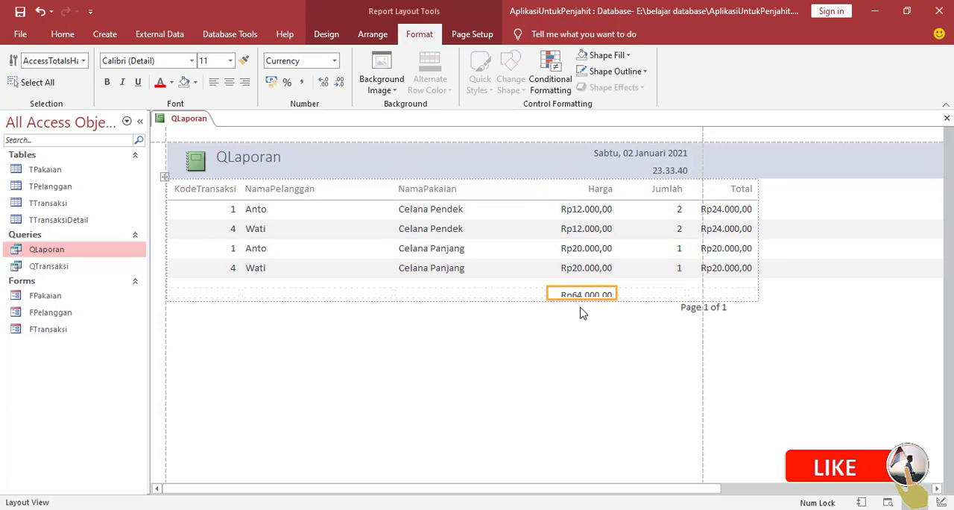
{"action": "key", "text": "Delete"}
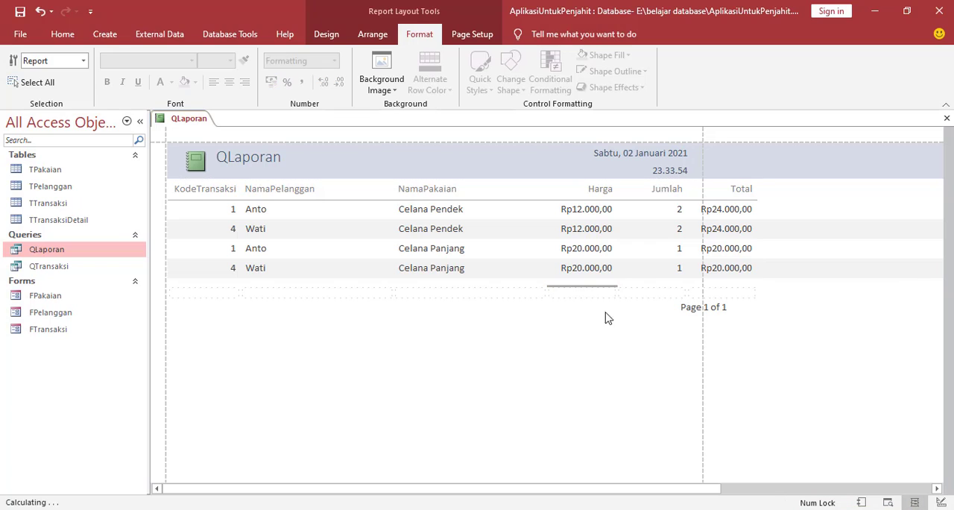
{"action": "left_click", "coordinate": [600, 291]}
{"action": "key", "text": "Delete"}
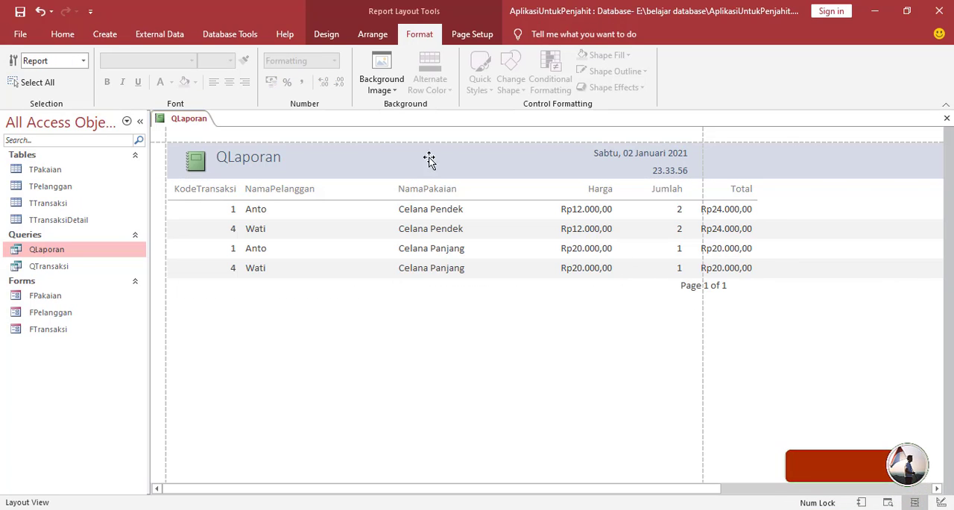
- Apply both horizontal and vertical gridlines to the report's whole table layout and check it in Report View
{"action": "left_click", "coordinate": [214, 206]}
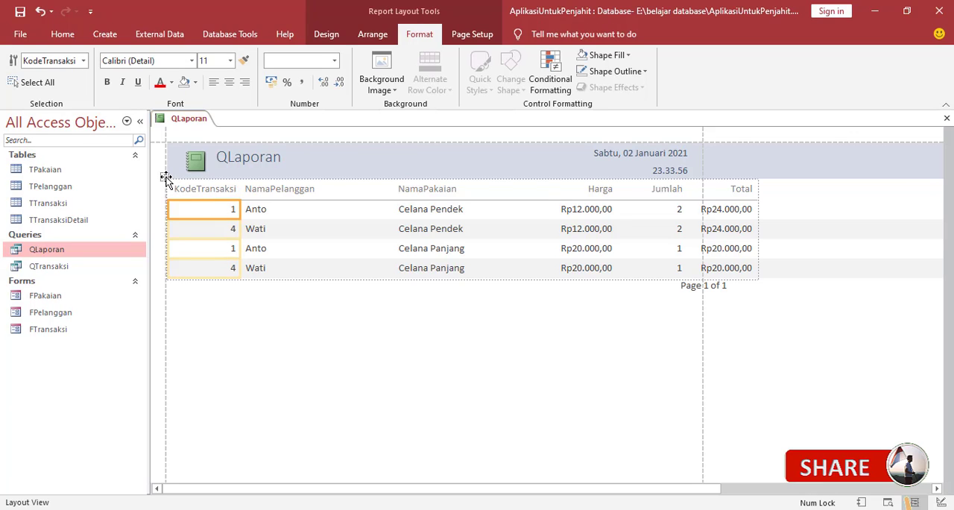
{"action": "left_click", "coordinate": [165, 176]}
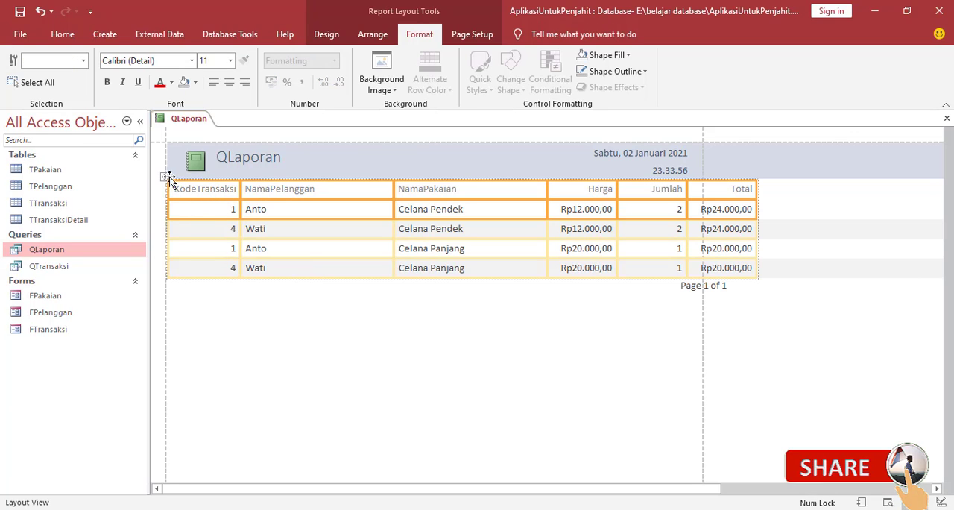
{"action": "left_click", "coordinate": [477, 37]}
{"action": "left_click", "coordinate": [373, 35]}
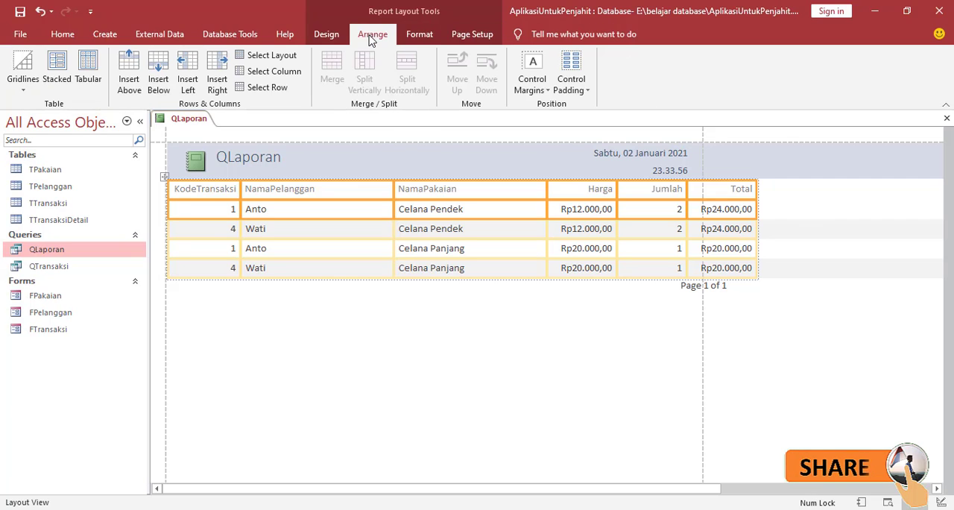
{"action": "left_click", "coordinate": [23, 75]}
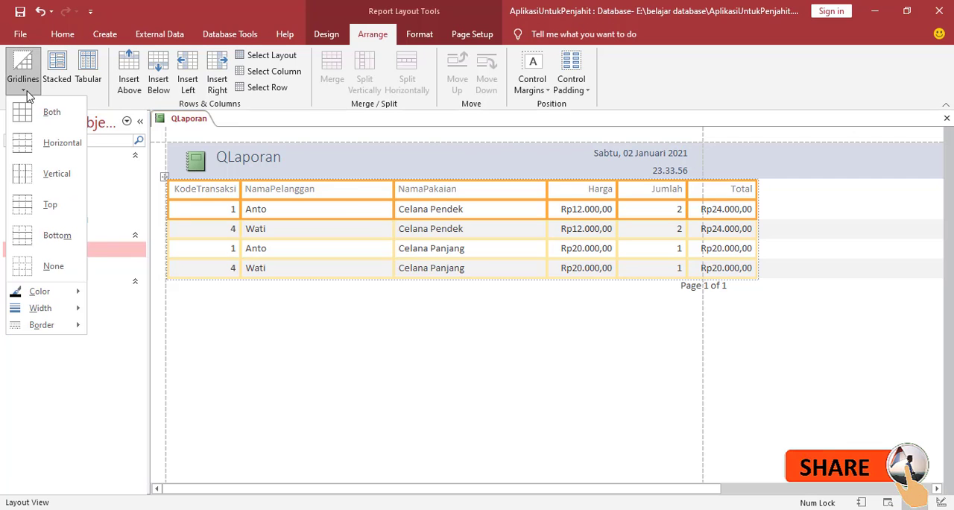
{"action": "left_click", "coordinate": [54, 113]}
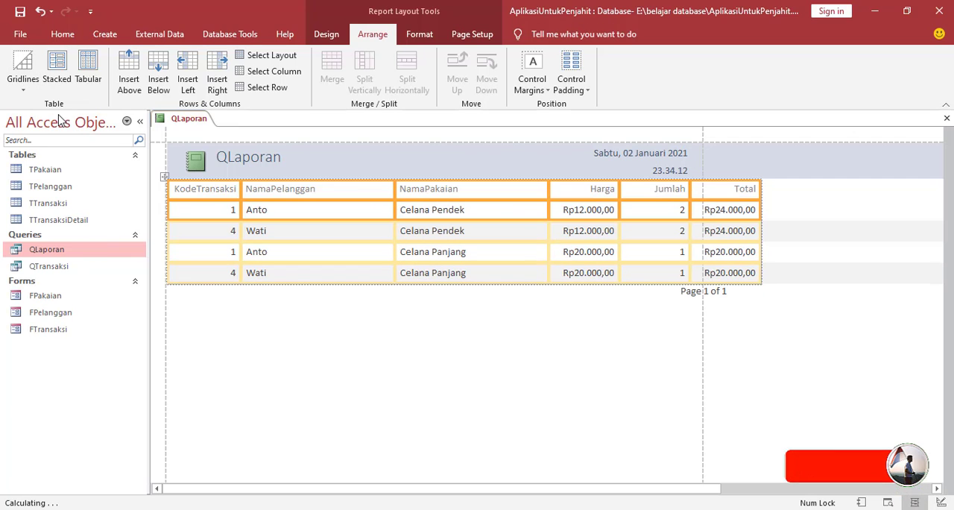
{"action": "right_click", "coordinate": [199, 123]}
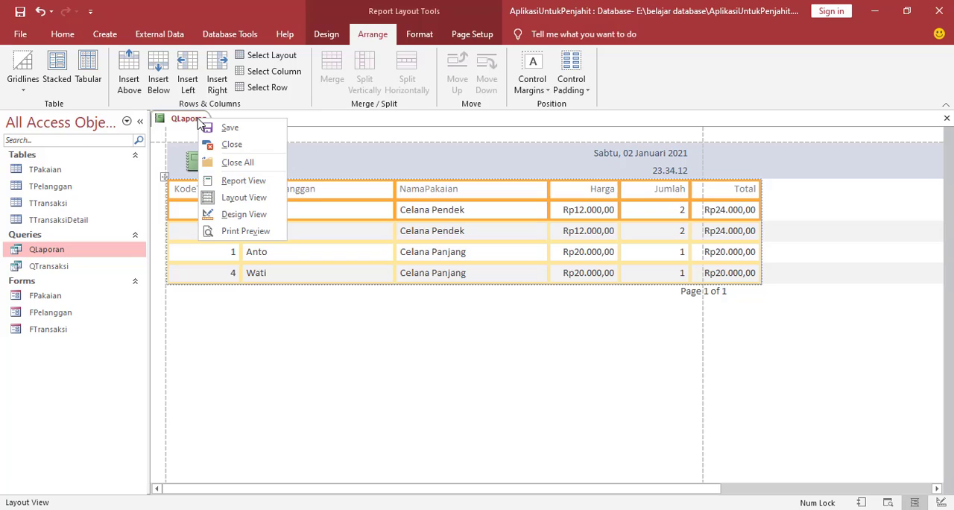
{"action": "left_click", "coordinate": [224, 179]}
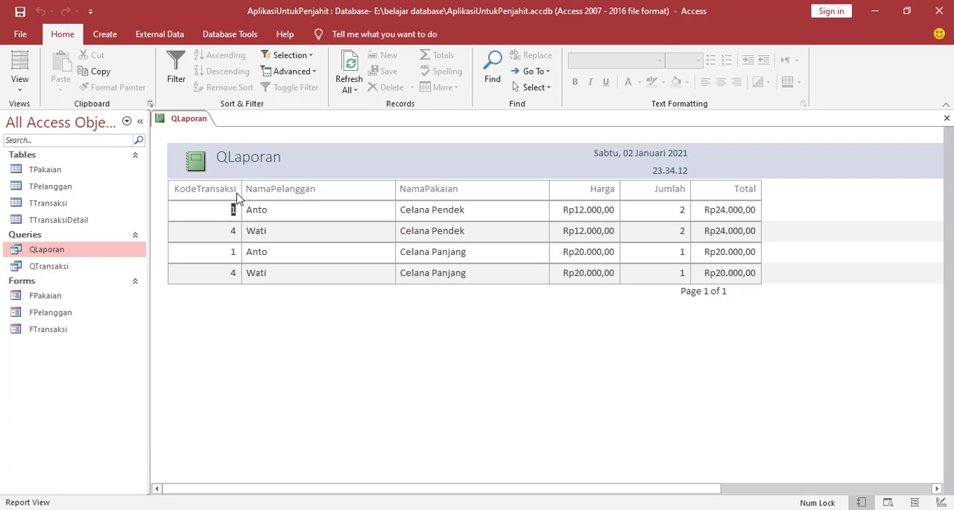
- Return the report to Layout View and group its records on KodeTransaksi
{"action": "right_click", "coordinate": [195, 120]}
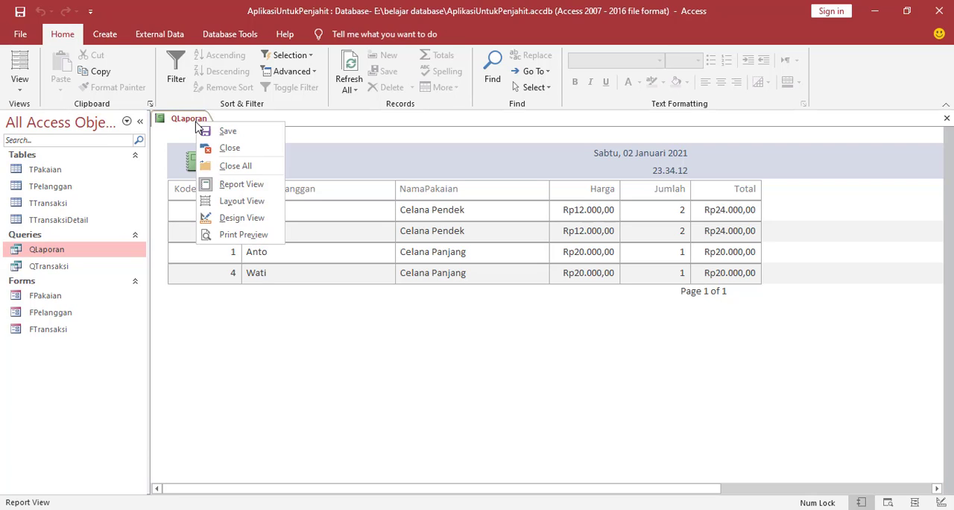
{"action": "left_click", "coordinate": [237, 203]}
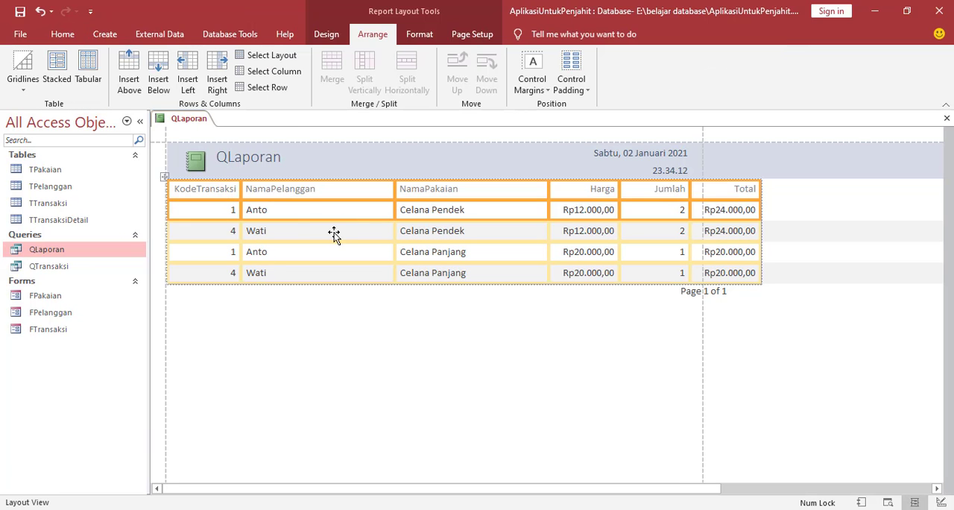
{"action": "left_click", "coordinate": [208, 208]}
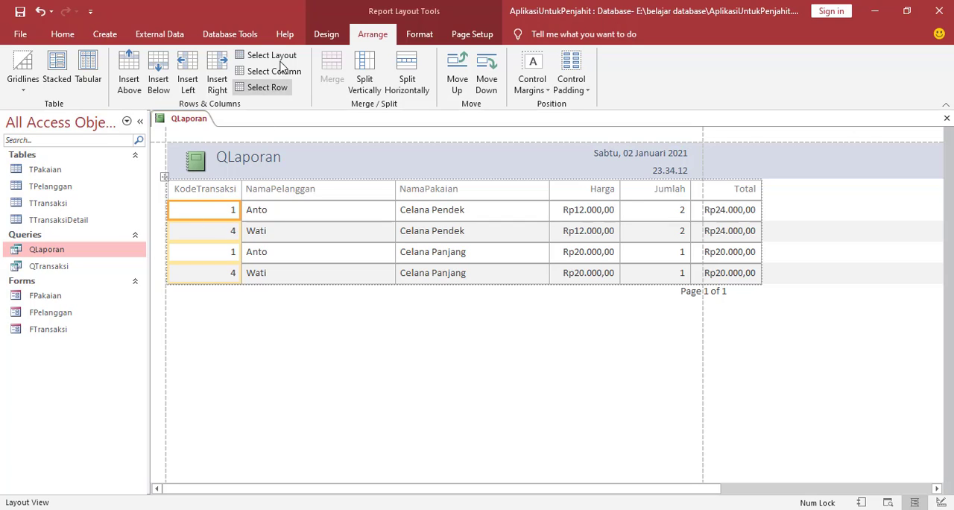
{"action": "left_click", "coordinate": [328, 35]}
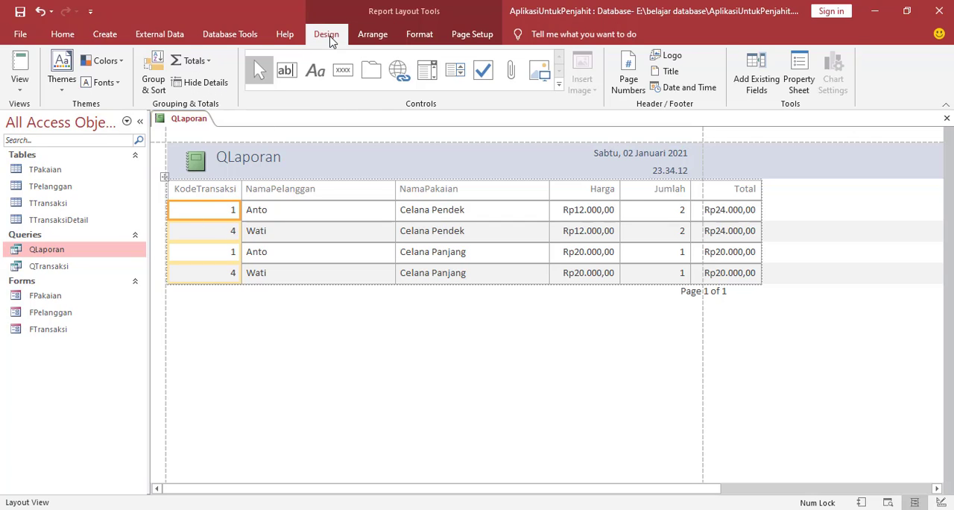
{"action": "left_click", "coordinate": [155, 83]}
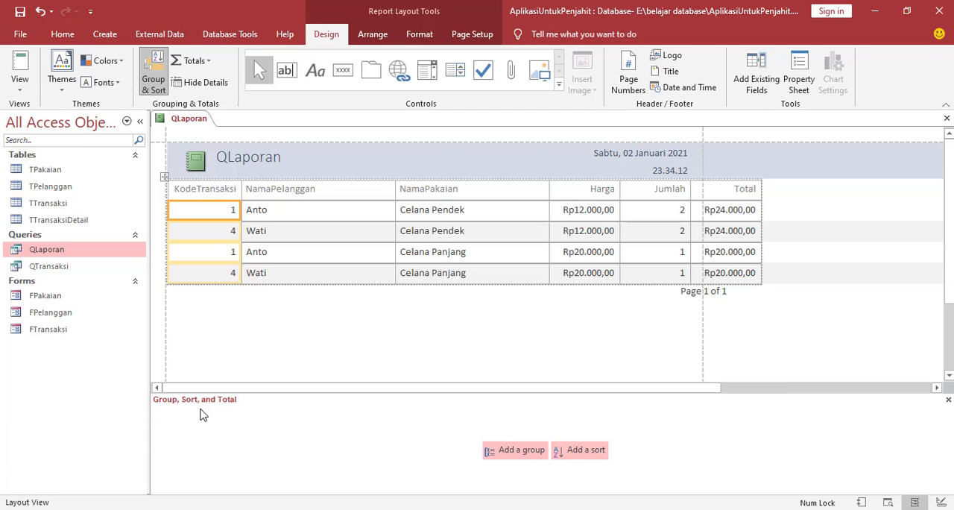
{"action": "left_click", "coordinate": [522, 451]}
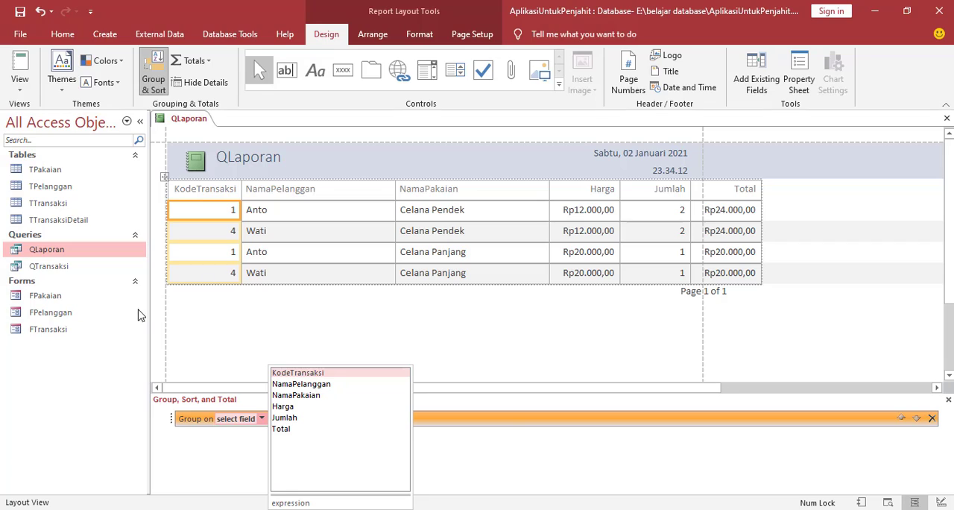
{"action": "left_click", "coordinate": [304, 373]}
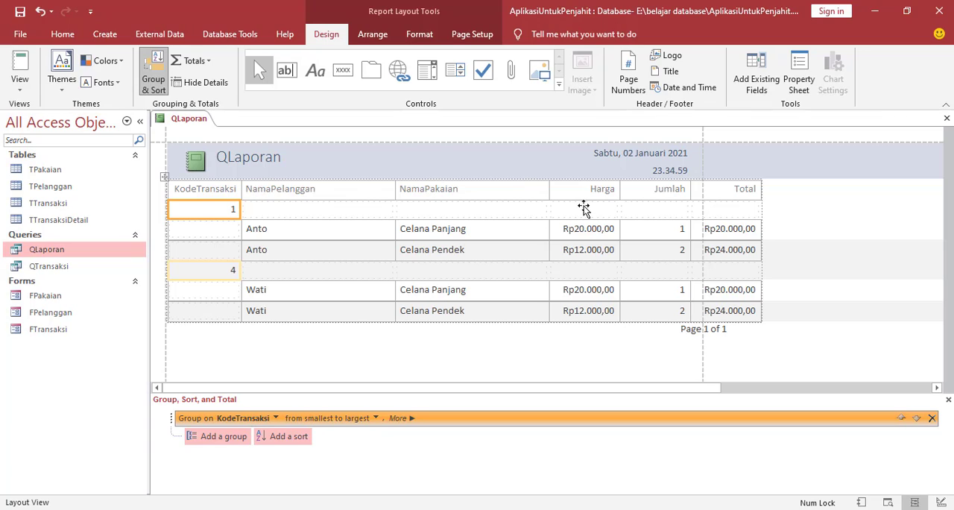
- Set the text of the report's whole table layout to black in the Arial font
{"action": "left_click", "coordinate": [166, 177]}
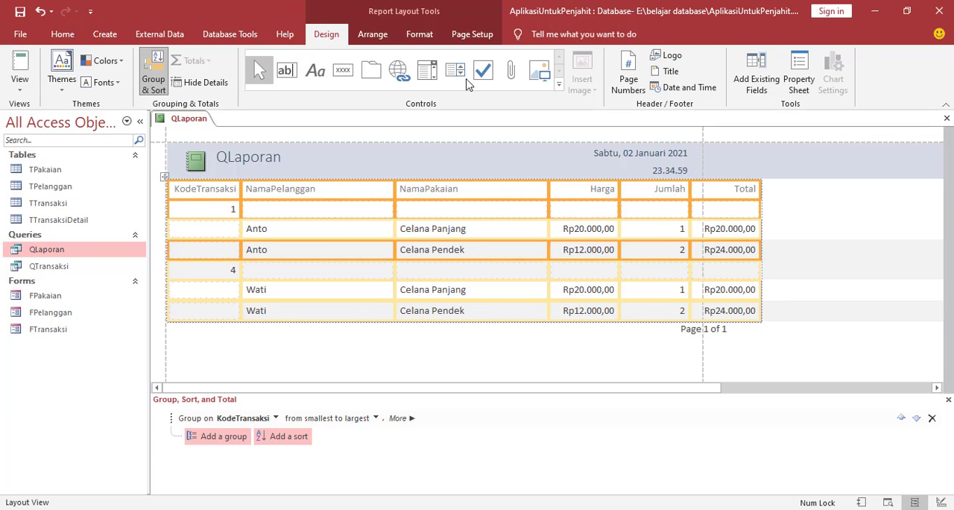
{"action": "left_click", "coordinate": [418, 37]}
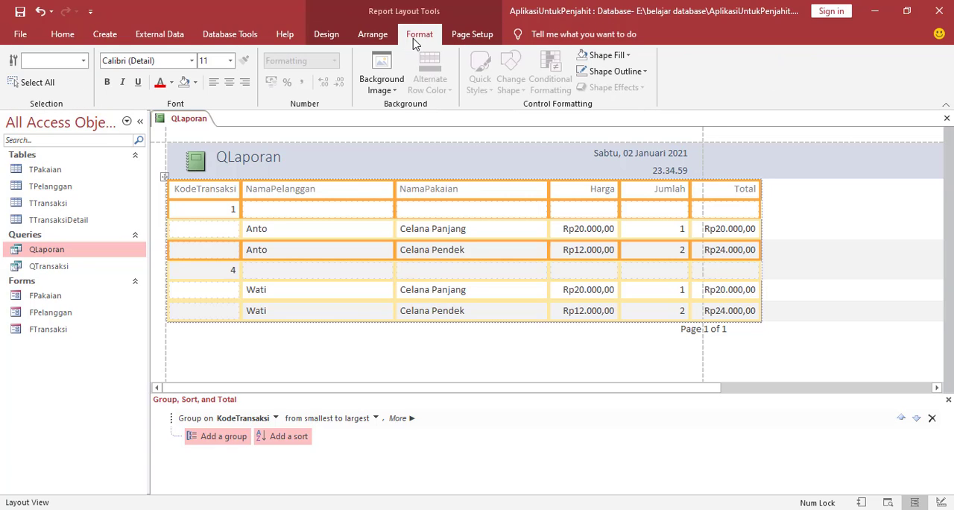
{"action": "left_click", "coordinate": [171, 83]}
{"action": "left_click", "coordinate": [172, 130]}
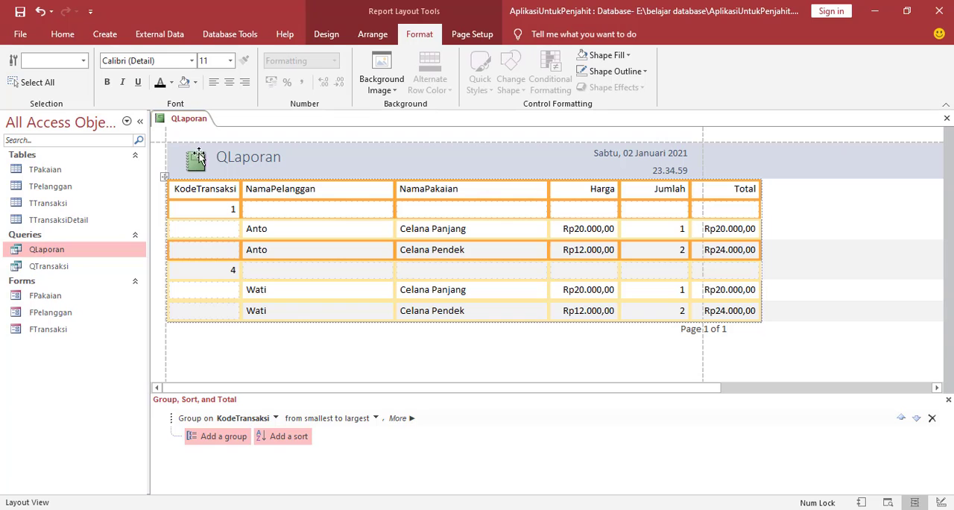
{"action": "left_click", "coordinate": [192, 60]}
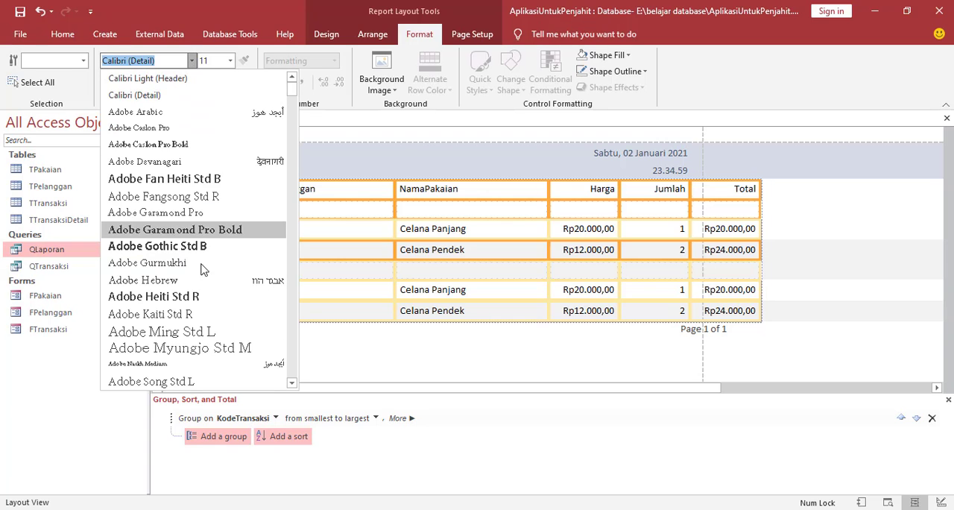
{"action": "scroll", "coordinate": [192, 299], "scroll_direction": "down", "scroll_amount": 3}
{"action": "left_click", "coordinate": [133, 282]}
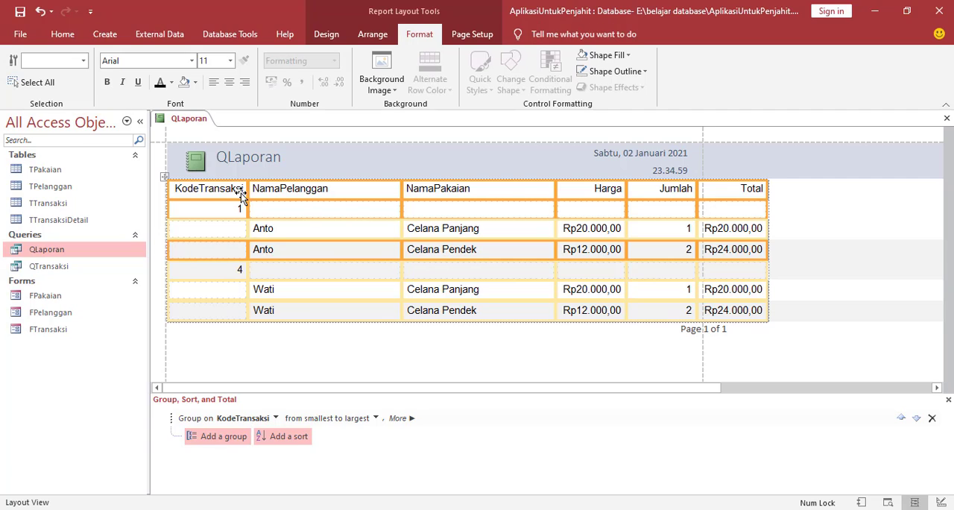
- Rewrite the report's first three column headings as Kode Transaksi, Nama Pelanggan and Nama Pakaian
{"action": "left_click", "coordinate": [198, 188]}
{"action": "left_click", "coordinate": [198, 188]}
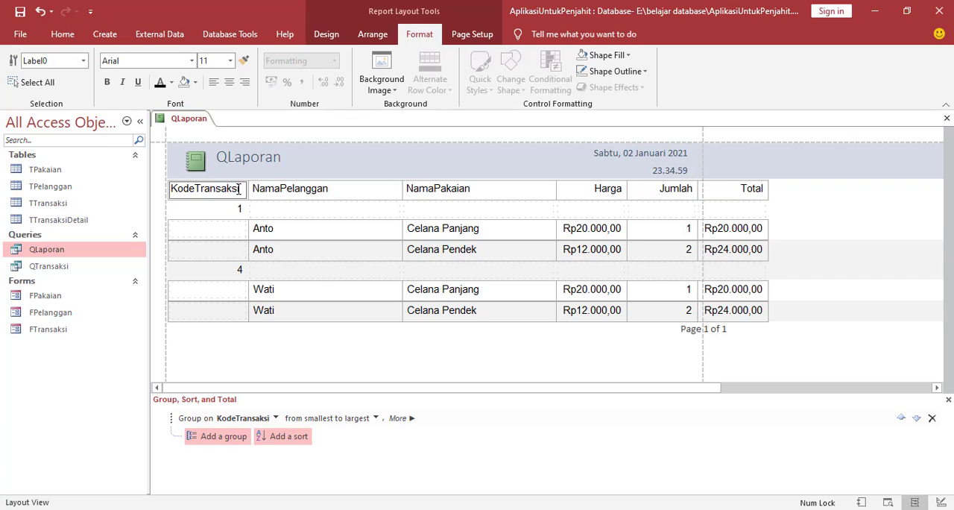
{"action": "left_click", "coordinate": [284, 189]}
{"action": "left_click", "coordinate": [281, 189]}
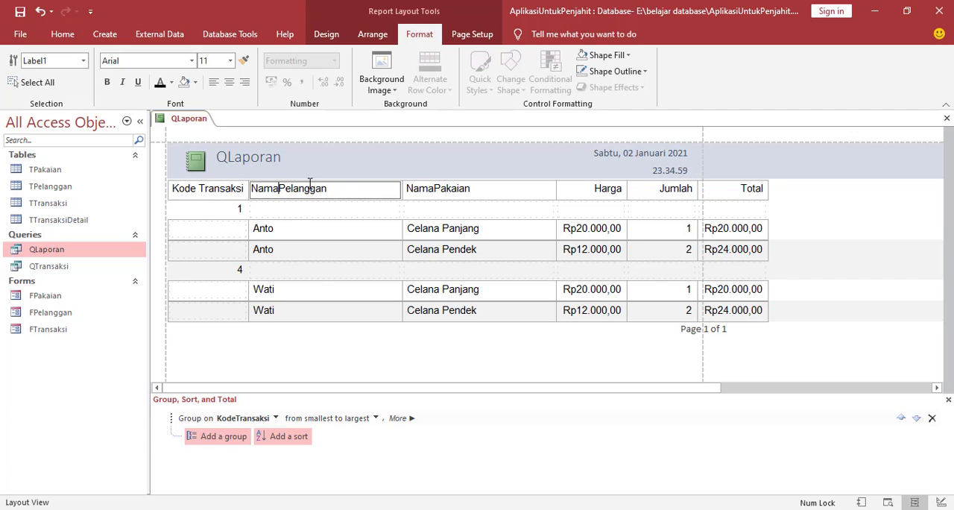
{"action": "left_click", "coordinate": [440, 189]}
{"action": "left_click", "coordinate": [440, 188]}
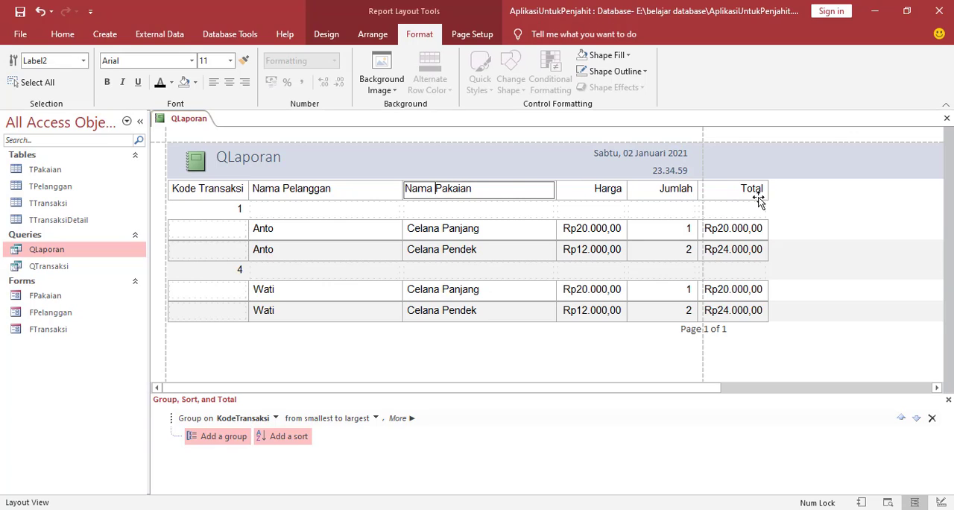
{"action": "left_click", "coordinate": [742, 311]}
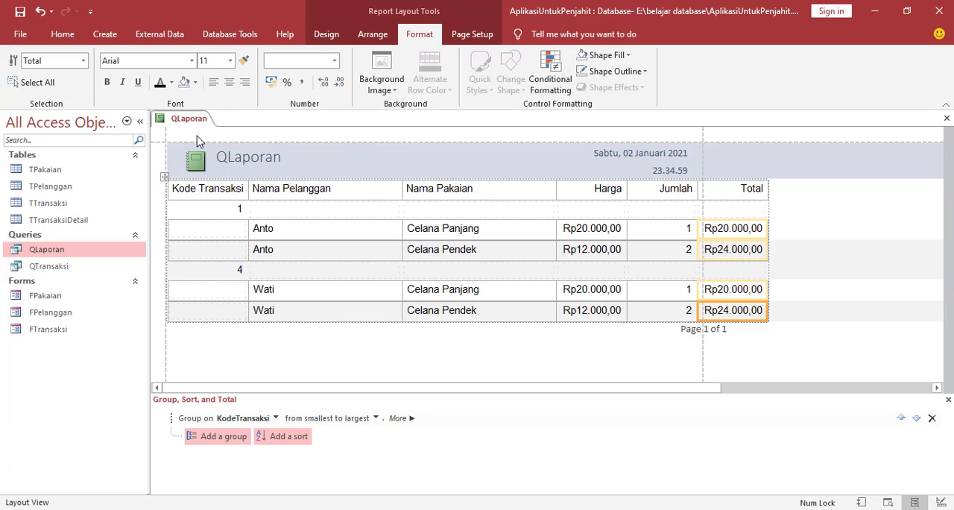
- Set the report page to landscape and widen the header's date and time fields out to the page's right margin
{"action": "left_click", "coordinate": [707, 171]}
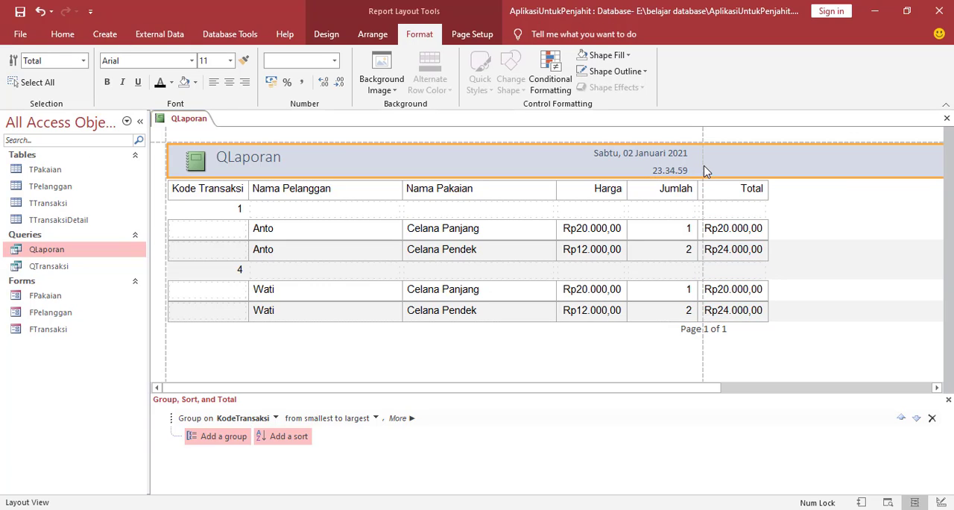
{"action": "left_click", "coordinate": [470, 35]}
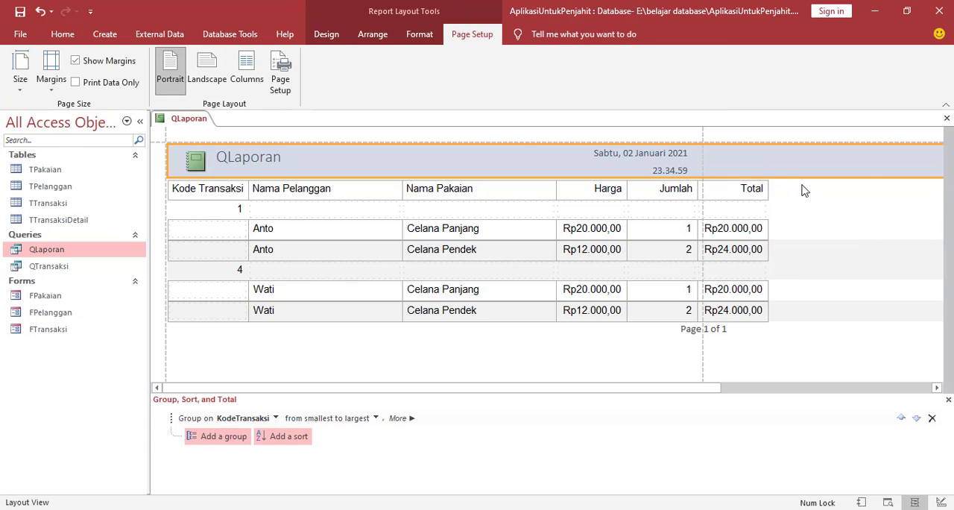
{"action": "left_click", "coordinate": [211, 77]}
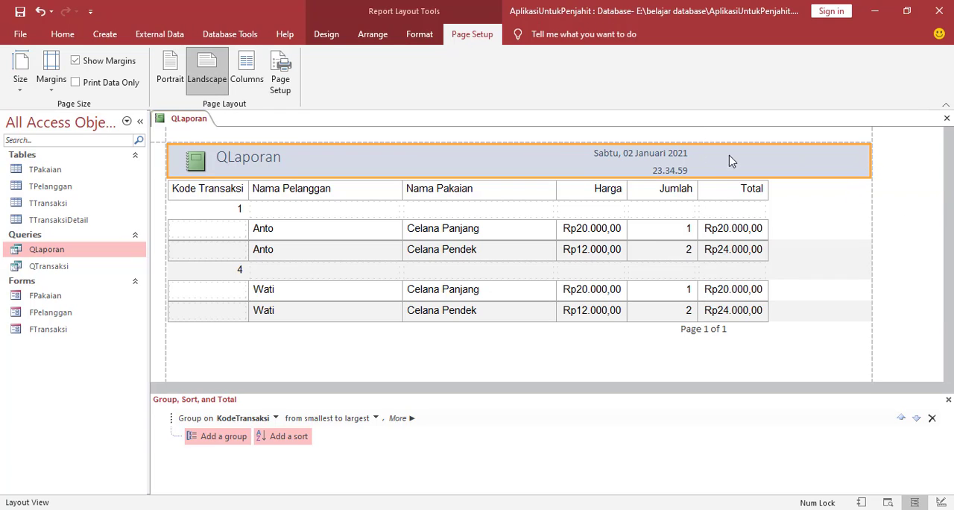
{"action": "left_click", "coordinate": [655, 155]}
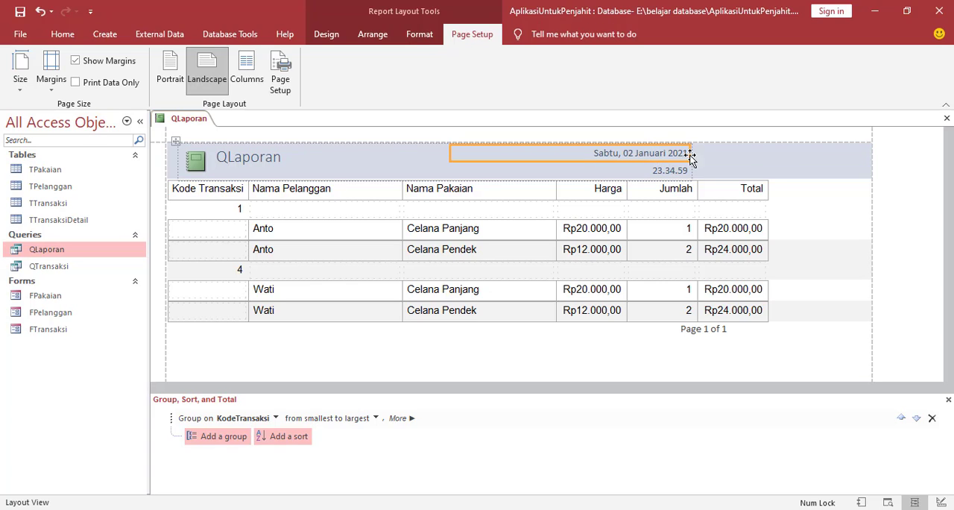
{"action": "left_click_drag", "start_coordinate": [691, 153], "coordinate": [867, 157]}
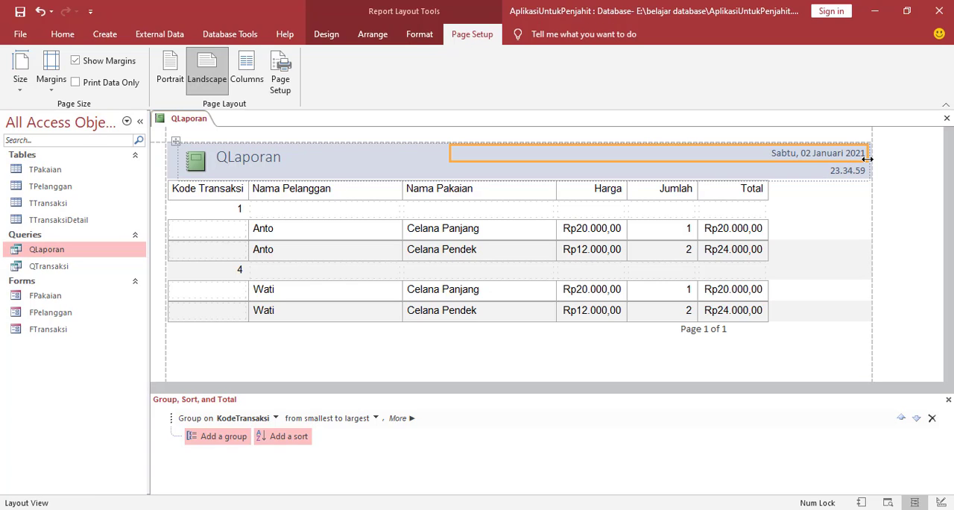
{"action": "left_click", "coordinate": [862, 272]}
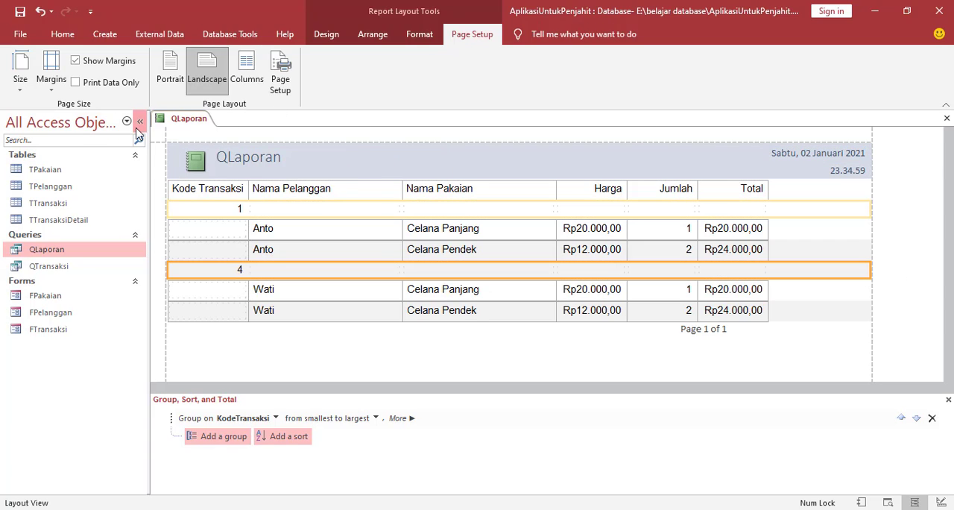
- Fill the report header section's background with a light orange theme colour
{"action": "left_click", "coordinate": [332, 168]}
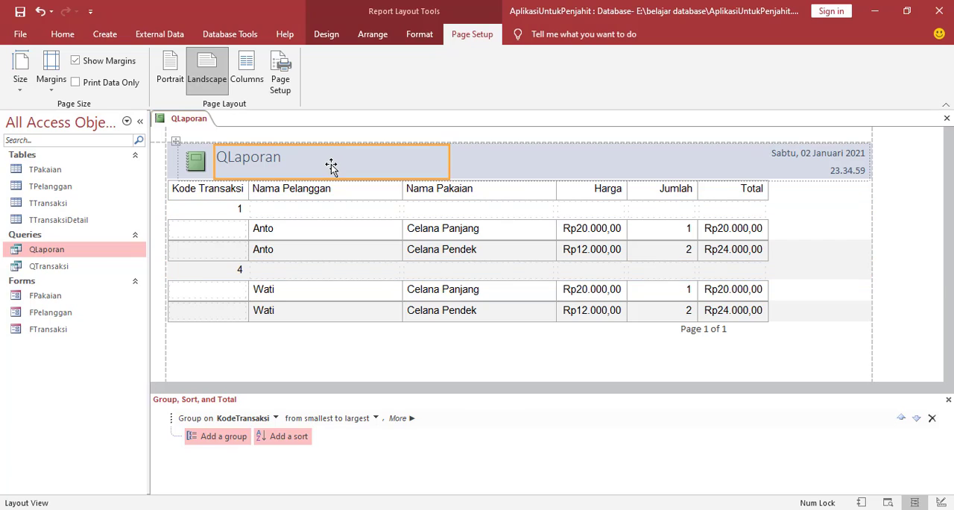
{"action": "left_click", "coordinate": [171, 168]}
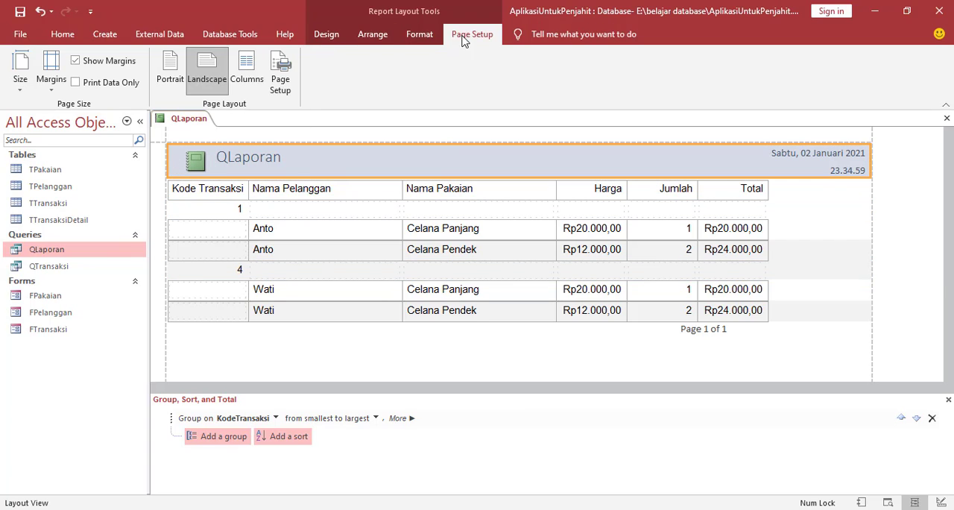
{"action": "left_click", "coordinate": [420, 34]}
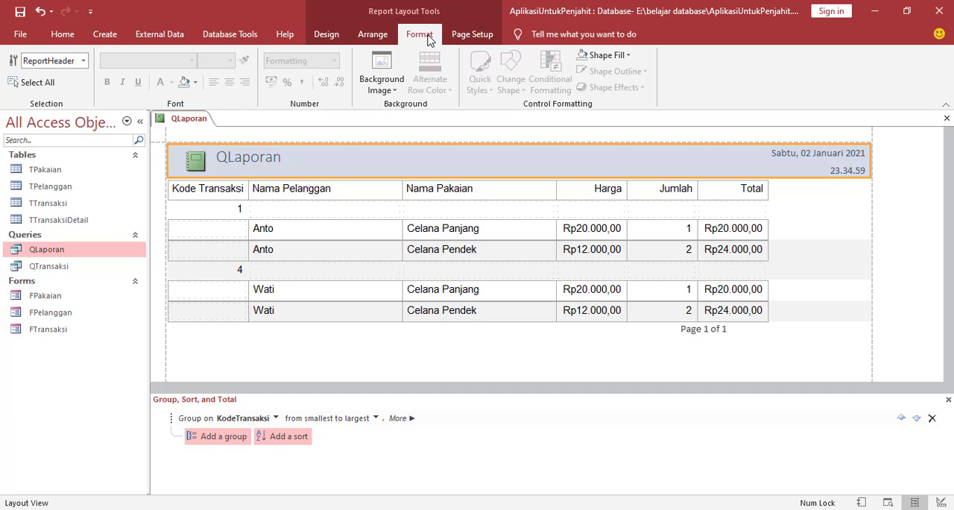
{"action": "left_click", "coordinate": [629, 57]}
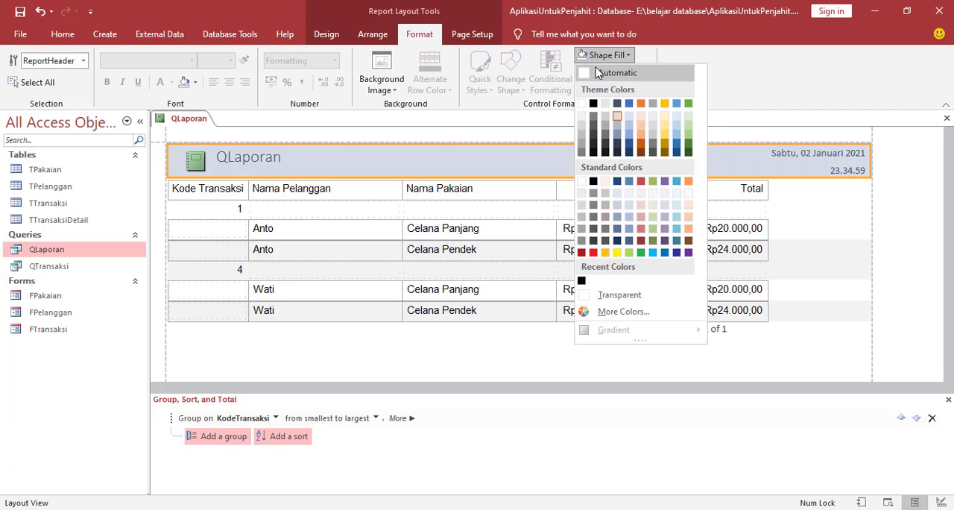
{"action": "left_click", "coordinate": [642, 130]}
- Replace the title text in the report header with Laporan
{"action": "double_click", "coordinate": [252, 159]}
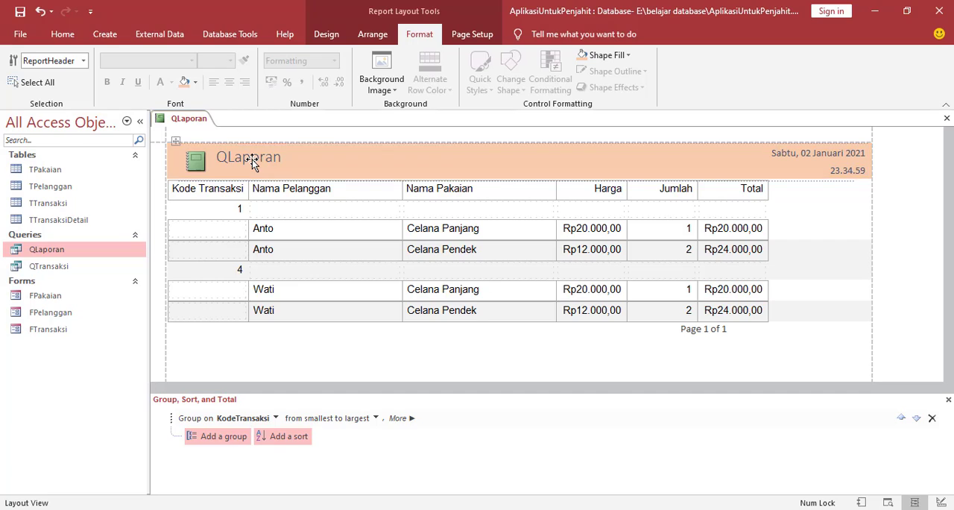
{"action": "left_click_drag", "start_coordinate": [287, 159], "coordinate": [210, 159]}
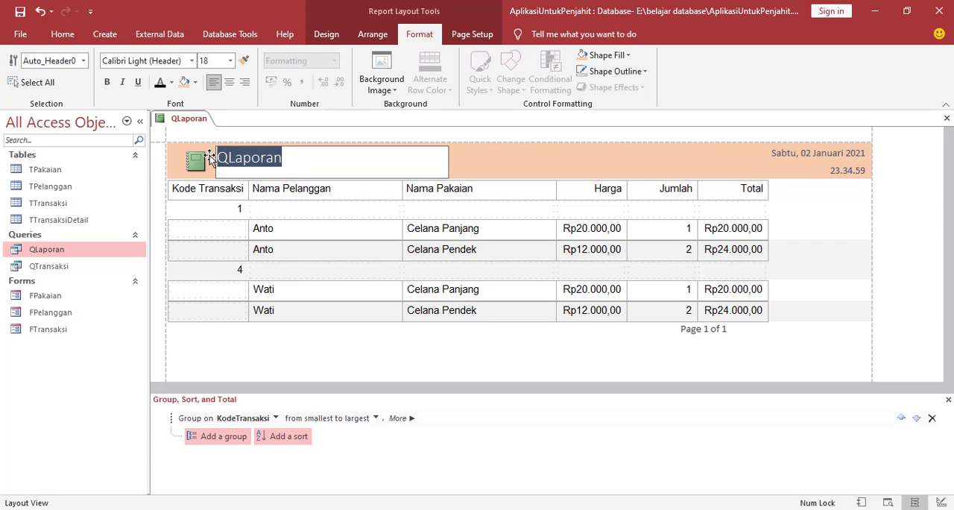
{"action": "type", "text": "La"}
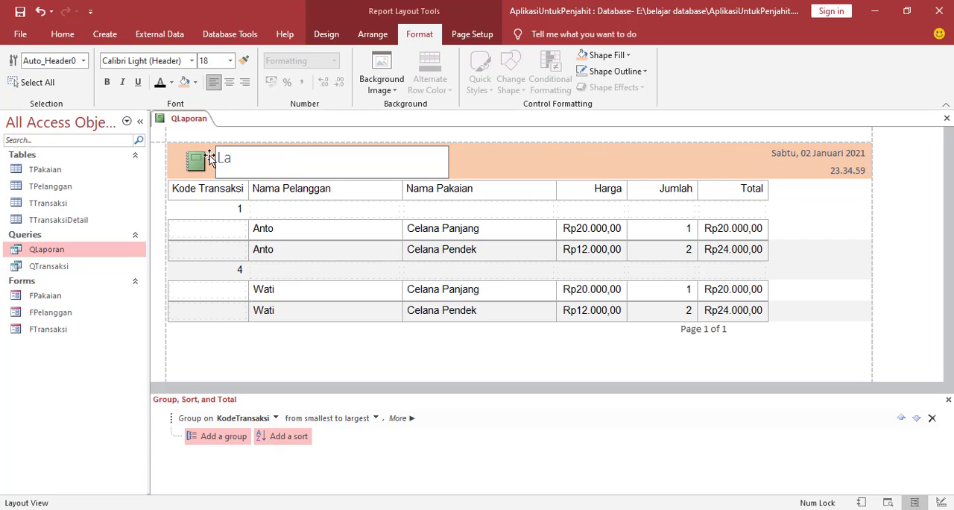
{"action": "type", "text": "poran"}
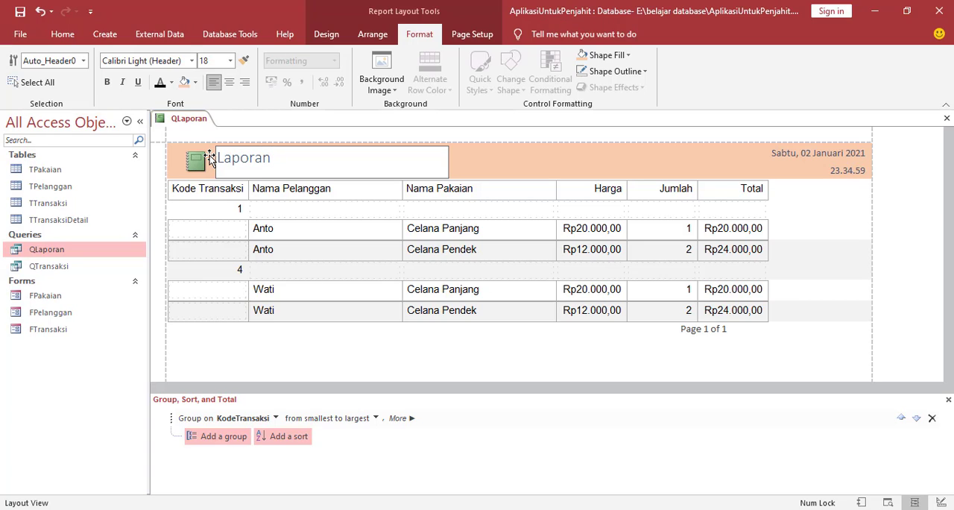
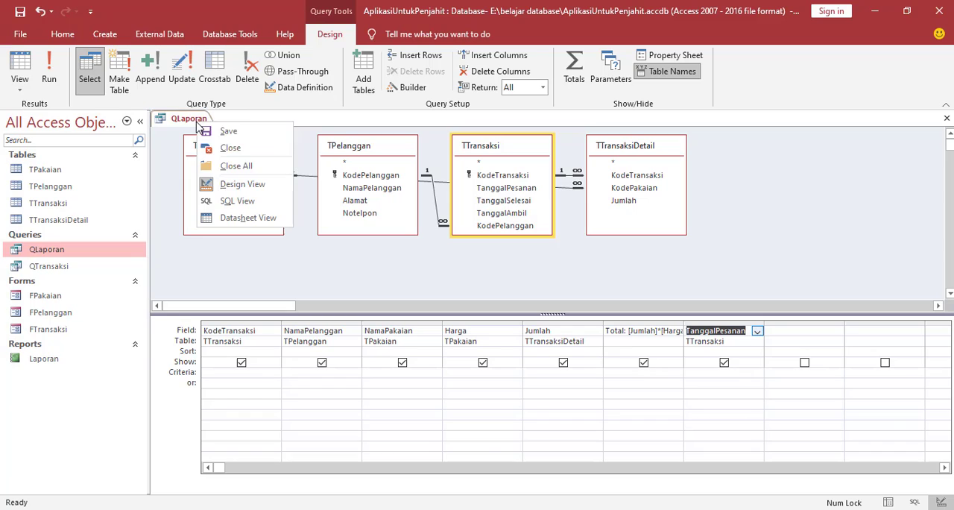
- Save the QLaporan query and close all open objects
{"action": "left_click", "coordinate": [226, 132]}
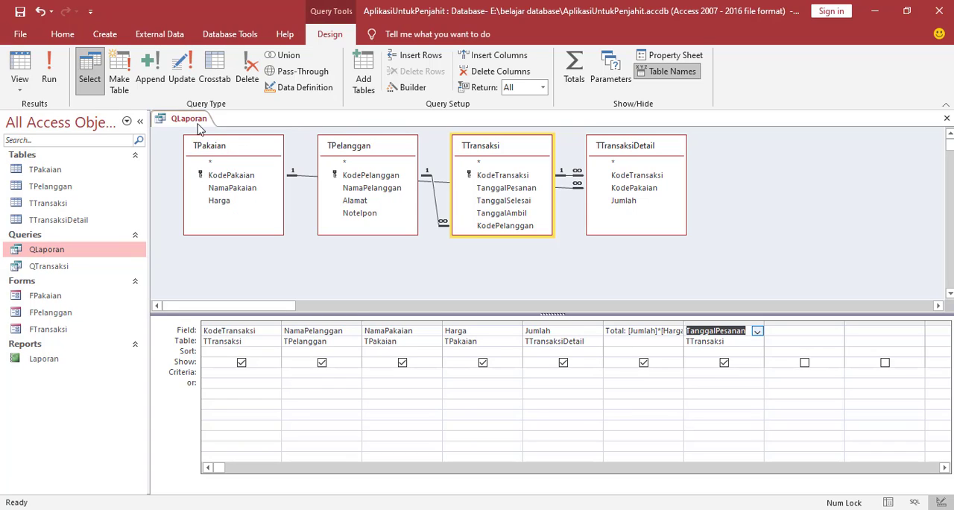
{"action": "right_click", "coordinate": [191, 121]}
{"action": "left_click", "coordinate": [228, 169]}
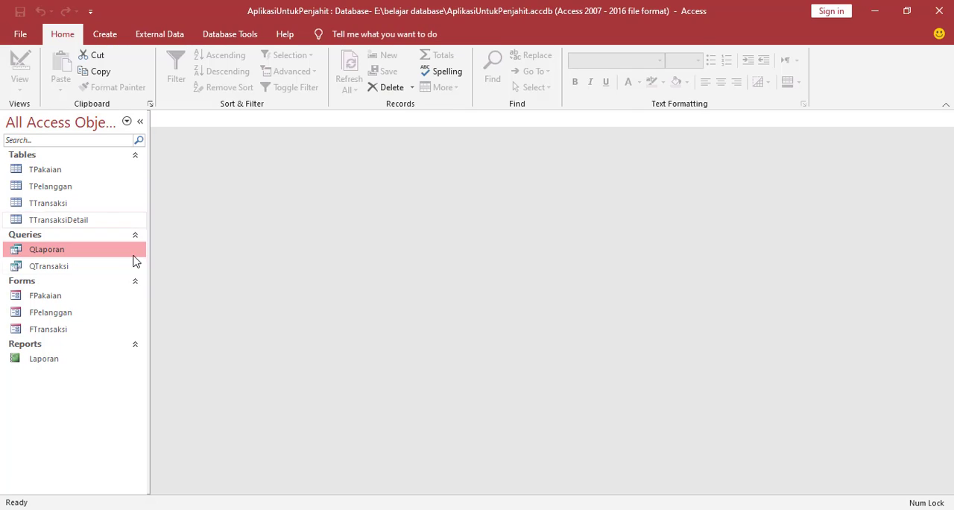
- Open the Laporan report in Design View and insert the TanggalPesanan field as a column between Kode Transaksi and Nama Pelanggan
{"action": "left_click", "coordinate": [43, 365]}
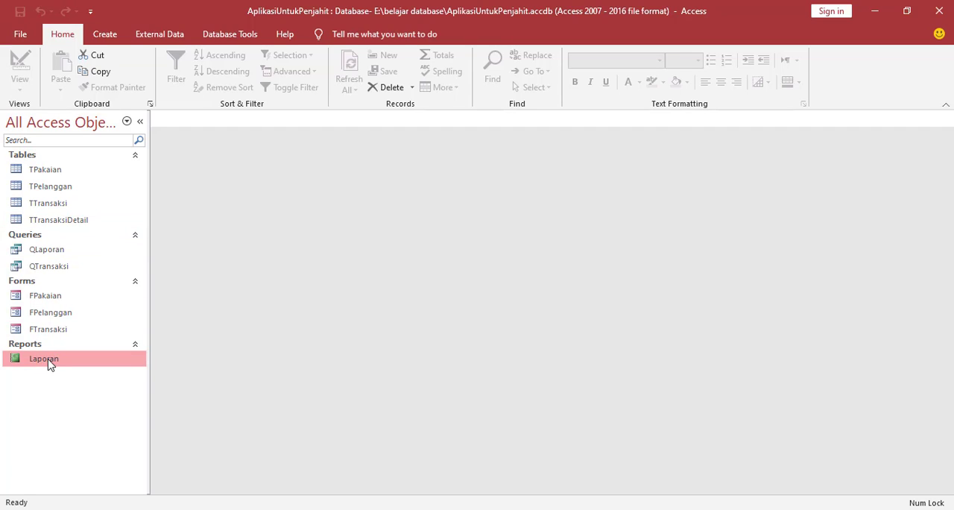
{"action": "right_click", "coordinate": [48, 364]}
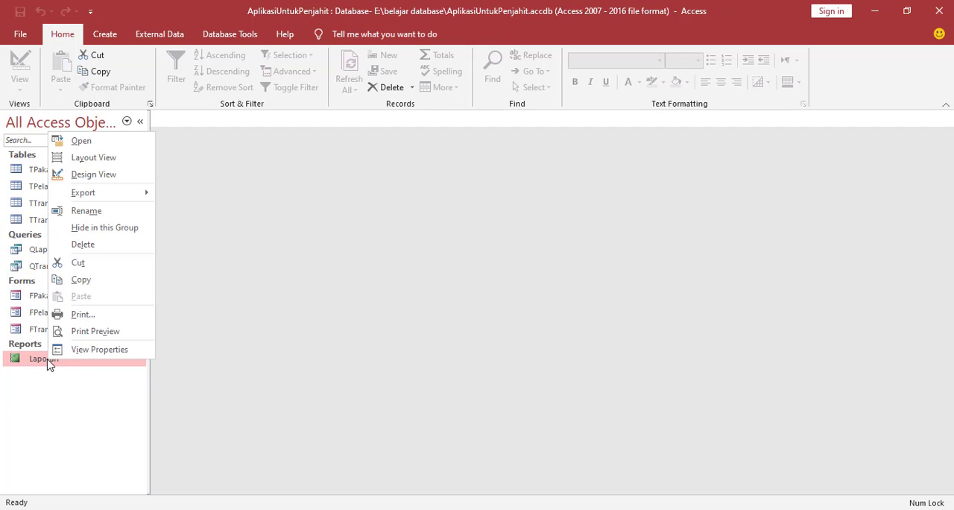
{"action": "left_click", "coordinate": [100, 173]}
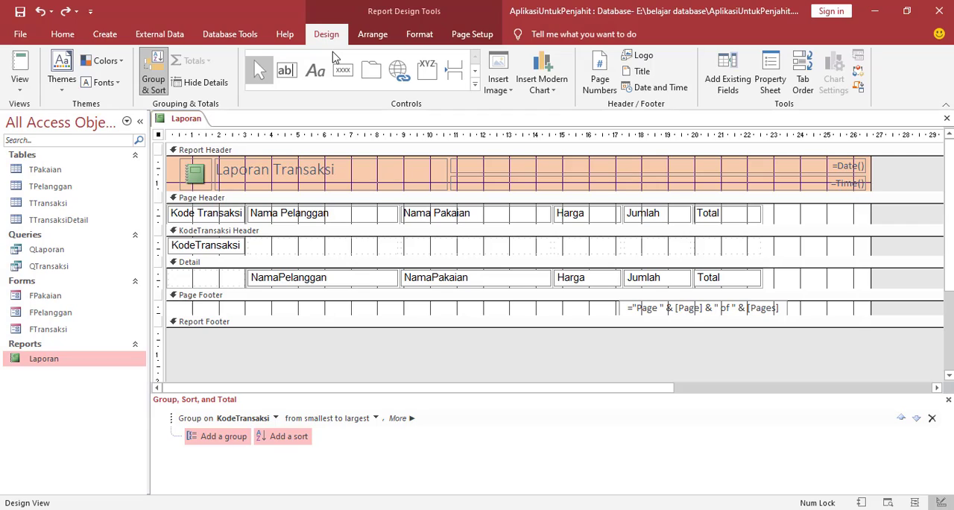
{"action": "left_click", "coordinate": [731, 75]}
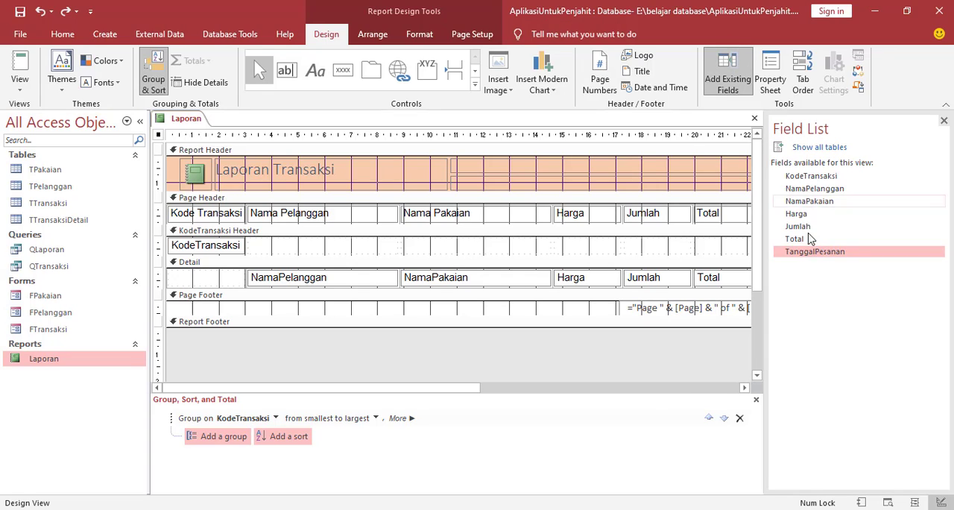
{"action": "left_click", "coordinate": [820, 253]}
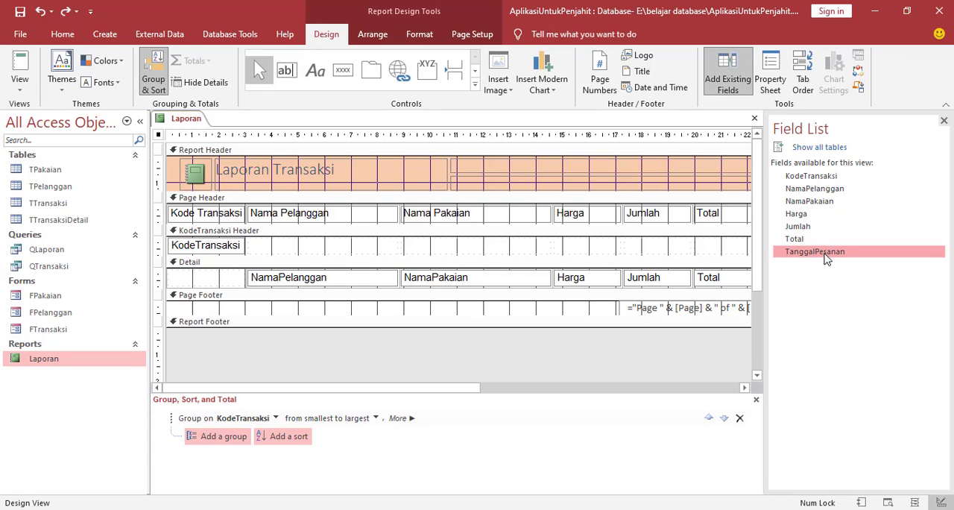
{"action": "left_click_drag", "start_coordinate": [826, 257], "coordinate": [355, 224]}
{"action": "left_click_drag", "start_coordinate": [246, 218], "coordinate": [247, 219]}
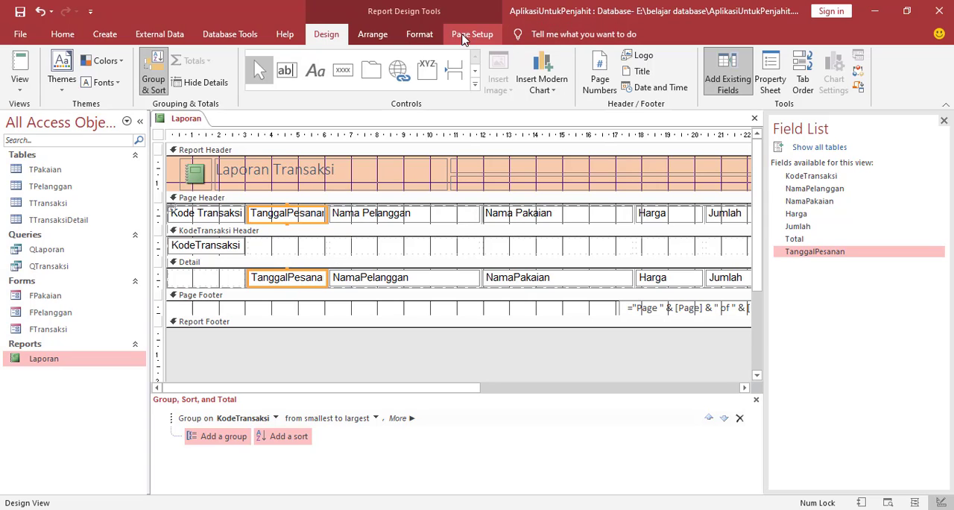
- Set the shape outline of the TanggalPesanan label and its detail field to Transparent
{"action": "left_click", "coordinate": [430, 37]}
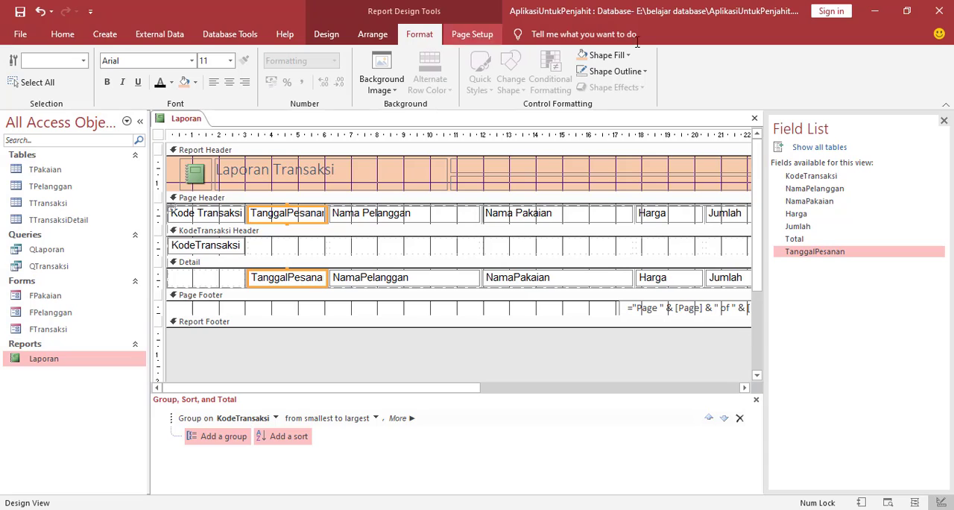
{"action": "left_click", "coordinate": [646, 72]}
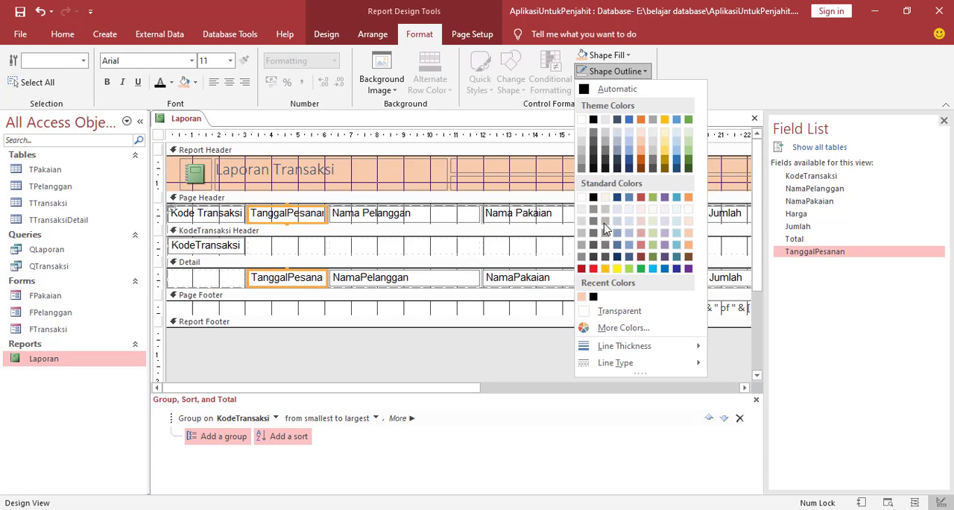
{"action": "left_click", "coordinate": [617, 312]}
- Rewrite the TanggalPesanan column heading as Tanggal Pesanan and display the report in Report View
{"action": "double_click", "coordinate": [285, 213]}
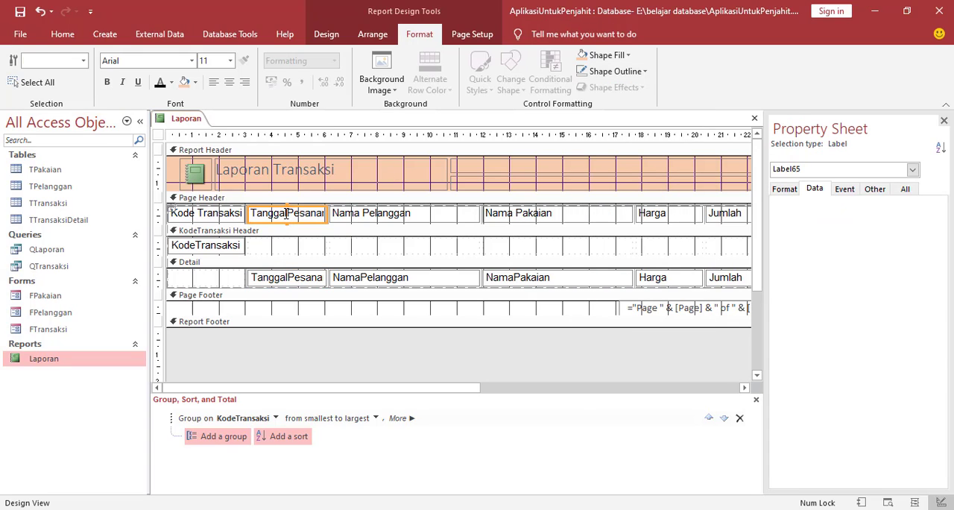
{"action": "left_click", "coordinate": [285, 213]}
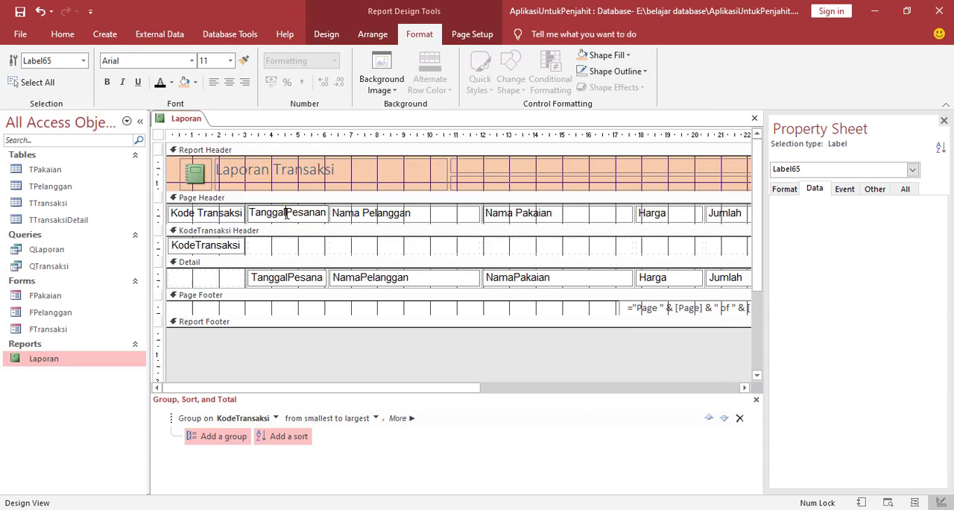
{"action": "left_click", "coordinate": [355, 247]}
{"action": "right_click", "coordinate": [183, 119]}
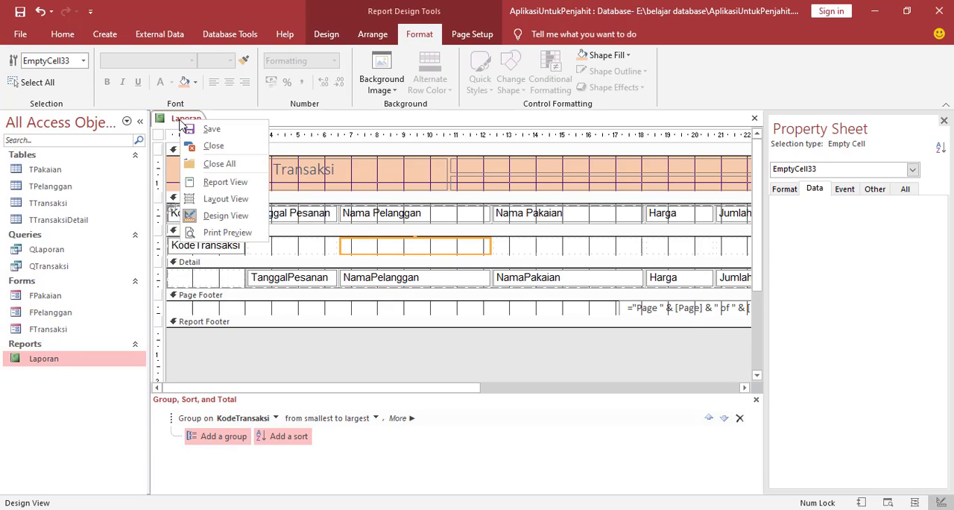
{"action": "left_click", "coordinate": [208, 185]}
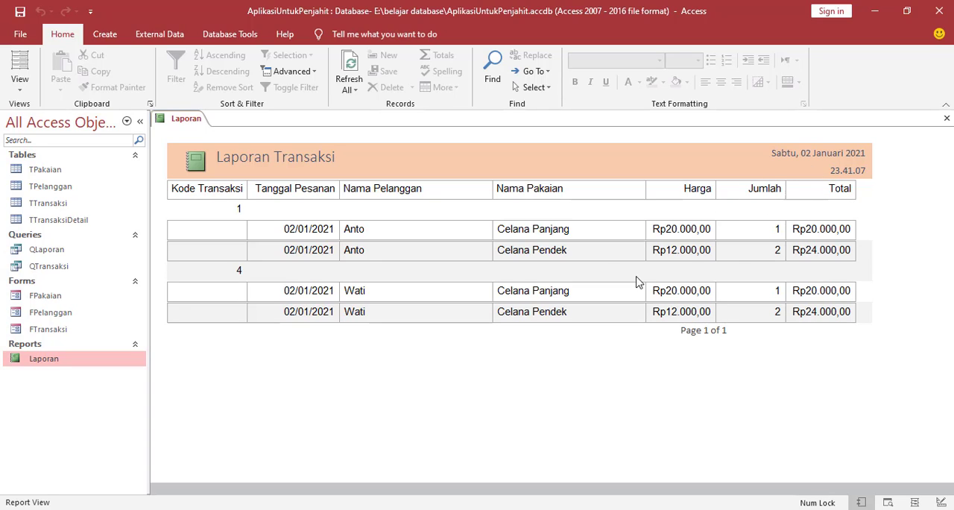
- Return to Design View, add a Sum total for the Total field in the Detail section, and display the result in Report View
{"action": "right_click", "coordinate": [191, 126]}
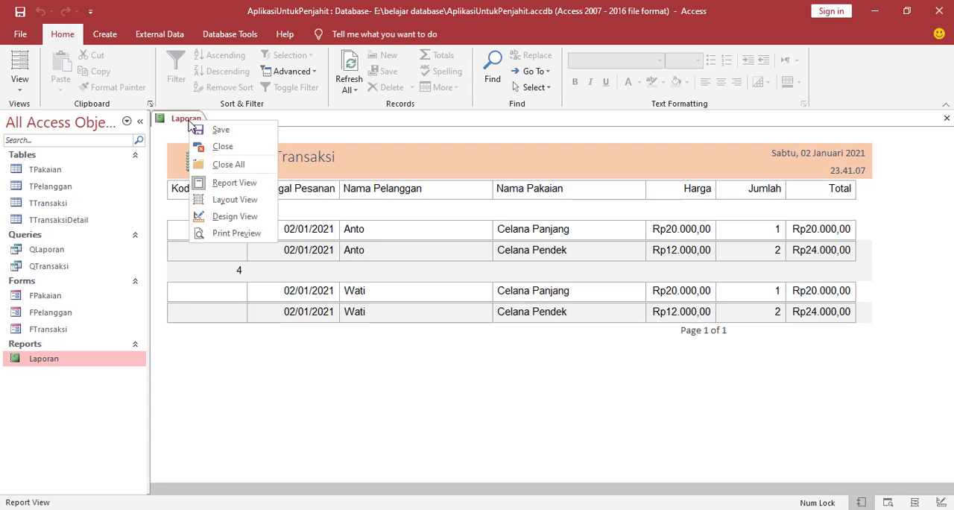
{"action": "left_click", "coordinate": [235, 217]}
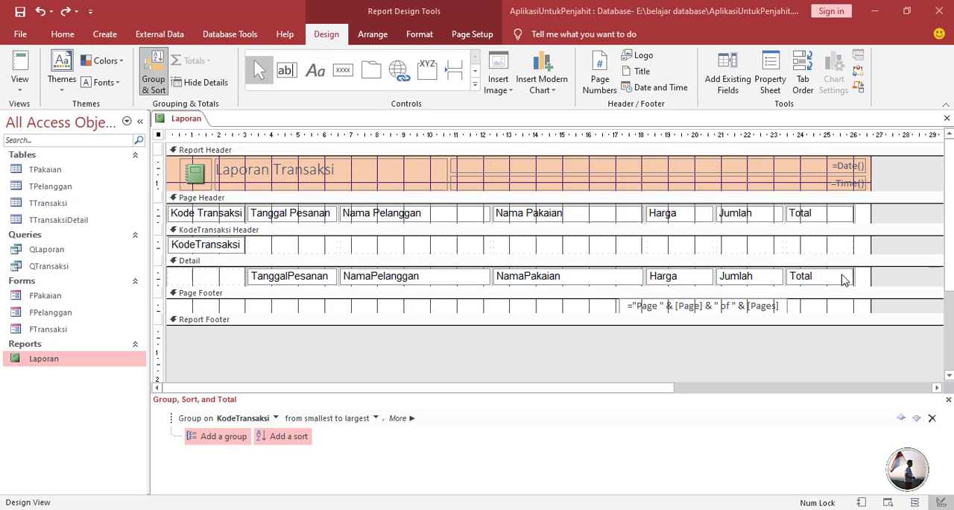
{"action": "left_click", "coordinate": [839, 277]}
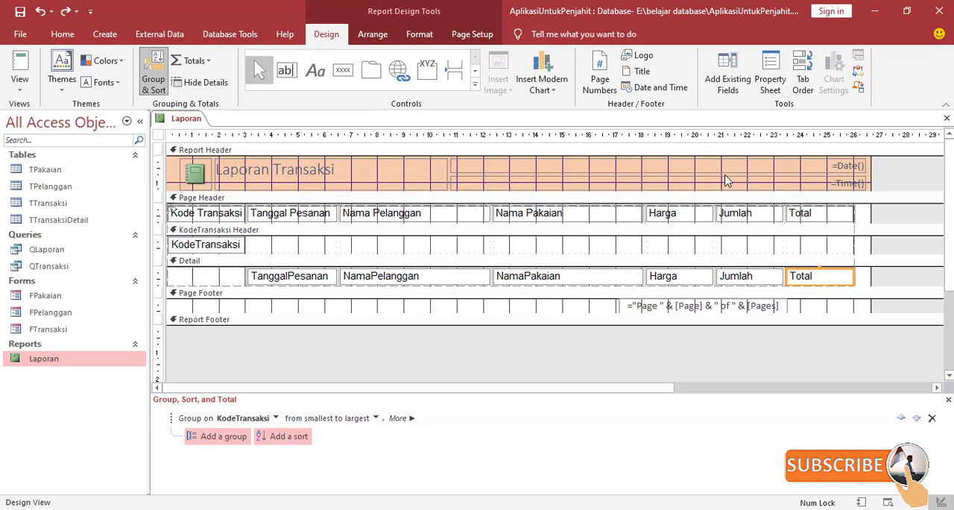
{"action": "left_click", "coordinate": [809, 277]}
{"action": "left_click", "coordinate": [860, 279]}
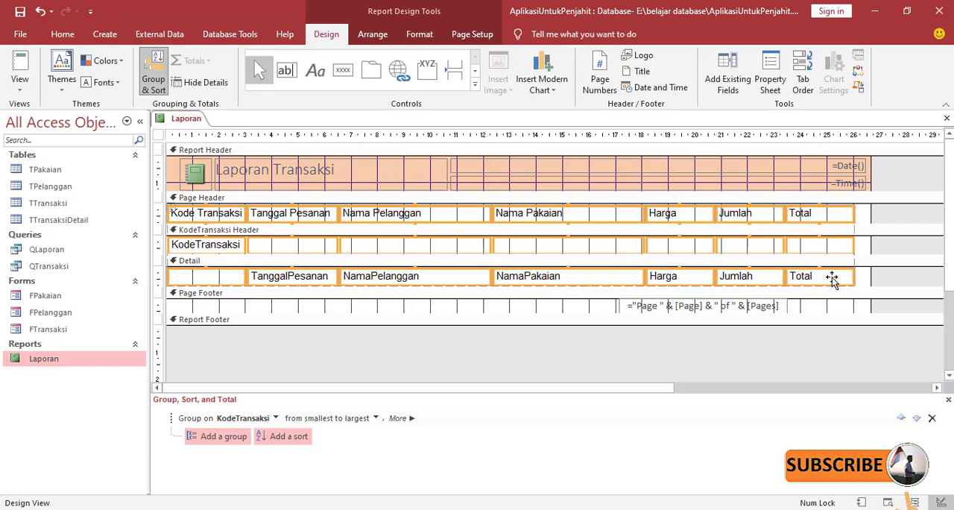
{"action": "left_click", "coordinate": [899, 241]}
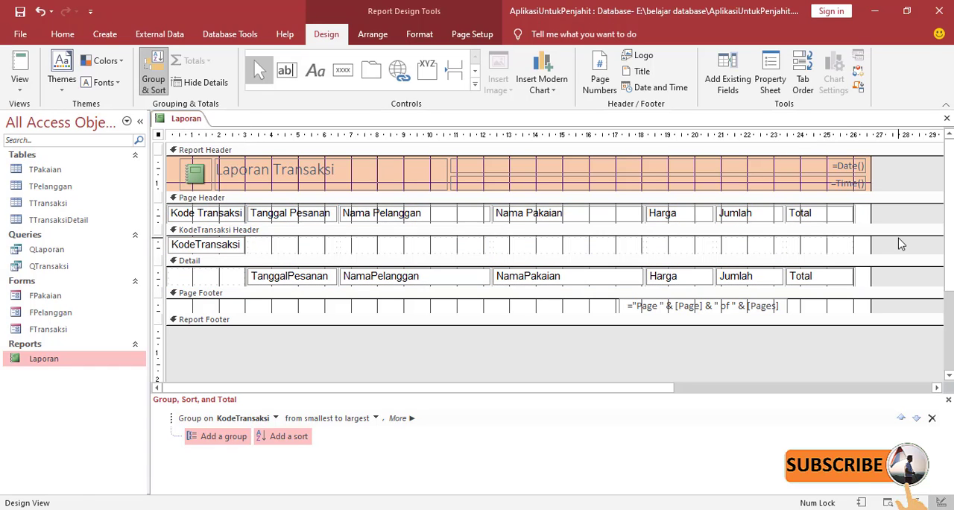
{"action": "left_click", "coordinate": [825, 277]}
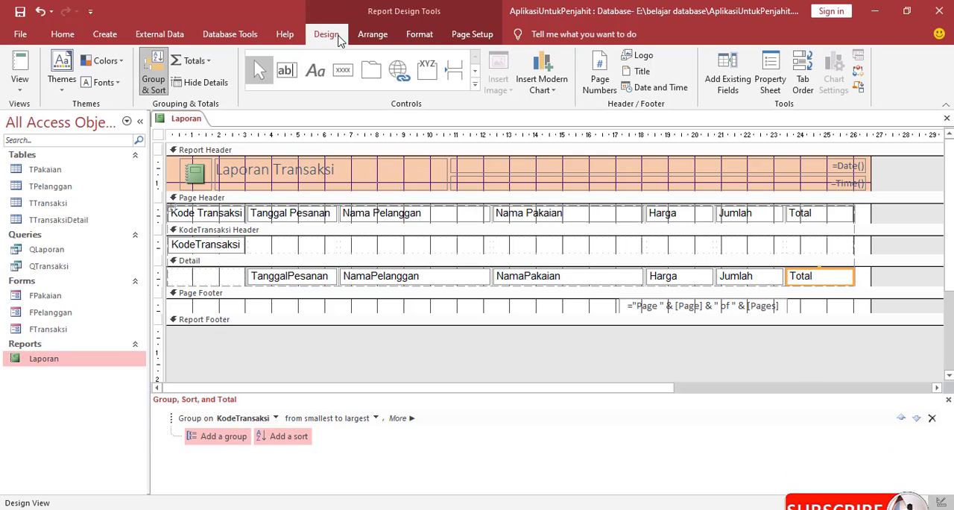
{"action": "left_click", "coordinate": [209, 64]}
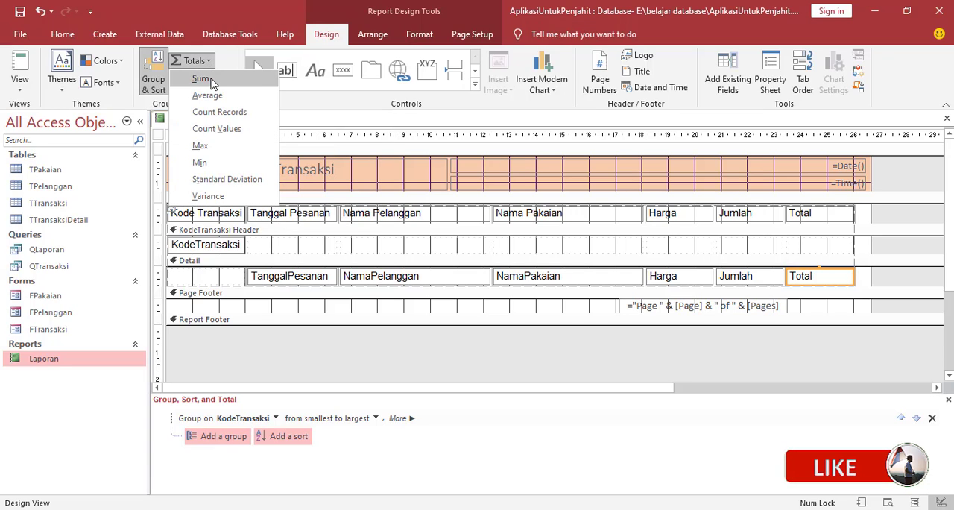
{"action": "left_click", "coordinate": [212, 80]}
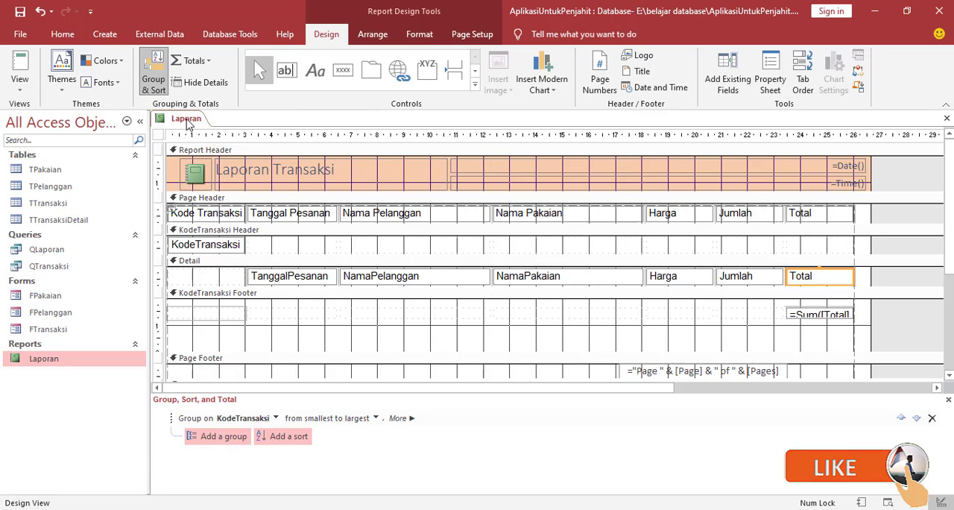
{"action": "right_click", "coordinate": [189, 125]}
{"action": "left_click", "coordinate": [216, 181]}
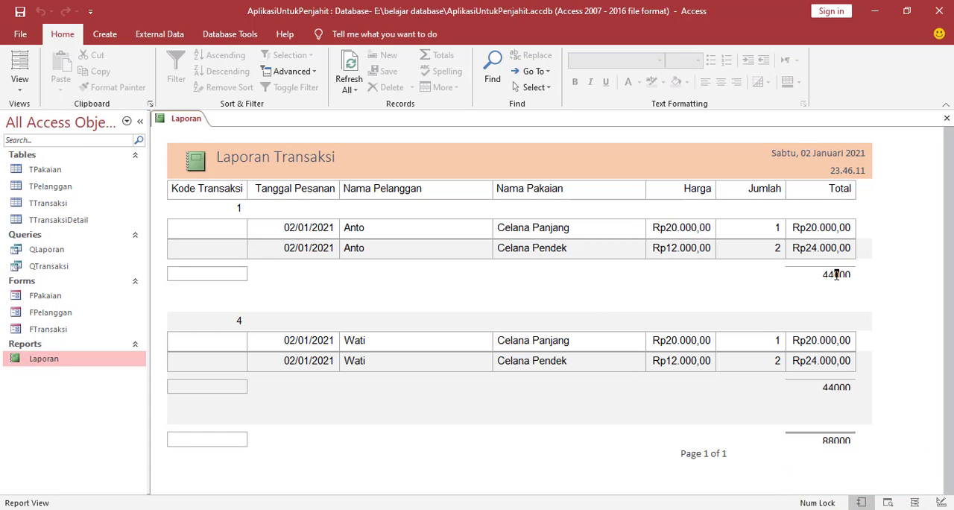
- In Layout View, increase the height of the group total and grand total boxes so their numbers fit
{"action": "right_click", "coordinate": [194, 122]}
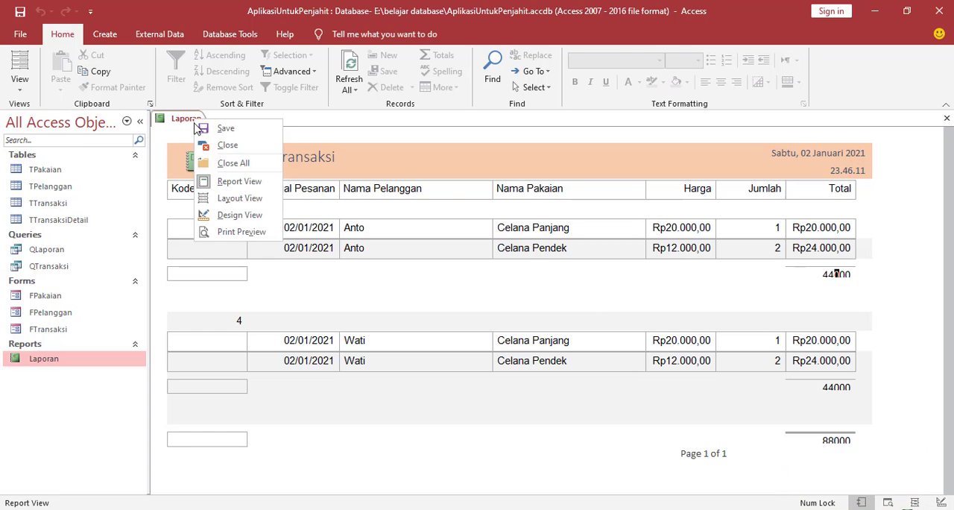
{"action": "left_click", "coordinate": [218, 197]}
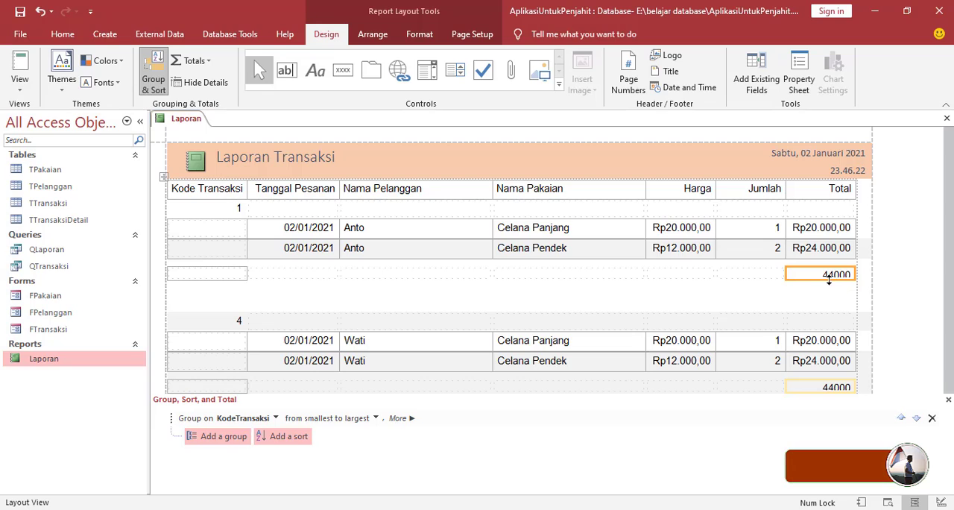
{"action": "left_click_drag", "start_coordinate": [829, 278], "coordinate": [830, 284]}
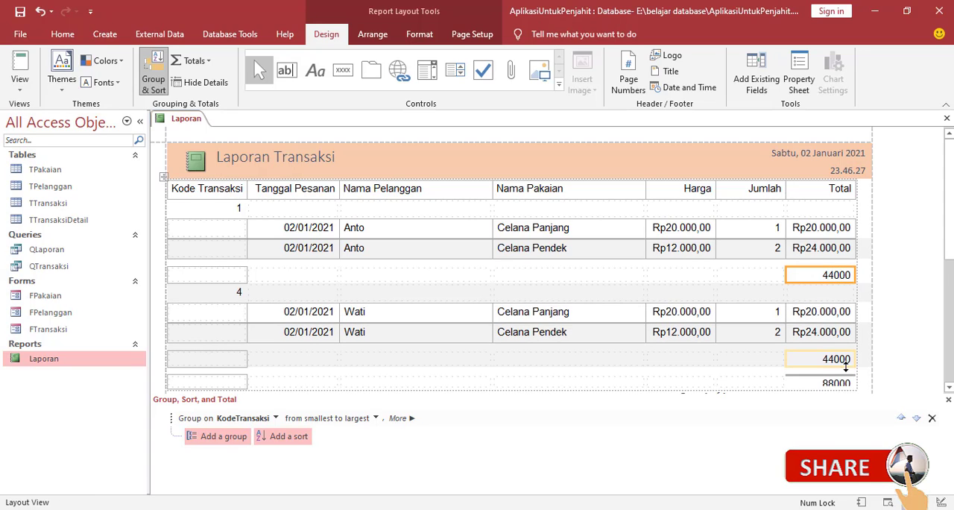
{"action": "left_click", "coordinate": [831, 387]}
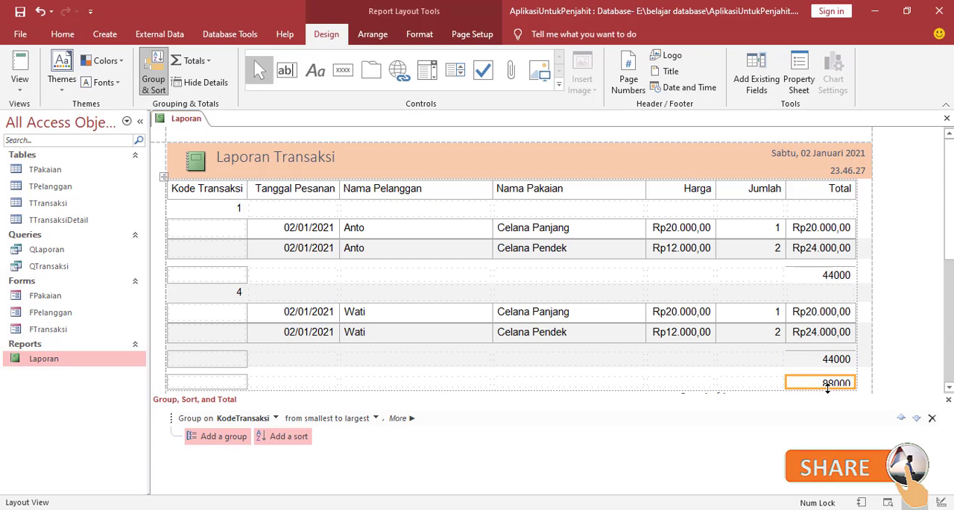
{"action": "left_click_drag", "start_coordinate": [827, 388], "coordinate": [827, 362]}
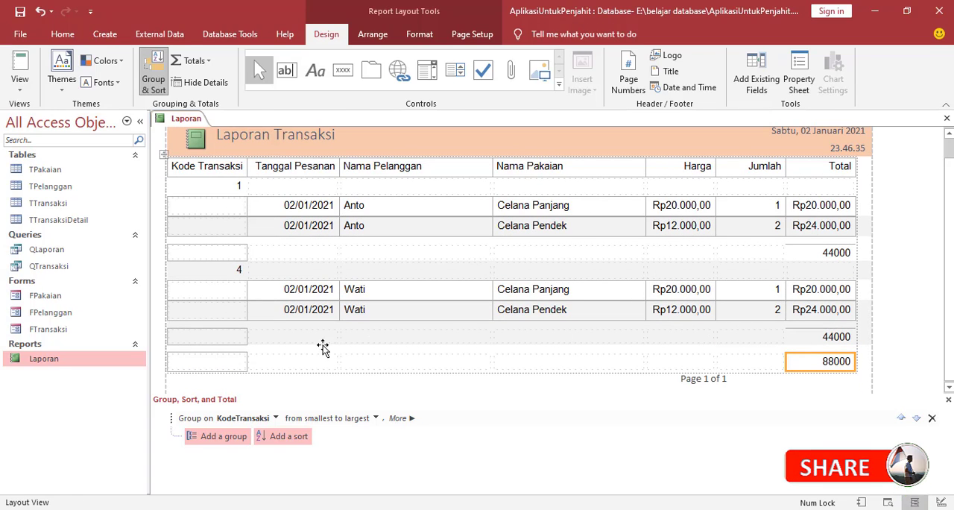
- Remove the gridlines from the empty Kode Transaksi column cells in the group total and grand total rows
{"action": "left_click", "coordinate": [228, 361]}
{"action": "left_click", "coordinate": [237, 335], "text": "ctrl"}
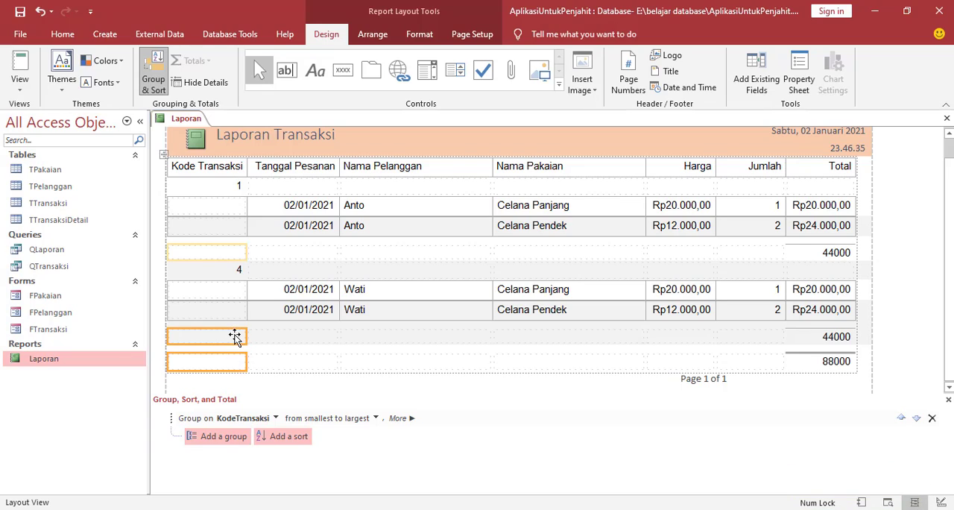
{"action": "left_click", "coordinate": [238, 256], "text": "ctrl"}
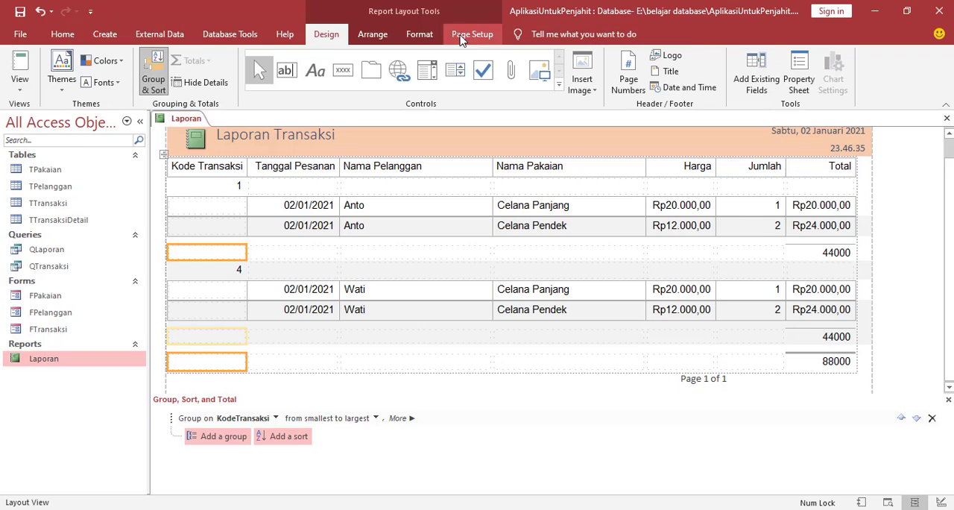
{"action": "left_click", "coordinate": [420, 34]}
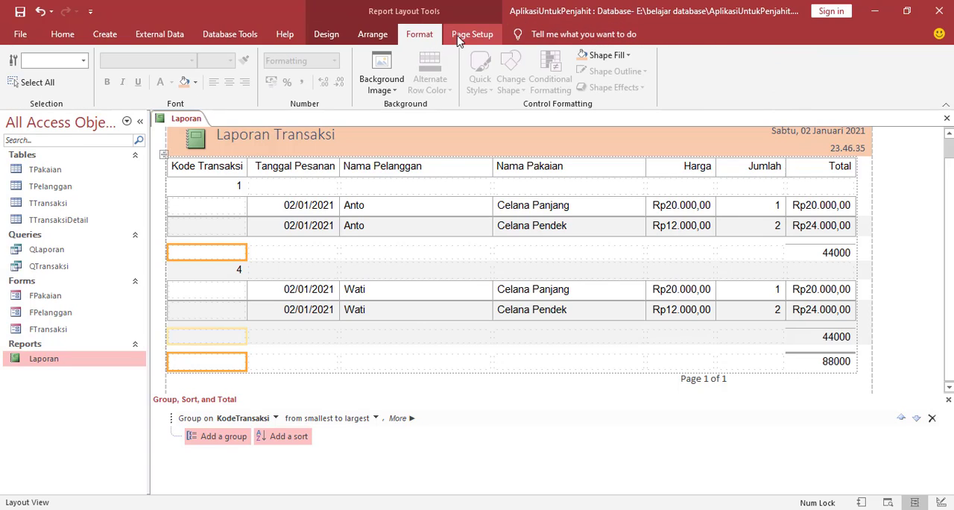
{"action": "left_click", "coordinate": [376, 34]}
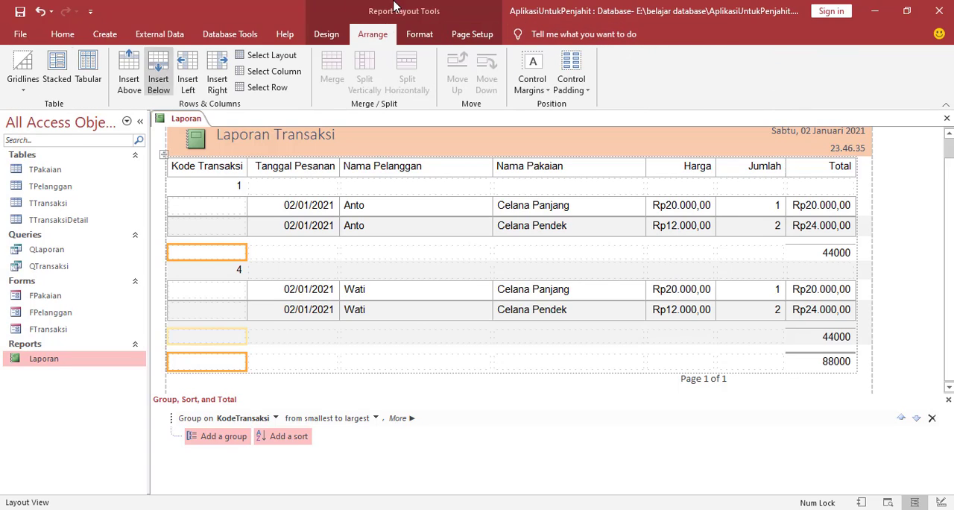
{"action": "left_click", "coordinate": [22, 75]}
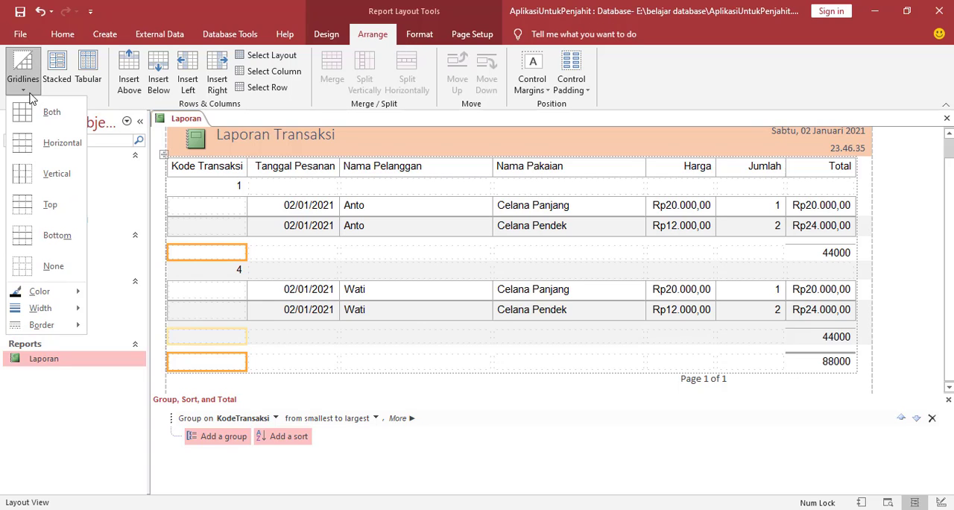
{"action": "left_click", "coordinate": [60, 276]}
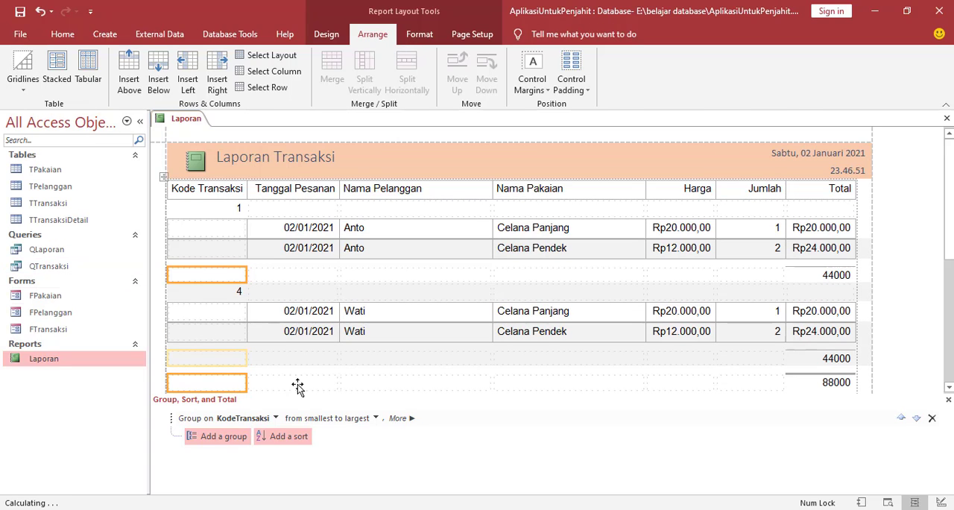
{"action": "left_click", "coordinate": [339, 379]}
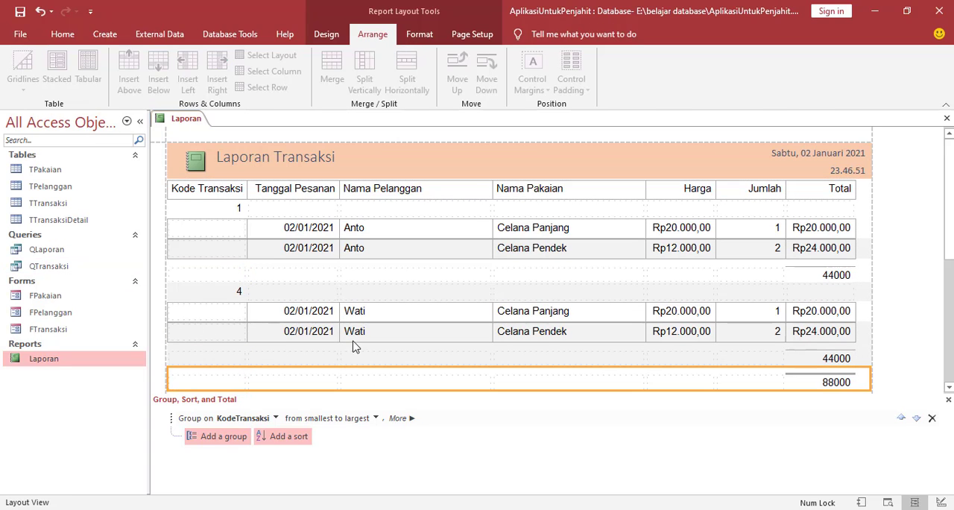
- Display the Laporan report in Report View, save it and close it
{"action": "right_click", "coordinate": [191, 120]}
{"action": "left_click", "coordinate": [213, 183]}
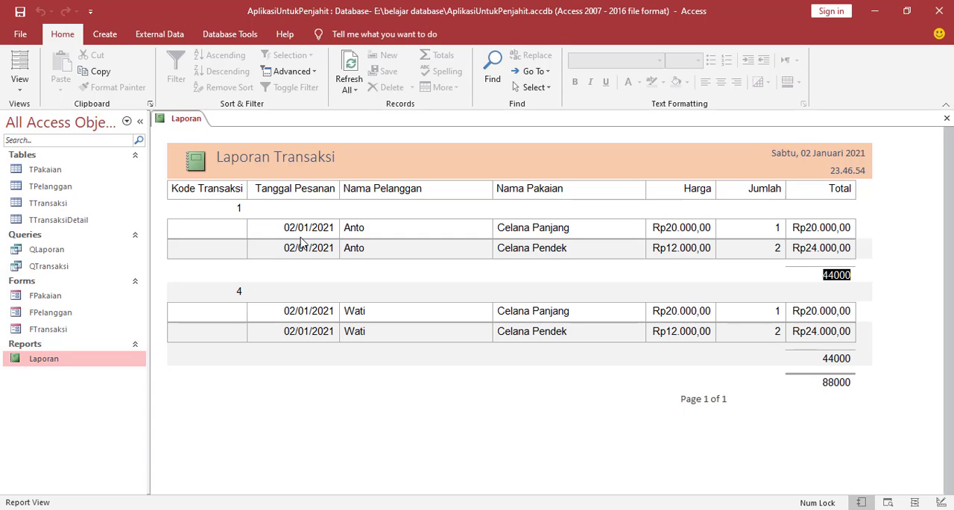
{"action": "right_click", "coordinate": [187, 120]}
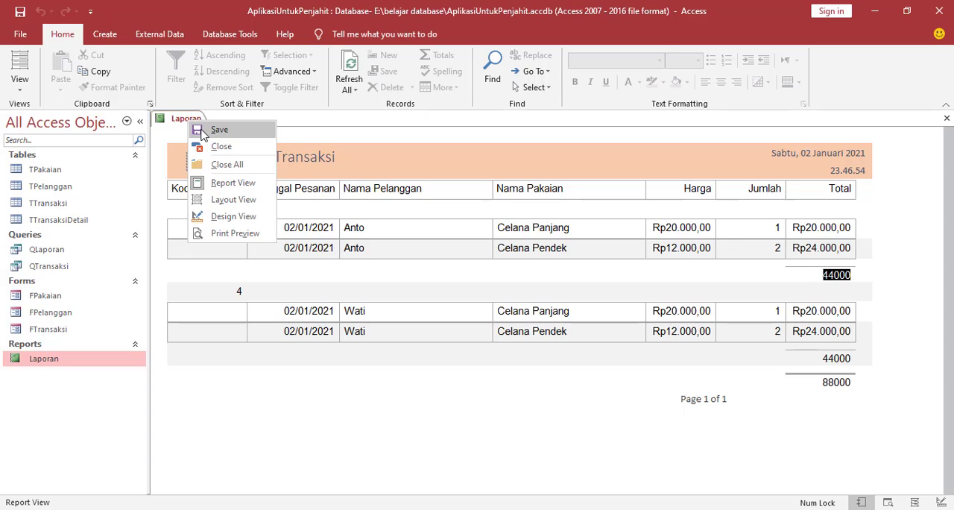
{"action": "left_click", "coordinate": [200, 129]}
{"action": "right_click", "coordinate": [182, 119]}
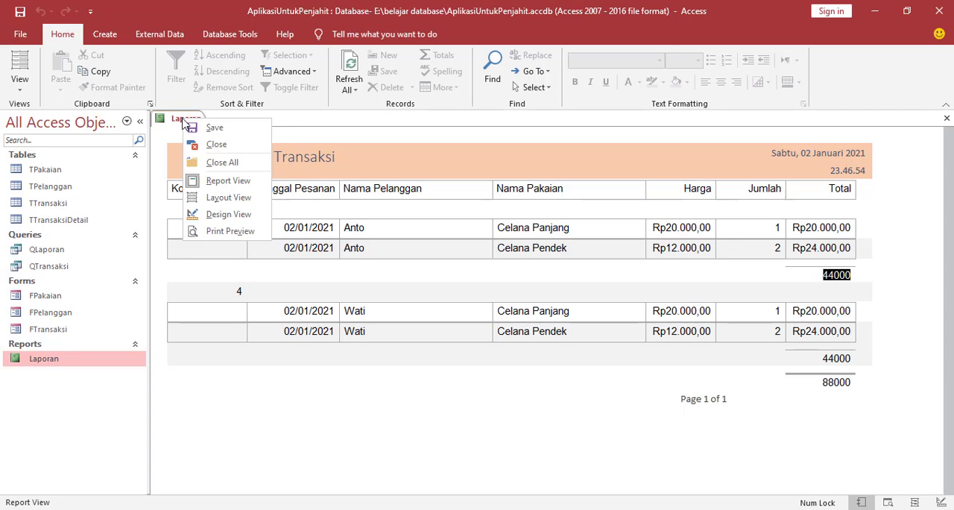
{"action": "left_click", "coordinate": [215, 147]}
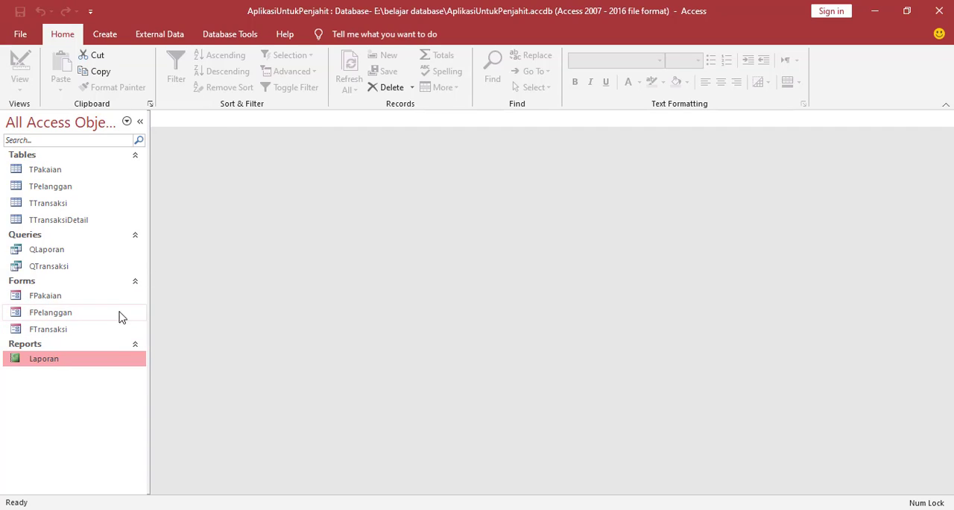
{"action": "left_click", "coordinate": [55, 300]}
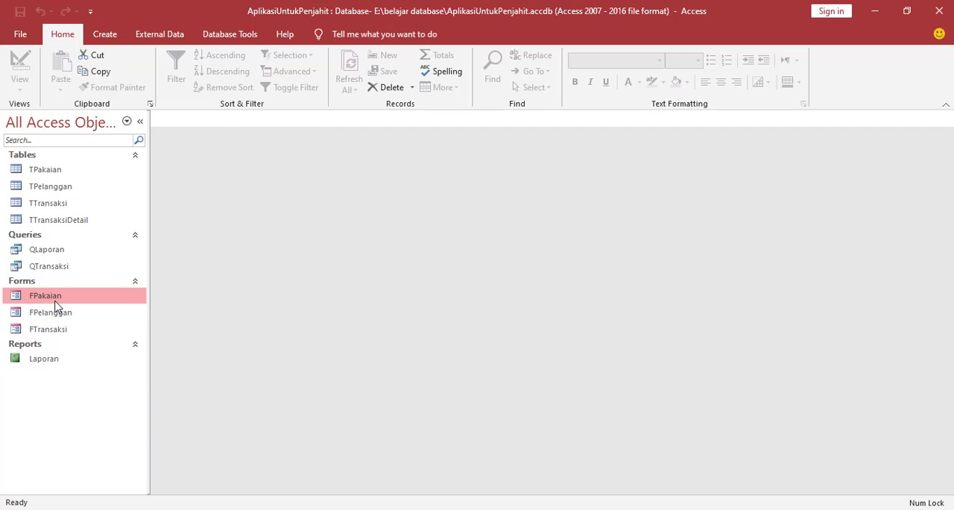
{"action": "left_click", "coordinate": [58, 314]}
{"action": "left_click", "coordinate": [63, 333]}
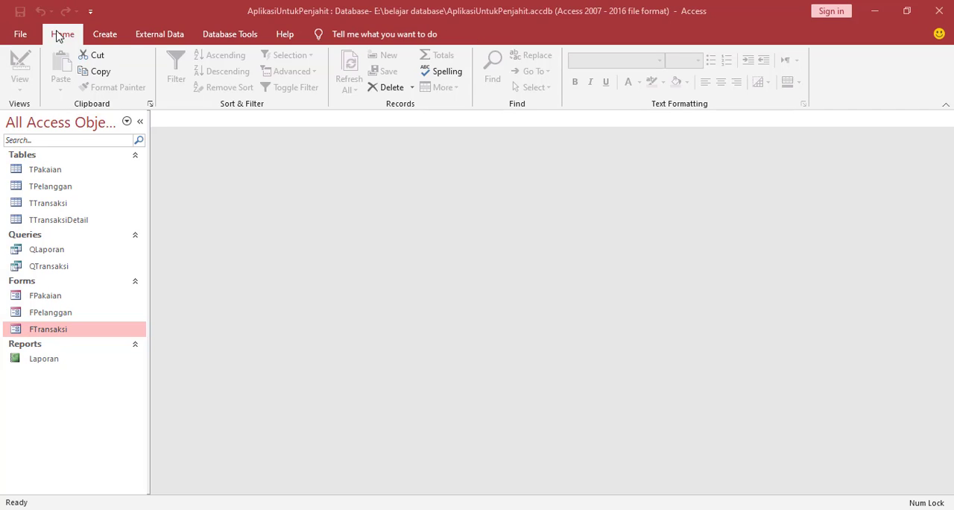
- Add the Switchboard Manager command from All Commands to the Quick Access Toolbar in the program options
{"action": "left_click", "coordinate": [27, 37]}
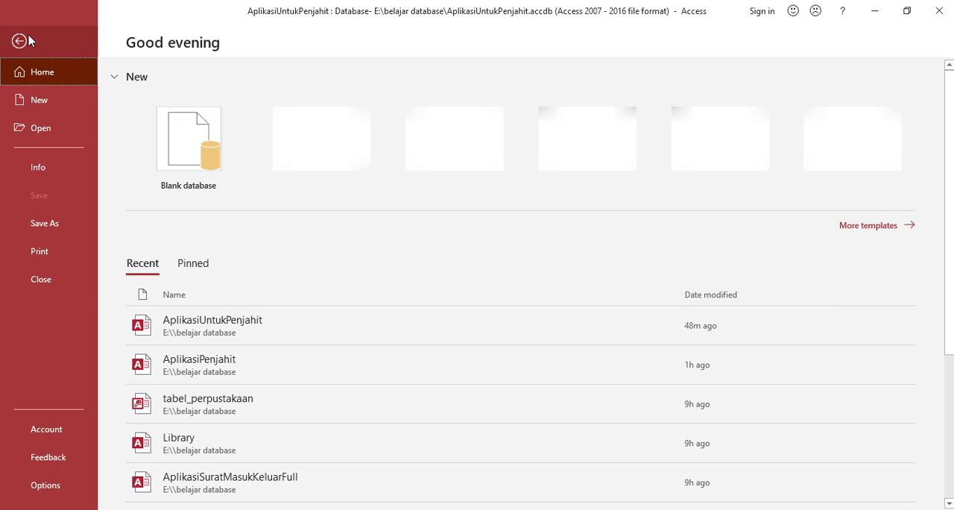
{"action": "left_click", "coordinate": [66, 487]}
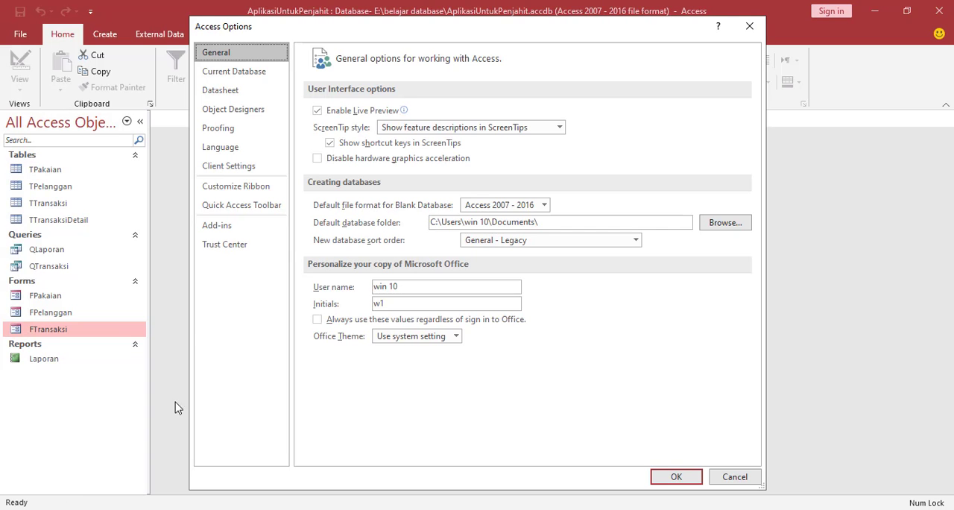
{"action": "left_click", "coordinate": [242, 211]}
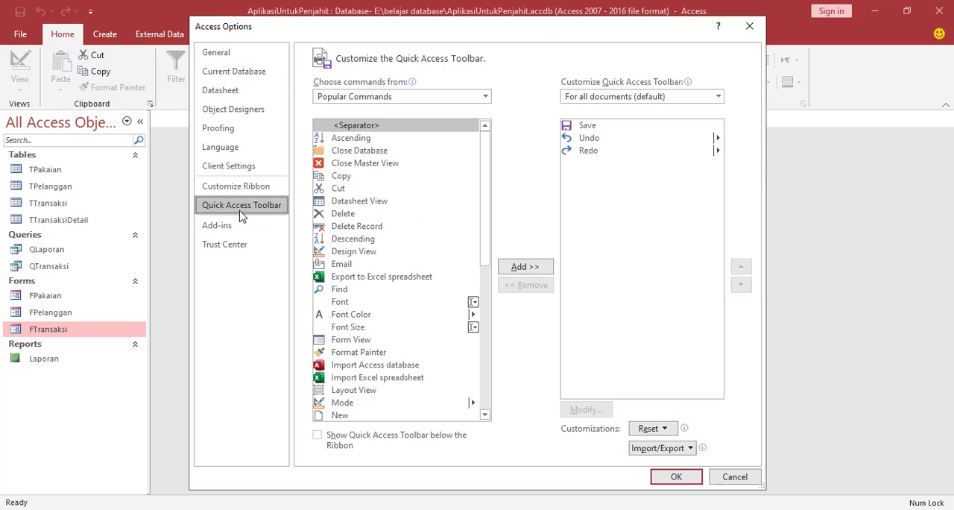
{"action": "left_click", "coordinate": [486, 99]}
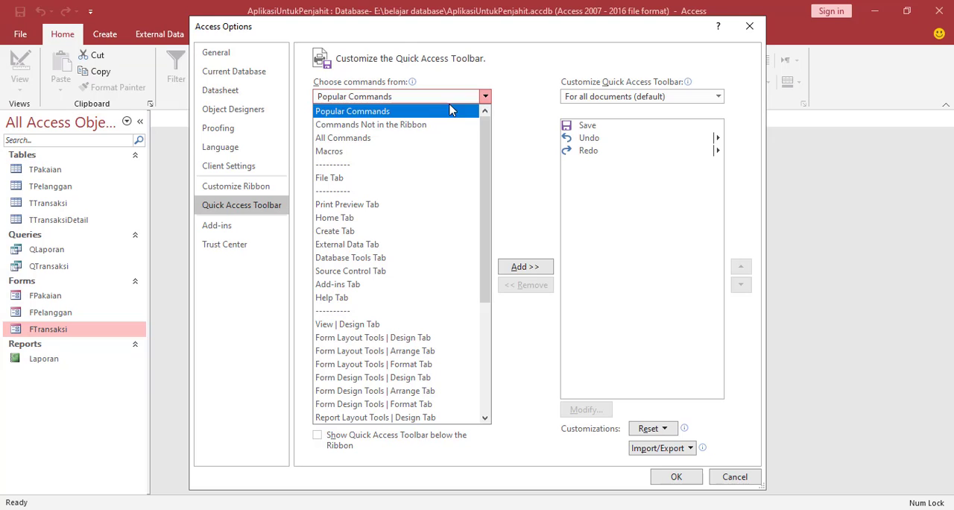
{"action": "left_click", "coordinate": [355, 139]}
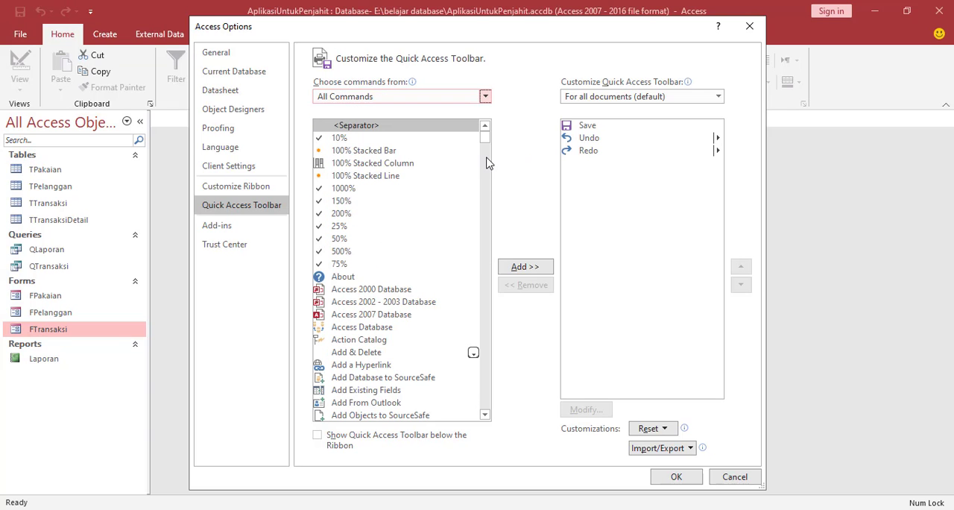
{"action": "left_click_drag", "start_coordinate": [486, 143], "coordinate": [501, 360]}
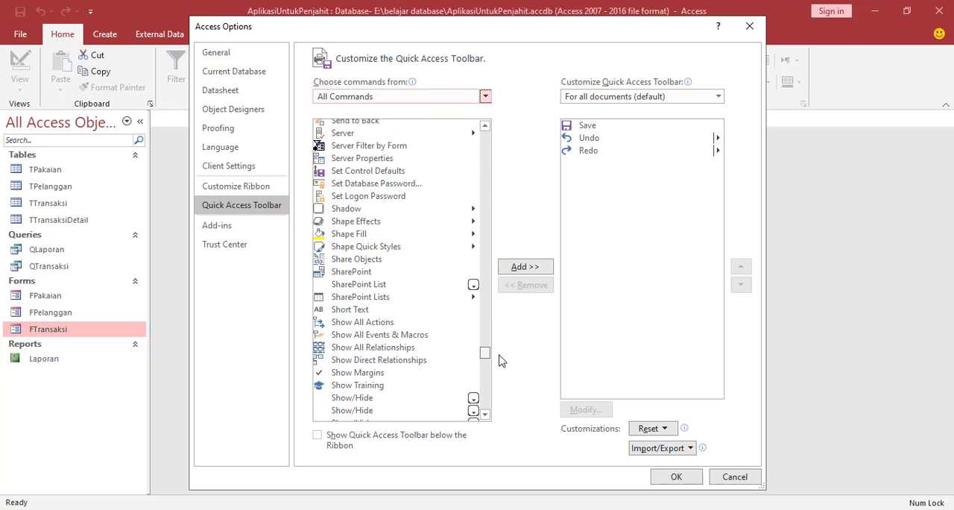
{"action": "scroll", "coordinate": [399, 366], "scroll_direction": "down", "scroll_amount": 5}
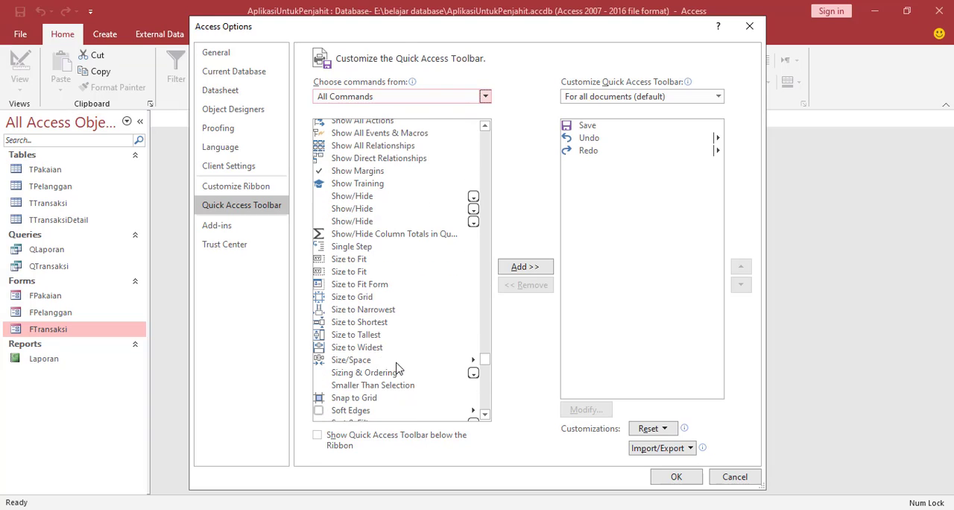
{"action": "scroll", "coordinate": [403, 245], "scroll_direction": "down", "scroll_amount": 4}
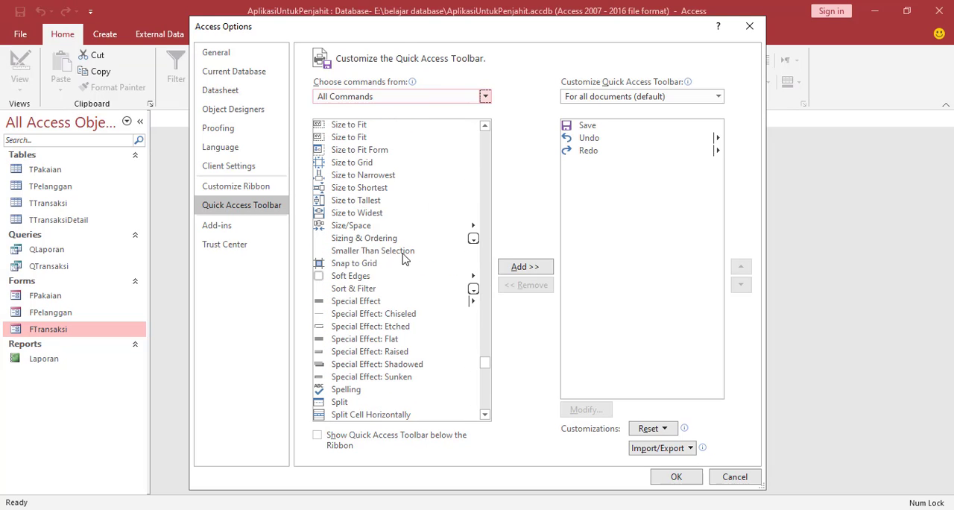
{"action": "scroll", "coordinate": [425, 261], "scroll_direction": "down", "scroll_amount": 6}
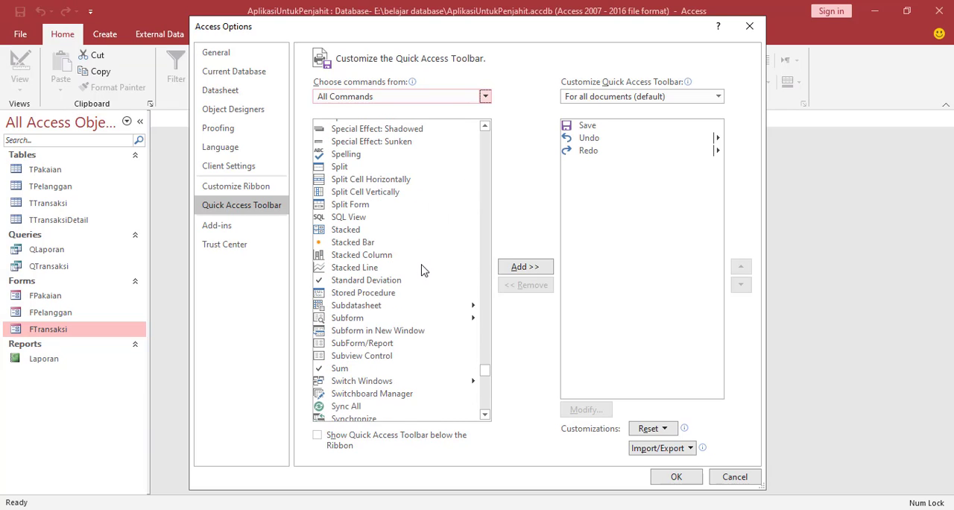
{"action": "scroll", "coordinate": [355, 269], "scroll_direction": "down", "scroll_amount": 3}
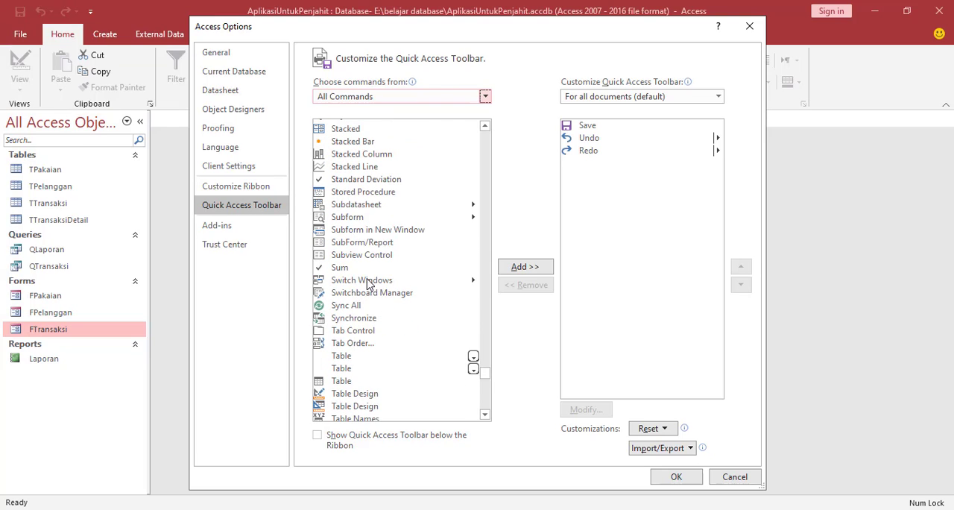
{"action": "left_click", "coordinate": [384, 295]}
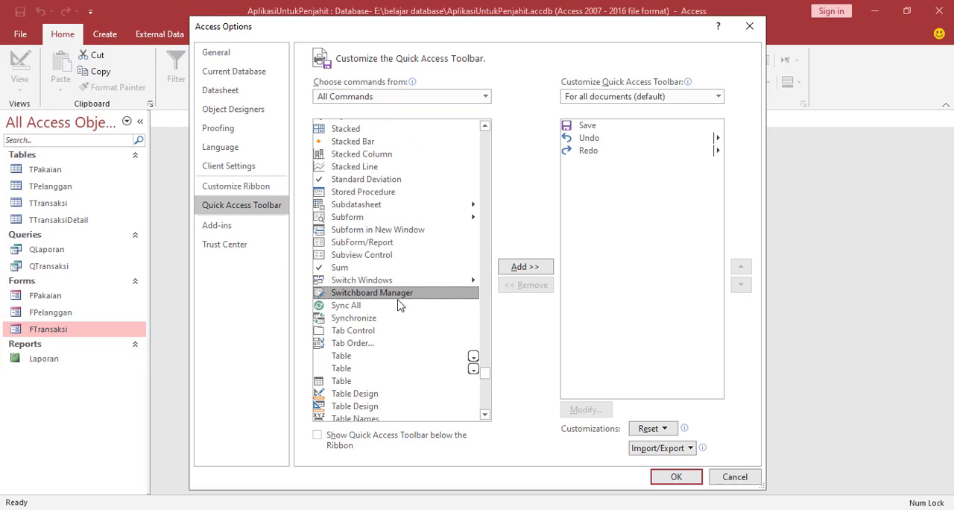
{"action": "left_click", "coordinate": [526, 270]}
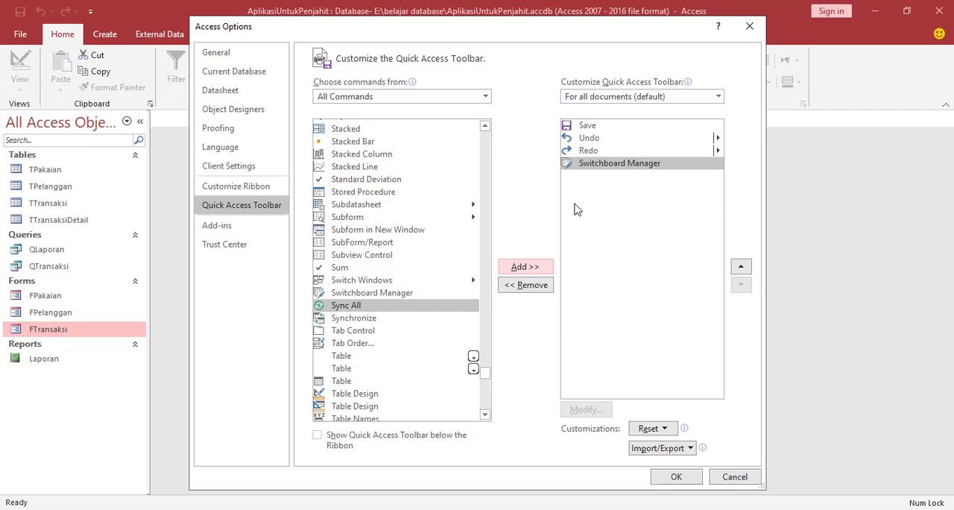
{"action": "left_click", "coordinate": [677, 478]}
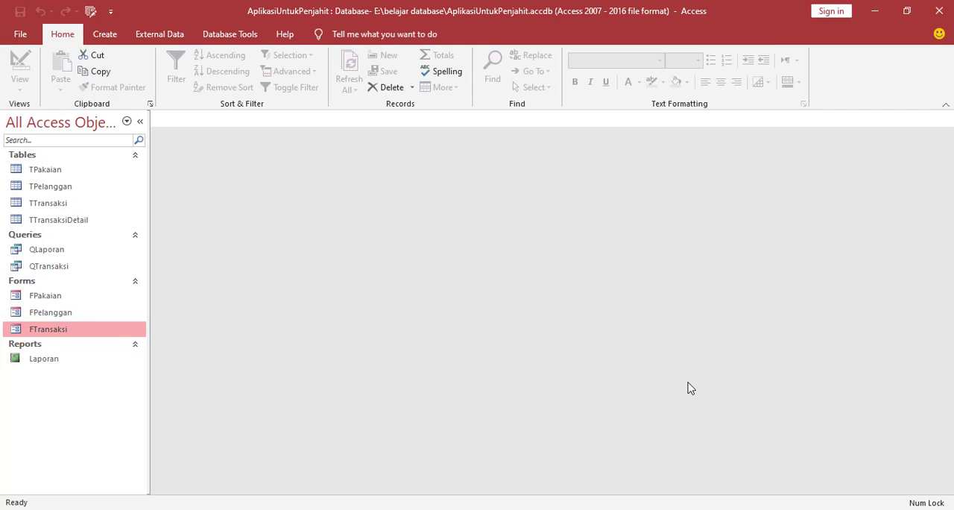
- Create a switchboard with the Switchboard Manager and rename its main page AplikasiUntukPenjahit
{"action": "left_click", "coordinate": [90, 12]}
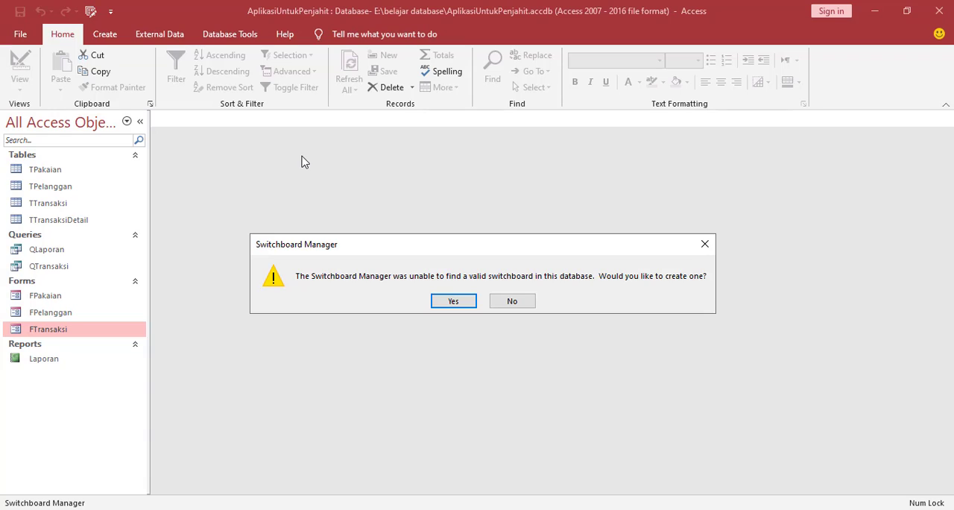
{"action": "left_click", "coordinate": [451, 302]}
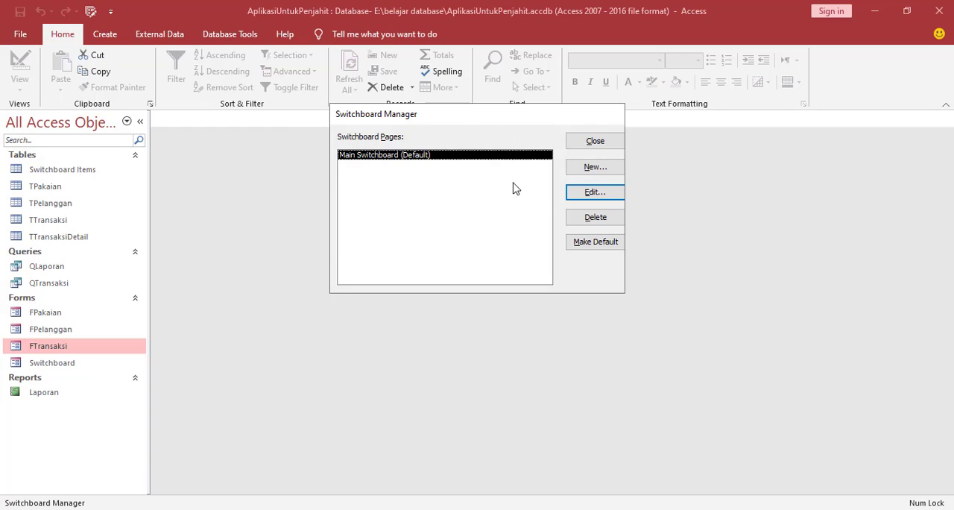
{"action": "left_click", "coordinate": [581, 195]}
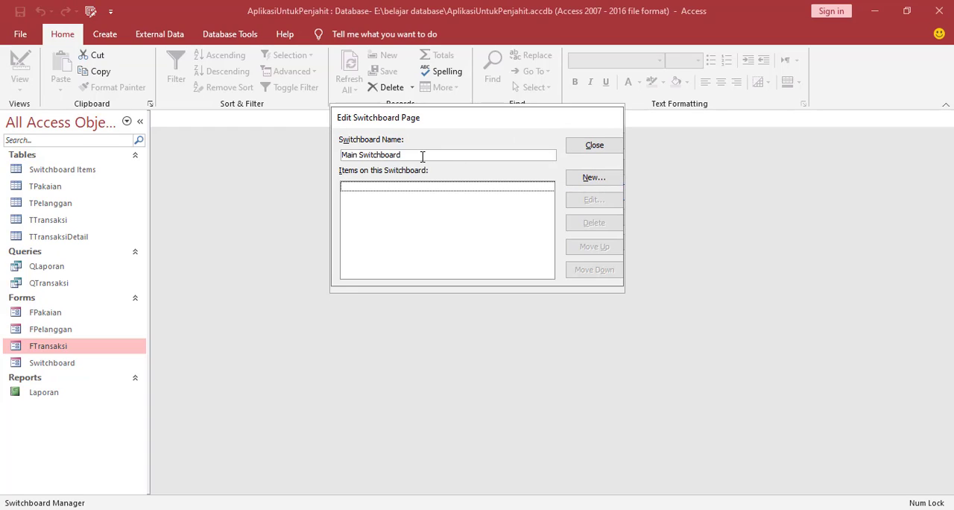
{"action": "left_click_drag", "start_coordinate": [422, 156], "coordinate": [287, 156]}
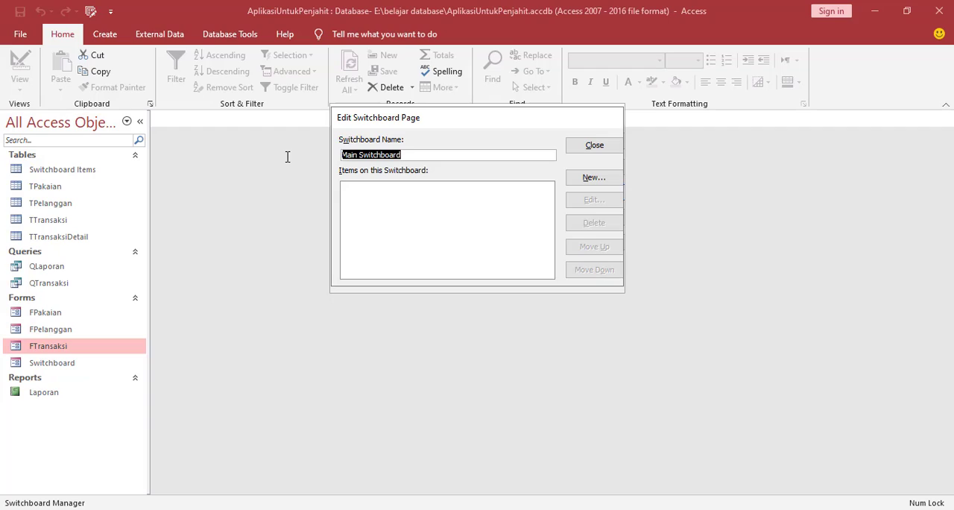
{"action": "type", "text": "AplikasiUntukPenjahit"}
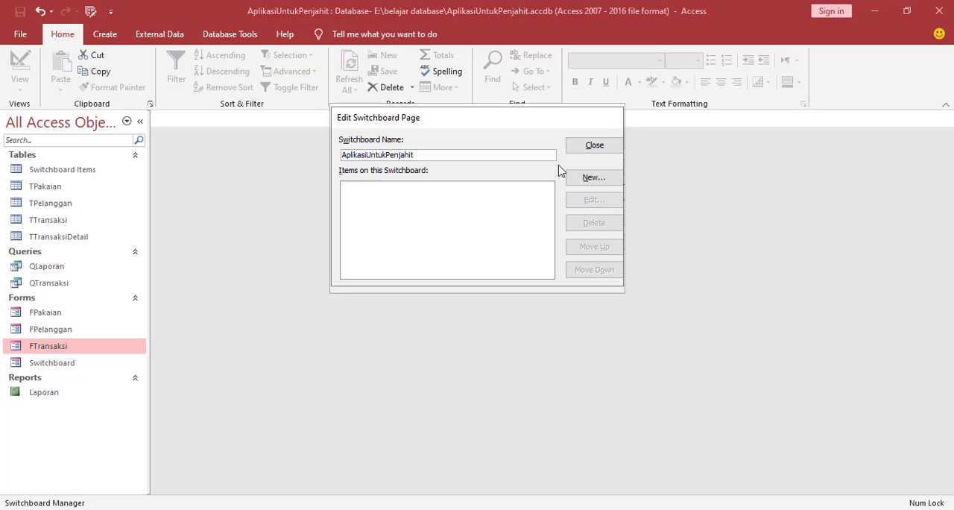
- Add a switchboard item Form Pelanggan with the command Open Form in Edit Mode for the form FPelanggan
{"action": "left_click", "coordinate": [585, 179]}
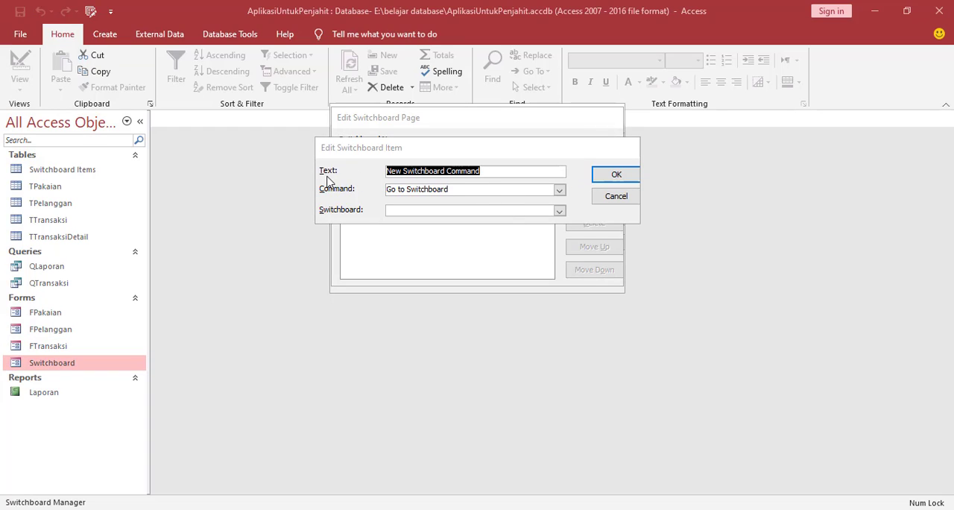
{"action": "left_click_drag", "start_coordinate": [488, 176], "coordinate": [375, 171]}
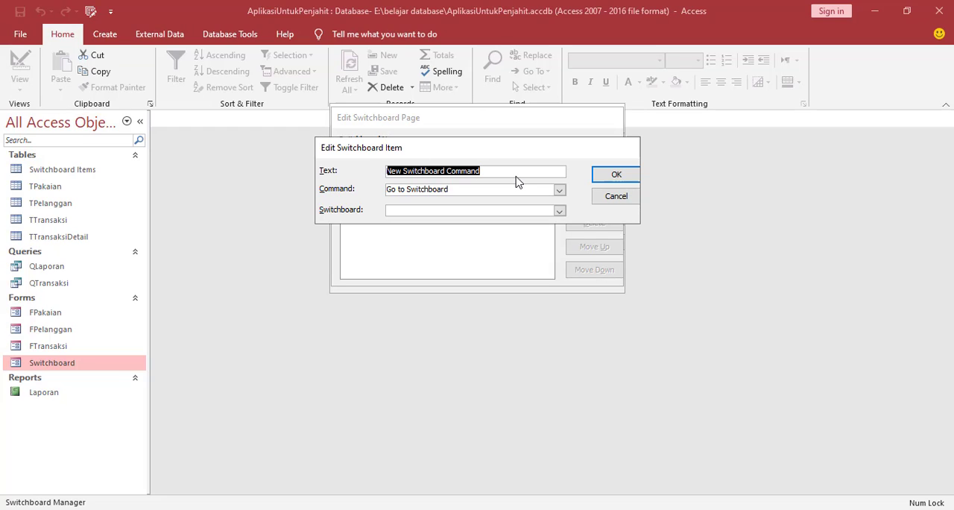
{"action": "type", "text": "Form Pelanggan"}
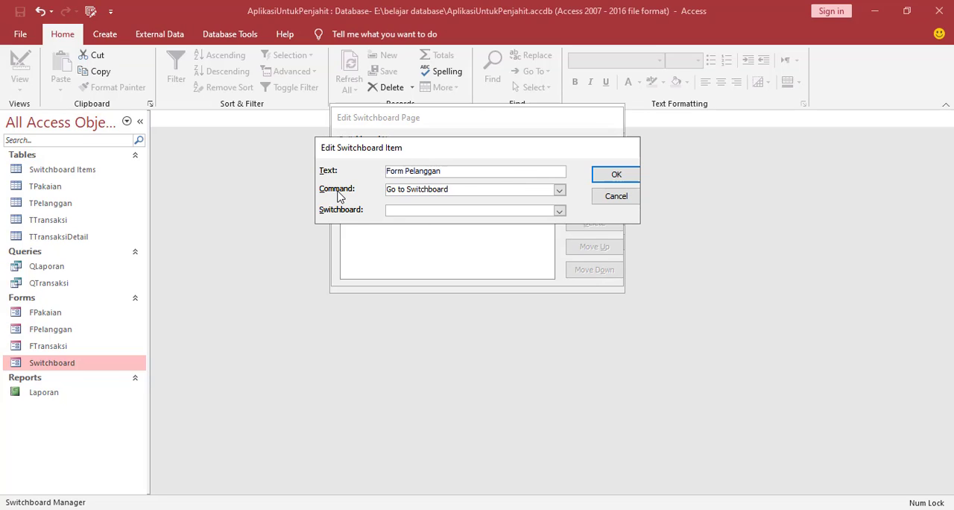
{"action": "left_click", "coordinate": [558, 190]}
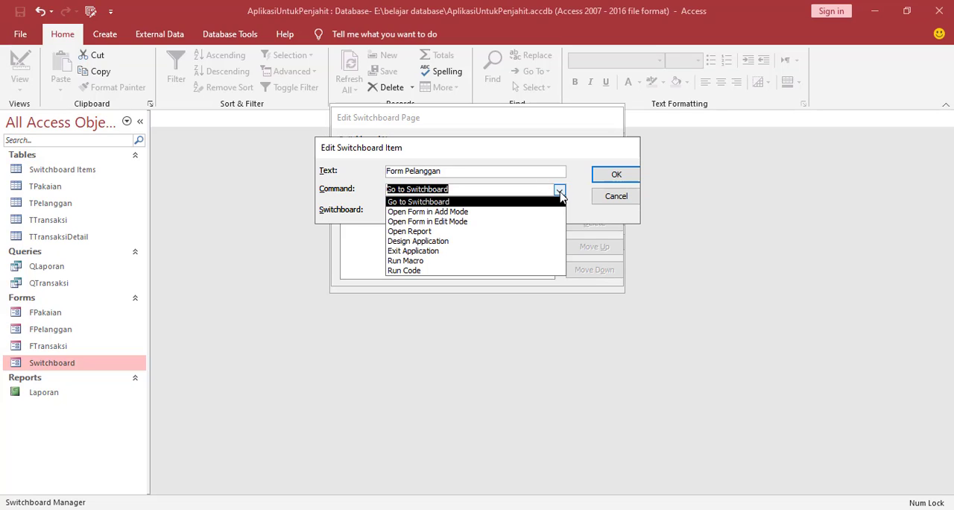
{"action": "left_click", "coordinate": [440, 222]}
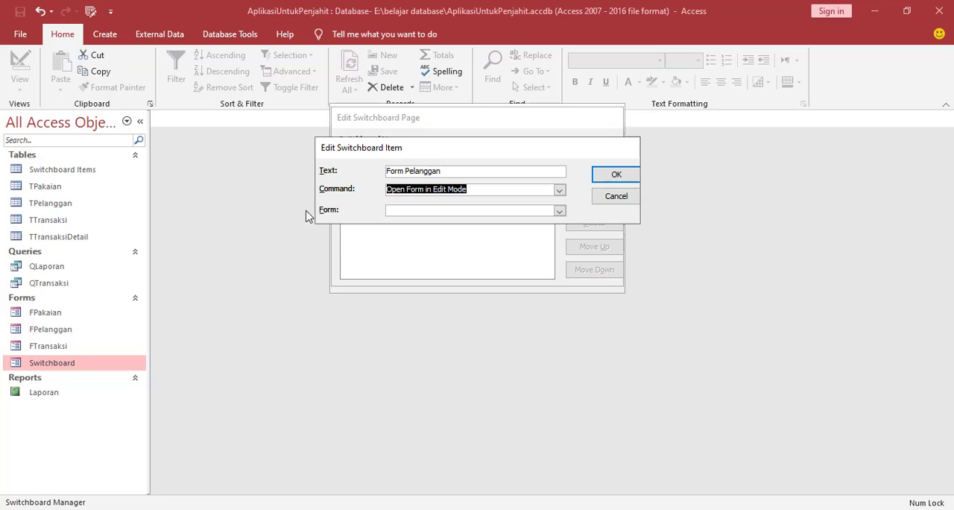
{"action": "left_click", "coordinate": [558, 212]}
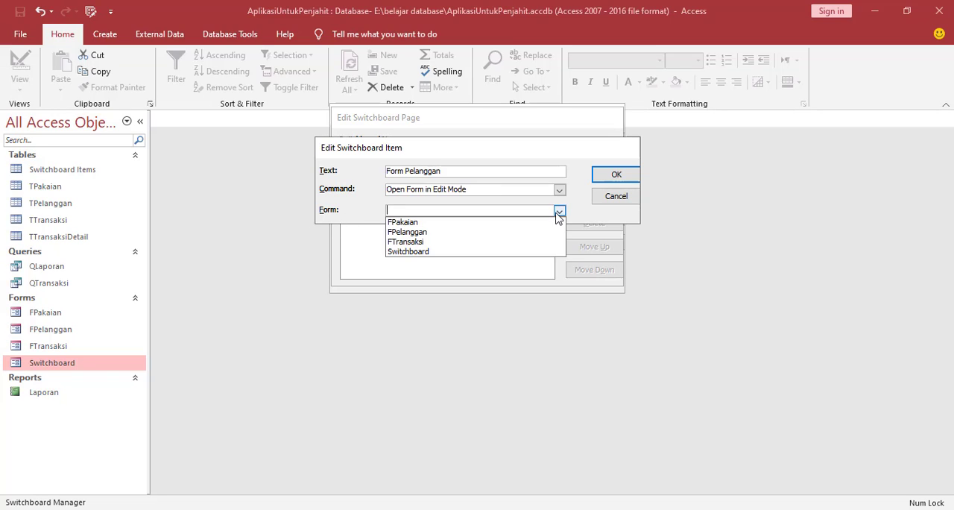
{"action": "left_click", "coordinate": [436, 232]}
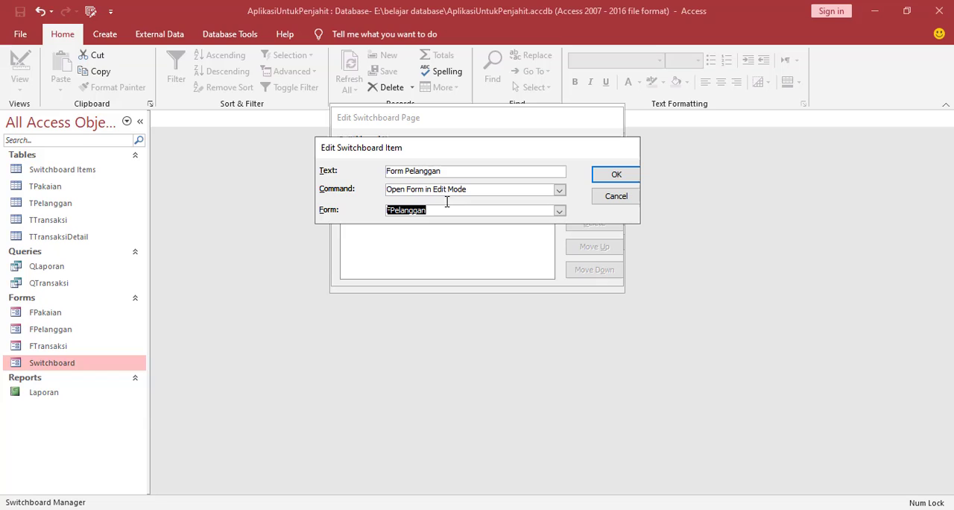
{"action": "left_click", "coordinate": [614, 176]}
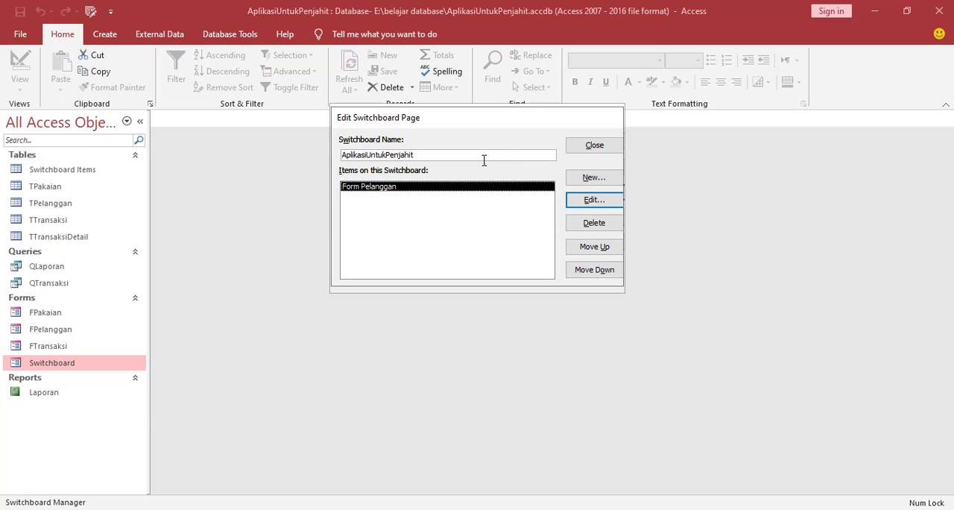
- Add a switchboard item Form Pakaian with the command Open Form in Edit Mode for the form FPakaian
{"action": "left_click", "coordinate": [589, 179]}
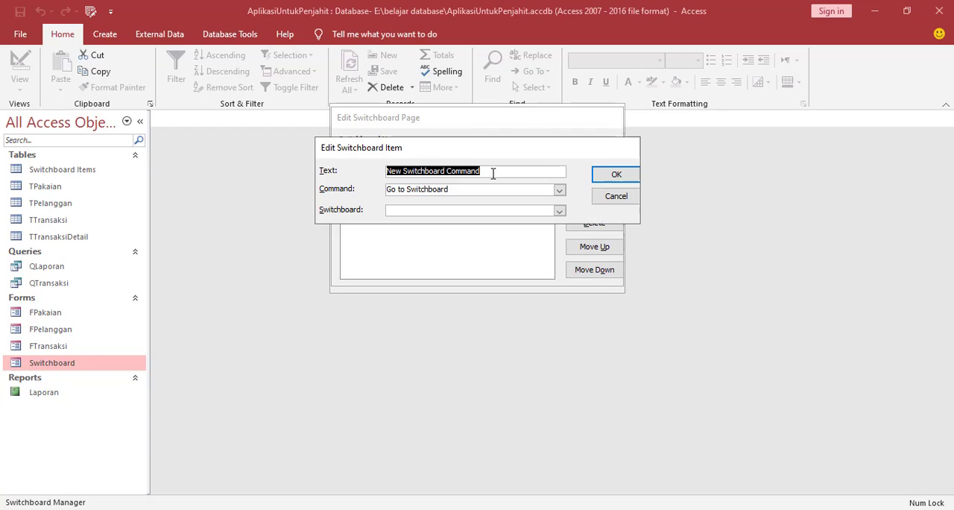
{"action": "left_click_drag", "start_coordinate": [493, 173], "coordinate": [365, 169]}
{"action": "type", "text": "Form Pakaian"}
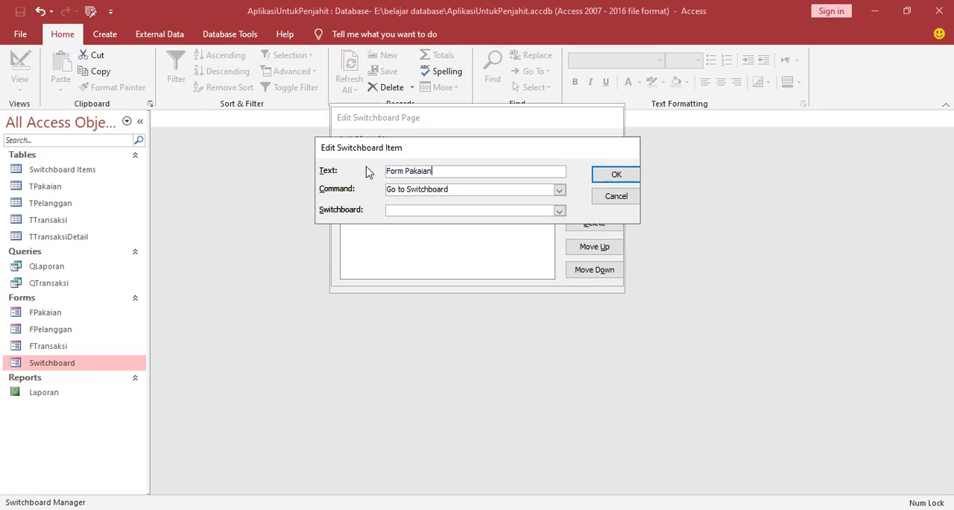
{"action": "left_click", "coordinate": [558, 190]}
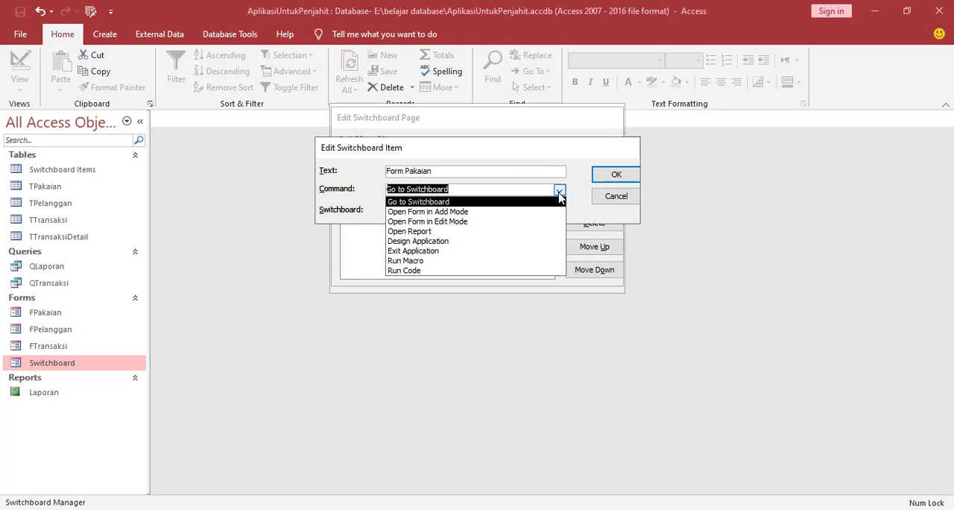
{"action": "left_click", "coordinate": [429, 222]}
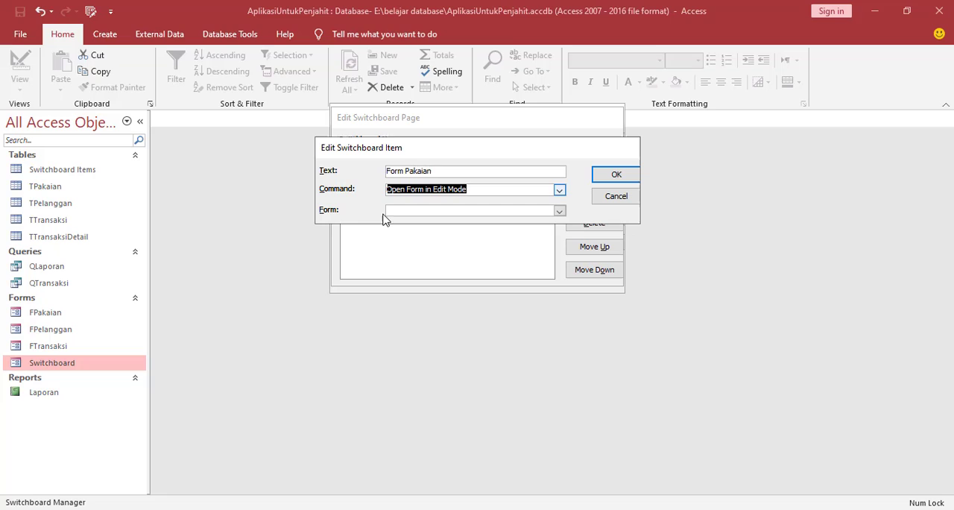
{"action": "left_click", "coordinate": [559, 212]}
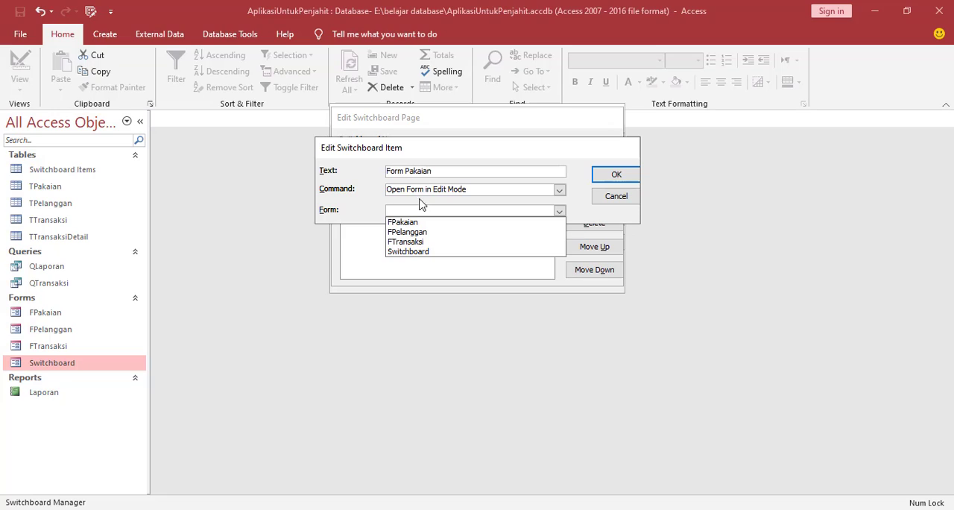
{"action": "left_click", "coordinate": [414, 224]}
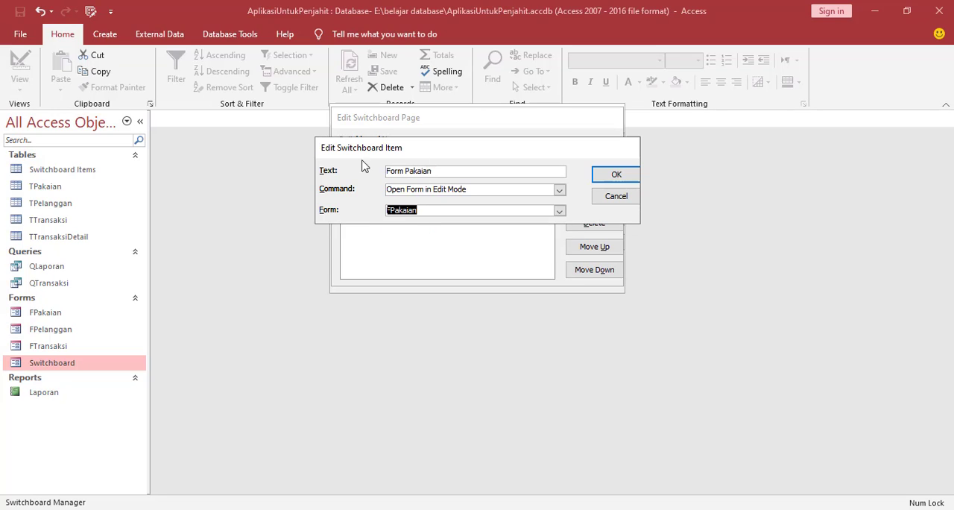
{"action": "left_click", "coordinate": [618, 179]}
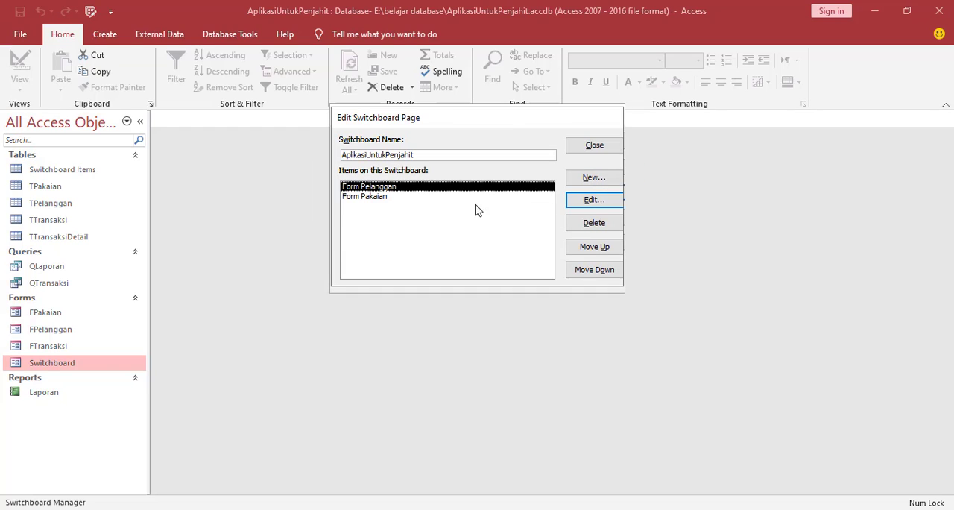
- Add a switchboard item Form Transaksi with the command Open Form in Edit Mode for the form FTransaksi
{"action": "left_click", "coordinate": [594, 179]}
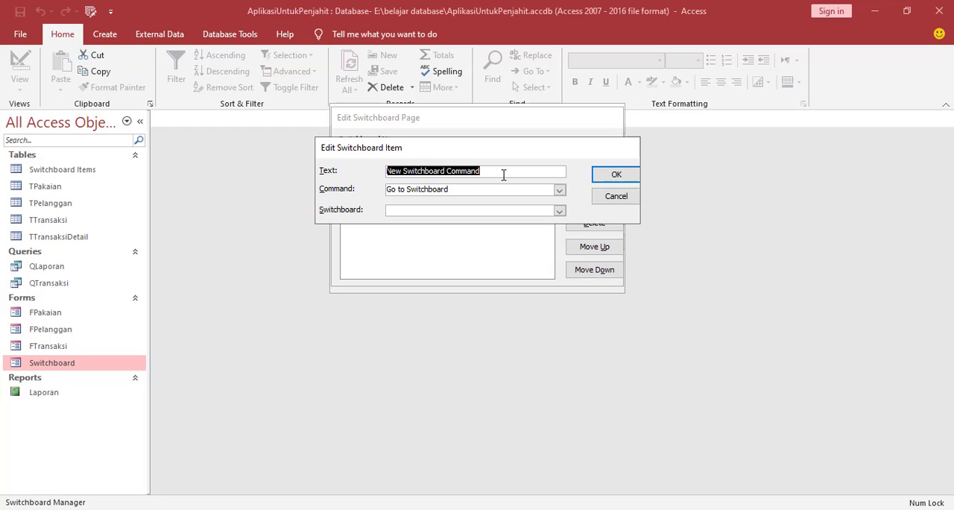
{"action": "type", "text": "Form T"}
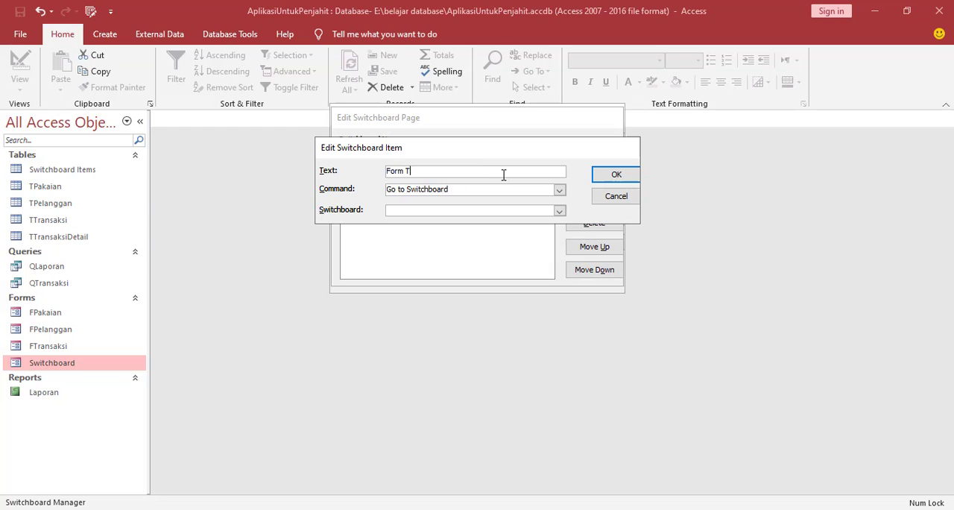
{"action": "type", "text": "ransaksi"}
{"action": "left_click", "coordinate": [559, 190]}
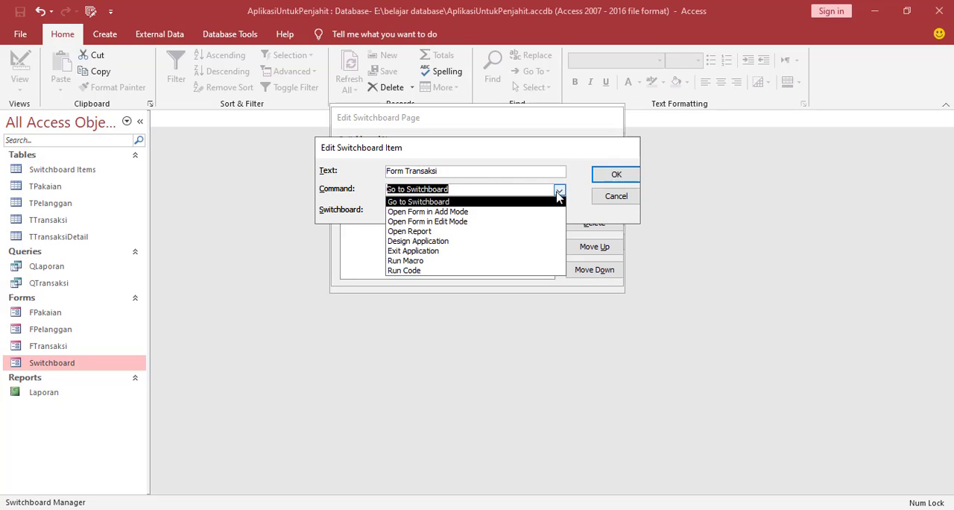
{"action": "left_click", "coordinate": [427, 221]}
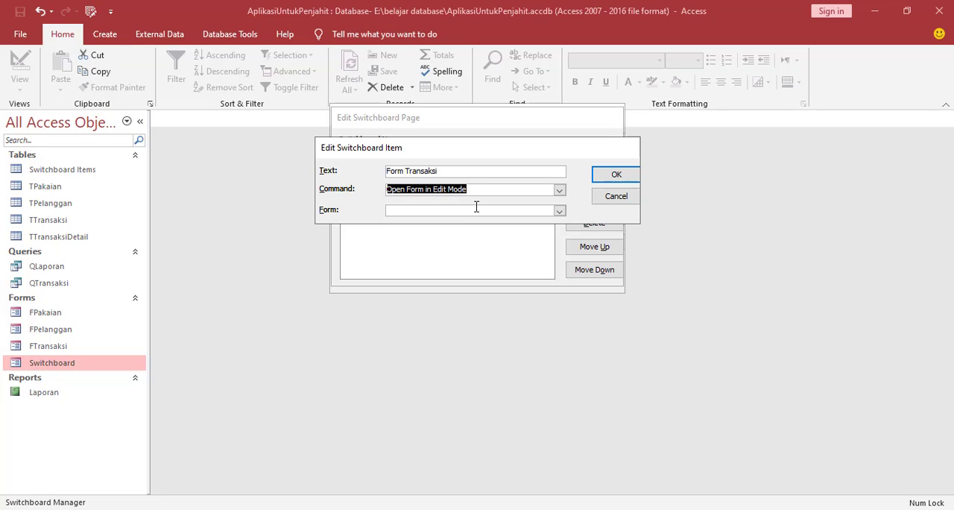
{"action": "left_click", "coordinate": [559, 211]}
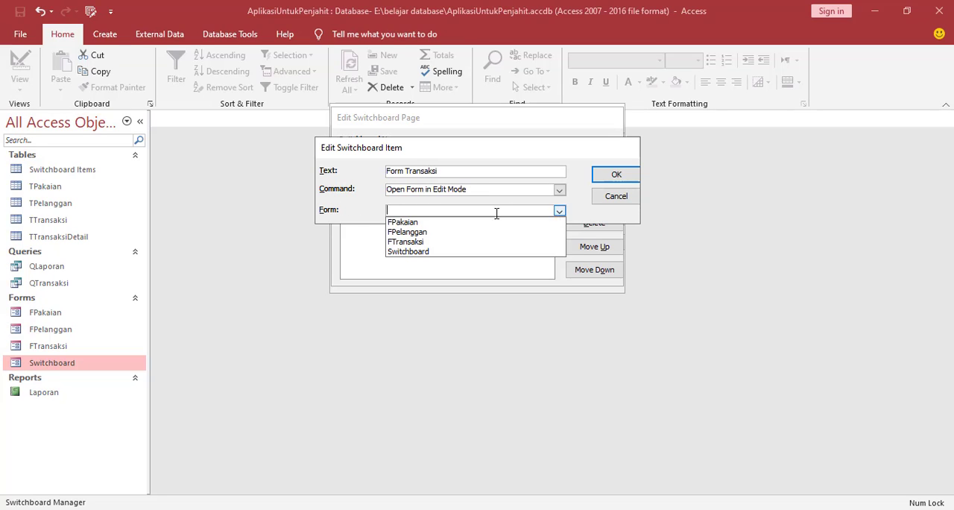
{"action": "left_click", "coordinate": [403, 242]}
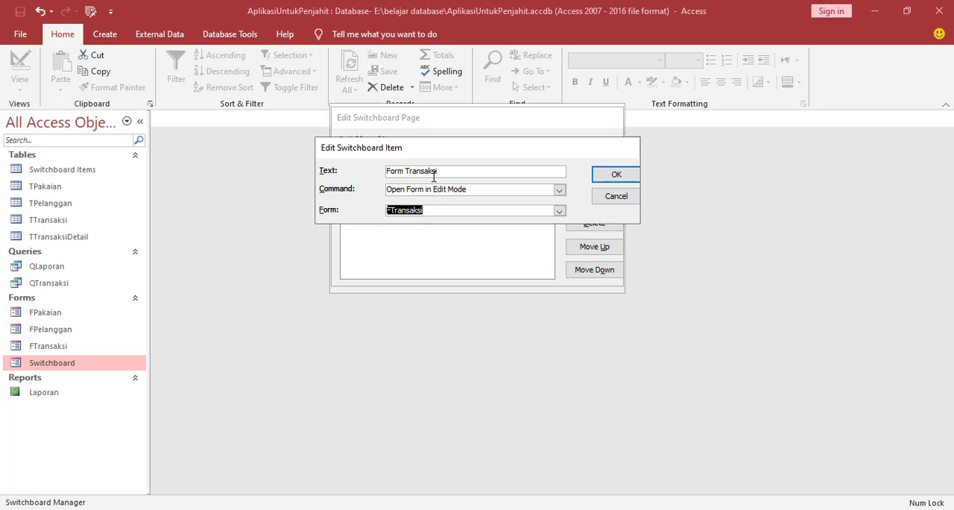
{"action": "left_click", "coordinate": [616, 175]}
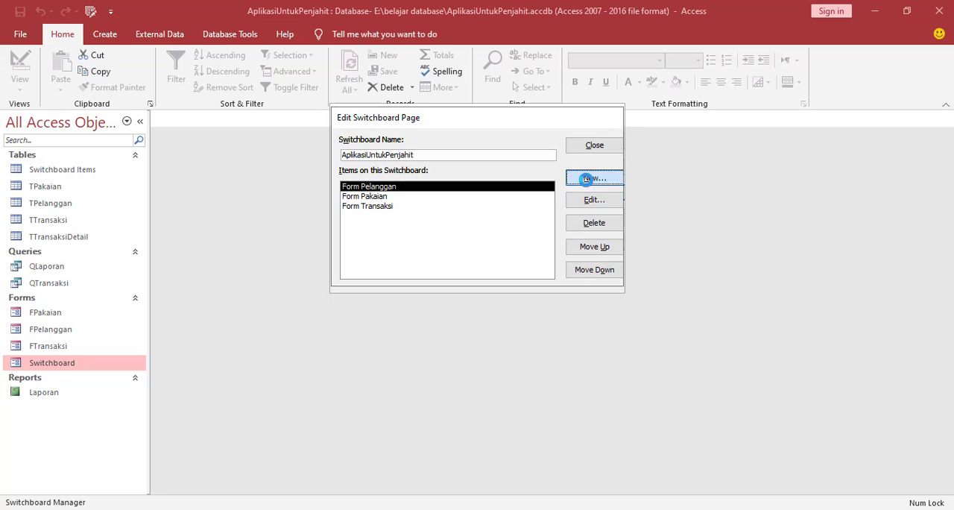
- Add a switchboard item Laporan with the command Open Report for the report Laporan, and close the Switchboard Manager
{"action": "left_click", "coordinate": [586, 179]}
{"action": "left_click_drag", "start_coordinate": [492, 171], "coordinate": [356, 170]}
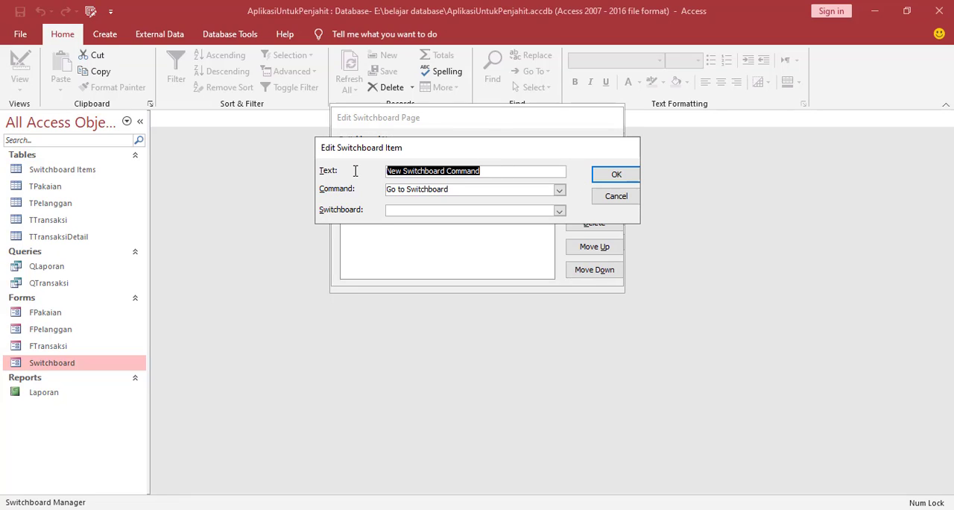
{"action": "type", "text": "Laporan"}
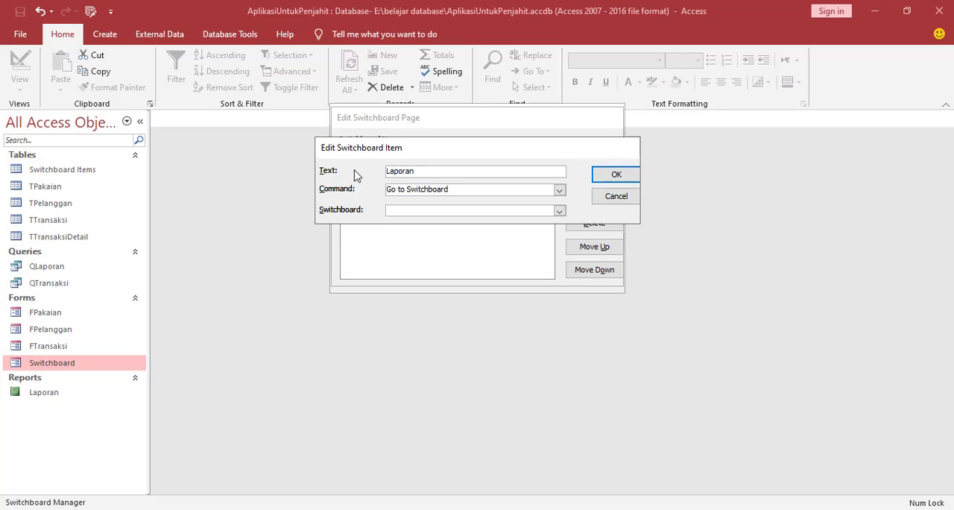
{"action": "left_click", "coordinate": [560, 191]}
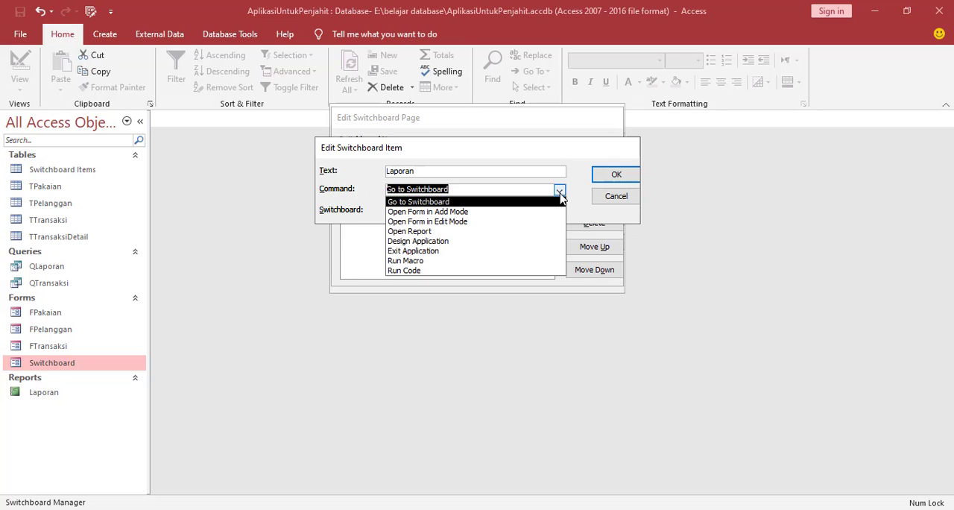
{"action": "left_click", "coordinate": [435, 233]}
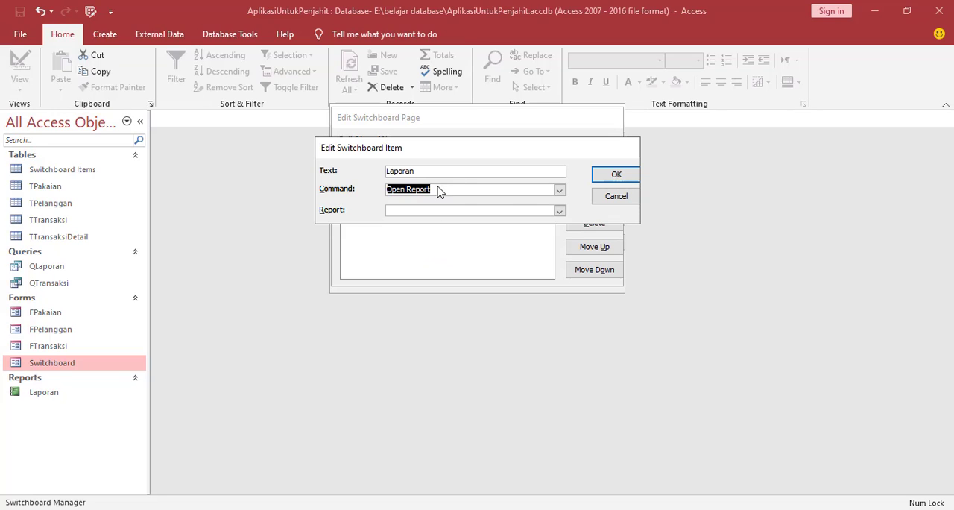
{"action": "left_click", "coordinate": [559, 211]}
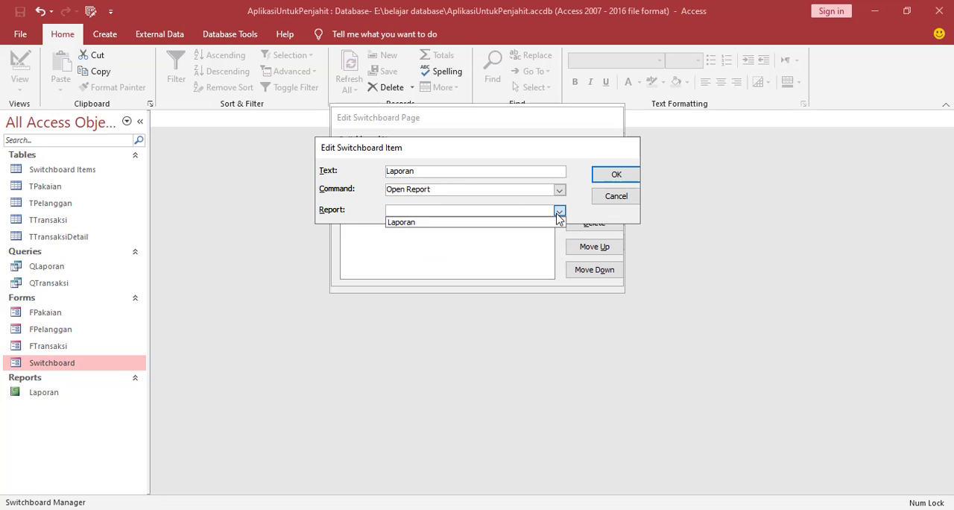
{"action": "left_click", "coordinate": [414, 223]}
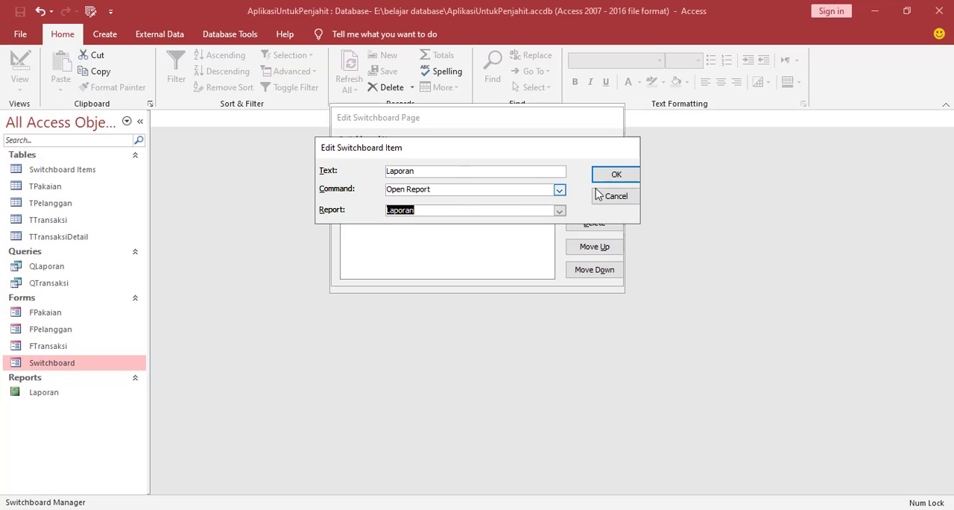
{"action": "left_click", "coordinate": [616, 176]}
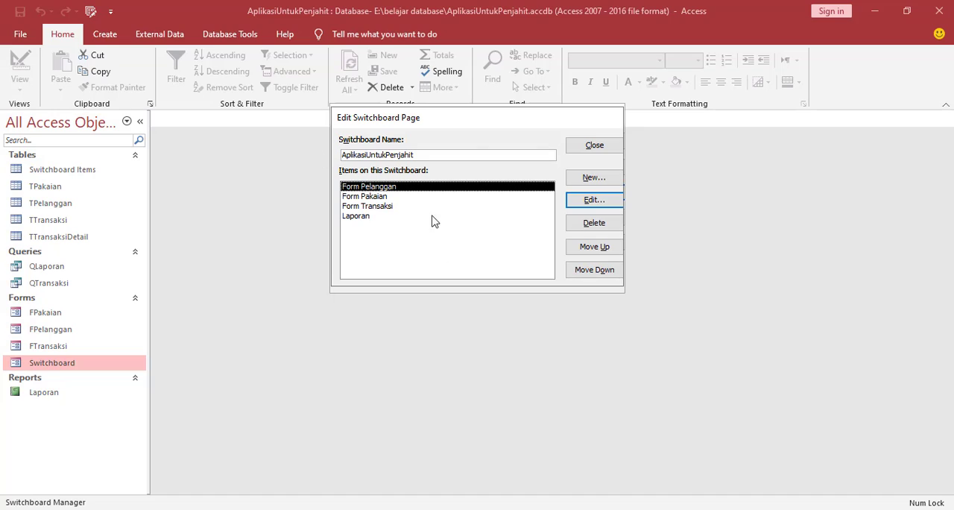
{"action": "left_click", "coordinate": [594, 150]}
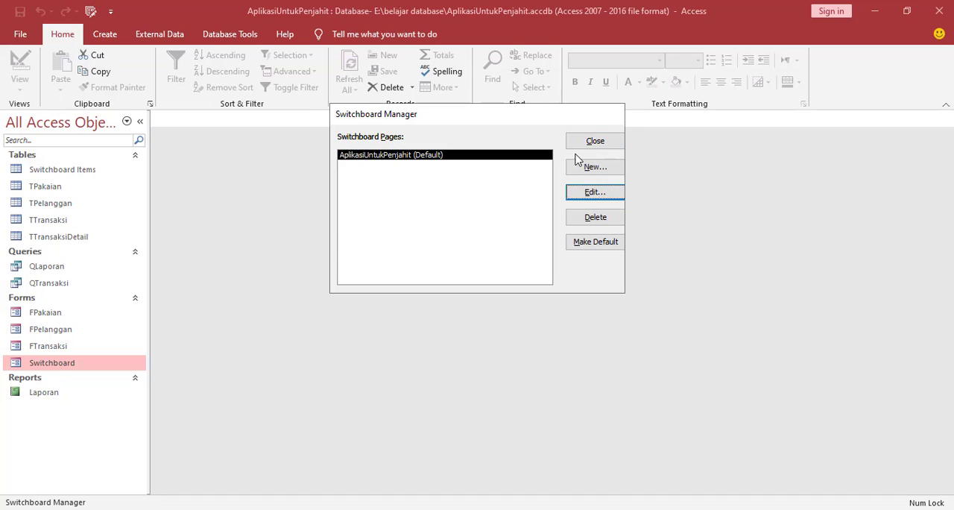
{"action": "left_click", "coordinate": [597, 147]}
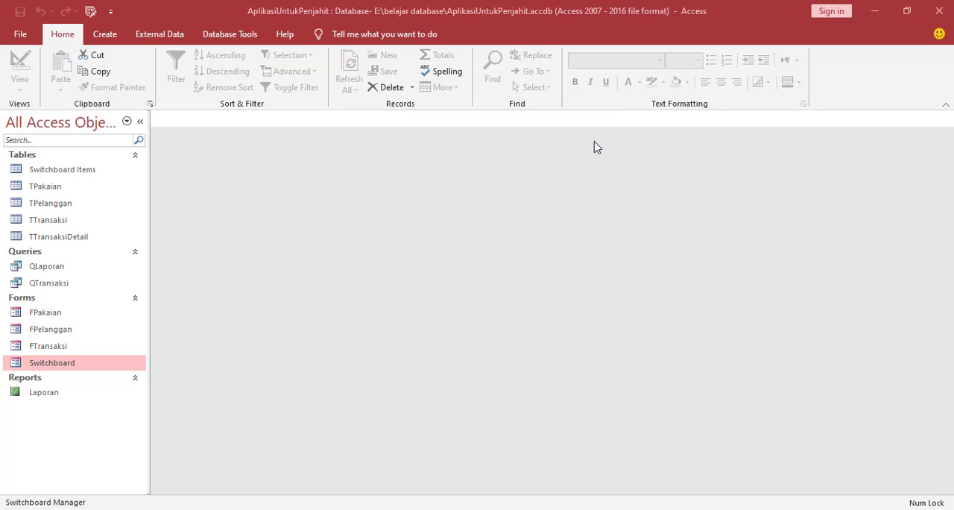
- Open the Switchboard form and test its Form Pelanggan and Form Pakaian items, closing each opened form
{"action": "key", "text": "Up"}
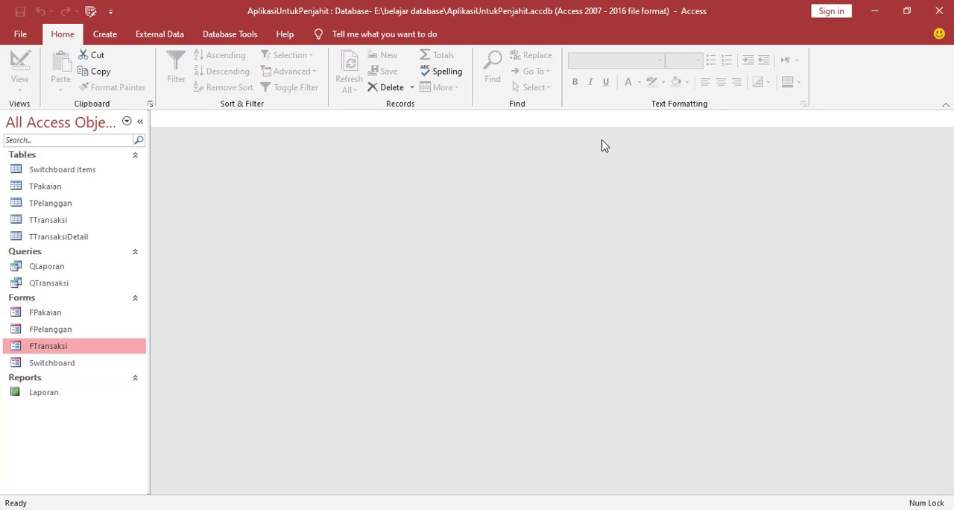
{"action": "double_click", "coordinate": [47, 364]}
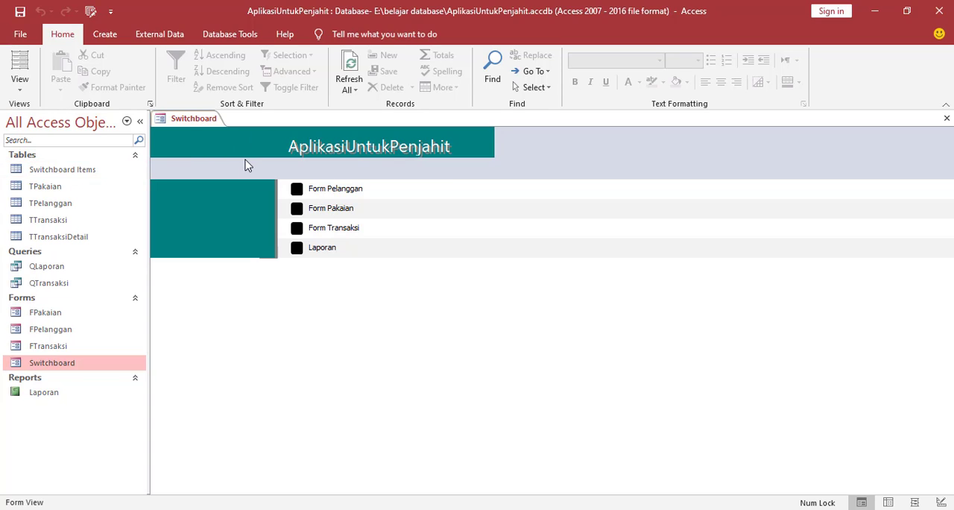
{"action": "left_click", "coordinate": [300, 192]}
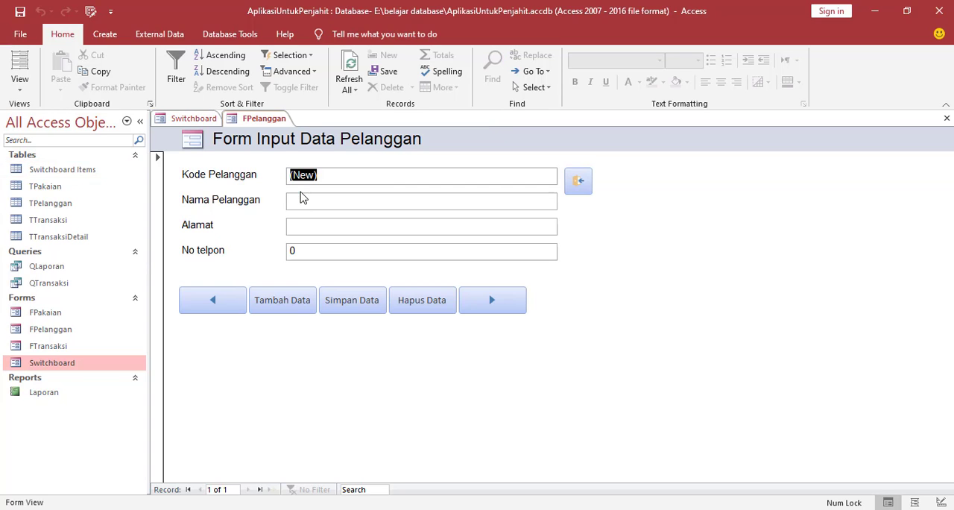
{"action": "left_click", "coordinate": [579, 181]}
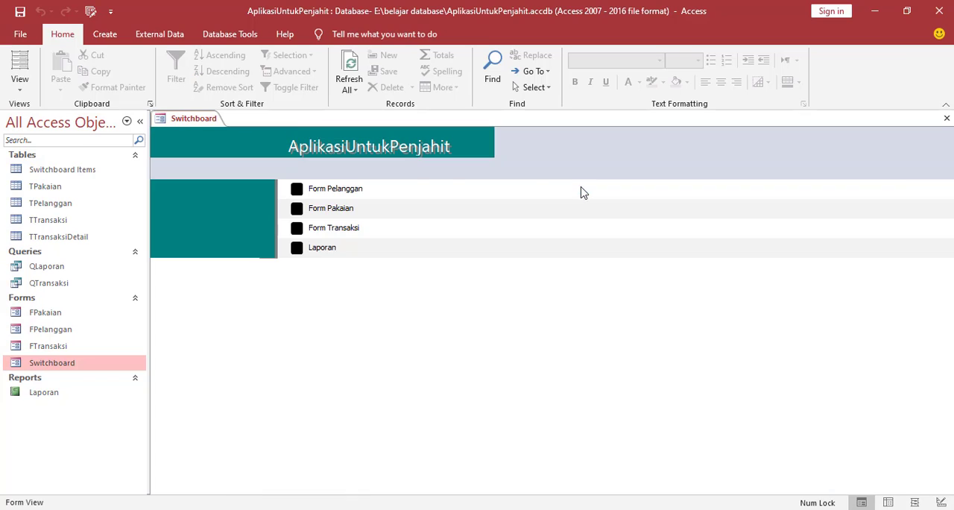
{"action": "left_click", "coordinate": [301, 212]}
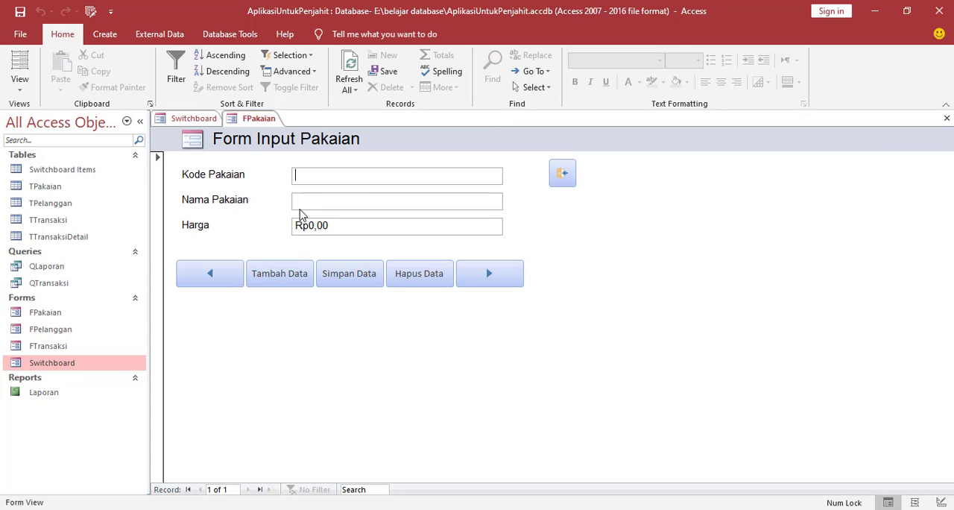
{"action": "left_click", "coordinate": [566, 184]}
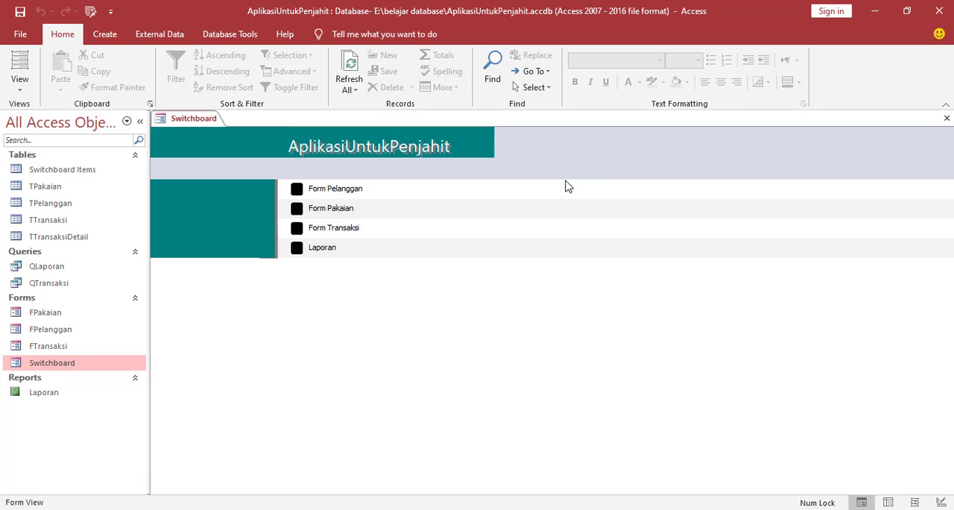
- Test the switchboard's Form Transaksi and Laporan items, closing the opened form and report
{"action": "left_click", "coordinate": [297, 227]}
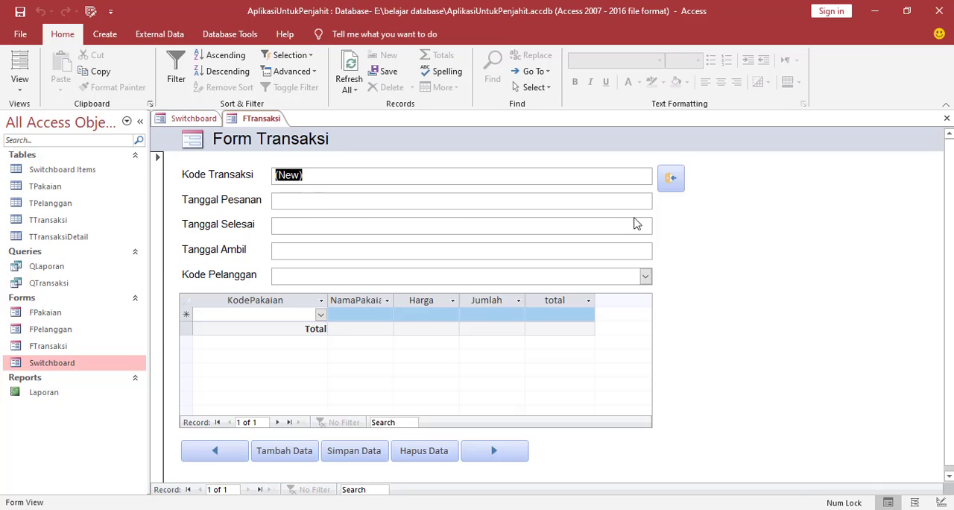
{"action": "left_click", "coordinate": [674, 181]}
{"action": "left_click", "coordinate": [299, 250]}
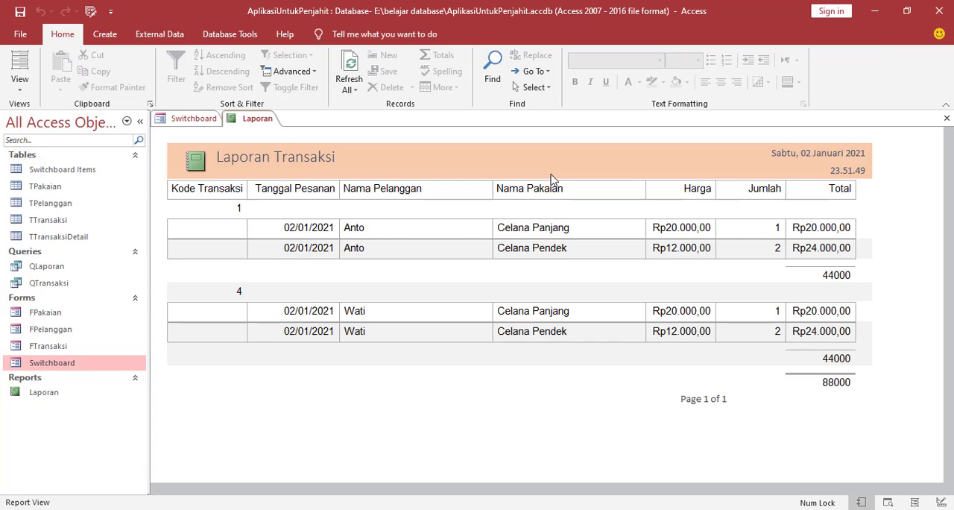
{"action": "right_click", "coordinate": [255, 119]}
{"action": "left_click", "coordinate": [276, 143]}
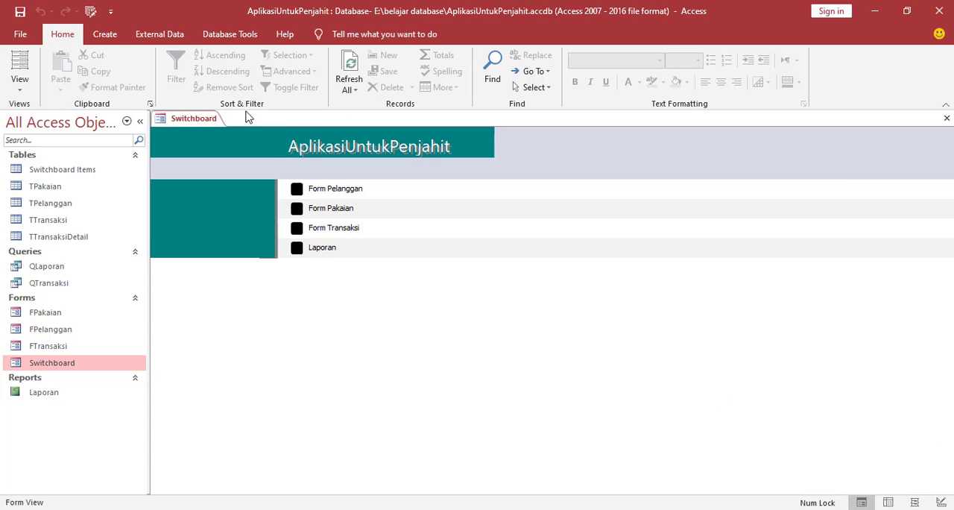